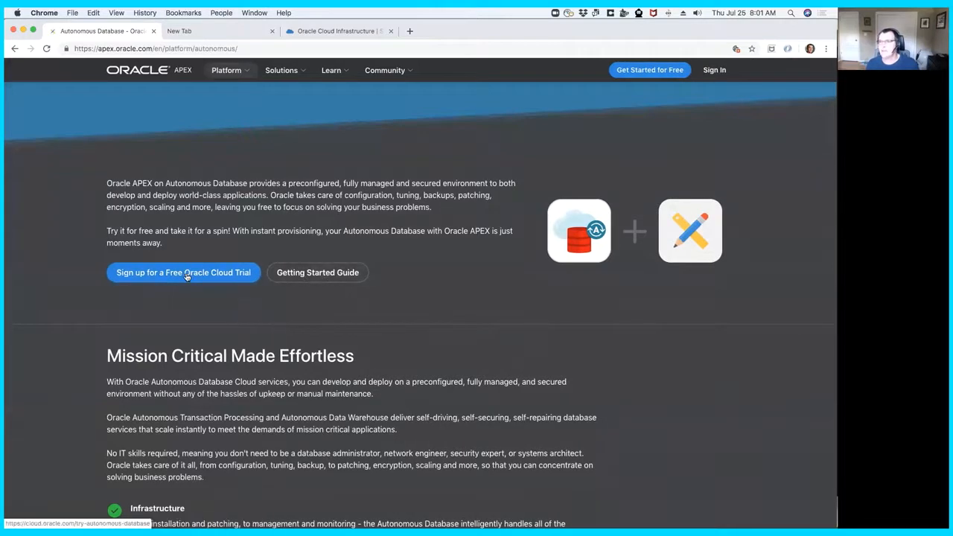
- View the free Oracle Cloud trial page and sign in to Oracle Cloud Infrastructure with the prefilled credentials
click(186, 273)
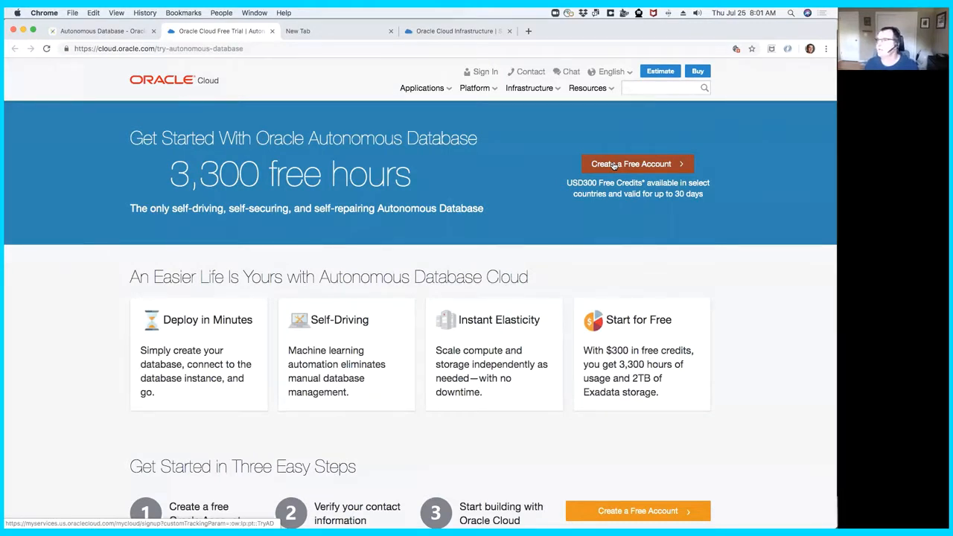
click(449, 32)
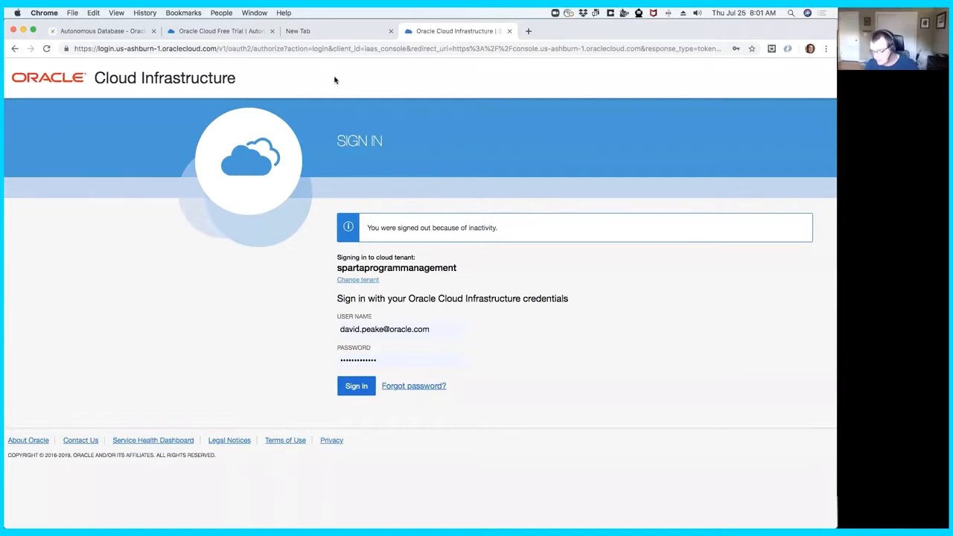
click(357, 389)
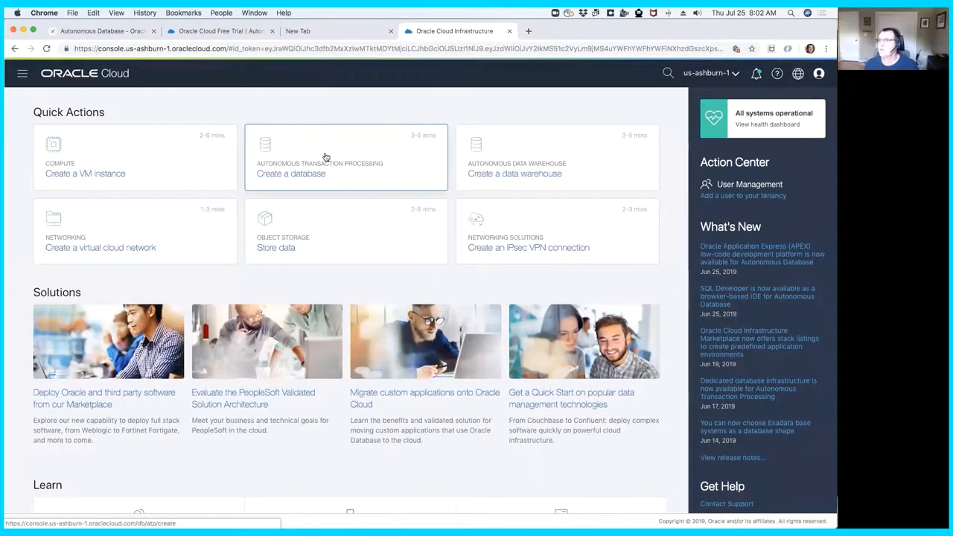
- Start creating an Autonomous Transaction Processing database with AOH as both its display name and database name
click(325, 157)
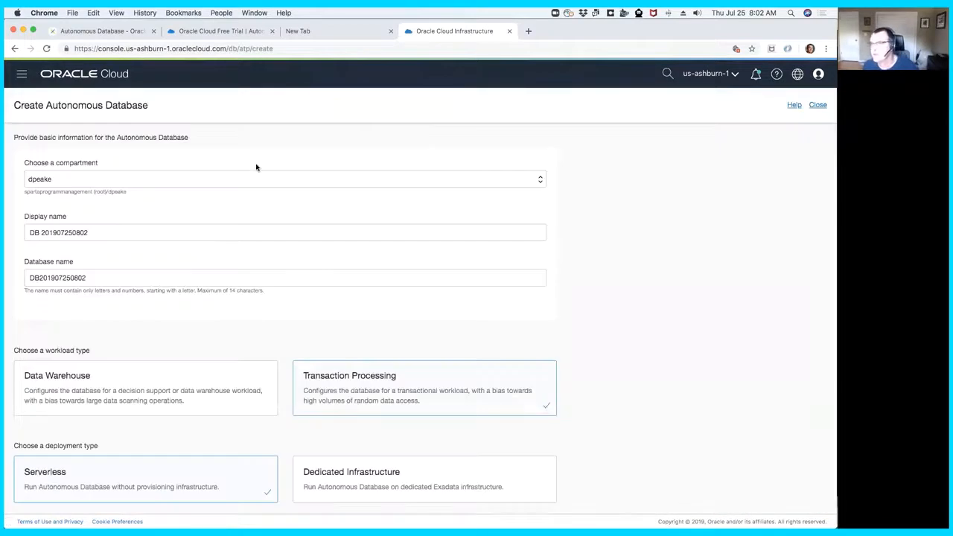
triple_click(29, 236)
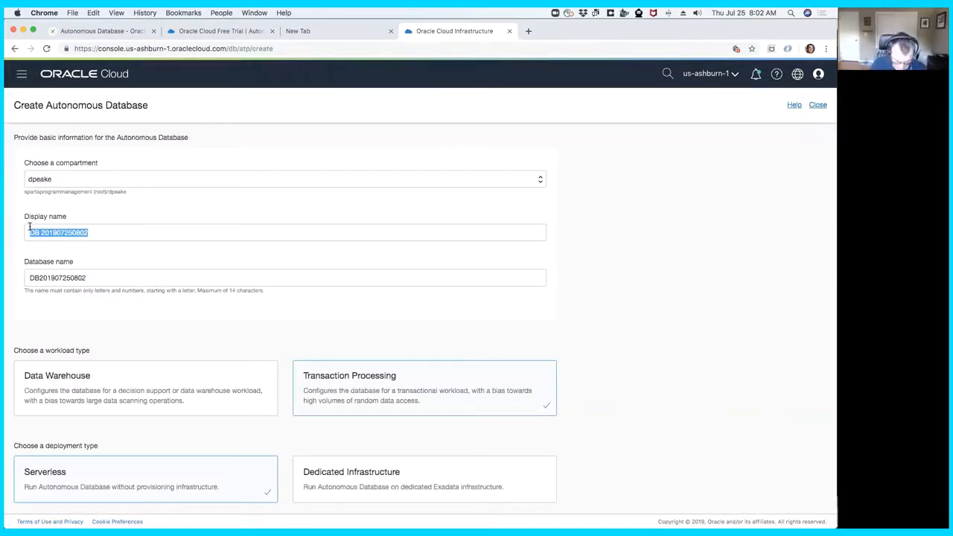
text(AOH)
key(Tab)
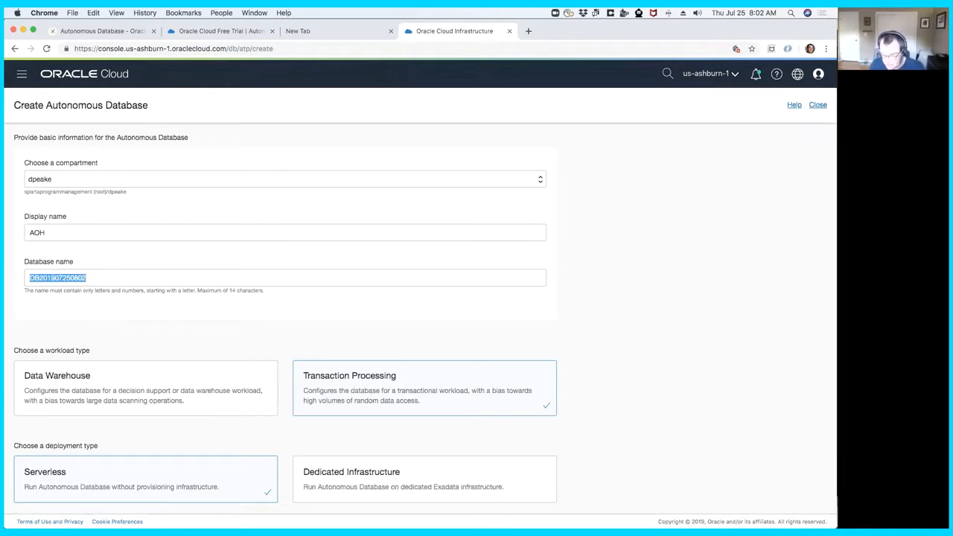
text(AOH)
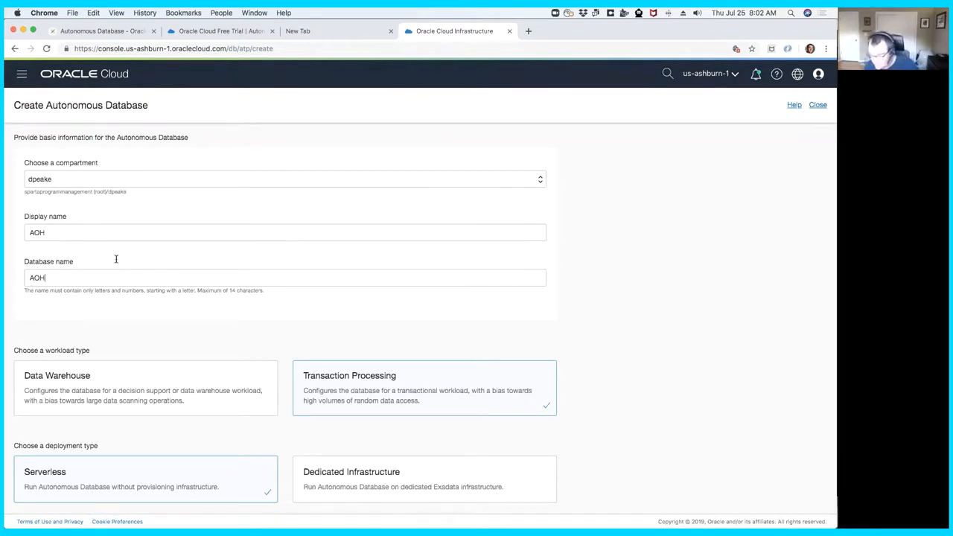
- Enter and confirm the ADMIN password, leave the other options at their defaults, and create the autonomous database
scroll(323, 270, down, 2)
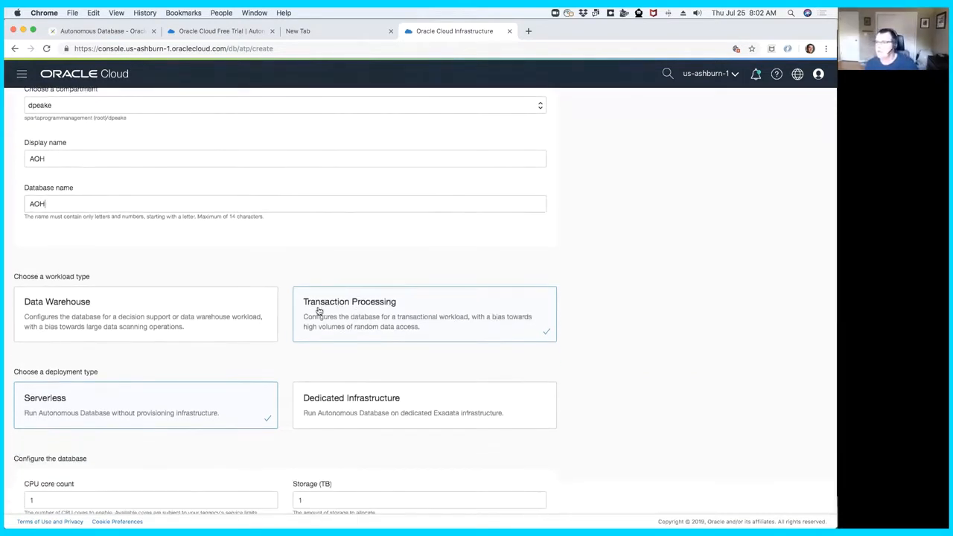
scroll(317, 306, down, 4)
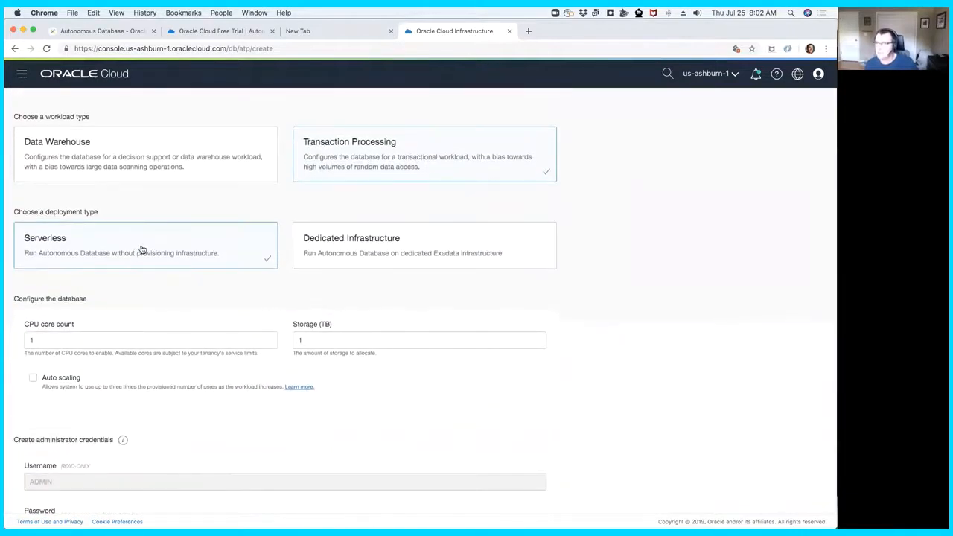
scroll(143, 257, down, 3)
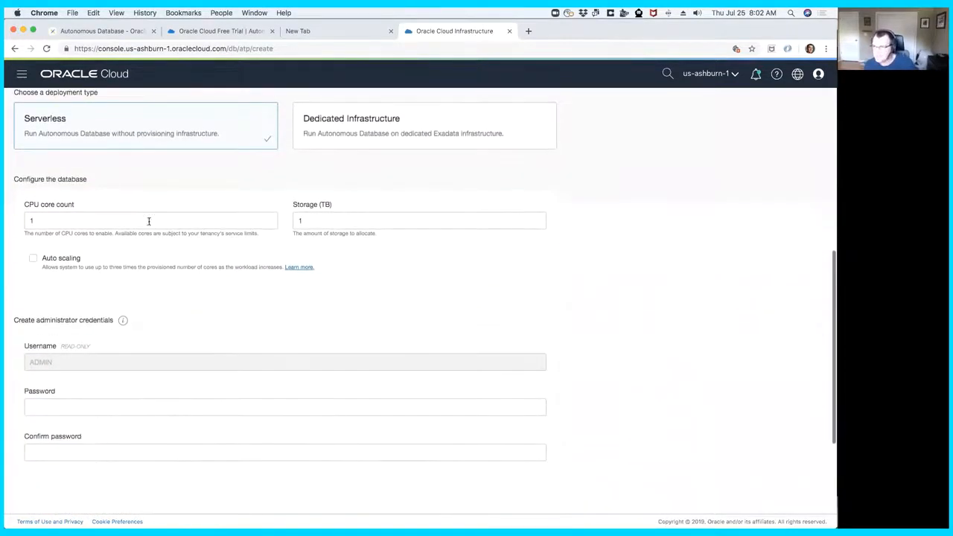
click(95, 412)
text(W)
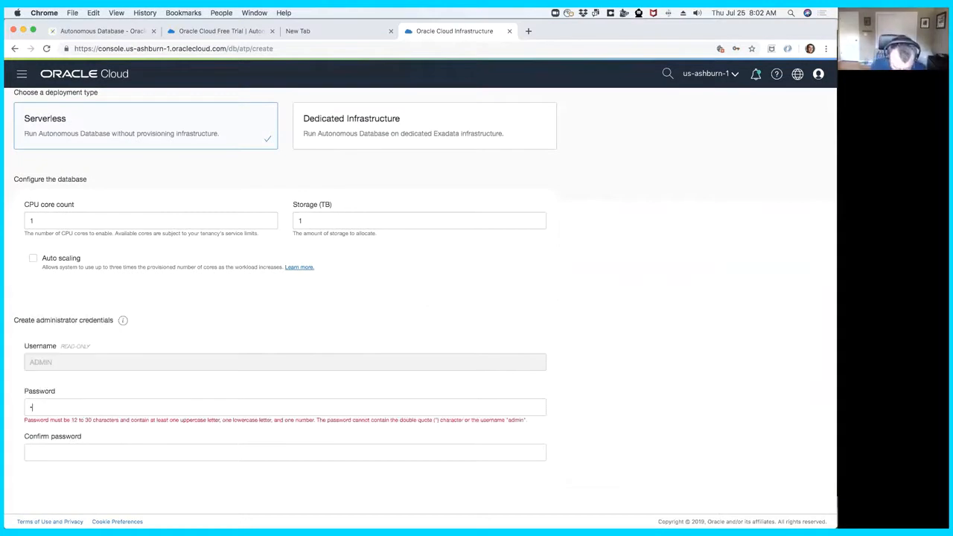
text(••••••••••••)
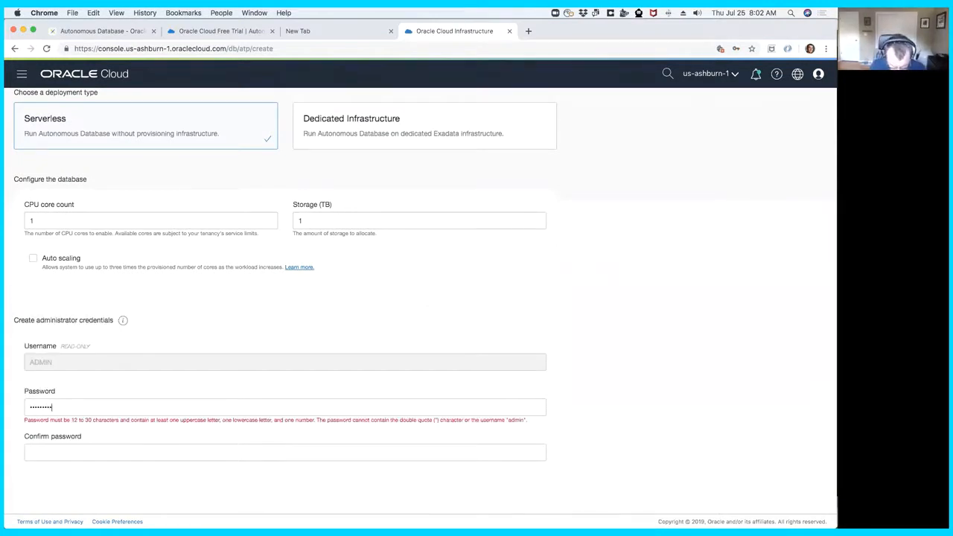
text(•••)
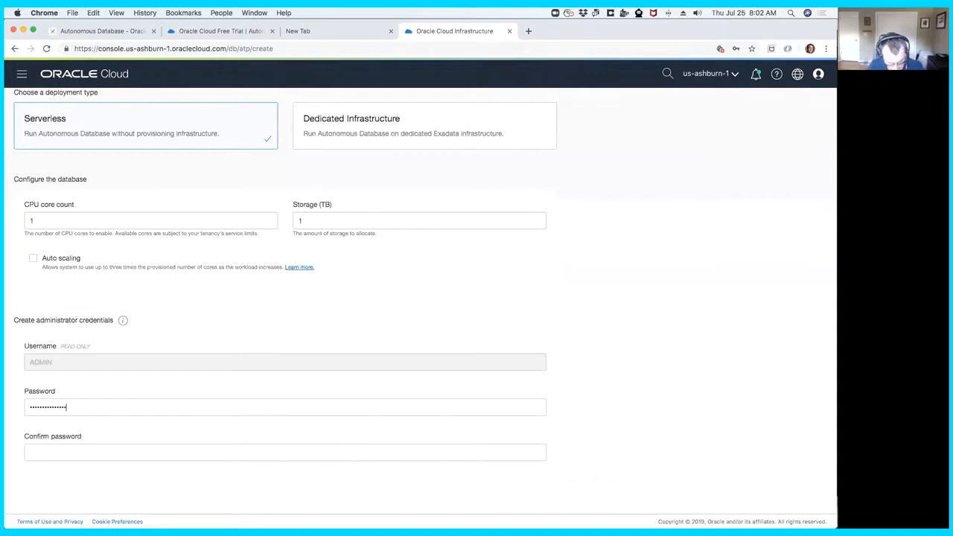
key(Tab)
text(•••••••••••••••)
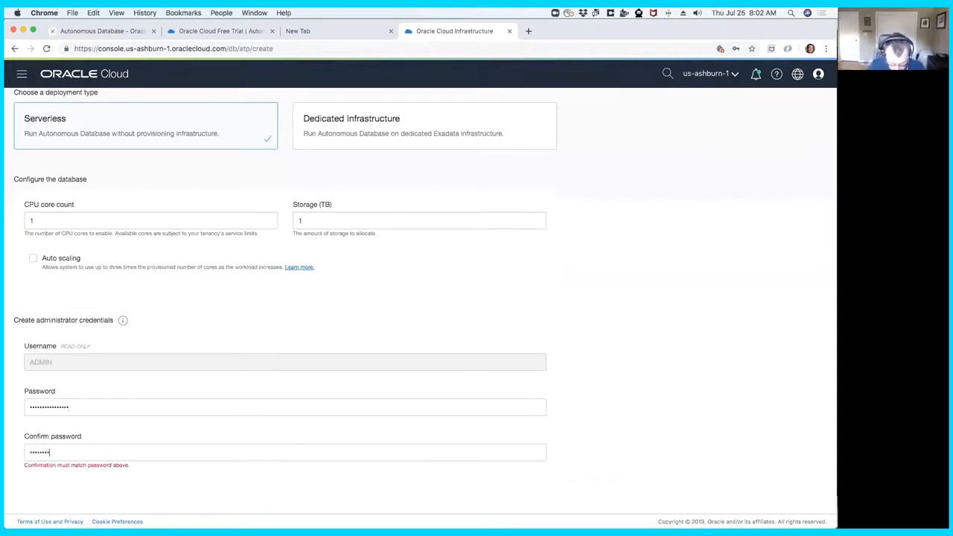
text(••)
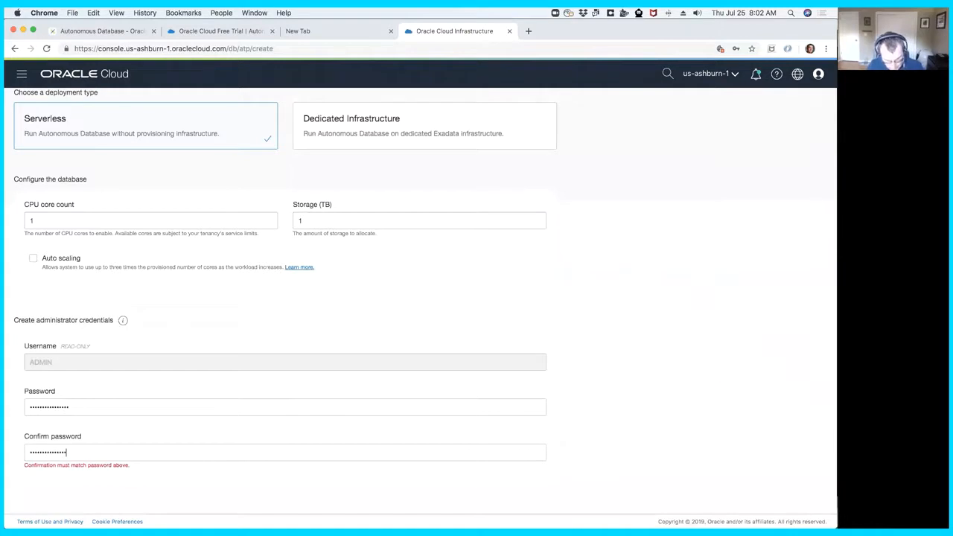
scroll(227, 380, down, 5)
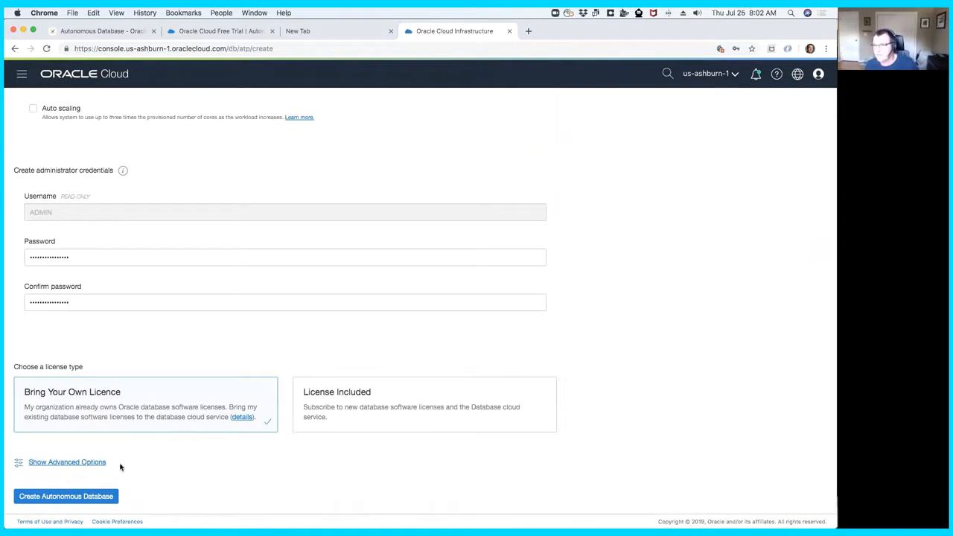
click(87, 497)
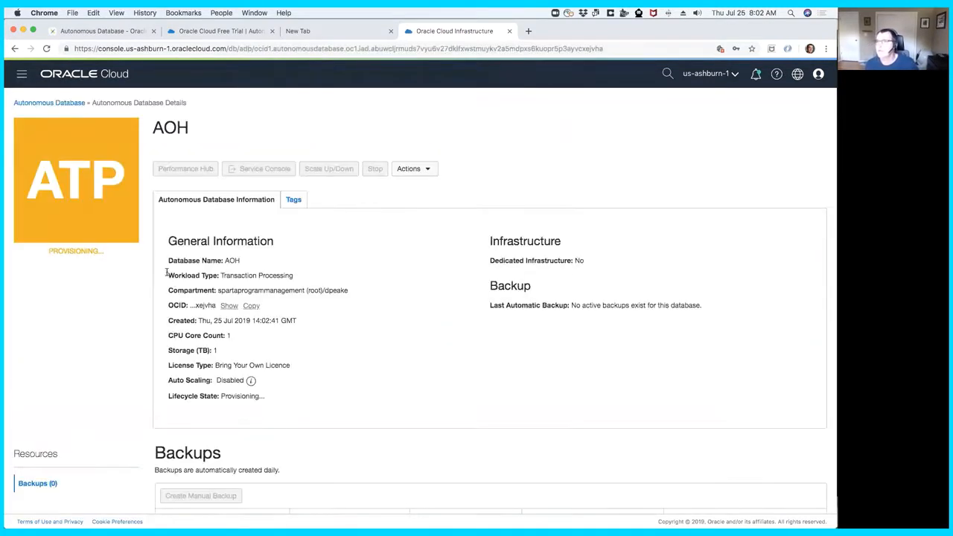
- Open the Oracle APEX Getting Started page and view the section on Oracle Autonomous Database
click(130, 31)
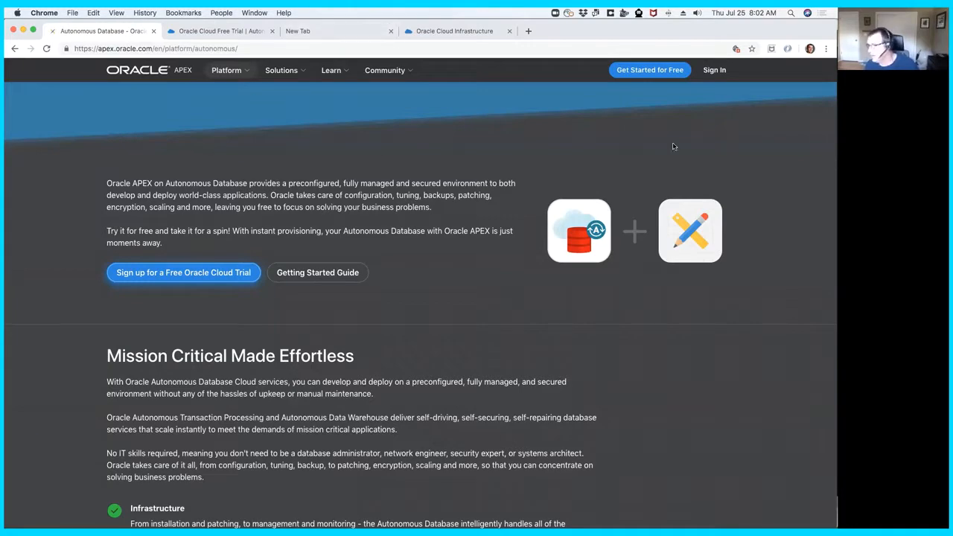
click(651, 73)
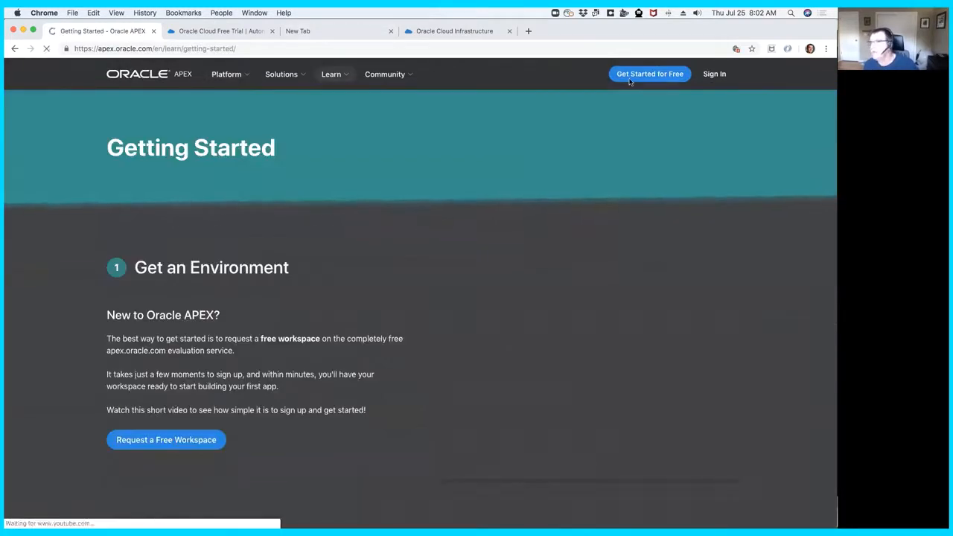
scroll(419, 279, down, 5)
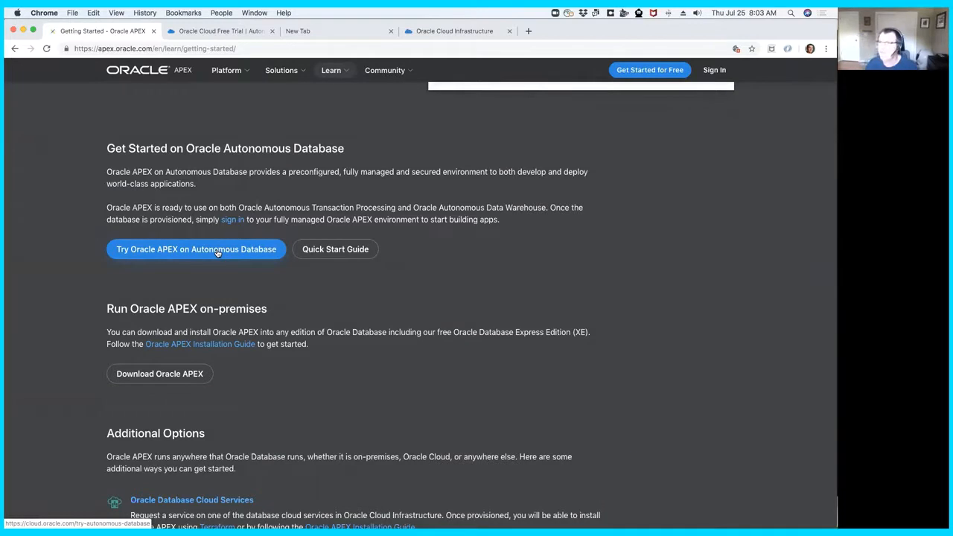
- Open the Oracle APEX Tutorials page and review the Hands On Labs from the Spreadsheet Lab to the Demo Project Application
click(339, 73)
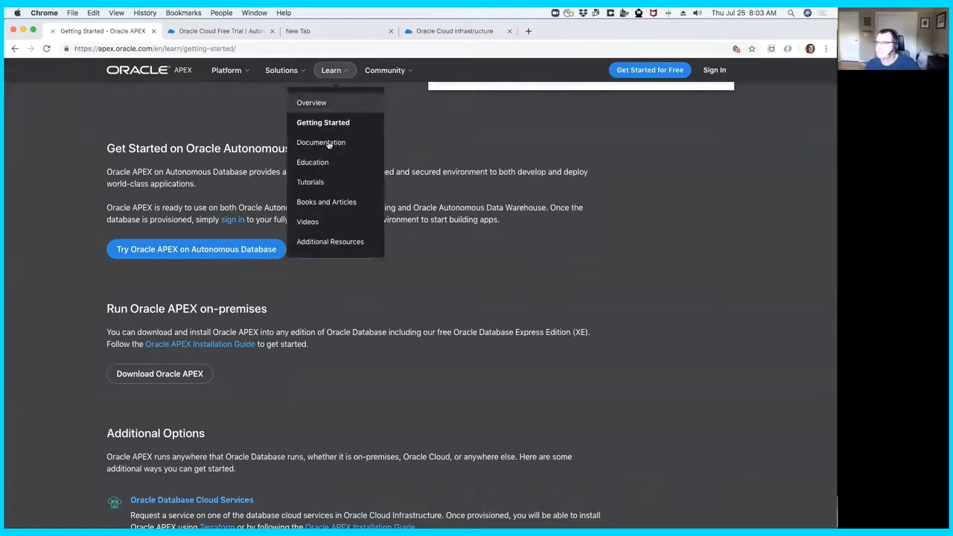
click(328, 184)
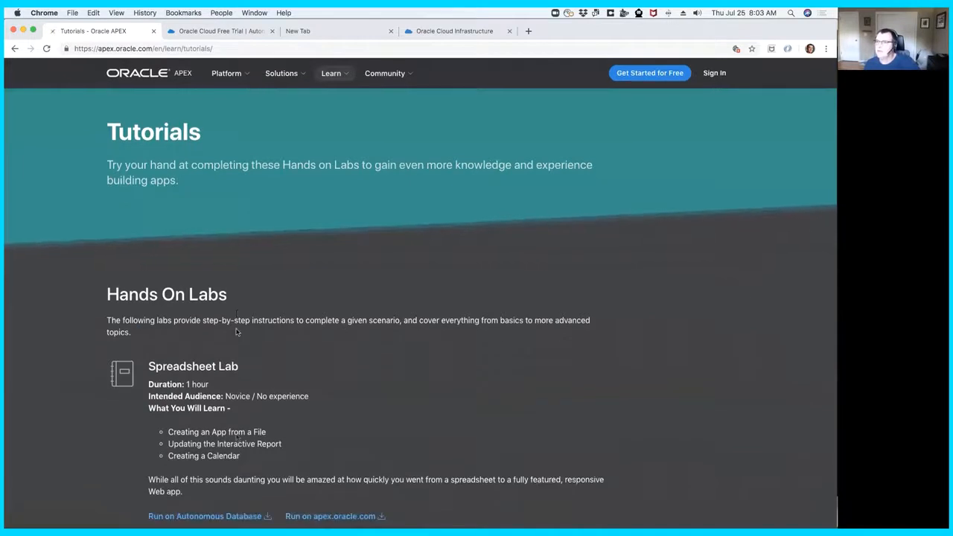
scroll(237, 332, down, 5)
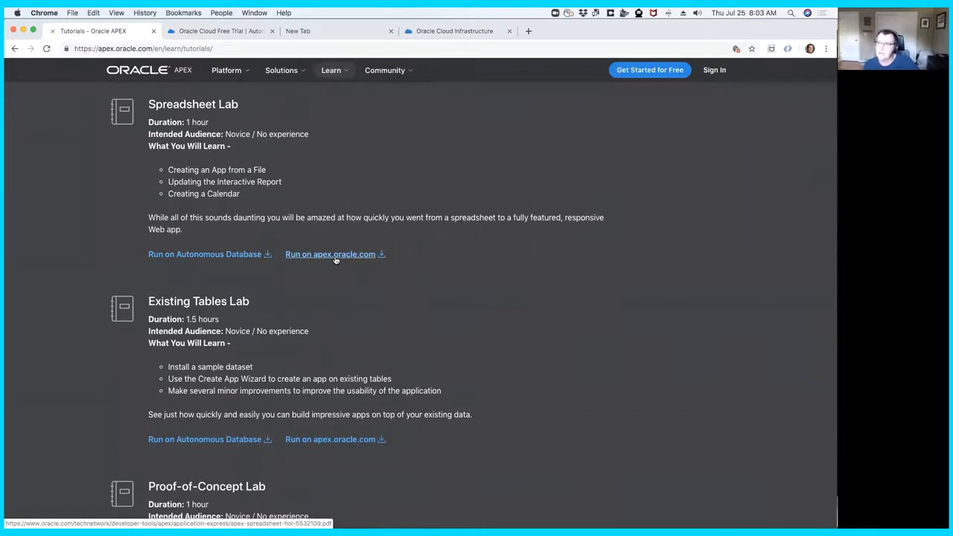
scroll(217, 294, down, 2)
scroll(218, 293, down, 5)
scroll(216, 291, up, 5)
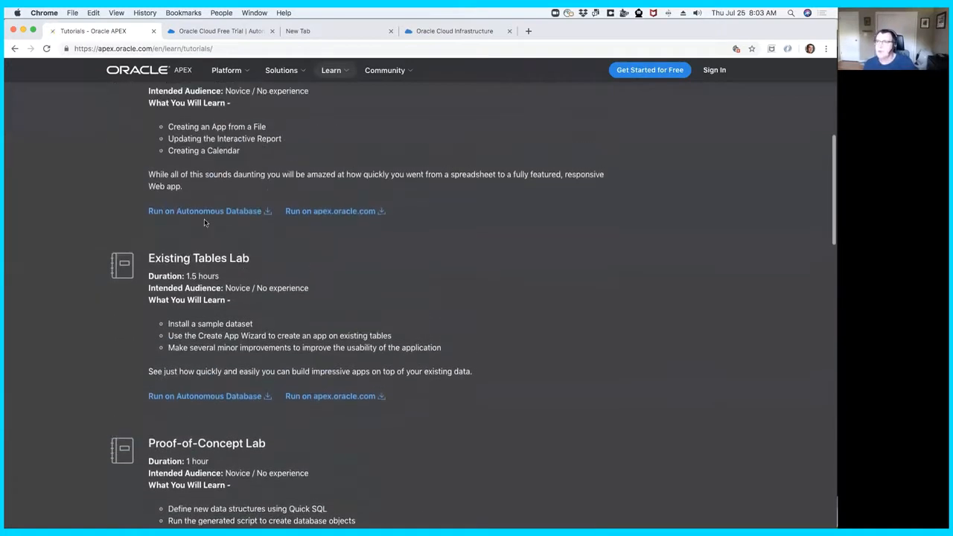
scroll(204, 222, up, 2)
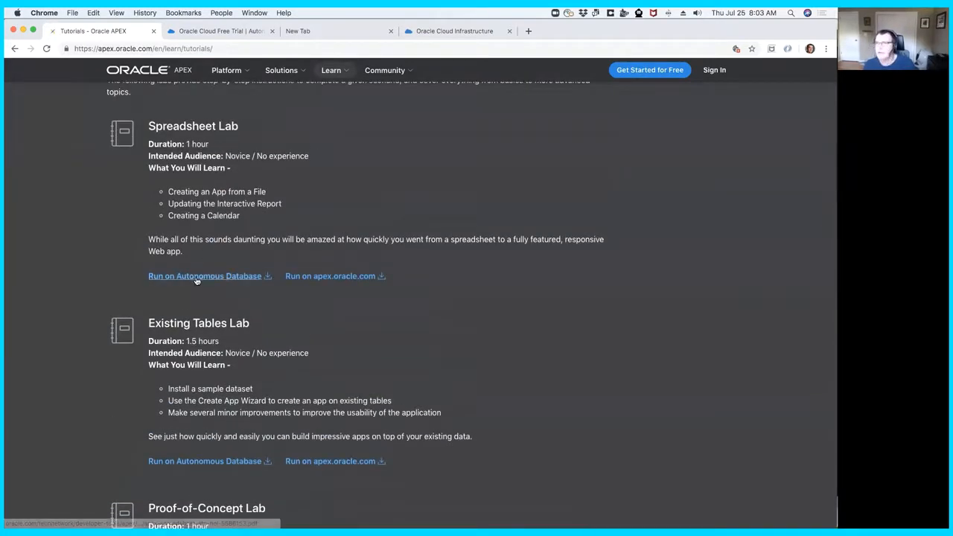
scroll(198, 308, down, 3)
scroll(198, 307, down, 2)
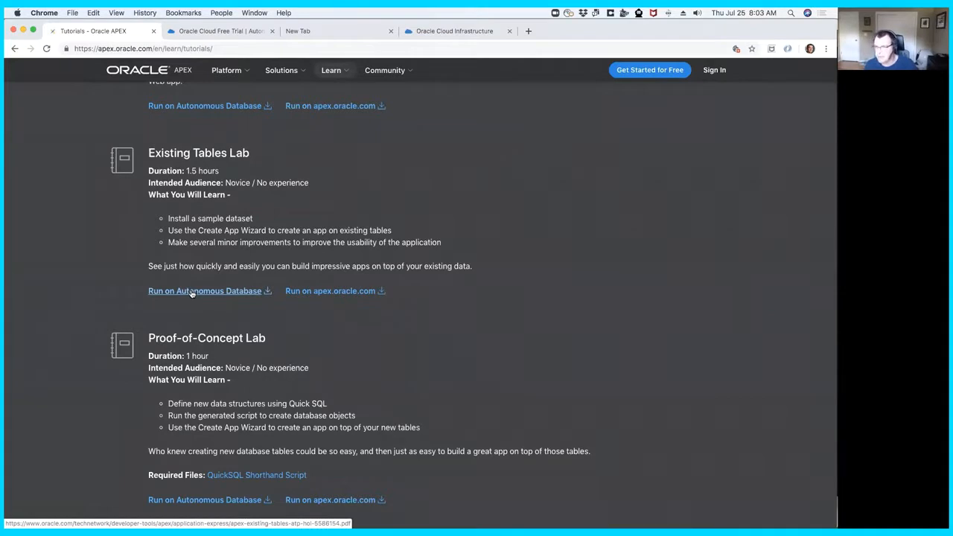
scroll(191, 293, down, 5)
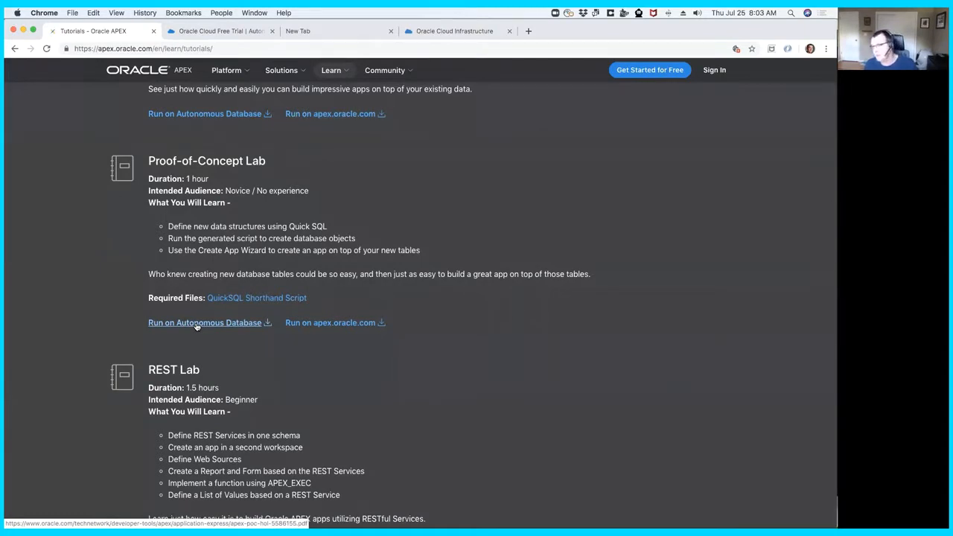
scroll(196, 325, down, 6)
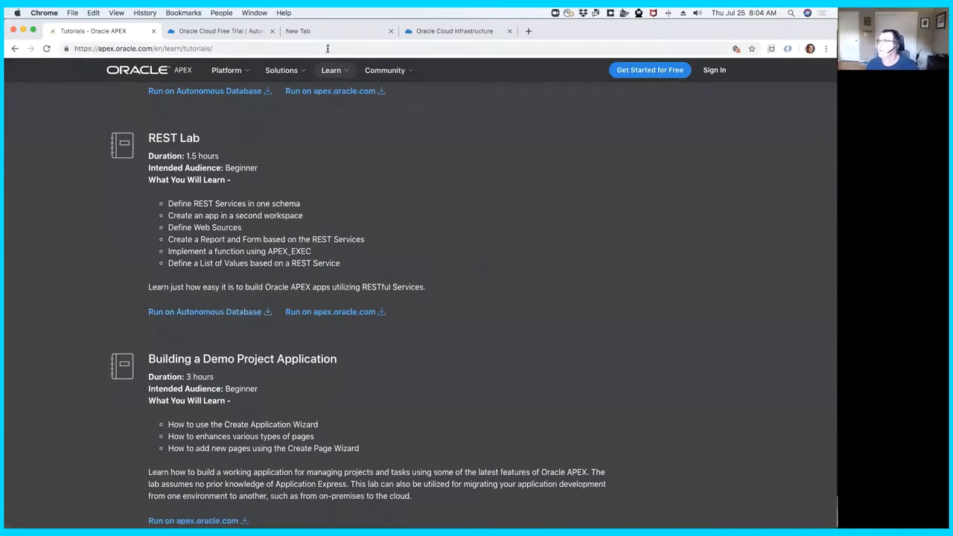
- Check the AOH database's provisioning status and switch to PowerPoint to view the Links slide
click(429, 32)
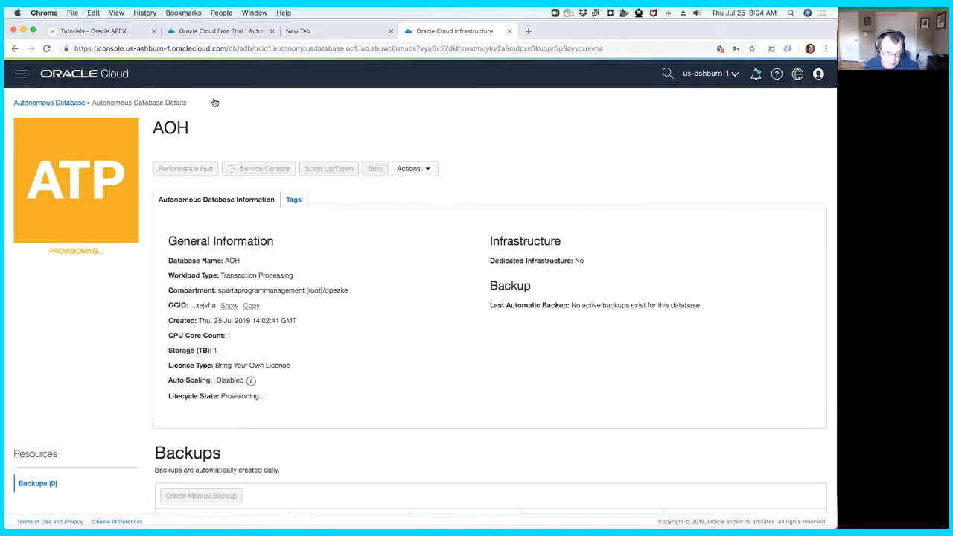
key(super+Tab)
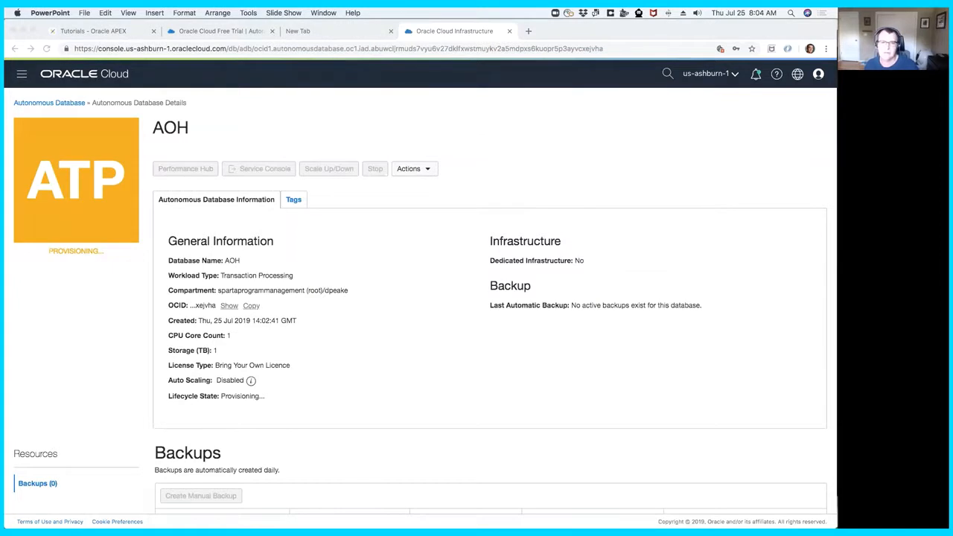
key(super+Tab)
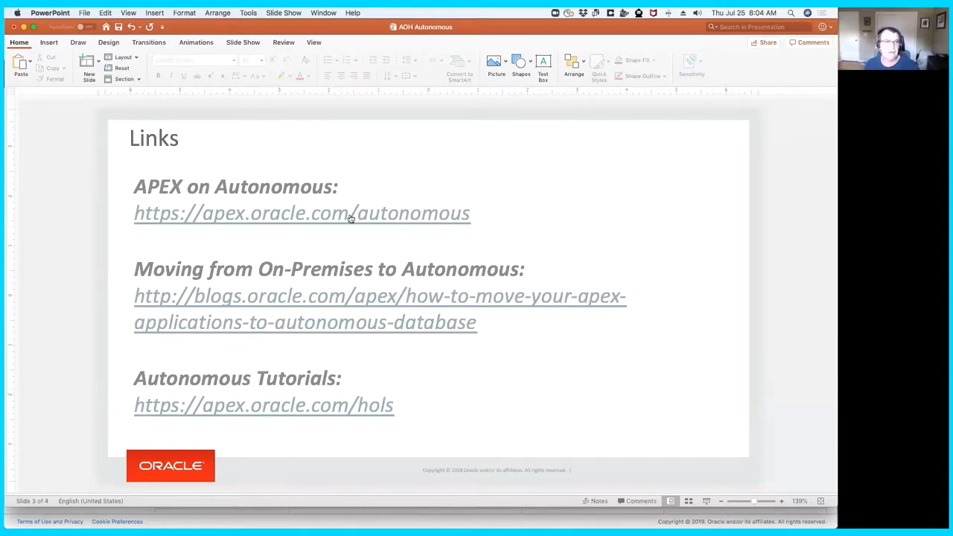
- Switch to Chrome and search Google for "oracle apex blogs" in the empty tab
key(super+Tab)
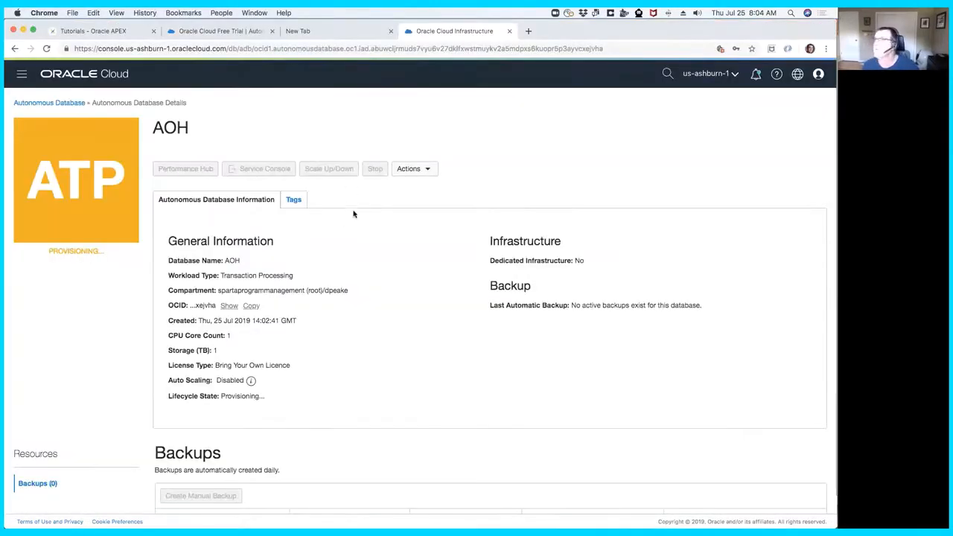
click(344, 34)
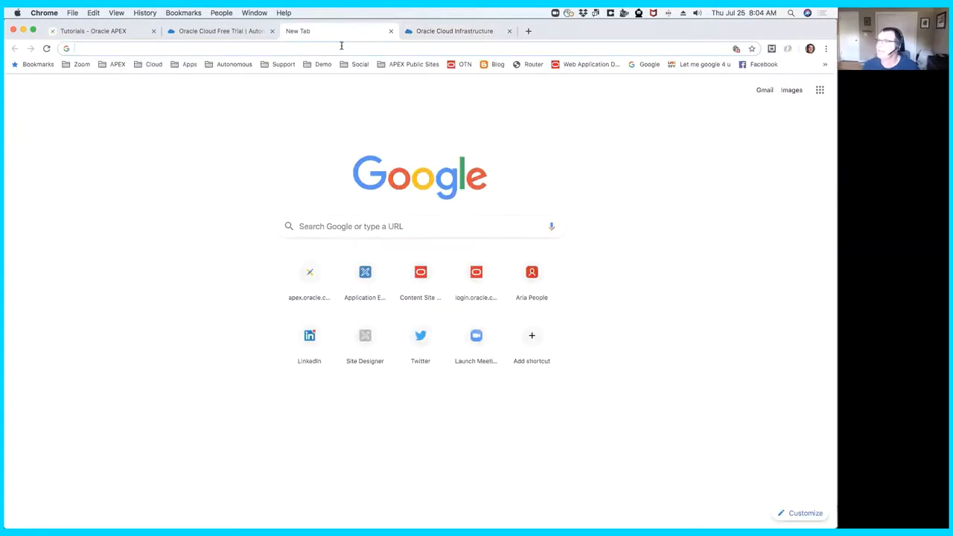
text(ora)
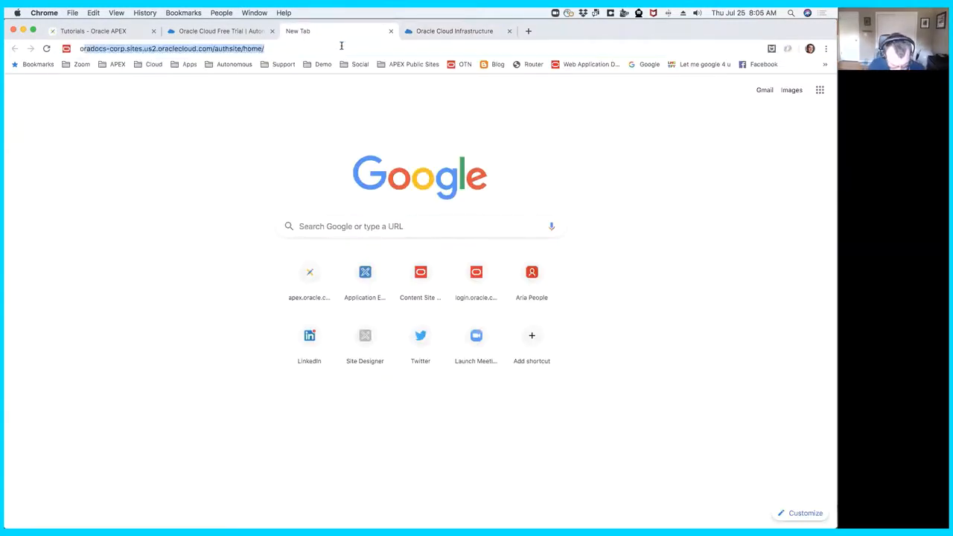
text(cle apex bl)
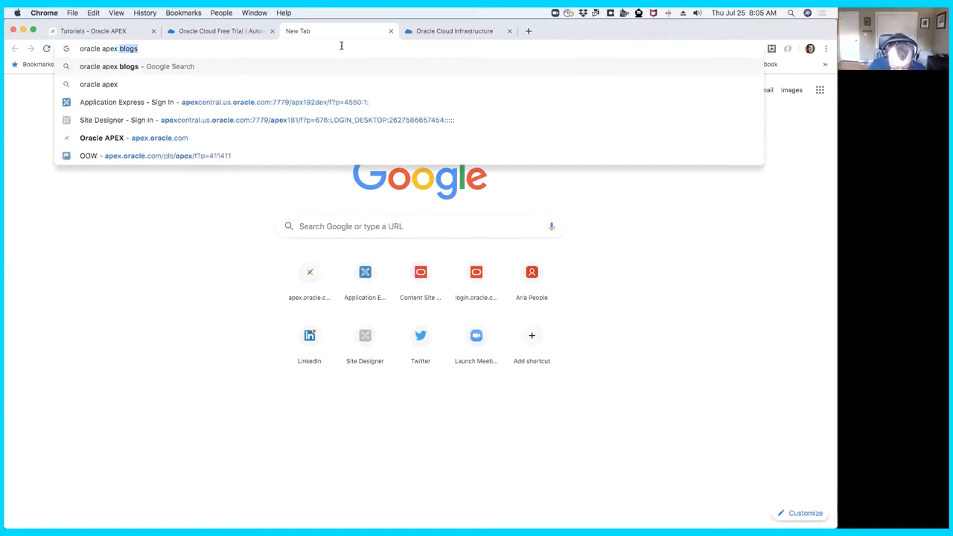
text(og)
key(Return)
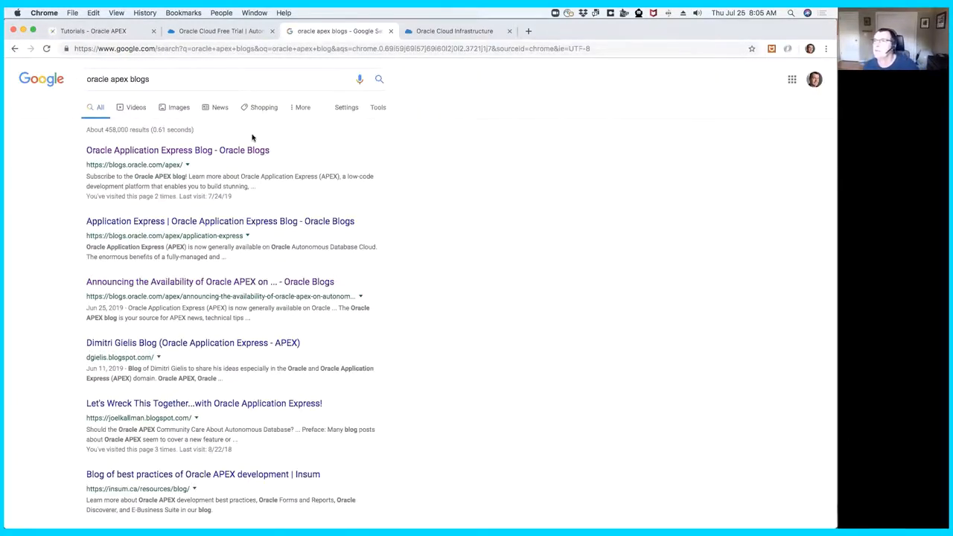
- Open the Oracle Application Express Blog from the search results and look over the featured and recent posts
click(190, 152)
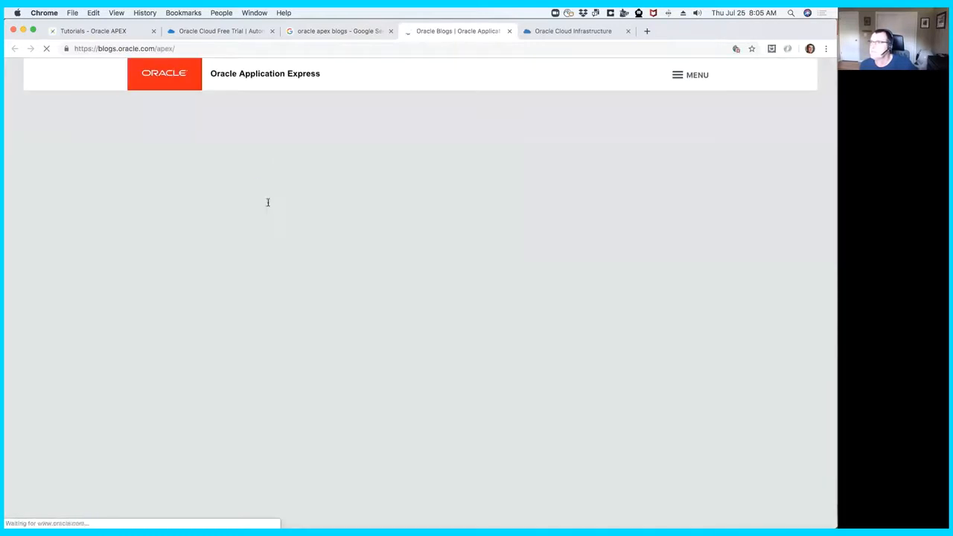
scroll(365, 302, down, 2)
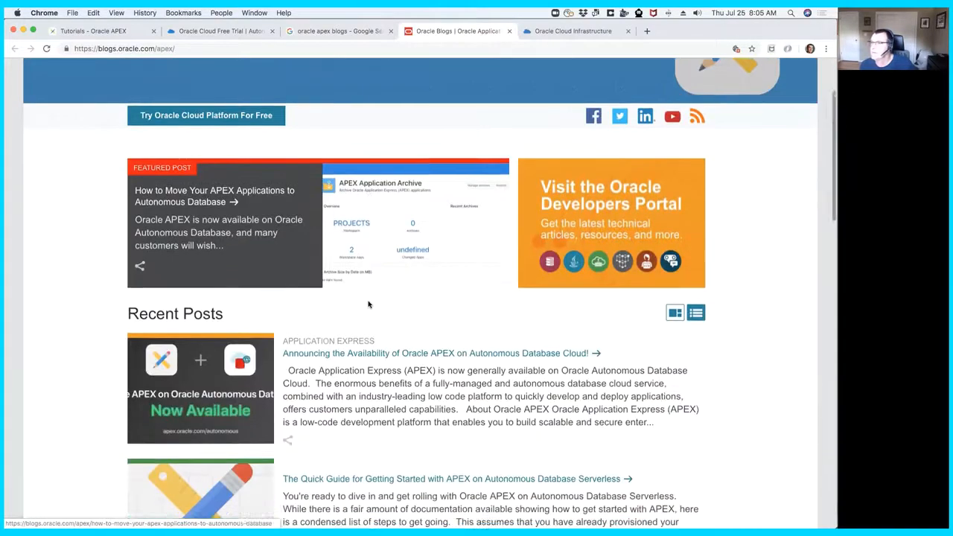
scroll(367, 304, down, 2)
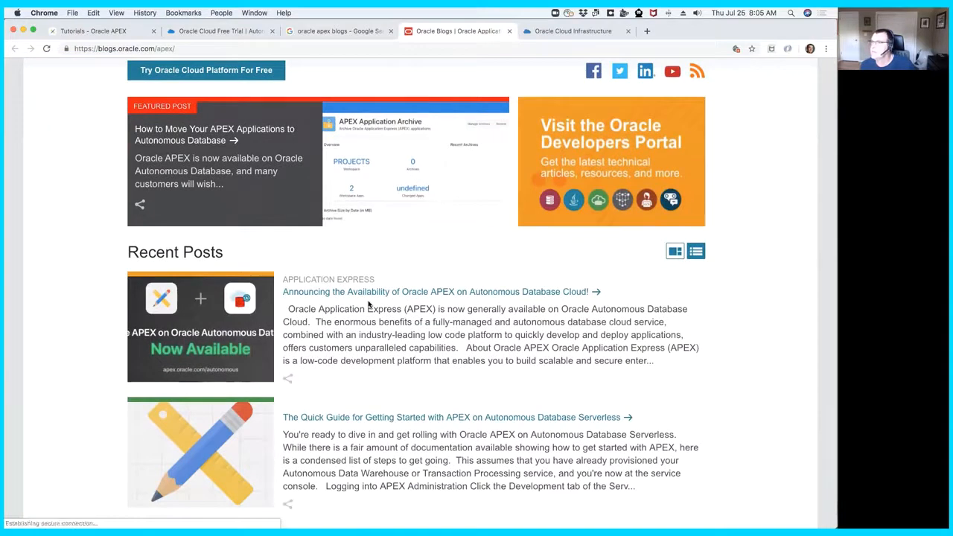
scroll(368, 304, down, 1)
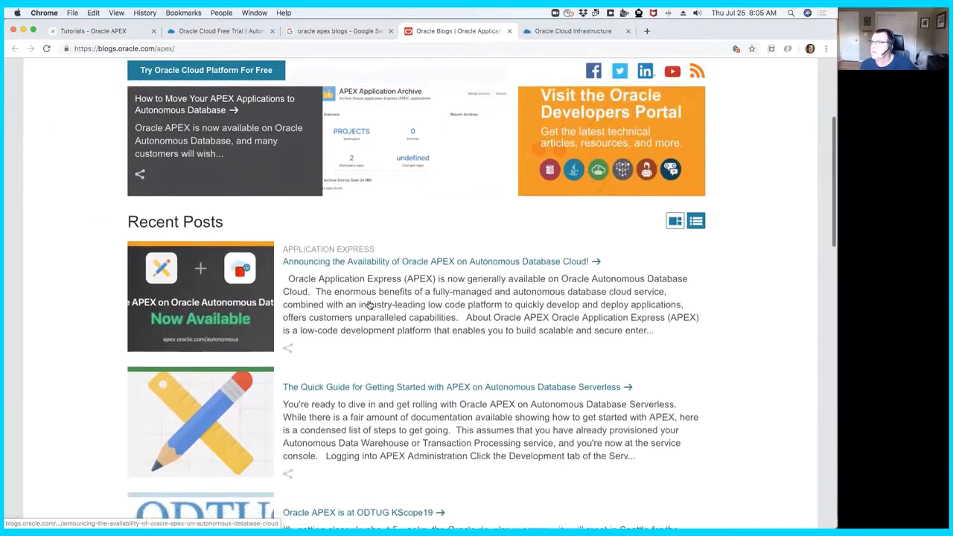
scroll(368, 304, down, 2)
scroll(367, 304, up, 5)
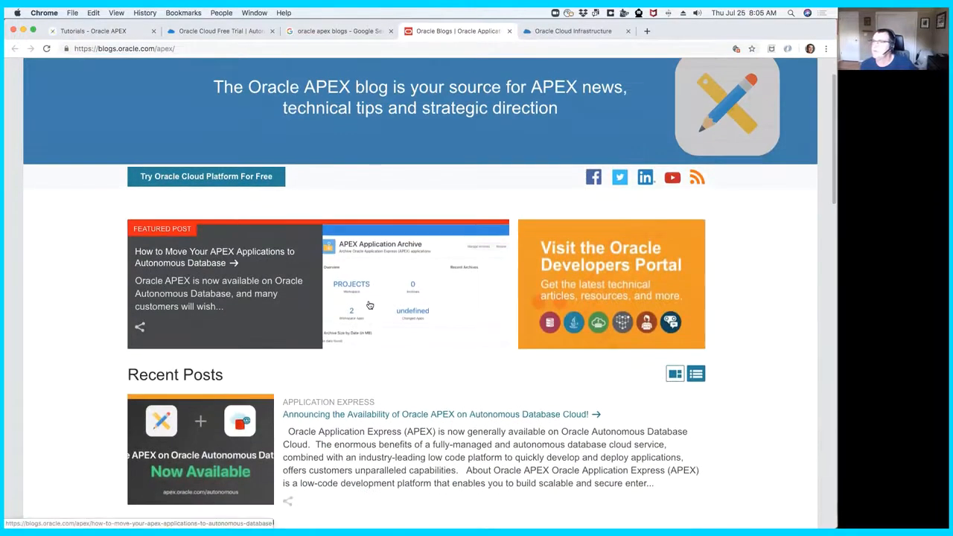
scroll(191, 256, down, 1)
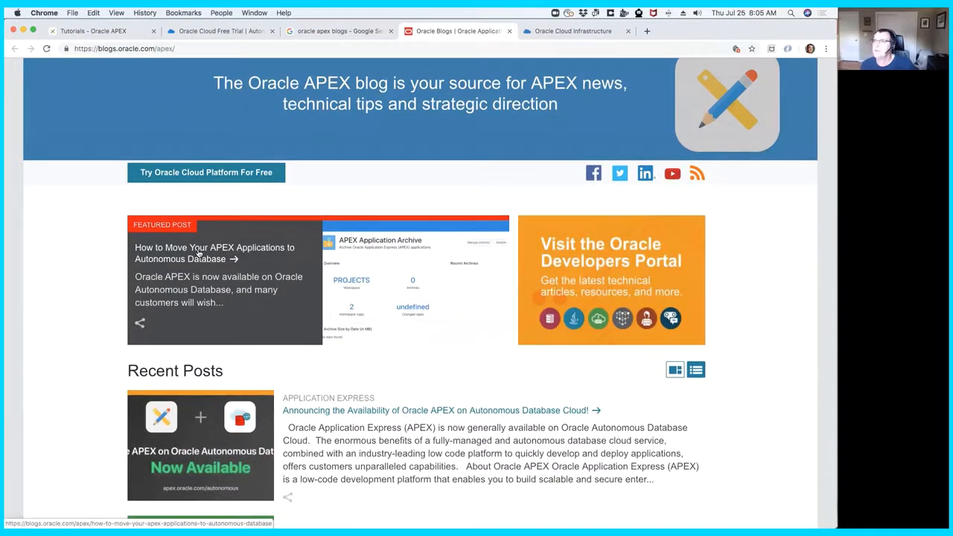
- Open the featured post "How to Move Your APEX Applications to Autonomous Database" and review its High-Level Steps
click(205, 257)
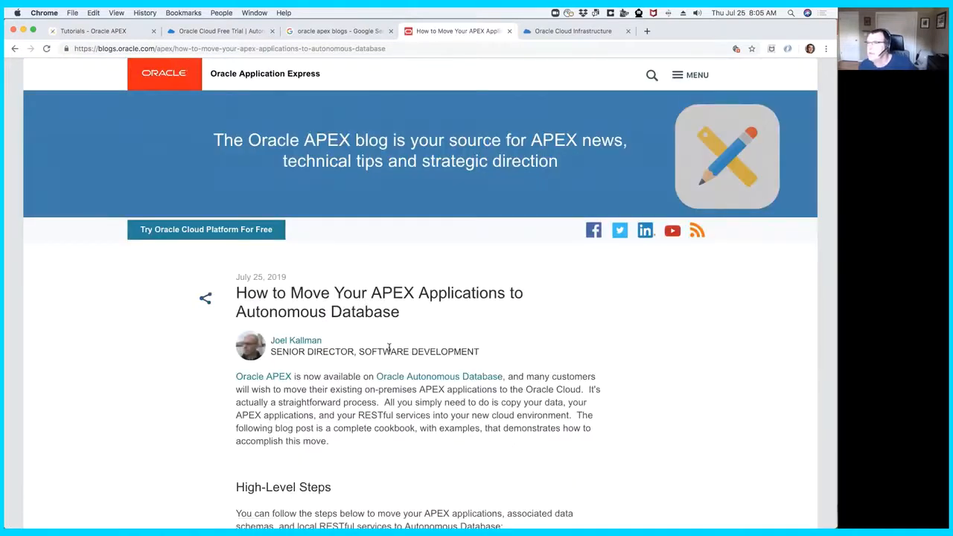
scroll(399, 366, down, 2)
scroll(398, 366, down, 5)
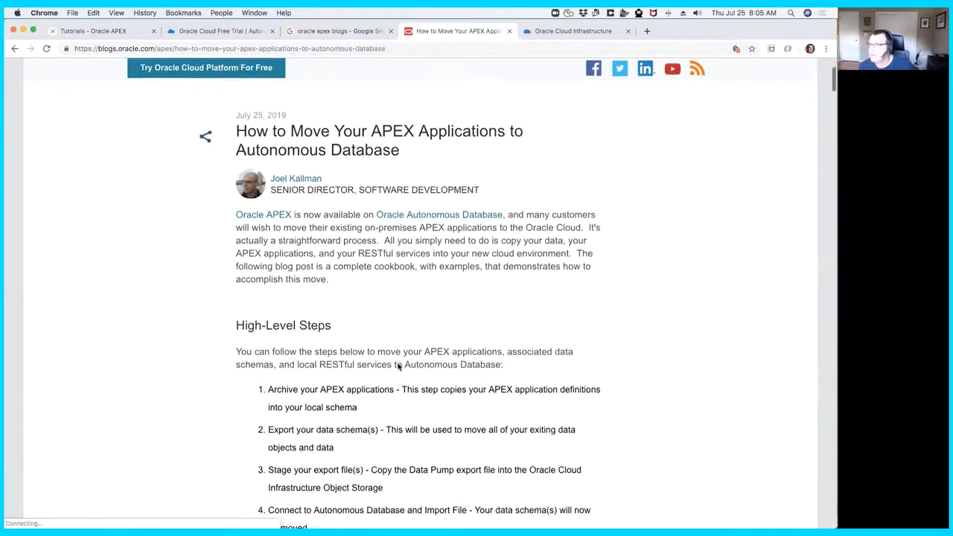
scroll(398, 364, down, 10)
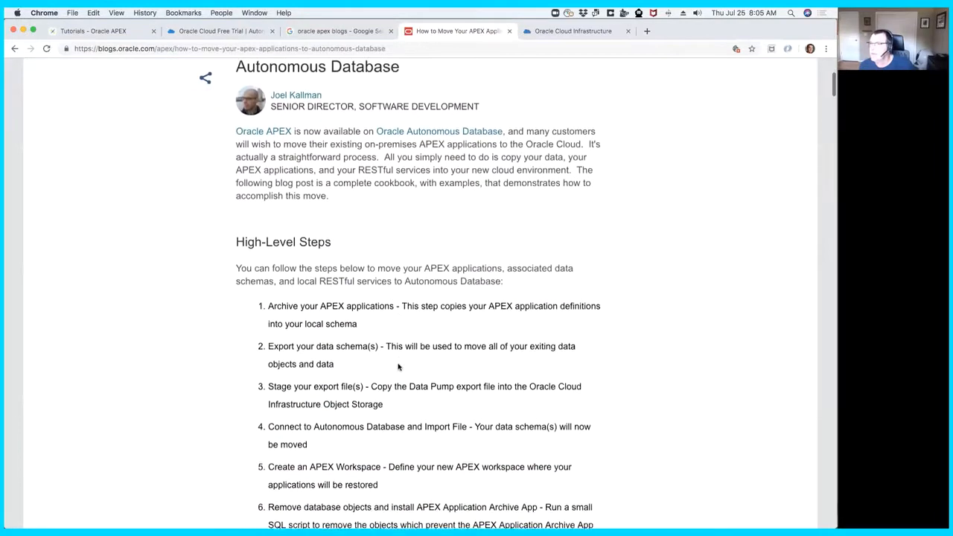
scroll(398, 364, down, 4)
scroll(406, 343, up, 10)
scroll(415, 319, up, 2)
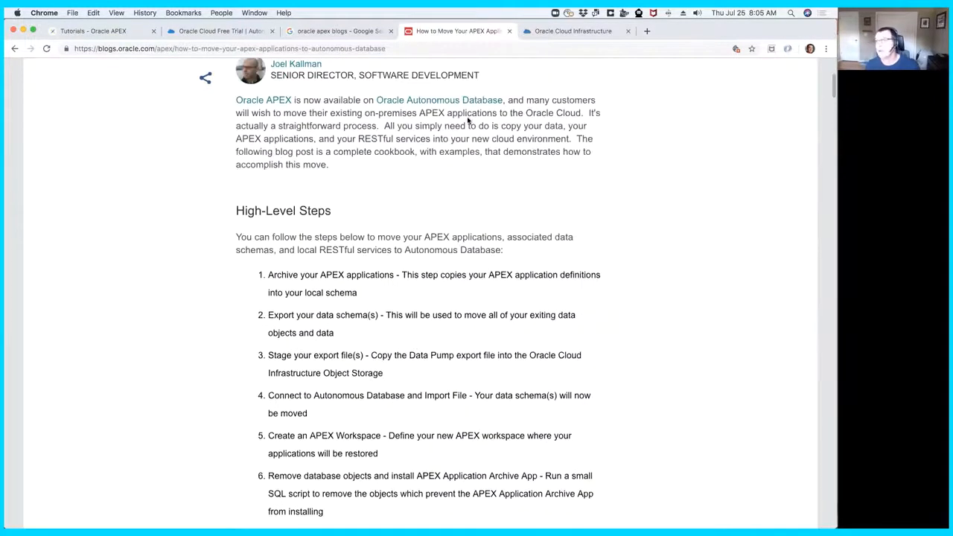
- Return to the AOH database details and open the Administration page of its Service Console
click(551, 31)
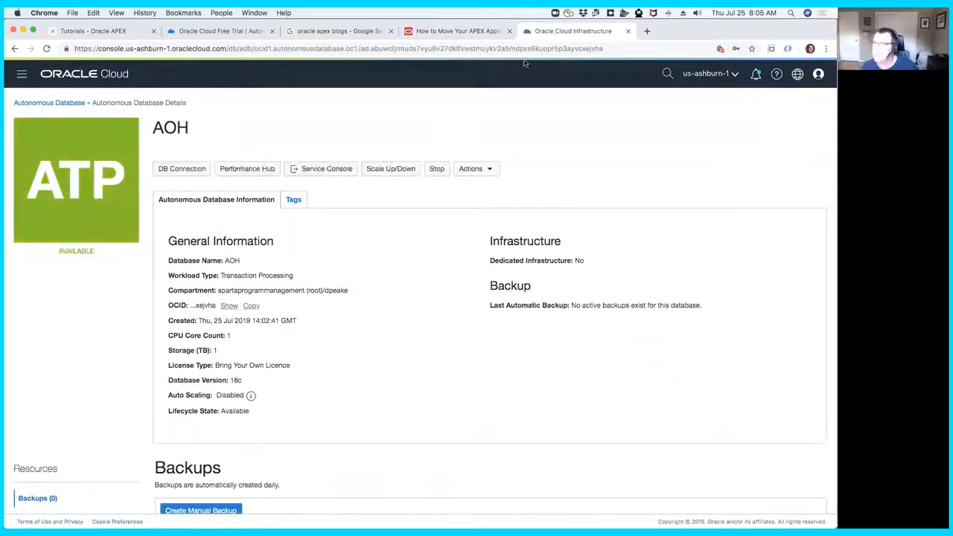
click(326, 170)
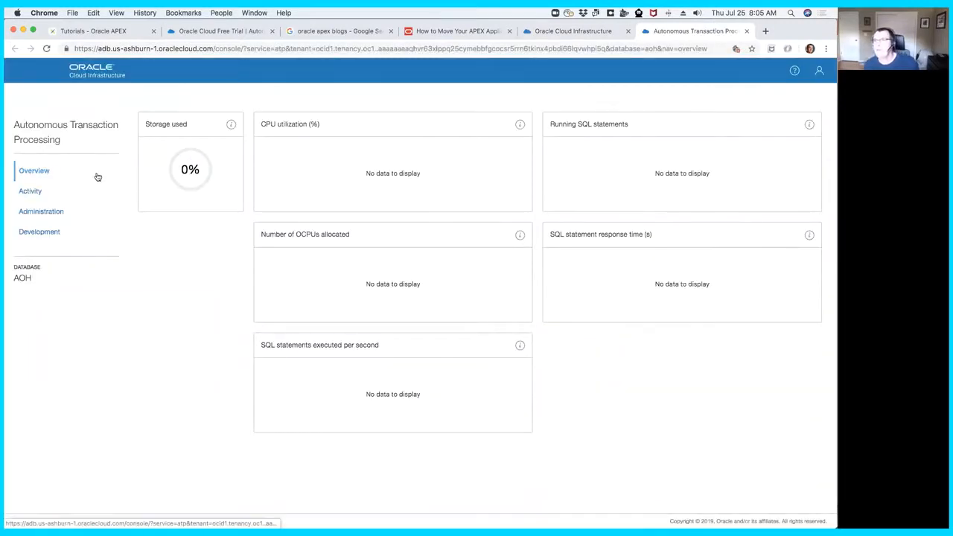
click(56, 216)
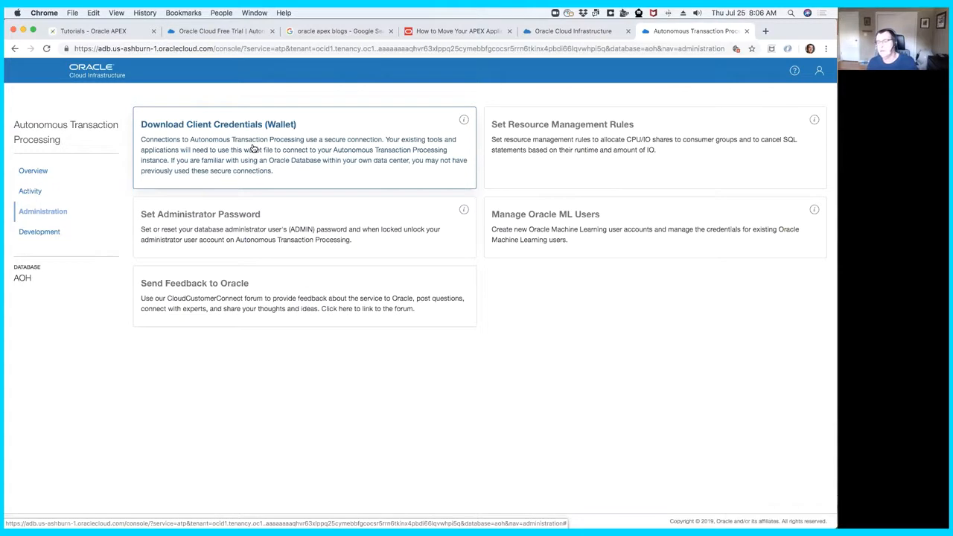
- Start the Client Credentials (Wallet) download, then enter and confirm the wallet password
click(254, 149)
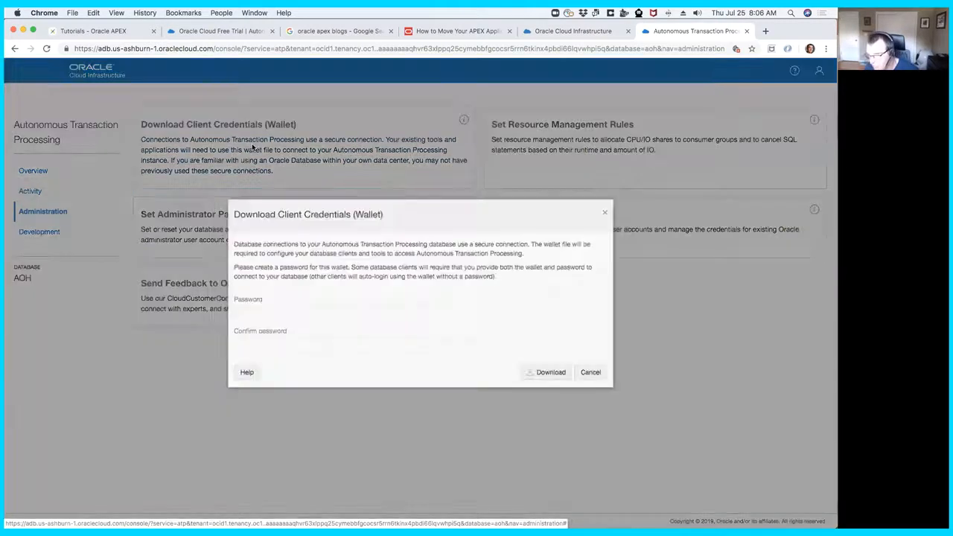
text(•••)
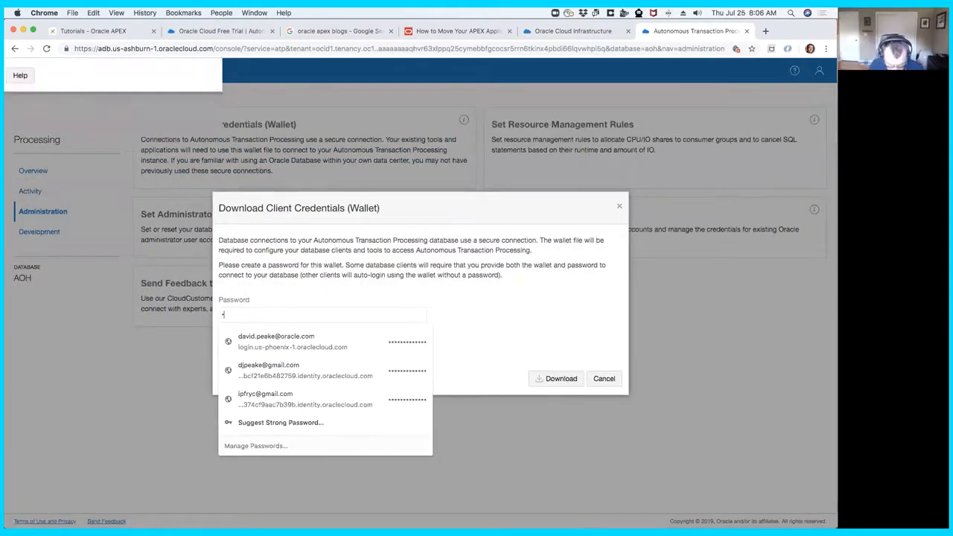
text(•••••••••••)
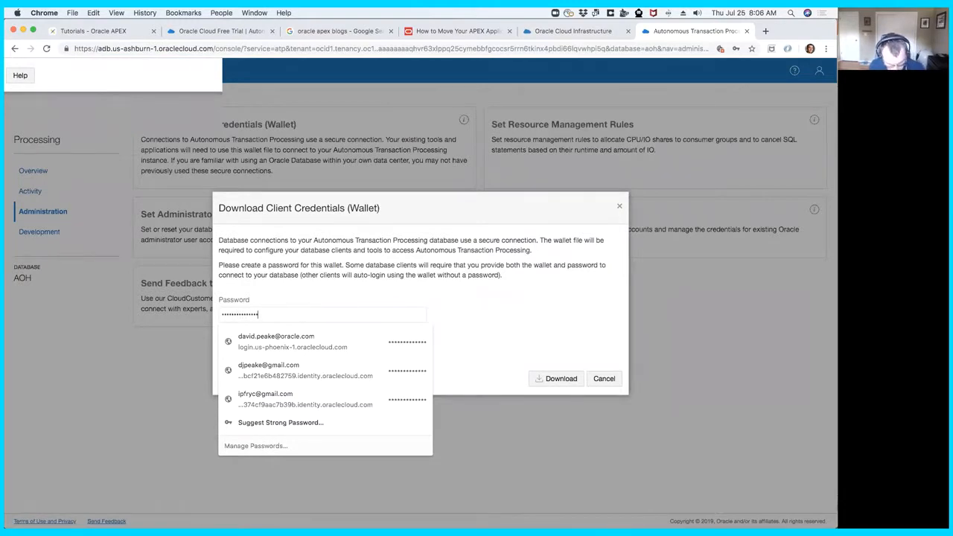
key(Tab)
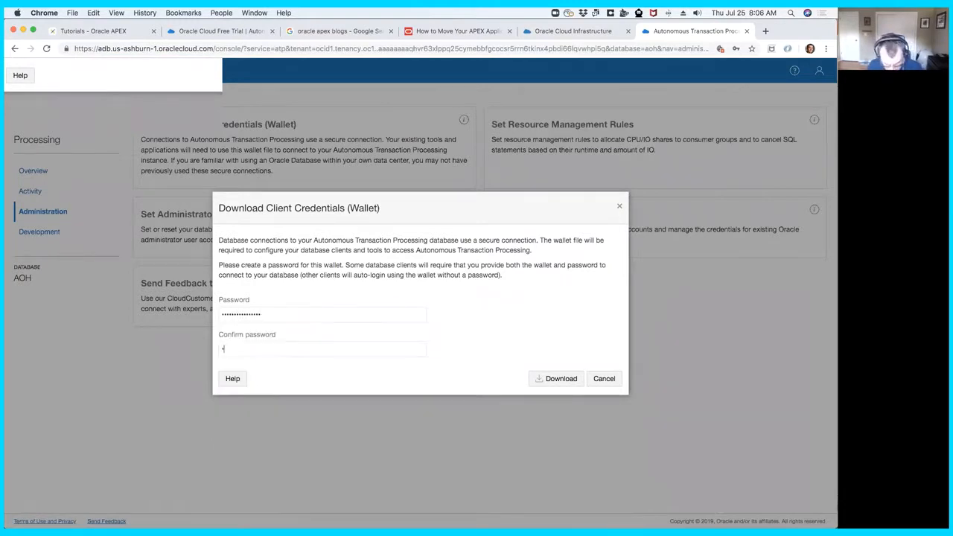
text(••••••••••••••)
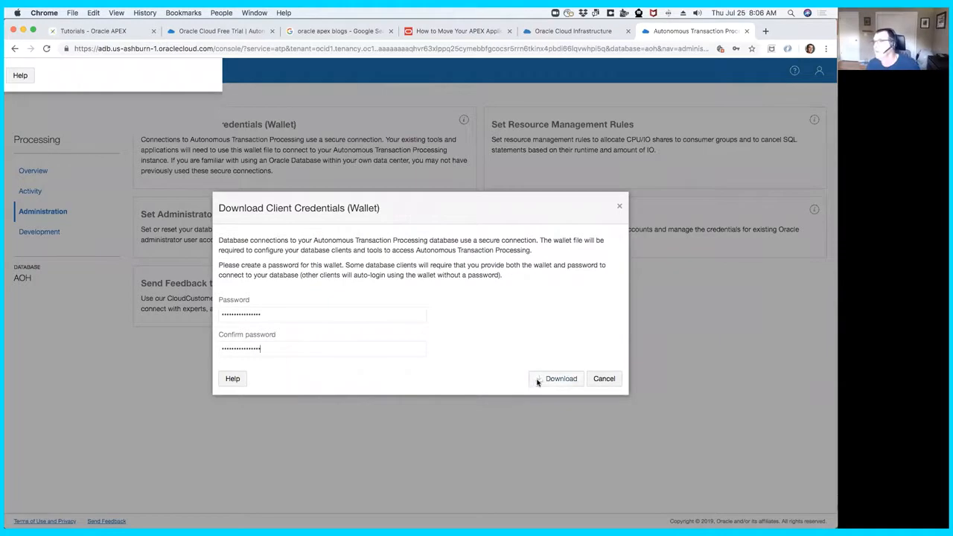
- Save the wallet as wallet_AOH.zip in Downloads without storing the password in the browser, and check the Downloads folder in Finder
click(571, 378)
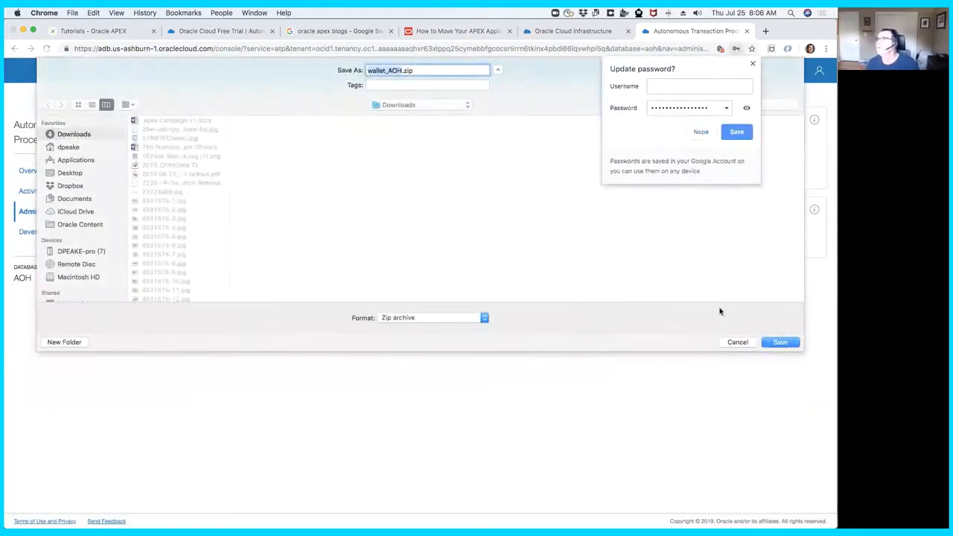
click(700, 132)
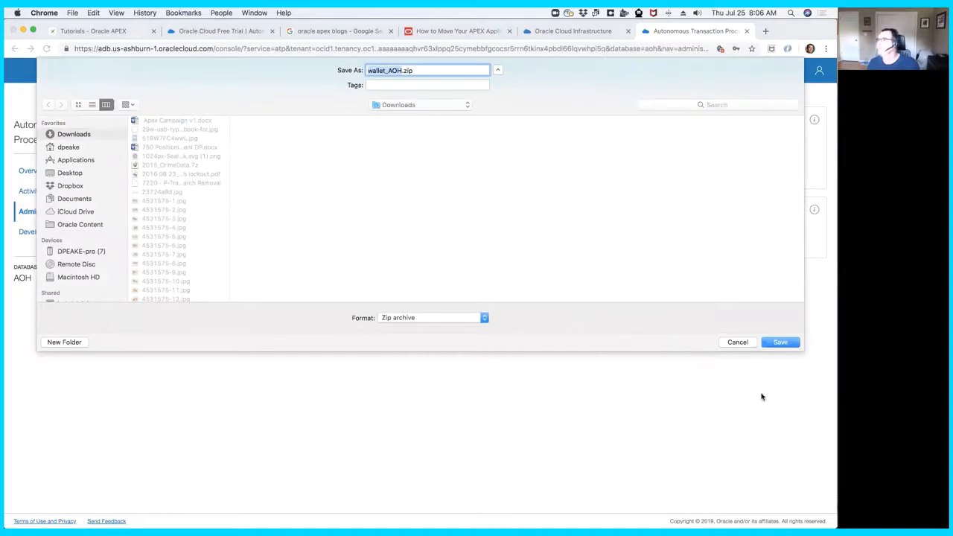
click(779, 342)
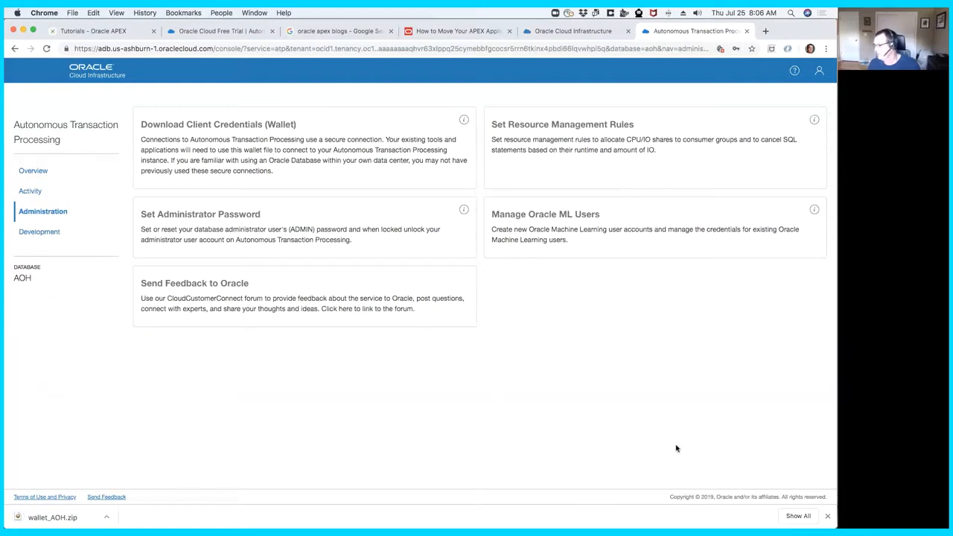
click(828, 516)
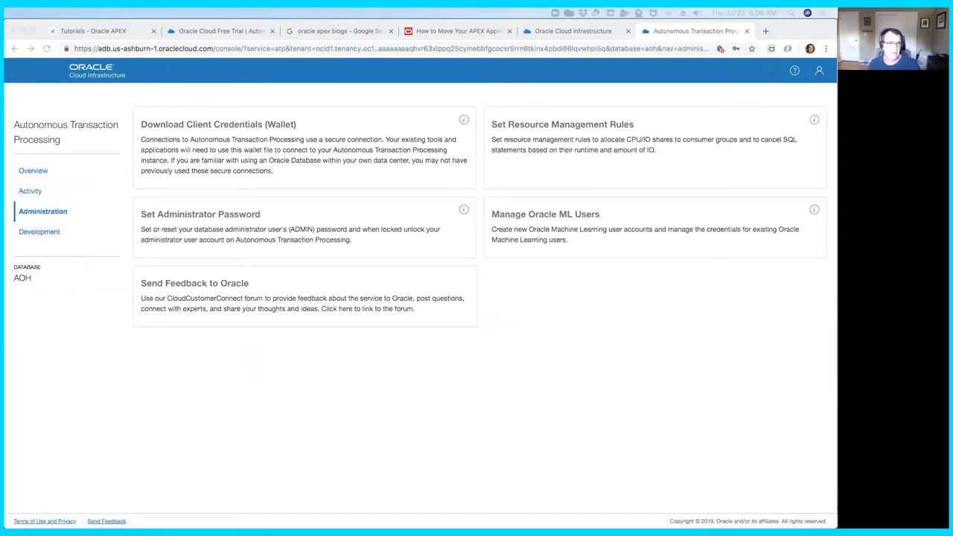
key(super+Tab)
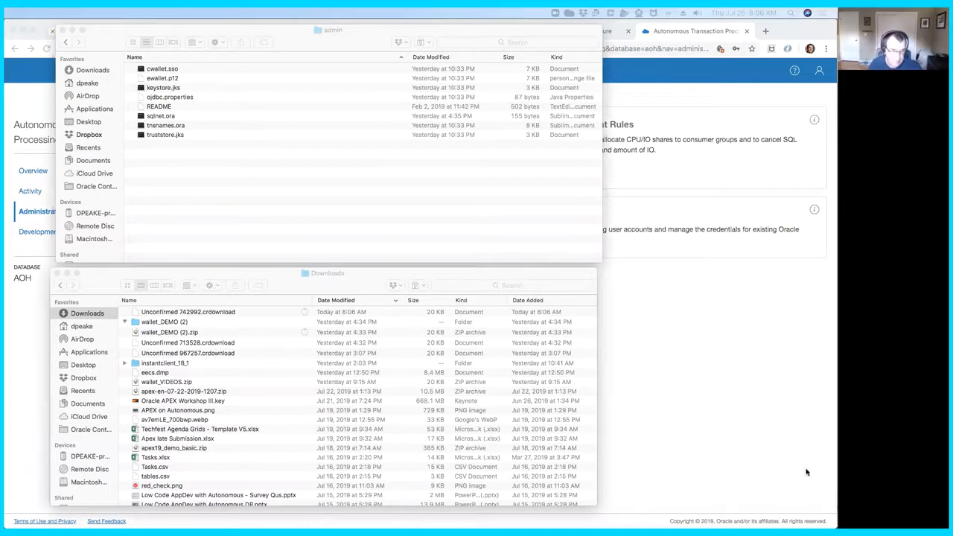
click(677, 437)
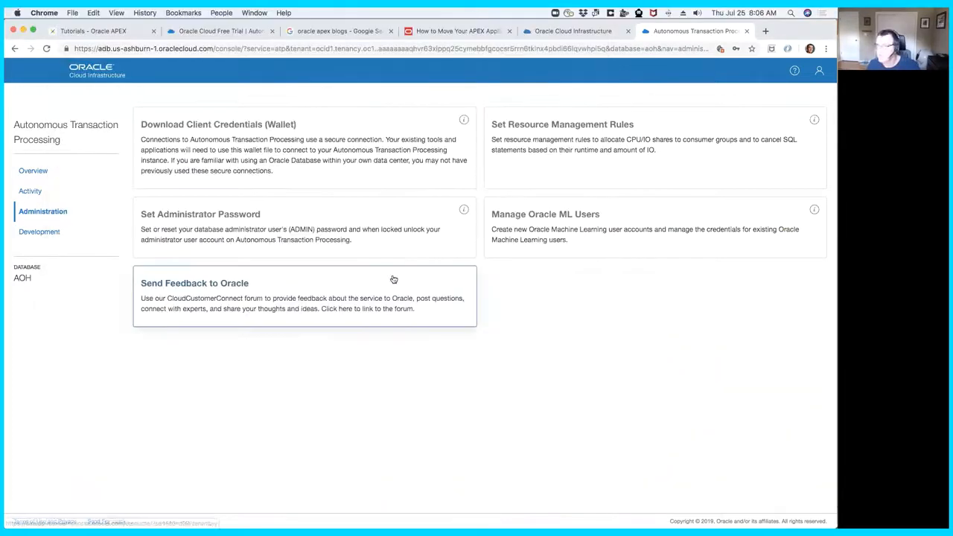
- Download the client credentials again, entering and confirming the wallet password, and save them as wallet_AOH (1).zip in Downloads
click(325, 162)
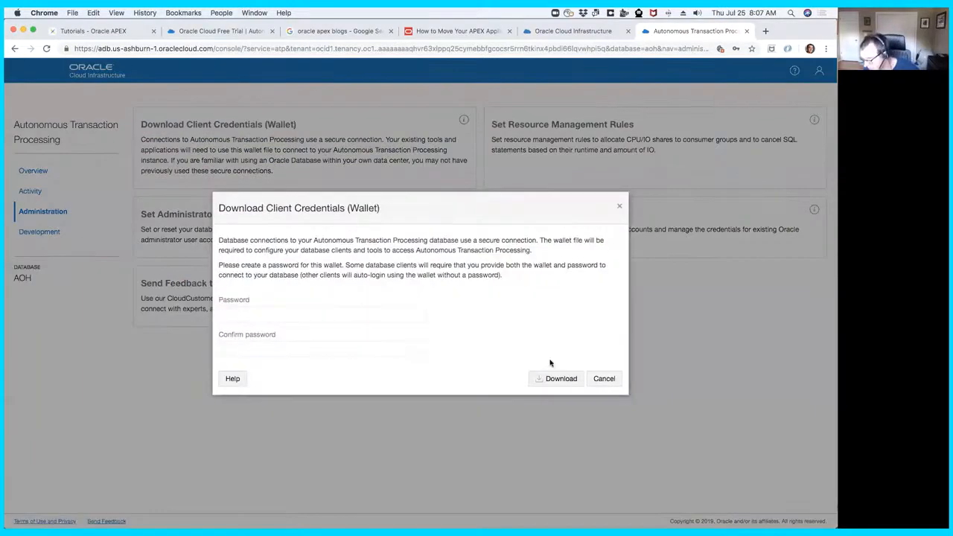
click(261, 313)
text(W)
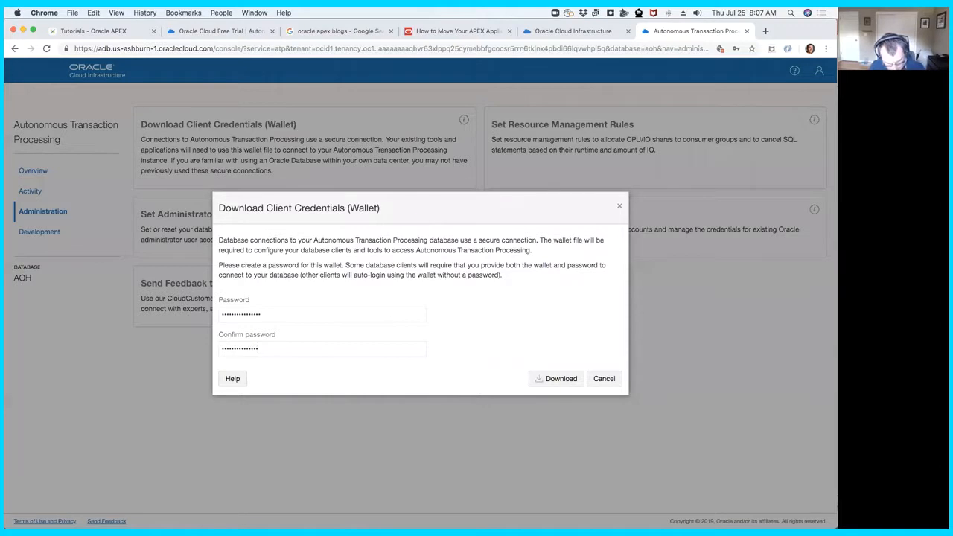
key(Tab)
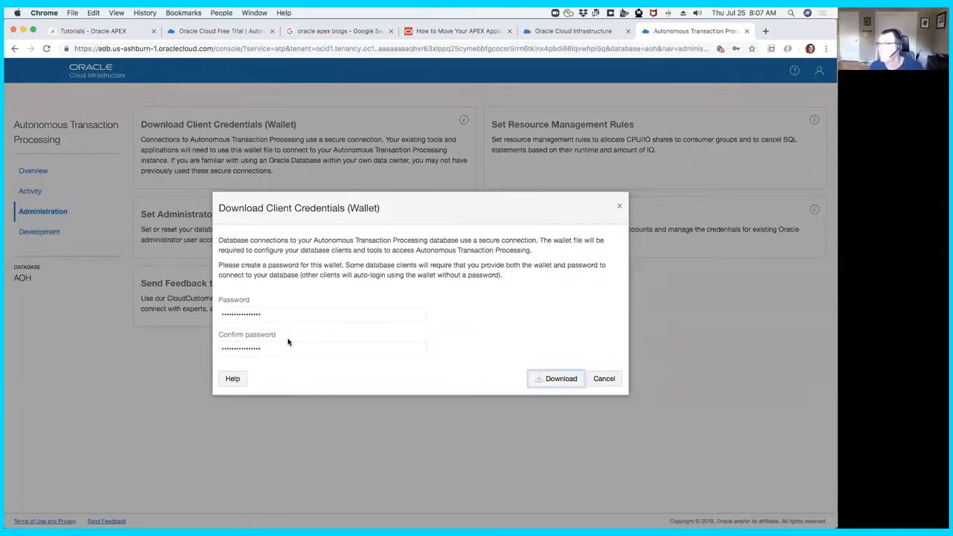
key(Return)
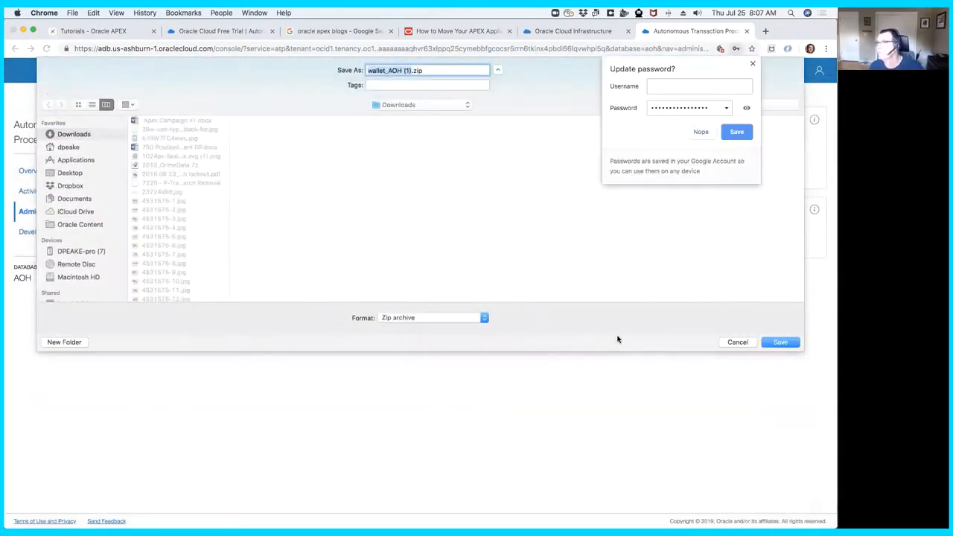
click(779, 343)
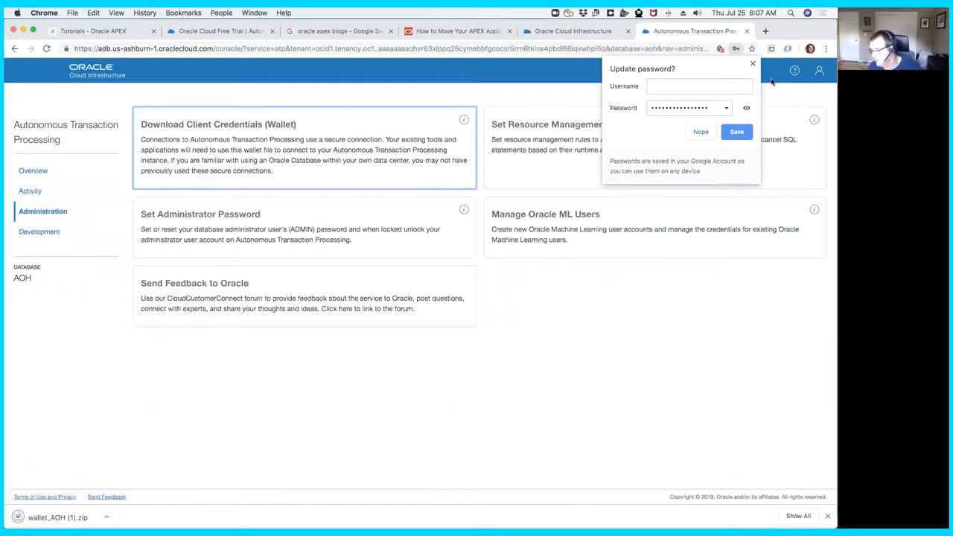
click(752, 63)
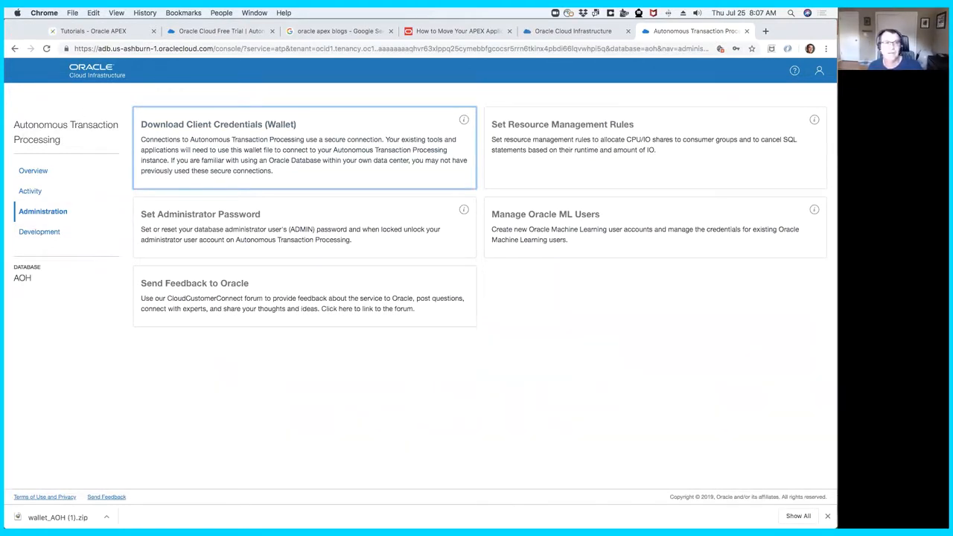
- Check the Downloads folder in Finder, then return to the browser and open the Service Console's Development page
key(super+Tab)
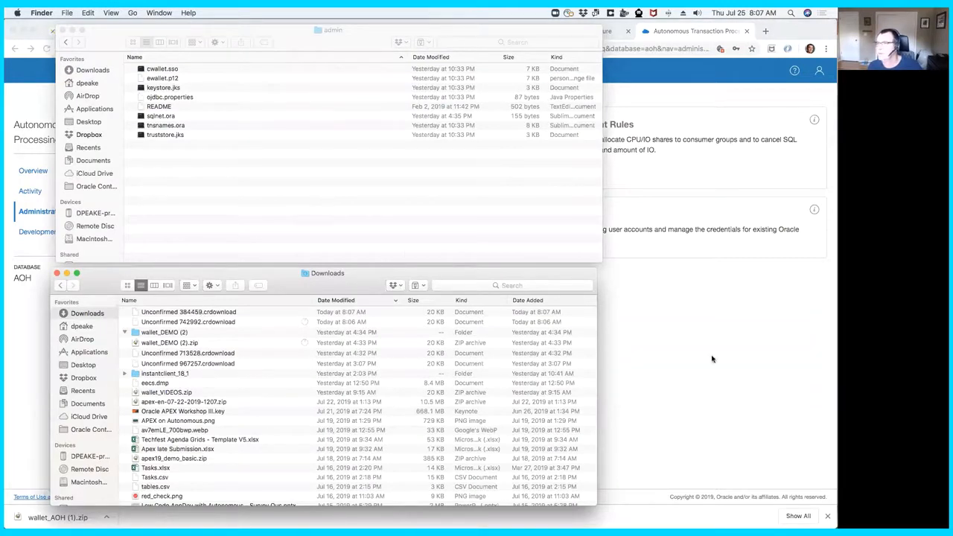
click(649, 378)
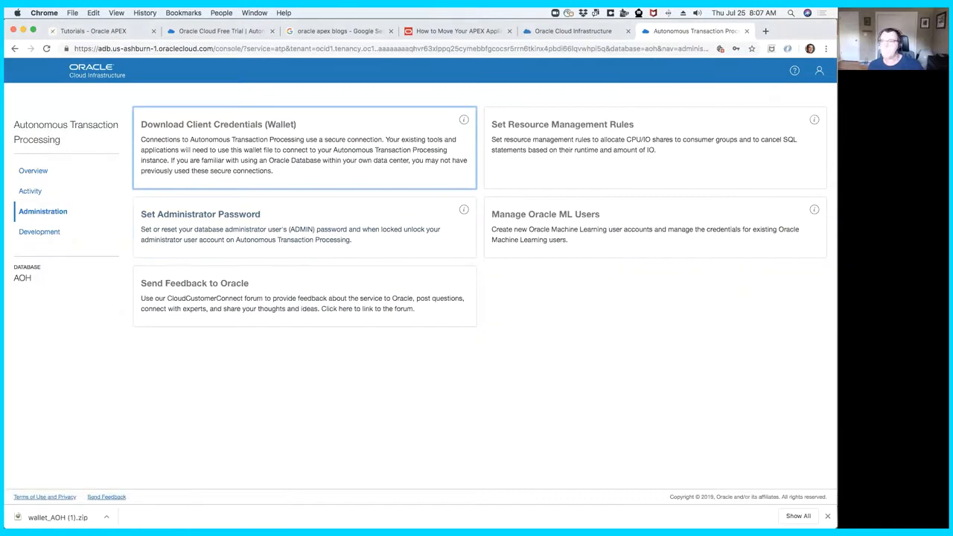
click(43, 232)
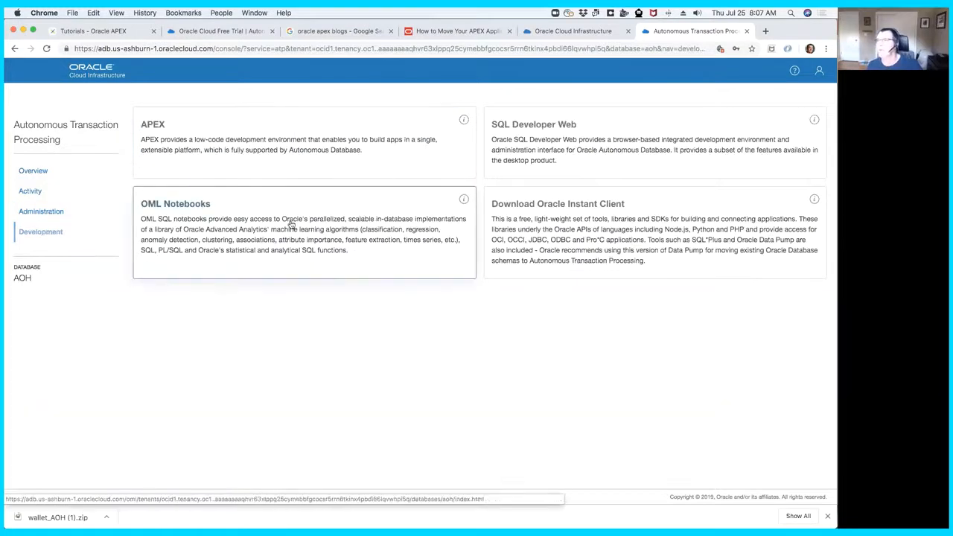
- Open the Oracle Instant Client downloads for macOS (Intel x86) and review the base and tools packages for version 18.1.0.0.0
click(570, 223)
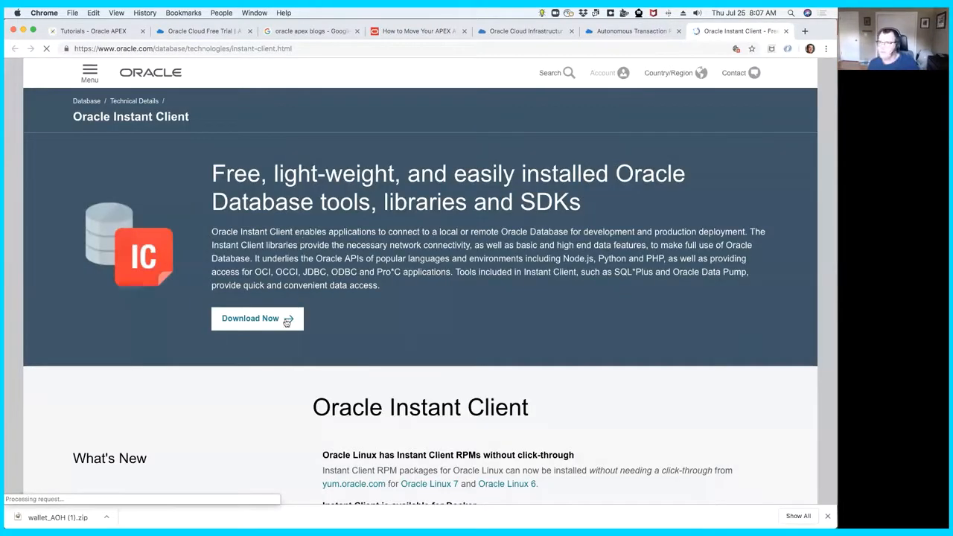
click(277, 318)
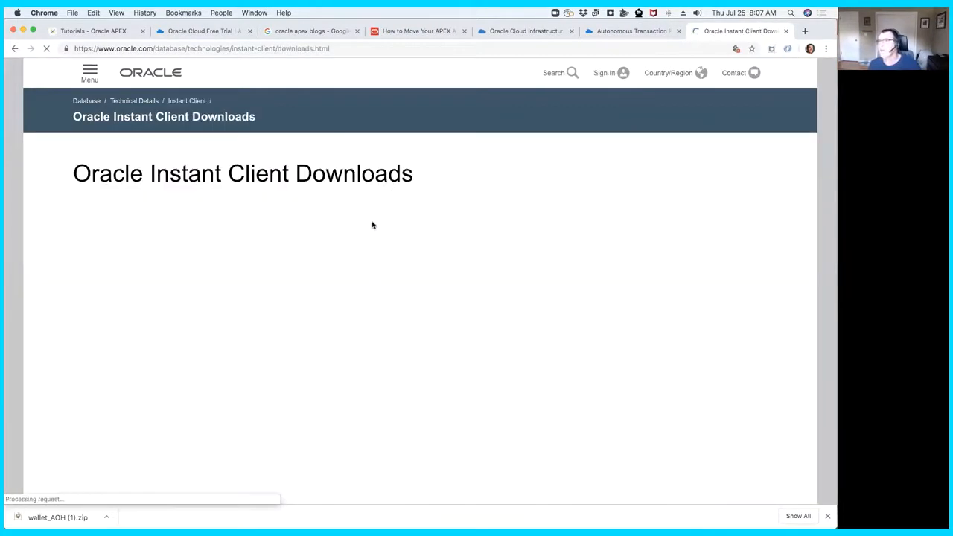
click(493, 226)
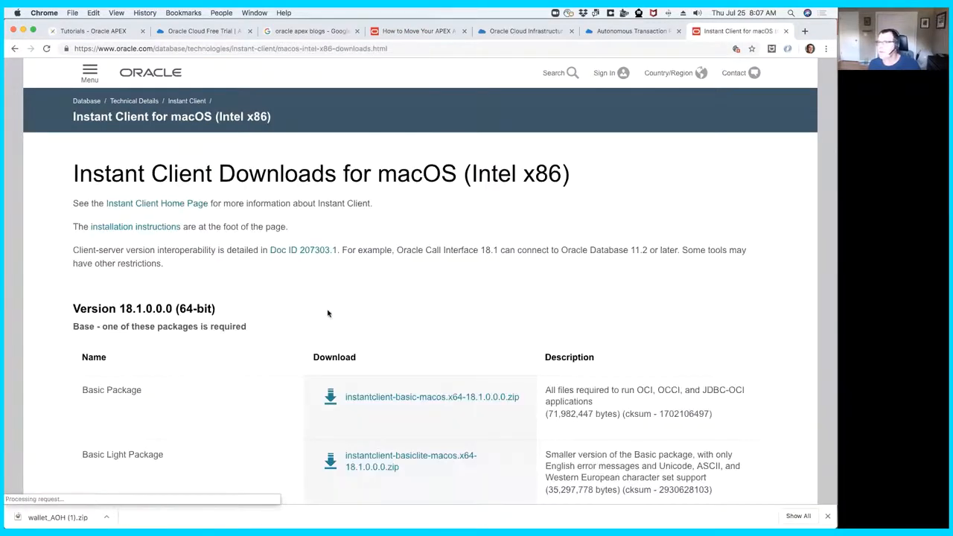
scroll(290, 253, down, 2)
scroll(289, 253, down, 1)
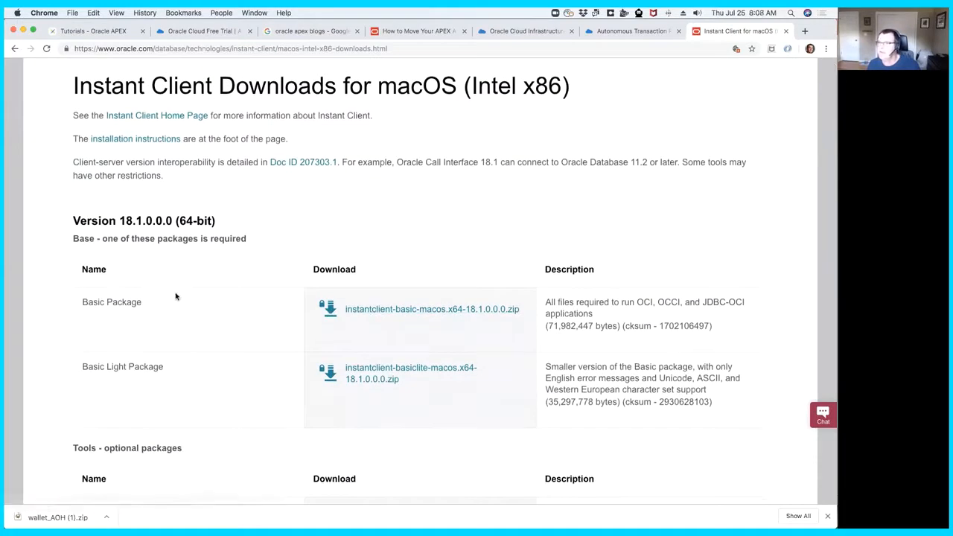
scroll(174, 298, down, 5)
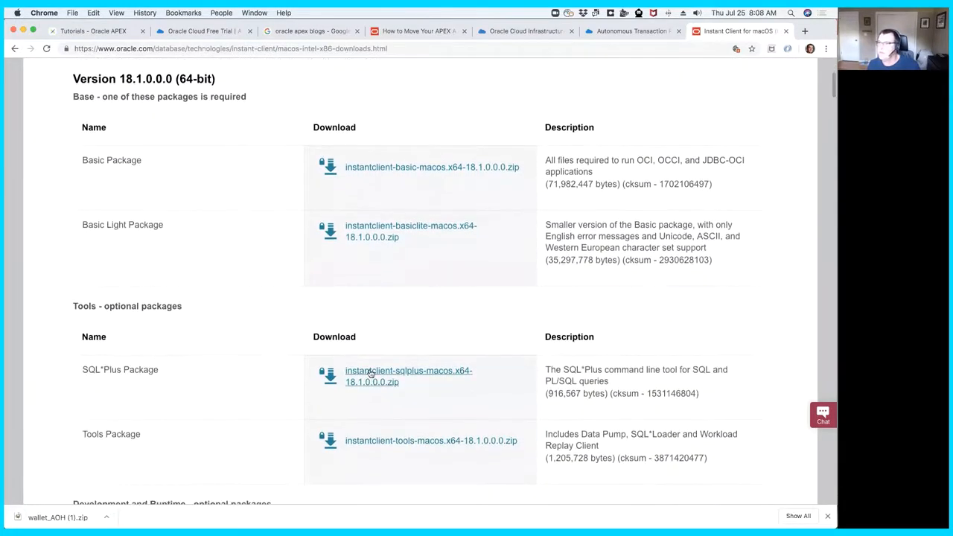
scroll(379, 377, down, 1)
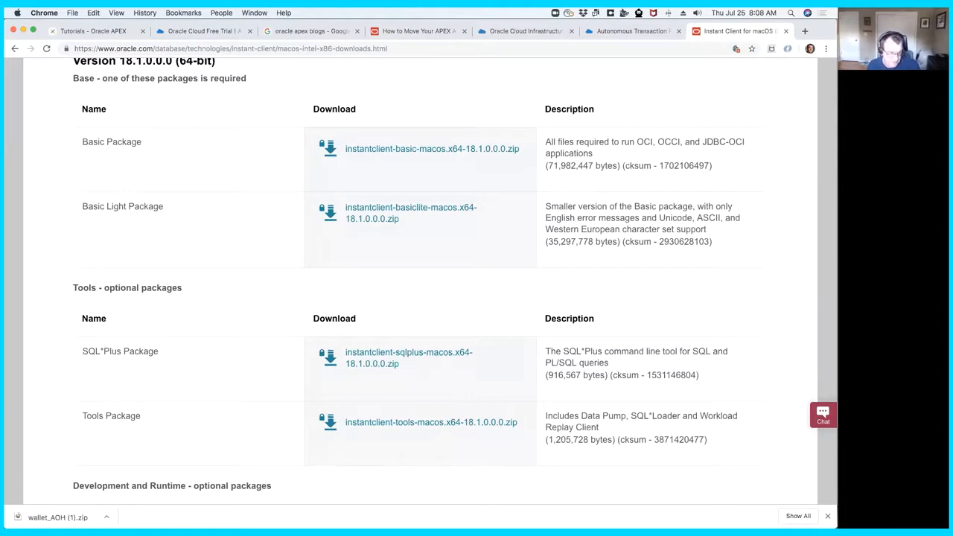
- Open the downloaded wallet_AOH (1).zip in BetterZip, postpone registration, select all its files from cwallet.sso to keystore.jks, and close the archive
key(super+Tab)
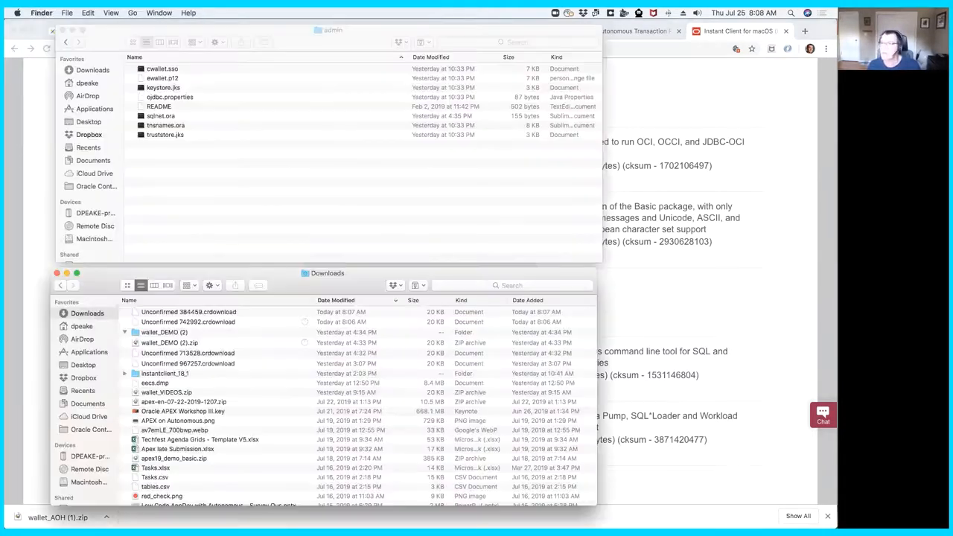
click(217, 315)
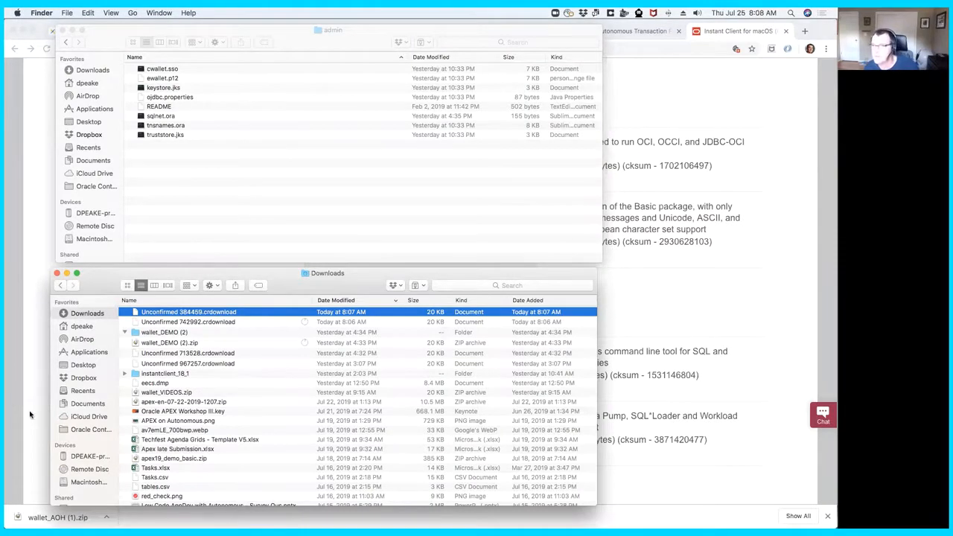
click(29, 406)
click(58, 517)
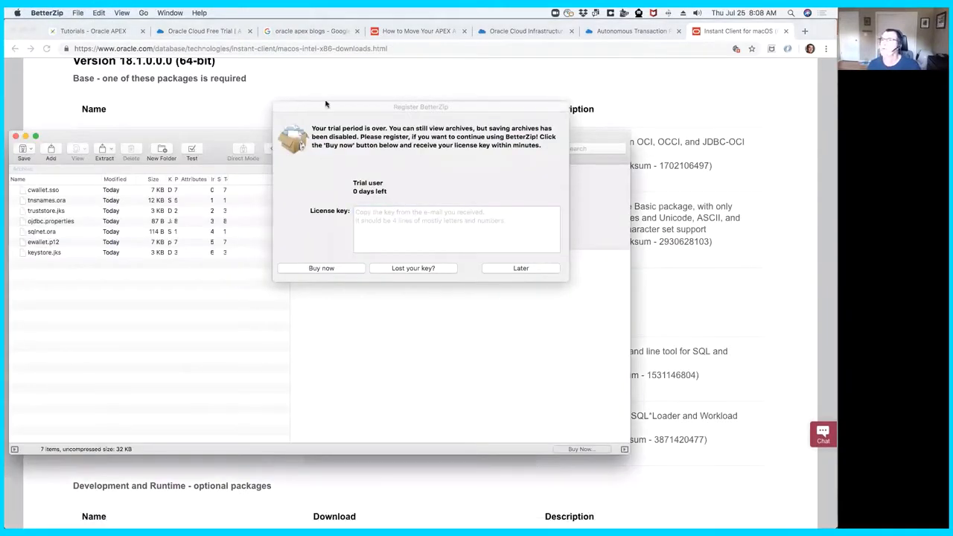
click(525, 269)
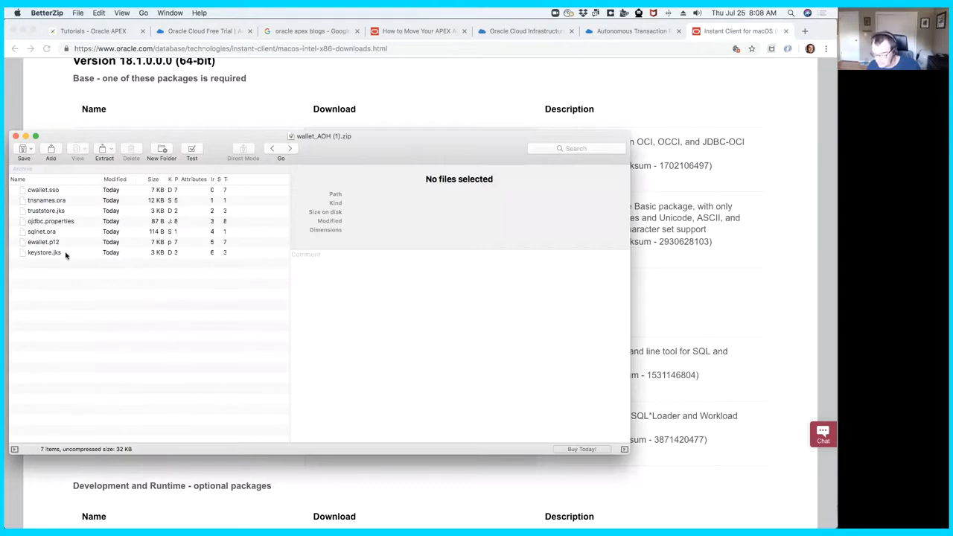
click(72, 190)
shift+click(71, 252)
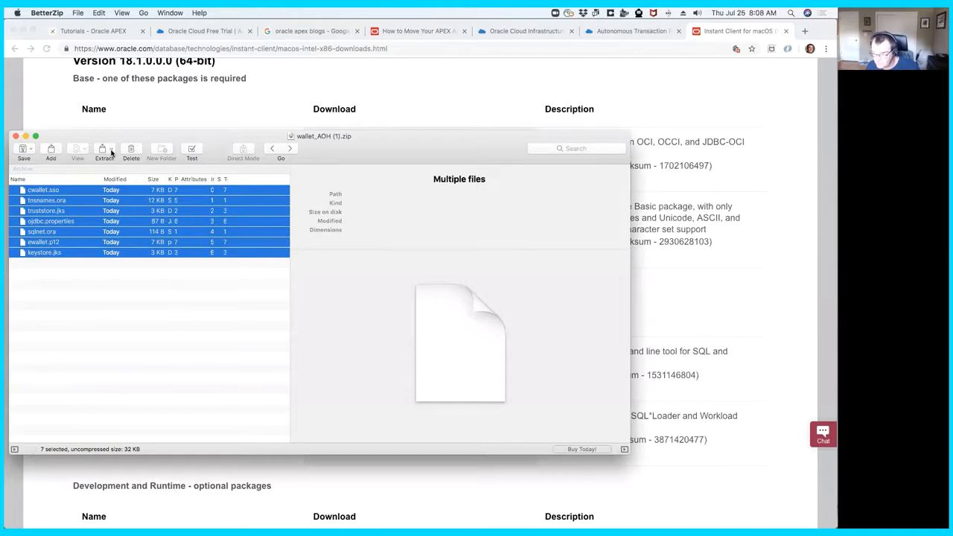
click(16, 138)
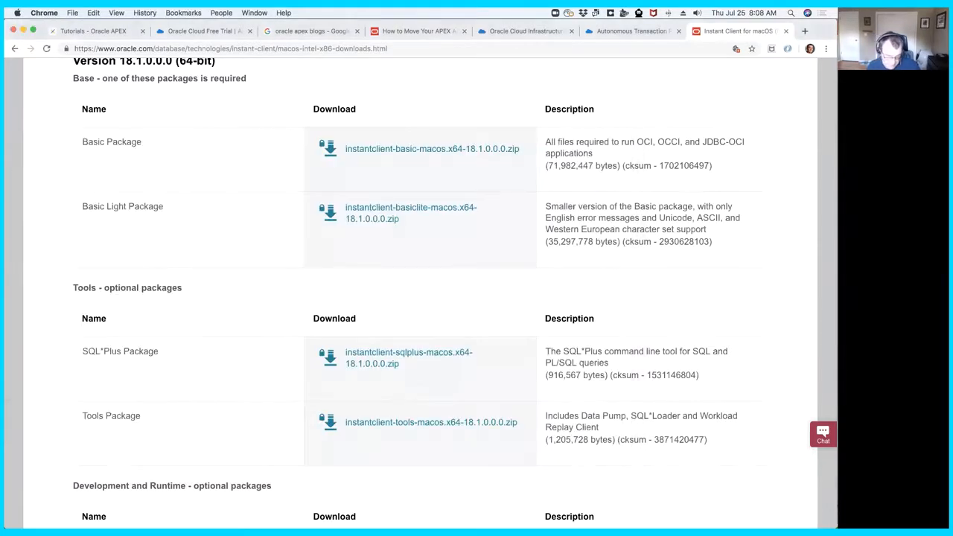
- Try to open Unconfirmed 384459.crdownload from Finder's Downloads folder with a chosen application, and return to the browser
key(super+Tab)
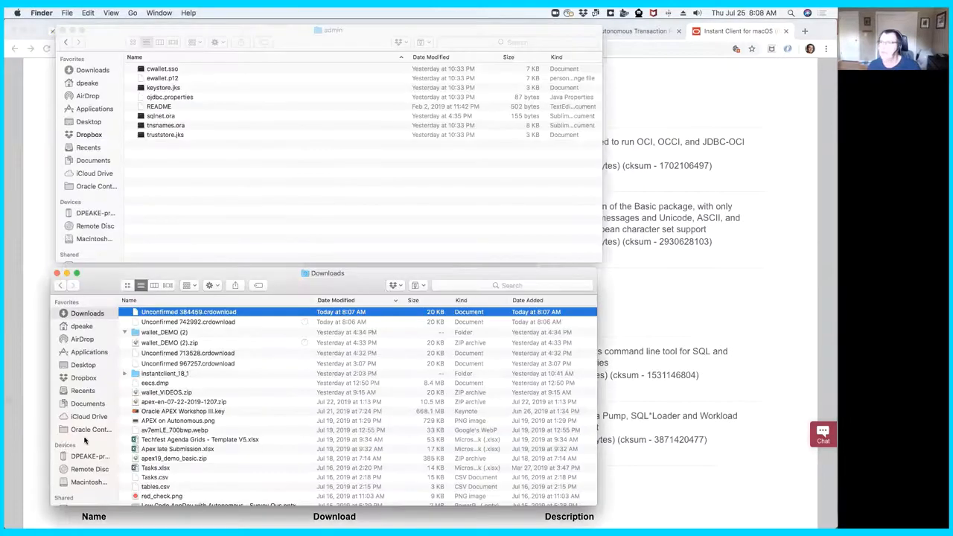
right_click(189, 314)
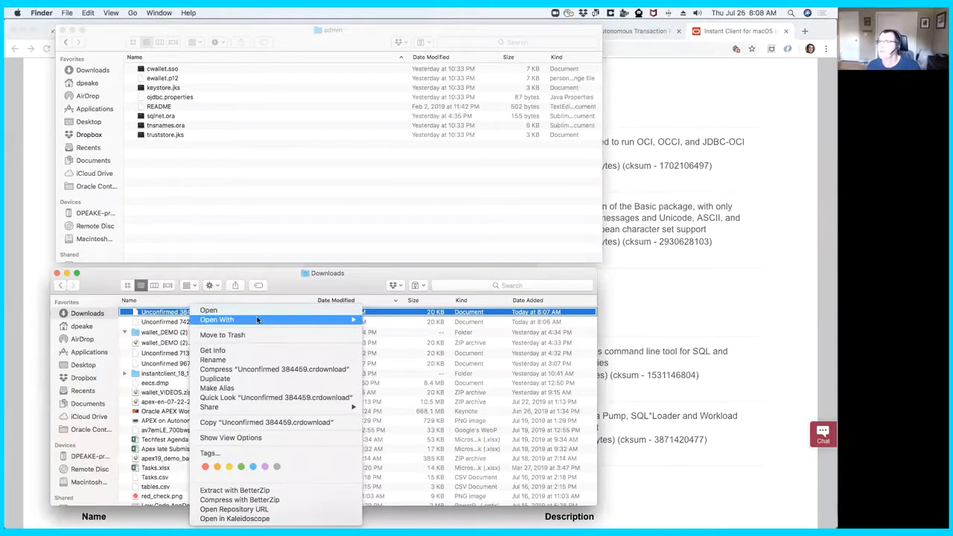
mouse_move(306, 320)
click(422, 347)
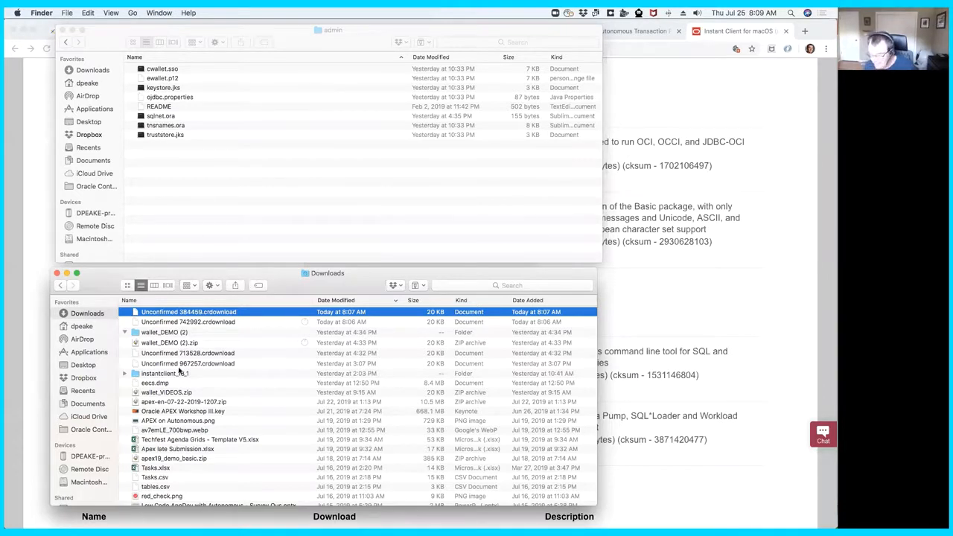
click(744, 286)
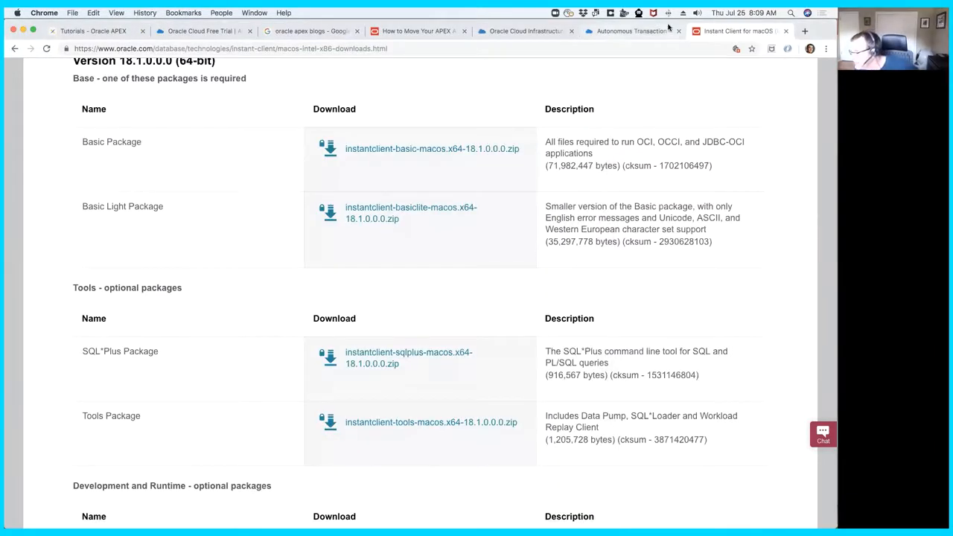
- Close the Instant Client and Service Console pages, and reopen the AOH Service Console at its Administration page
click(785, 31)
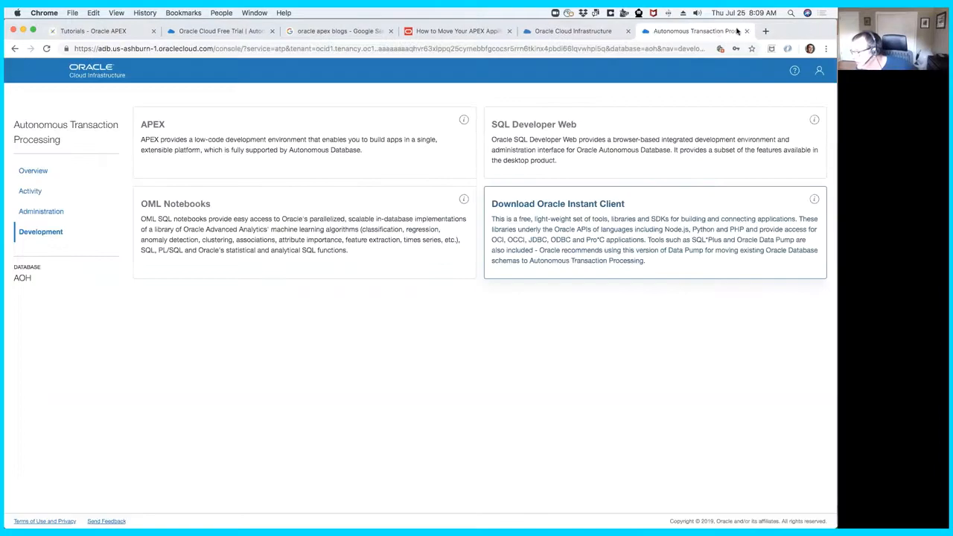
click(746, 32)
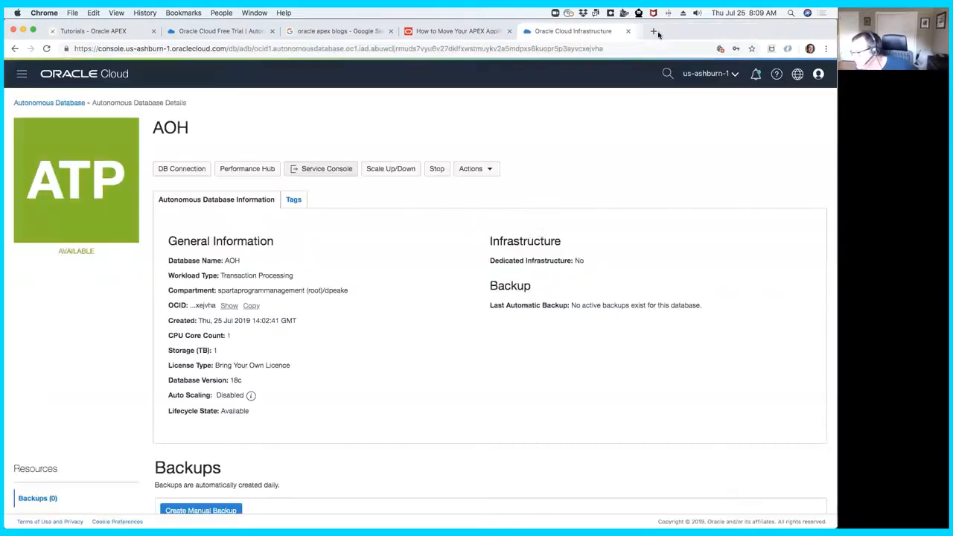
click(330, 169)
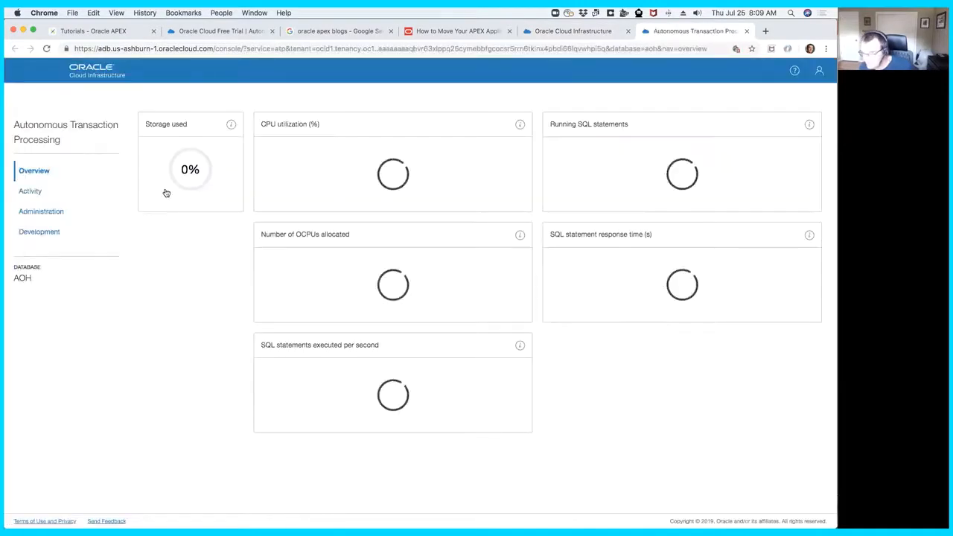
click(51, 213)
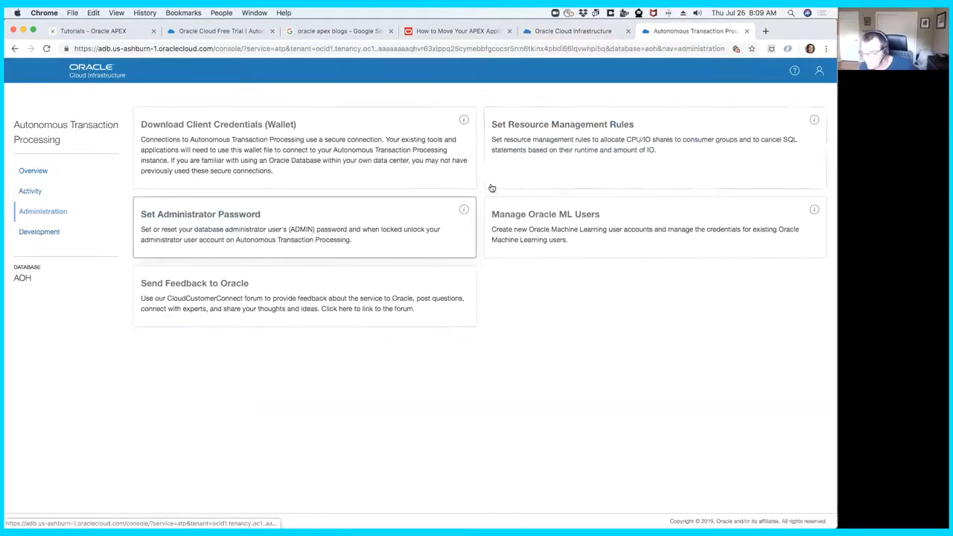
- Request the Client Credentials (Wallet) download once more, entering and confirming the wallet password
click(341, 162)
click(357, 311)
text(**************)
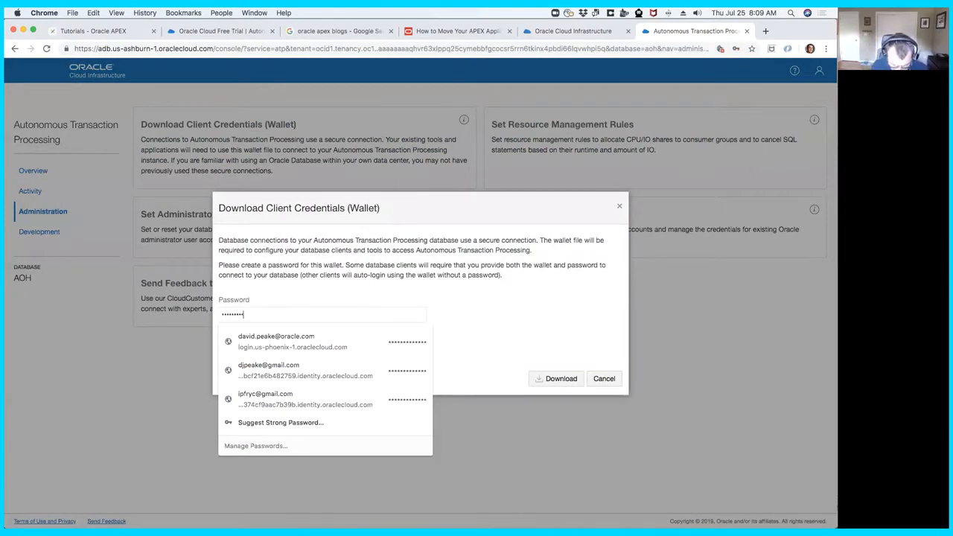
text(*)
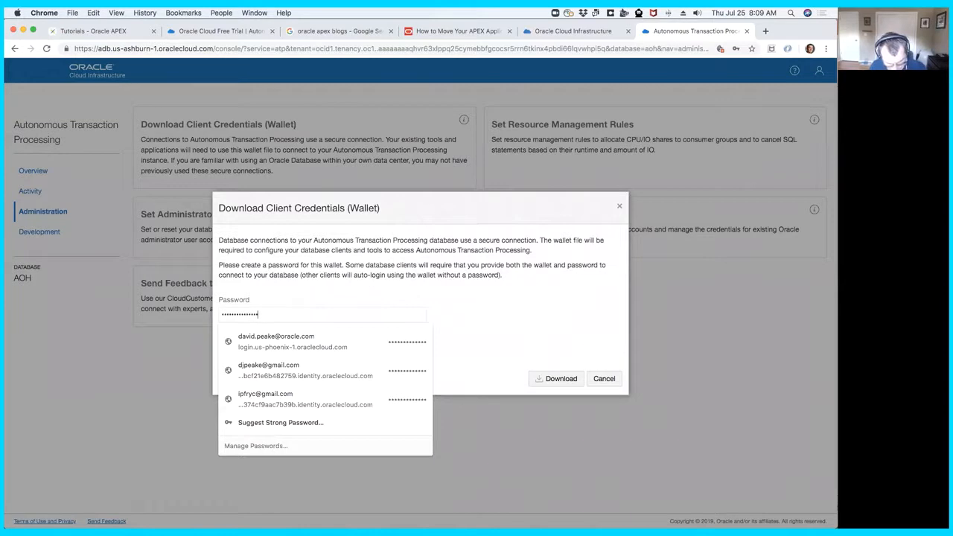
key(Tab)
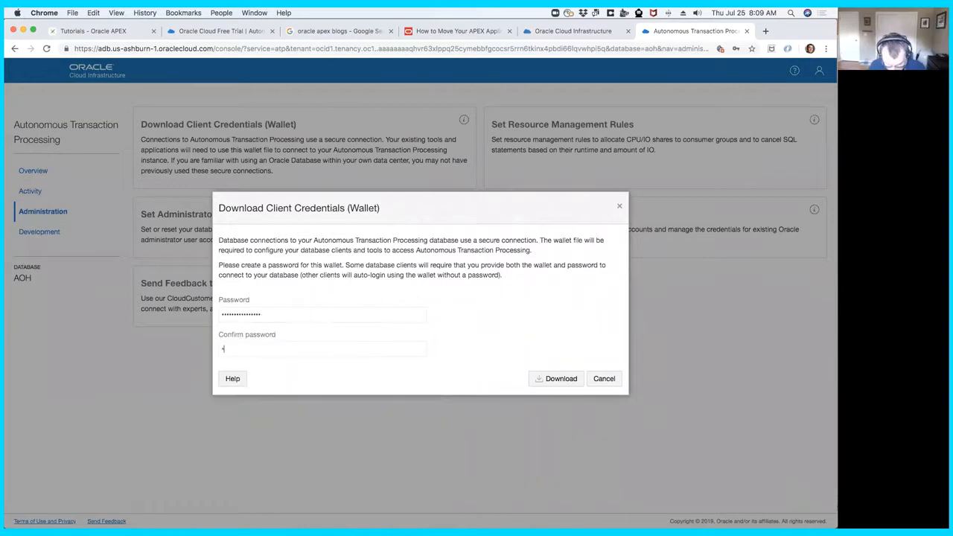
text(***************)
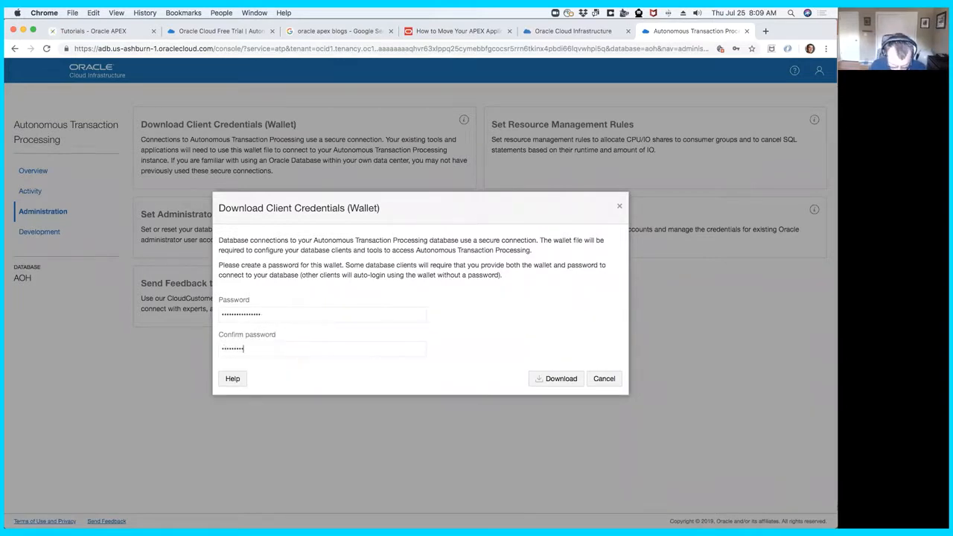
text(*)
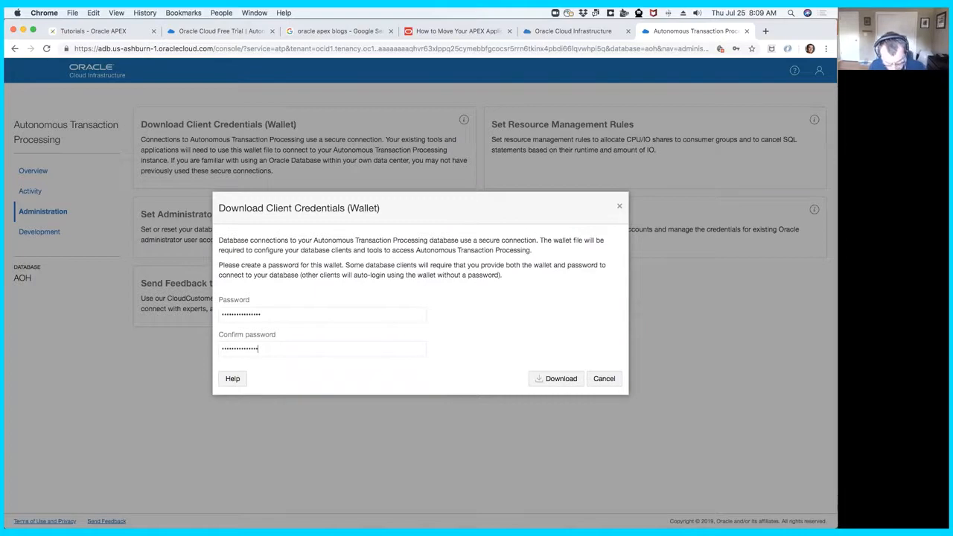
click(560, 379)
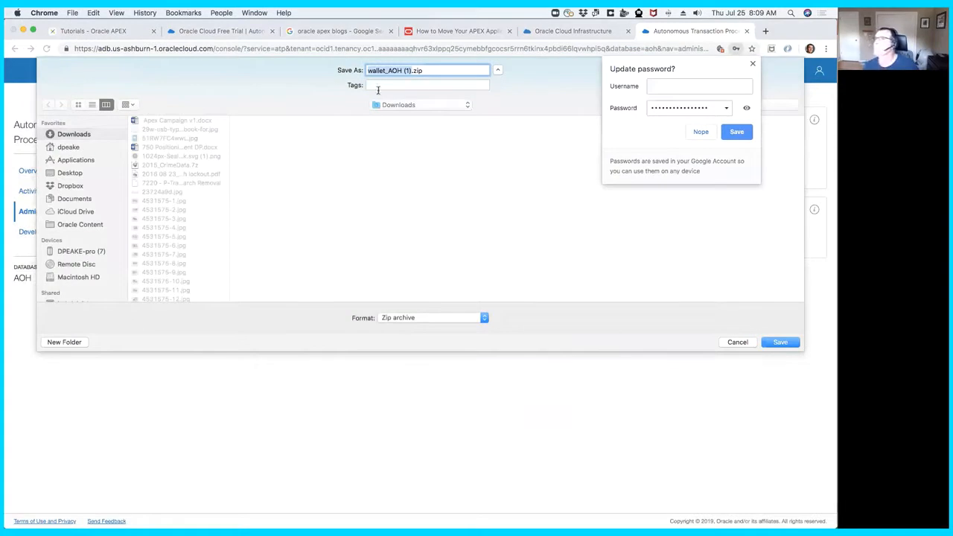
- Decline updating the browser's stored password and save the wallet as wallet_AOH (1).zip in Downloads
click(413, 70)
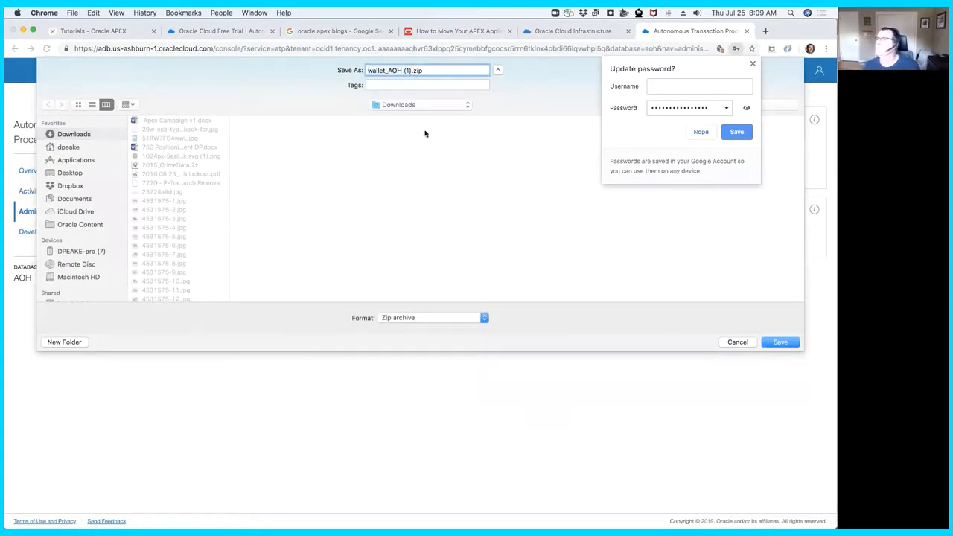
click(700, 133)
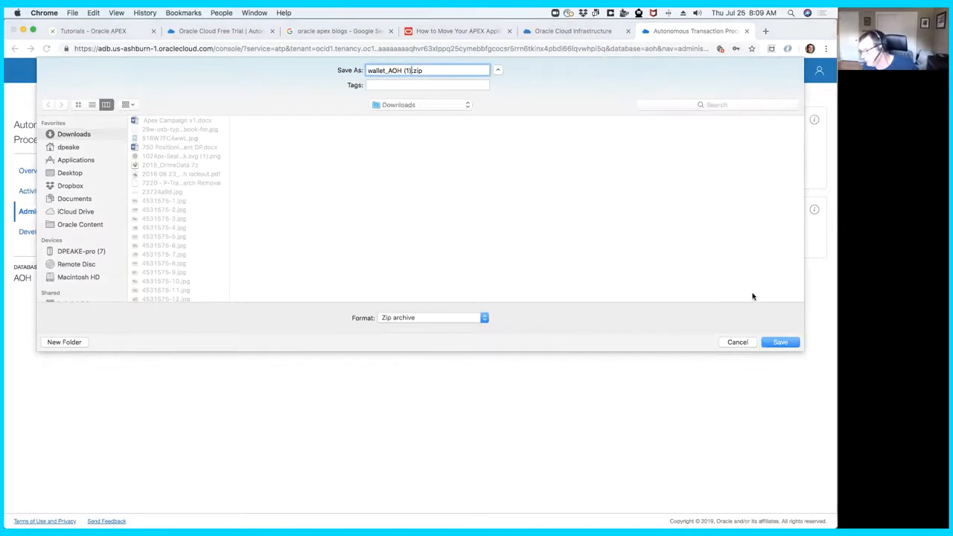
click(780, 342)
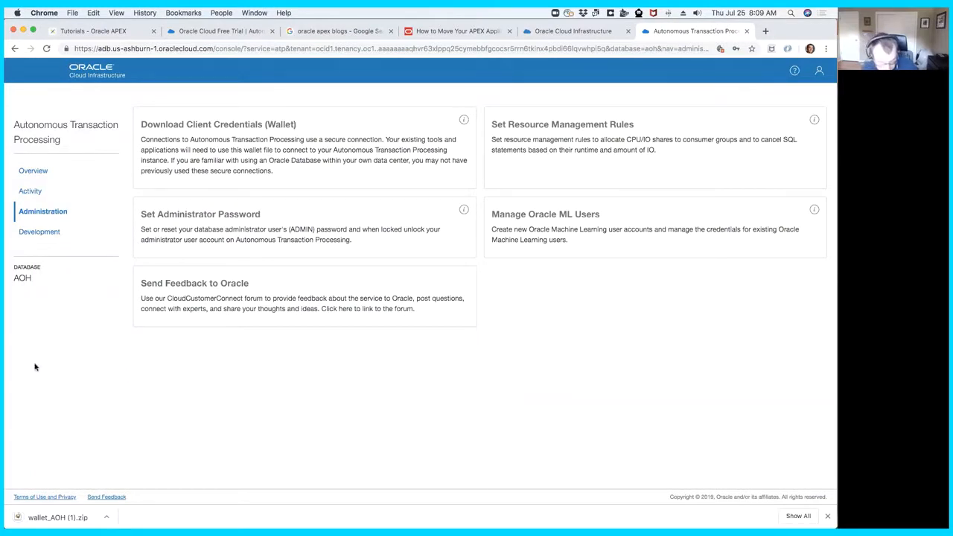
key(super+Tab)
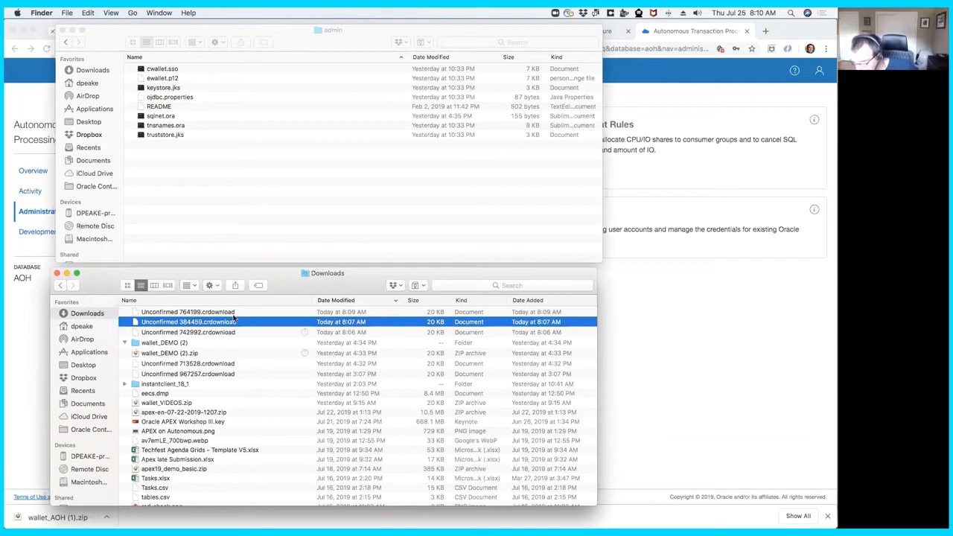
click(208, 335)
right_click(208, 336)
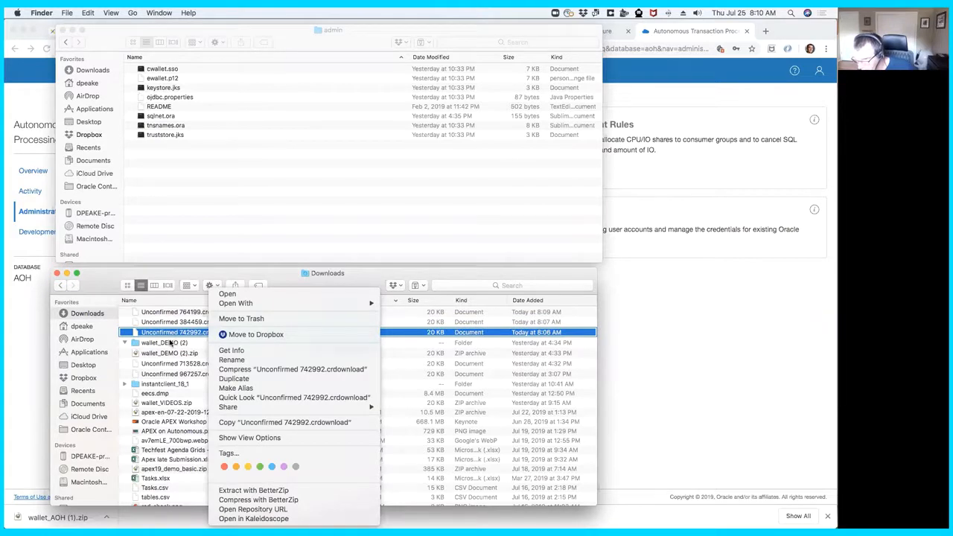
mouse_move(293, 305)
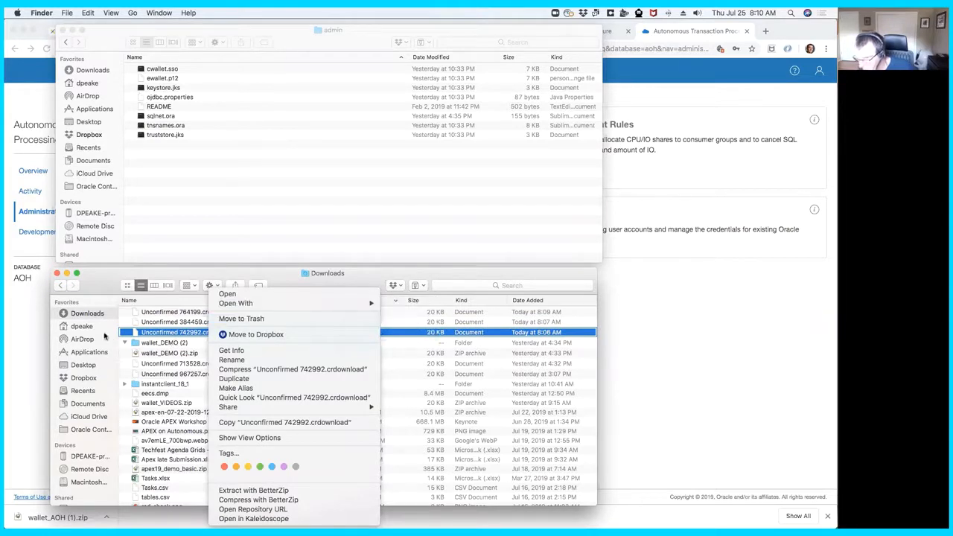
click(188, 333)
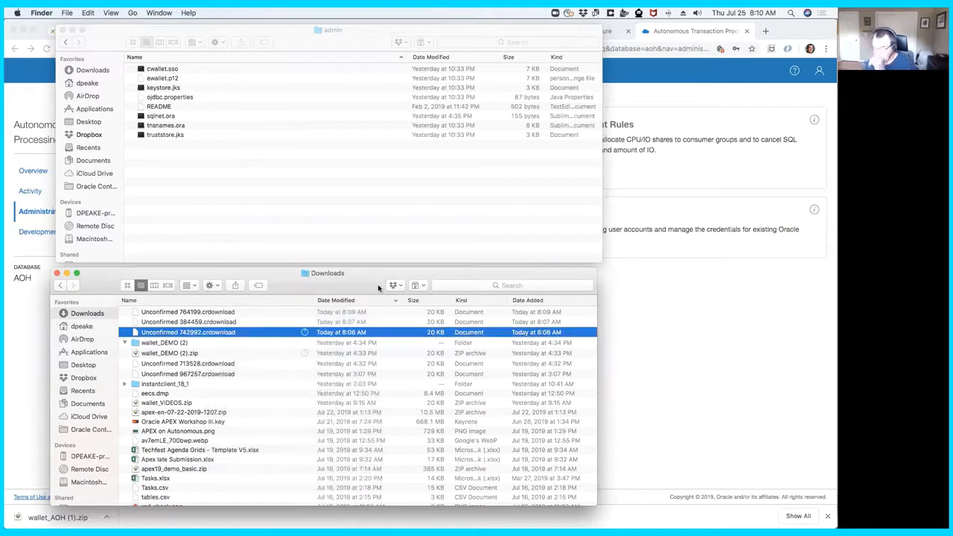
click(639, 292)
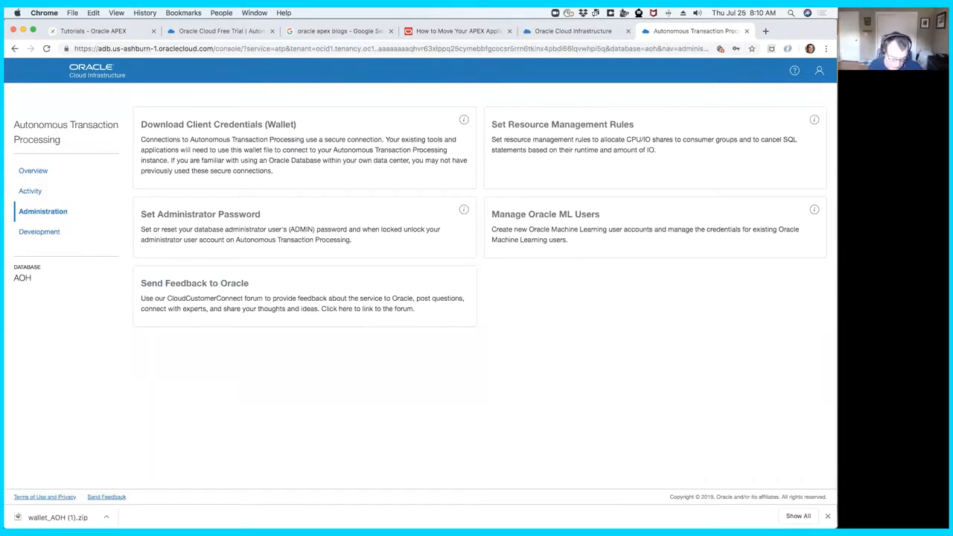
- Switch to Finder and open the wallet_DEMO (2) folder in Downloads
key(super+Tab)
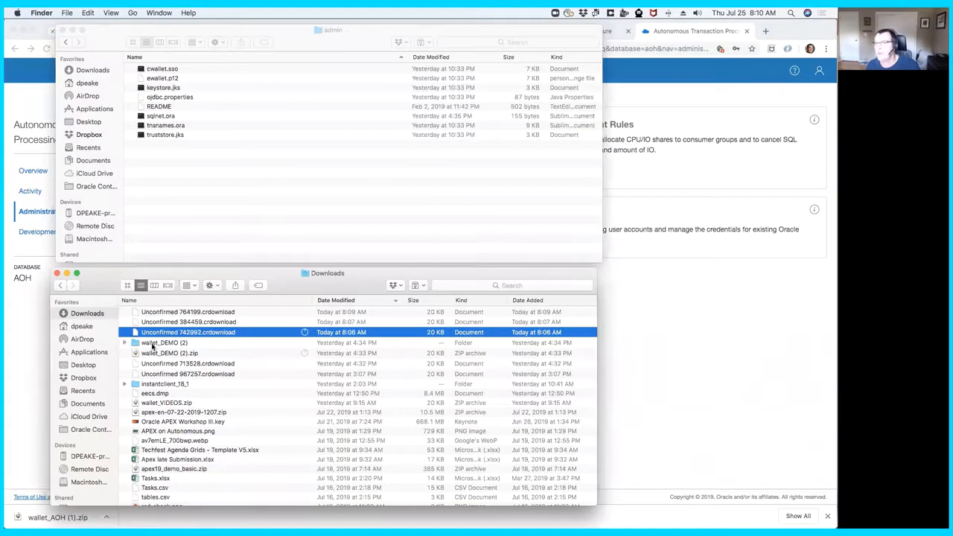
click(156, 343)
double_click(155, 343)
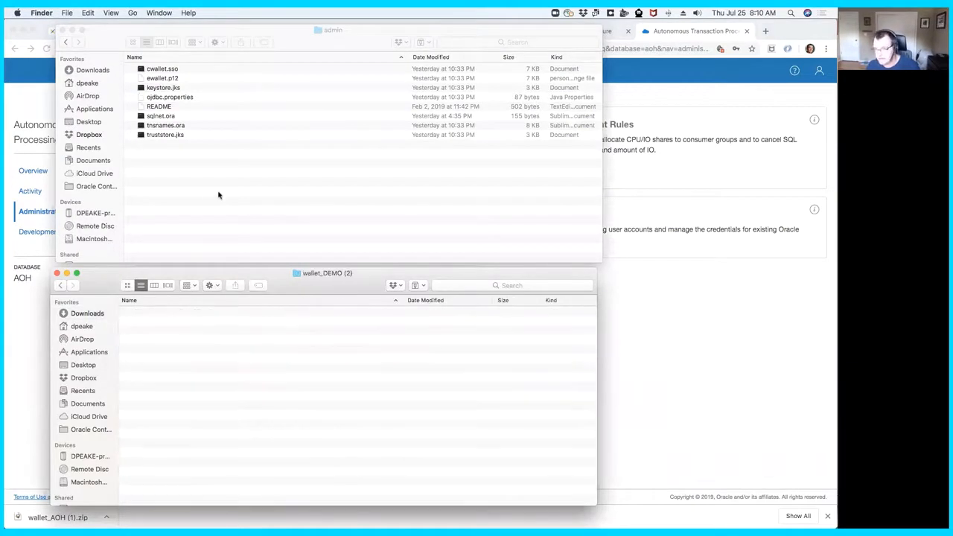
- Open sqlnet.ora from the admin folder in Sublime Text and examine the WALLET_LOCATION directory path
click(171, 118)
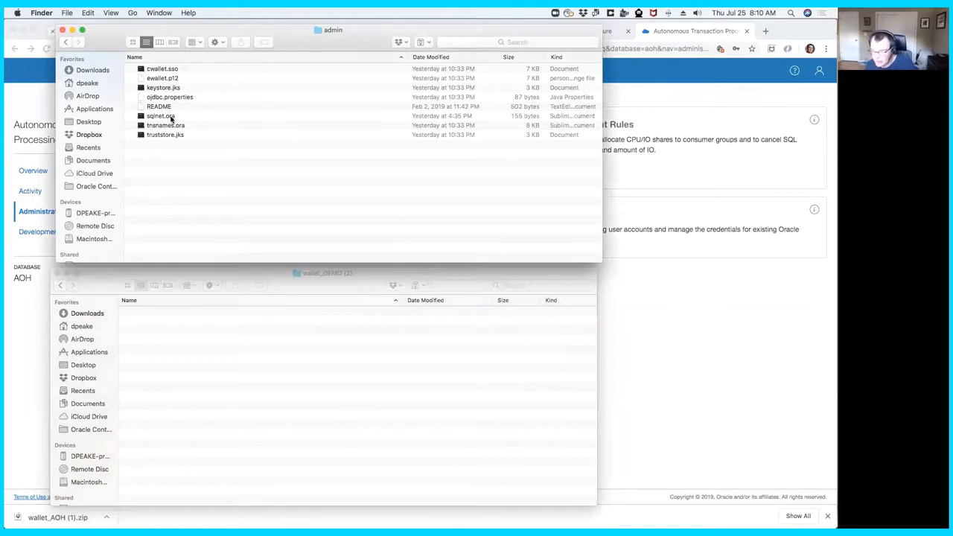
double_click(171, 118)
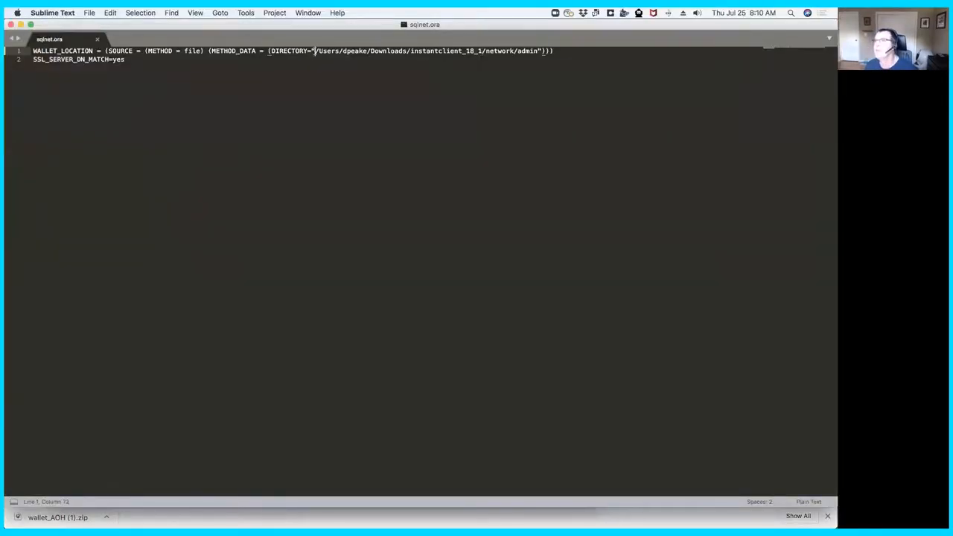
shift+click(482, 51)
click(481, 50)
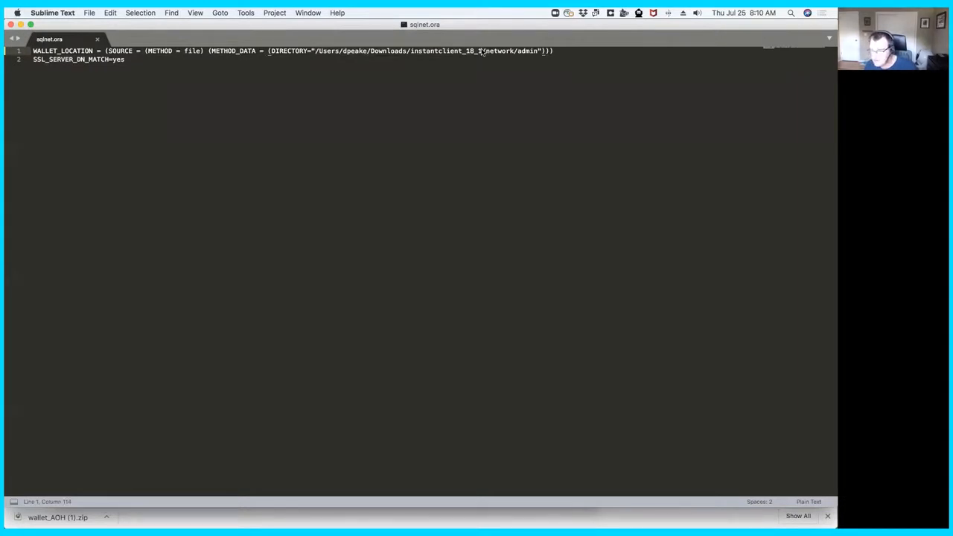
drag(314, 50, 437, 50)
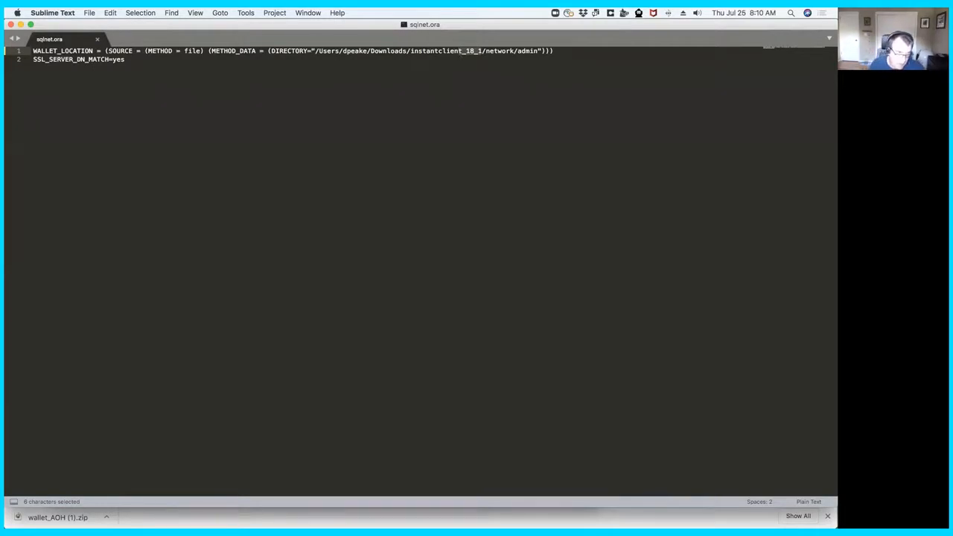
- Switch to the SQL*Plus session in Terminal, try to interrupt and suspend it, and minimize its window
key(super+Tab)
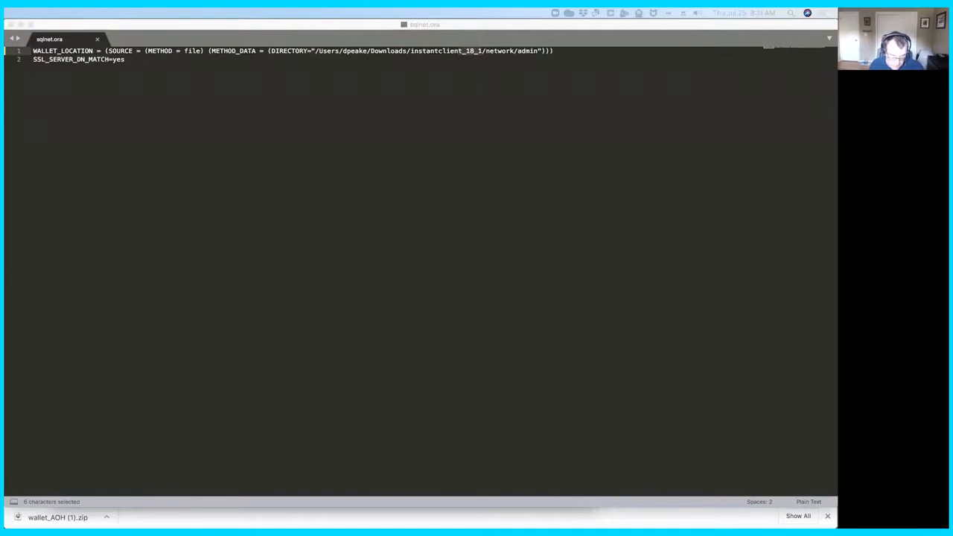
key(super+Tab)
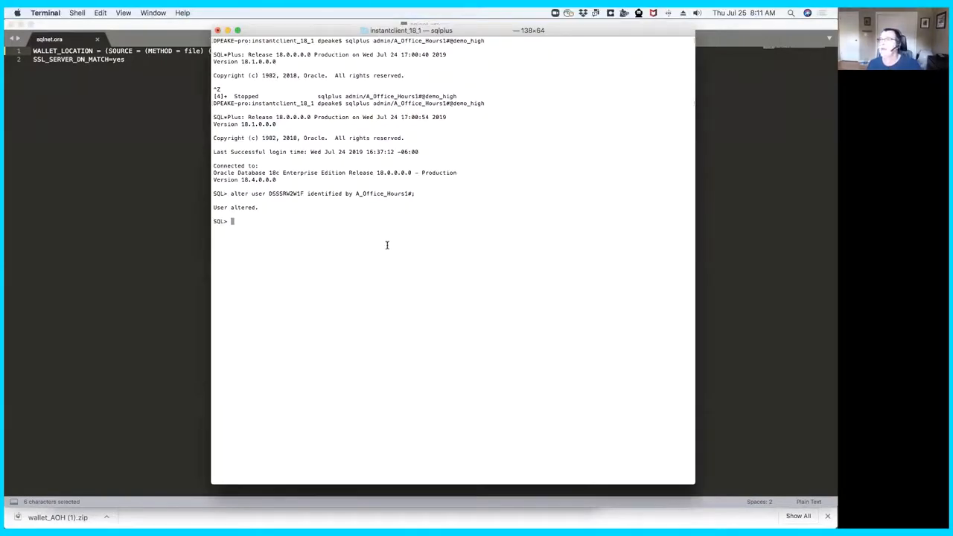
key(Return)
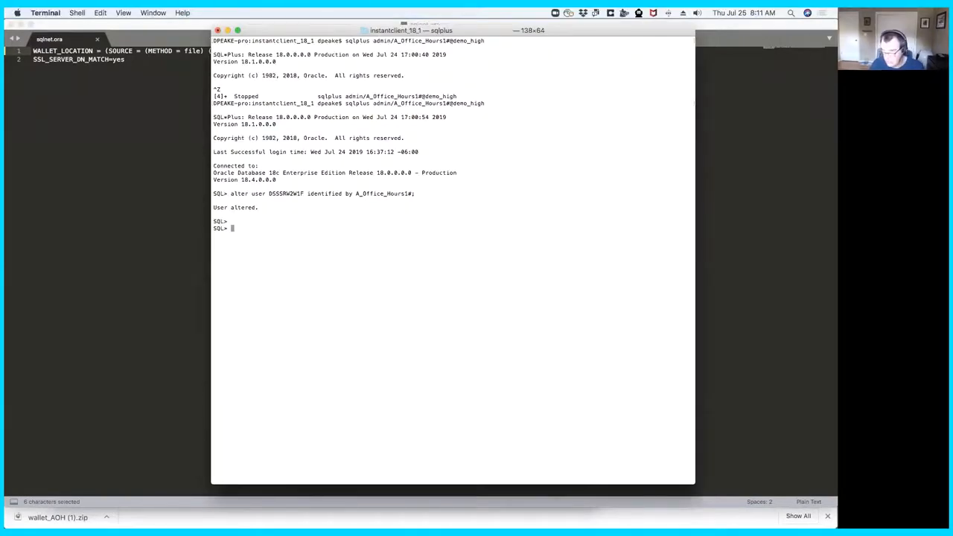
key(Return)
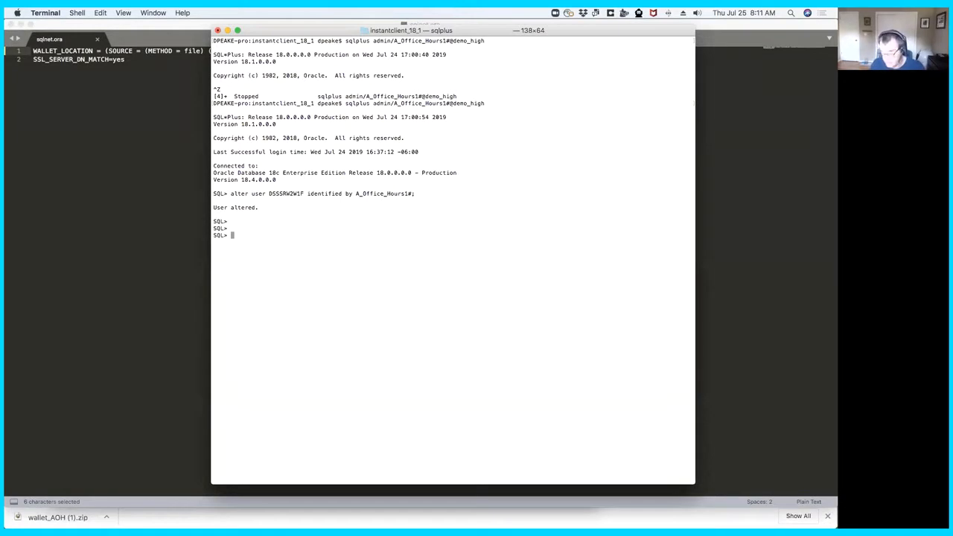
key(ctrl+c)
key(Return)
key(Return)
key(Return)
key(ctrl+z)
key(Return)
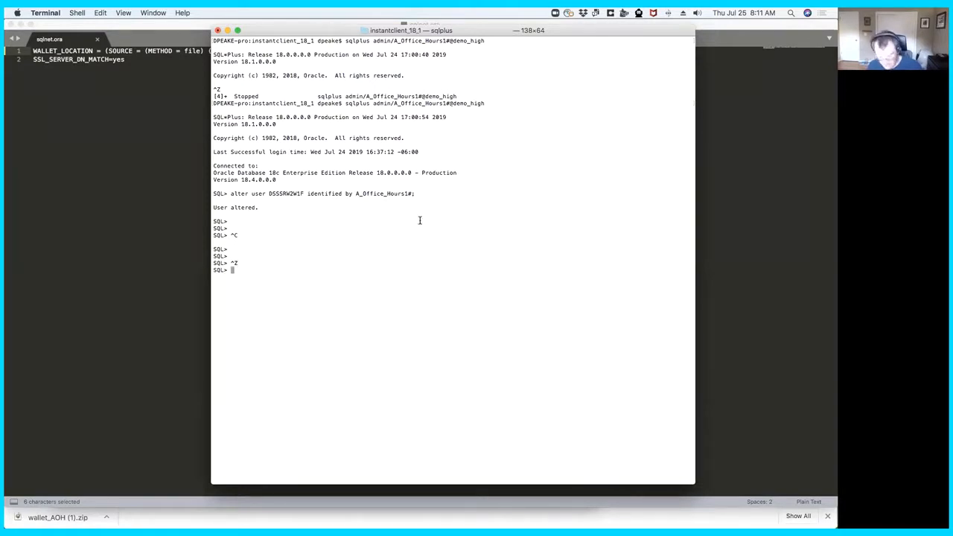
key(ctrl+c)
key(Return)
key(Return)
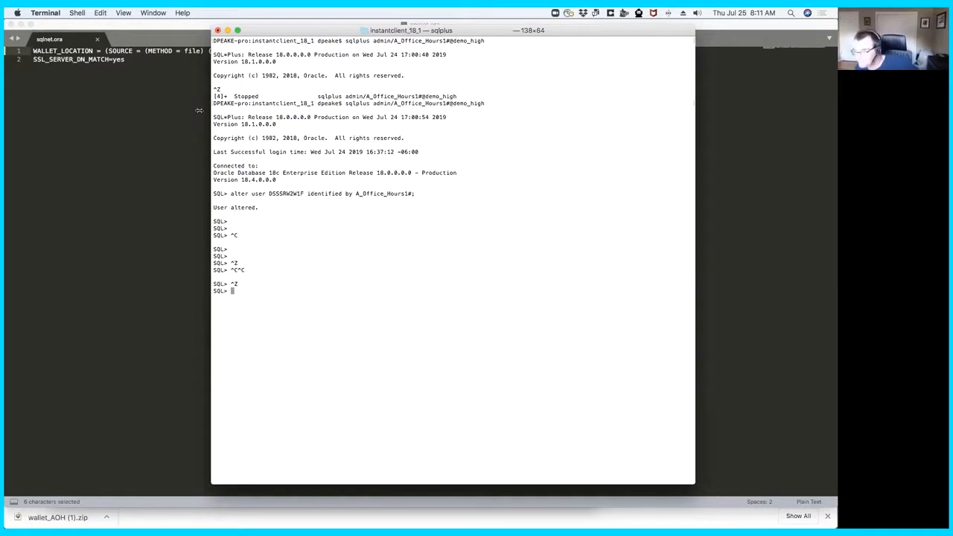
click(227, 31)
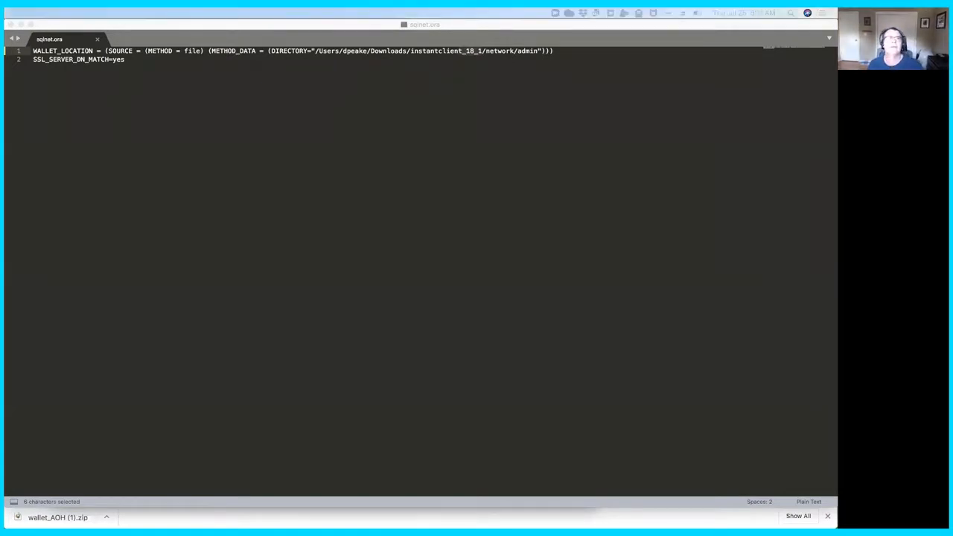
- Reposition and enlarge the other Terminal window, and change its working directory to Downloads
drag(320, 127, 212, 40)
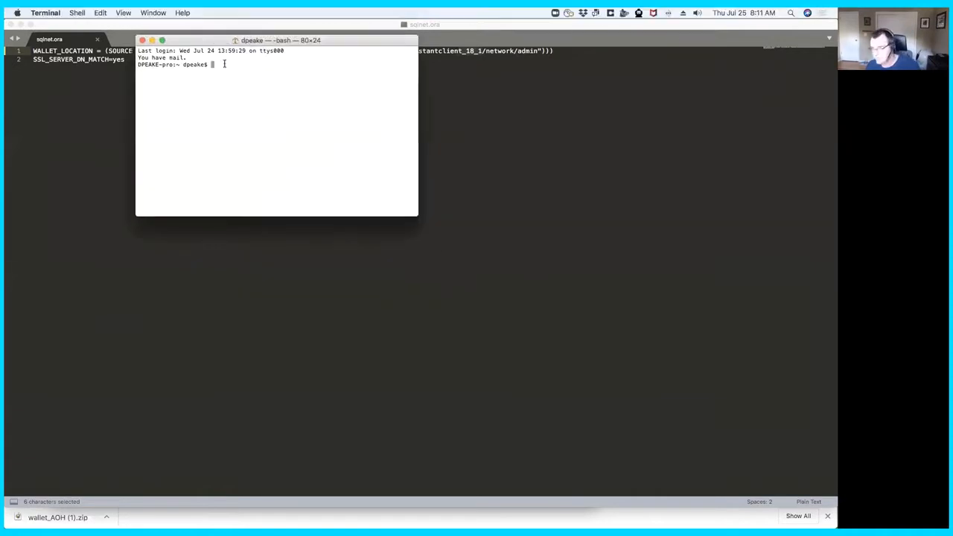
drag(504, 258, 730, 423)
text(cd Downloads)
key(Return)
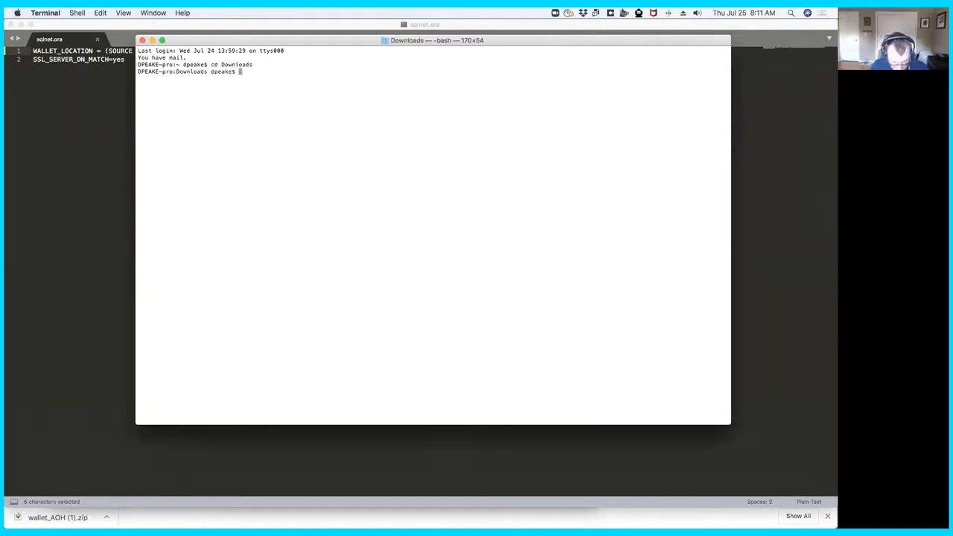
- Try to change into the directory InstatntClient_18_5
text(cd )
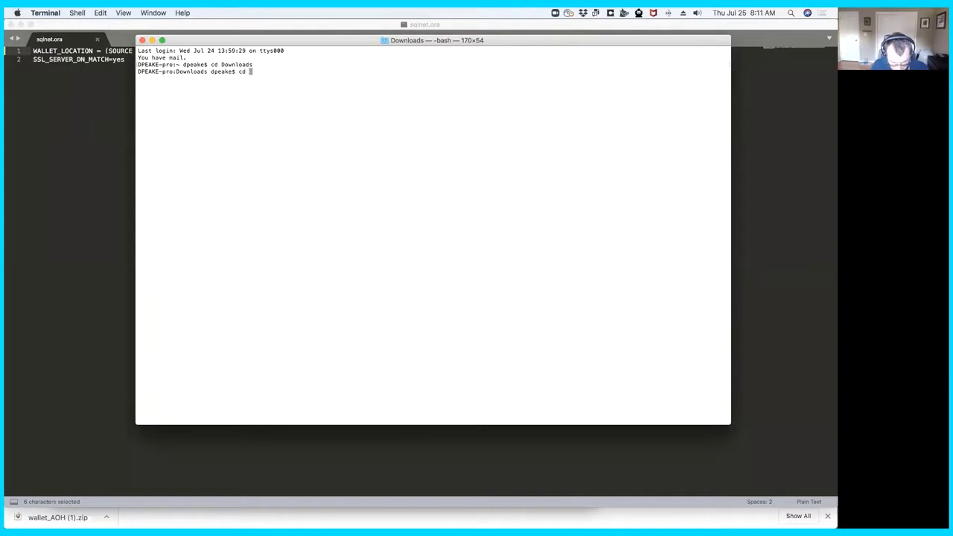
text(Instat)
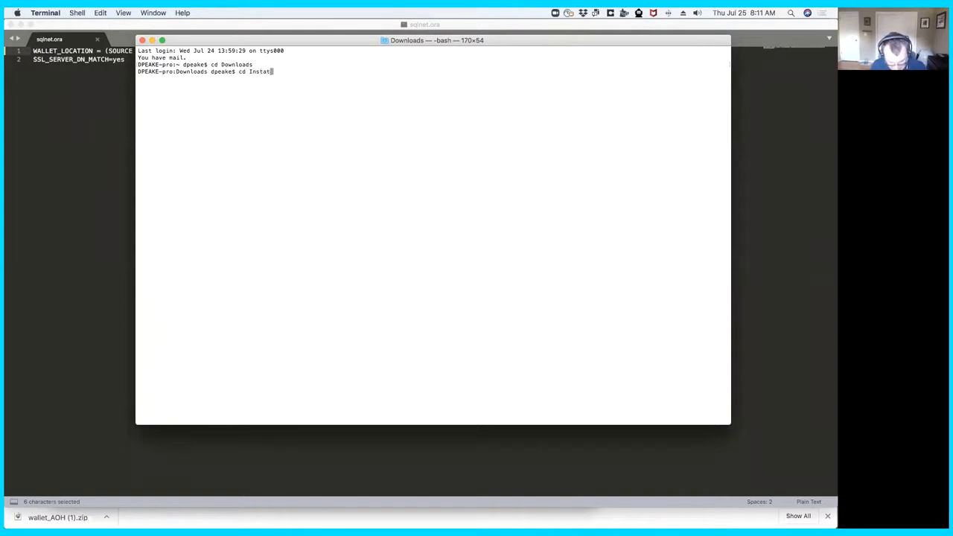
text(ntClient)
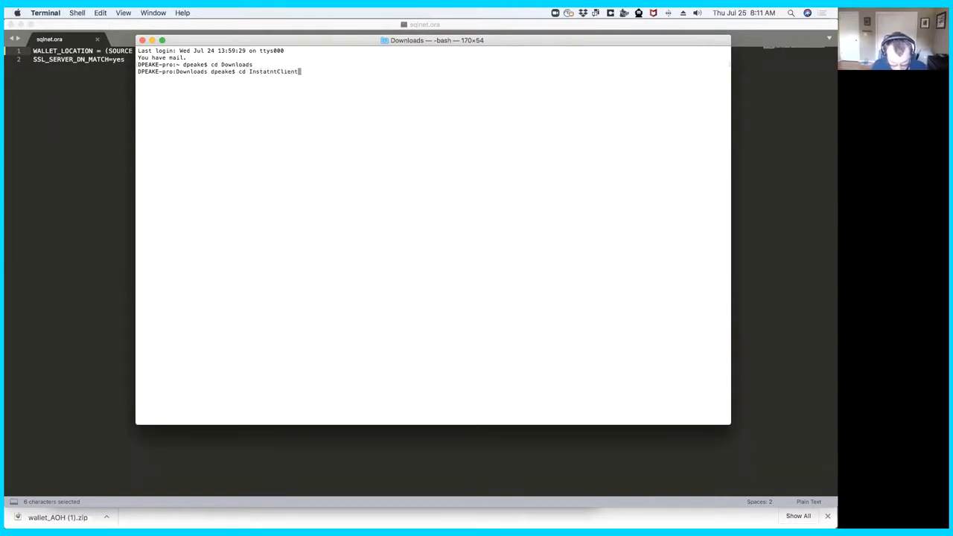
text(_18_5)
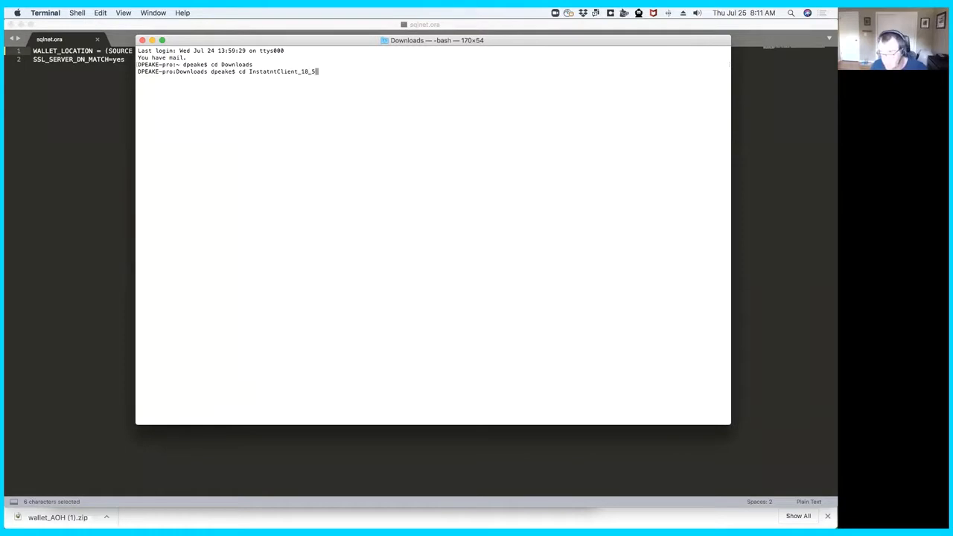
key(Return)
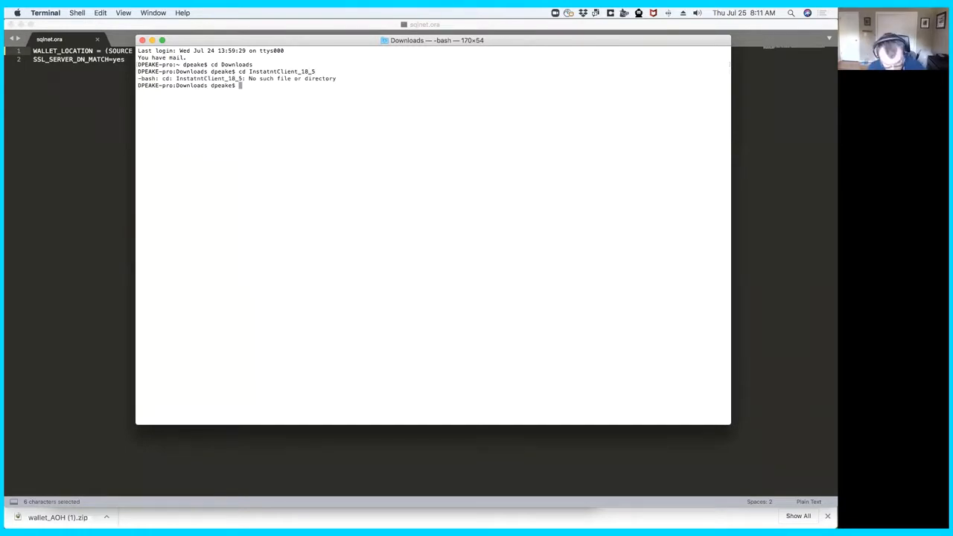
- List the contents of the Downloads directory, and try listing an entry named ins
text(ls)
key(Return)
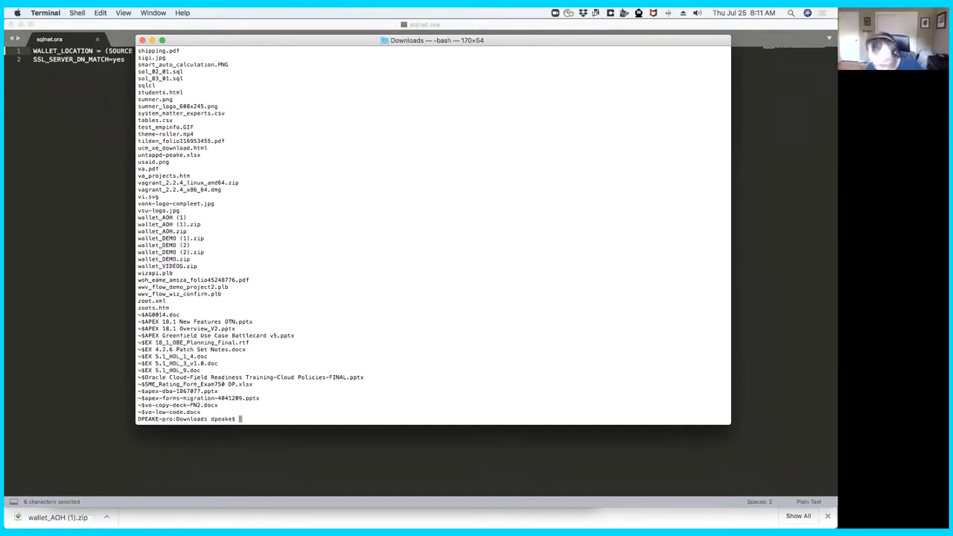
text(ls ins)
key(Return)
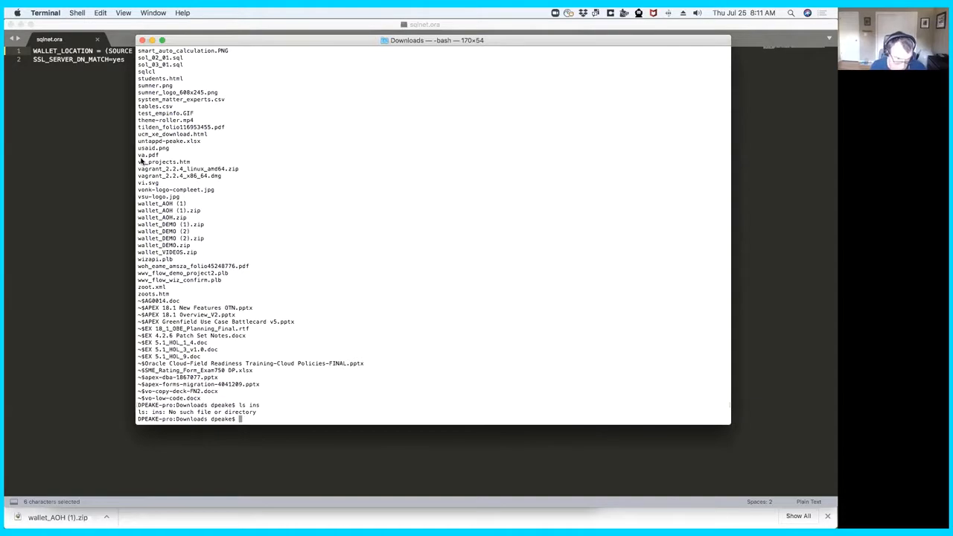
- Check the Instant Client folder's exact name in Finder's Downloads folder, and return to Terminal
key(super+Tab)
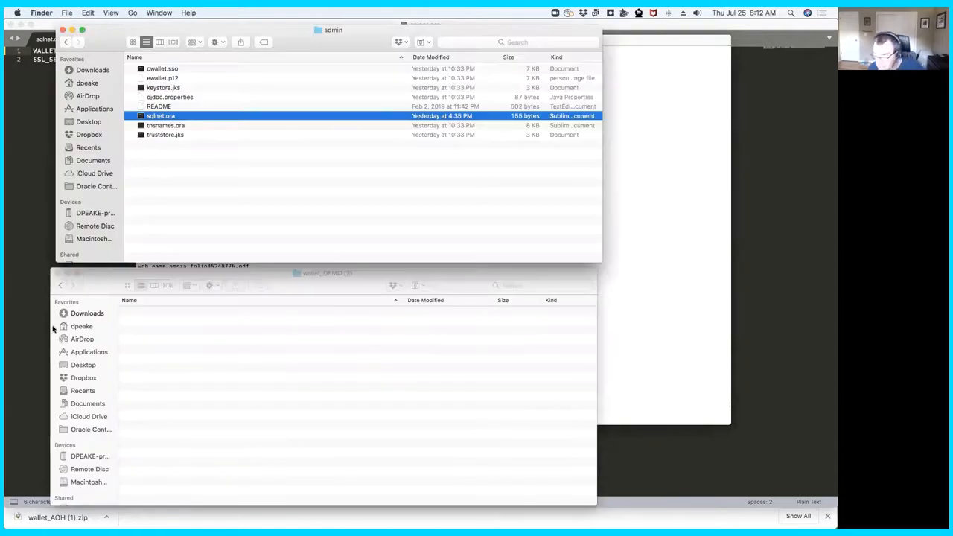
click(93, 315)
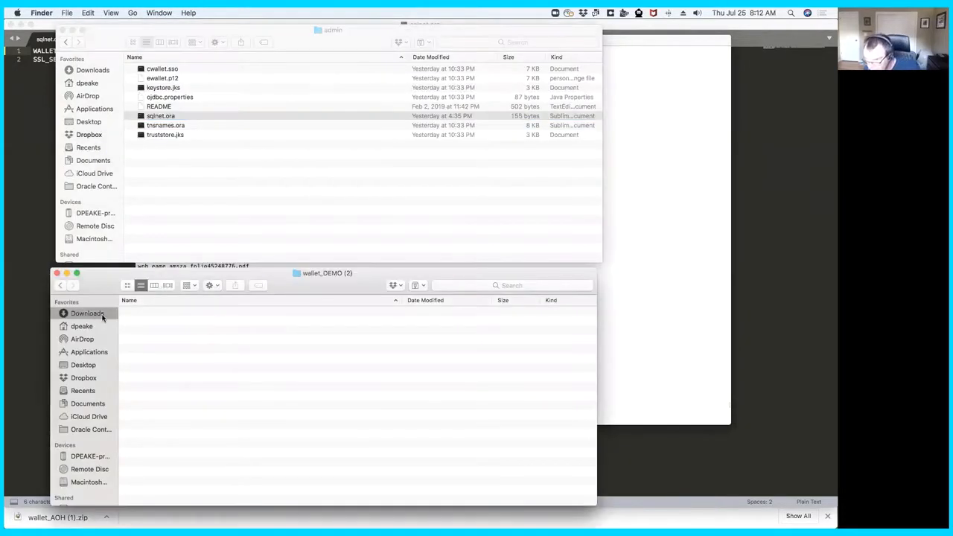
scroll(187, 395, down, 1)
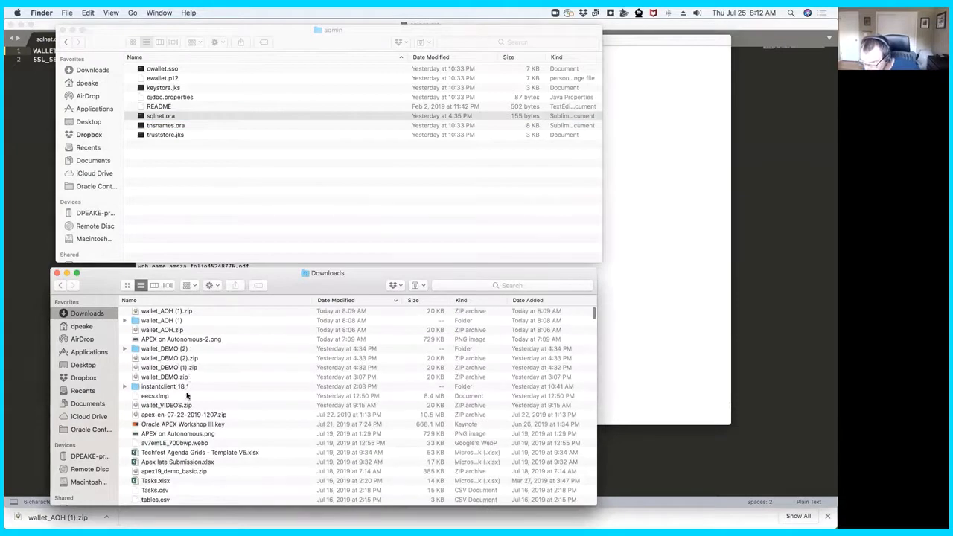
click(661, 302)
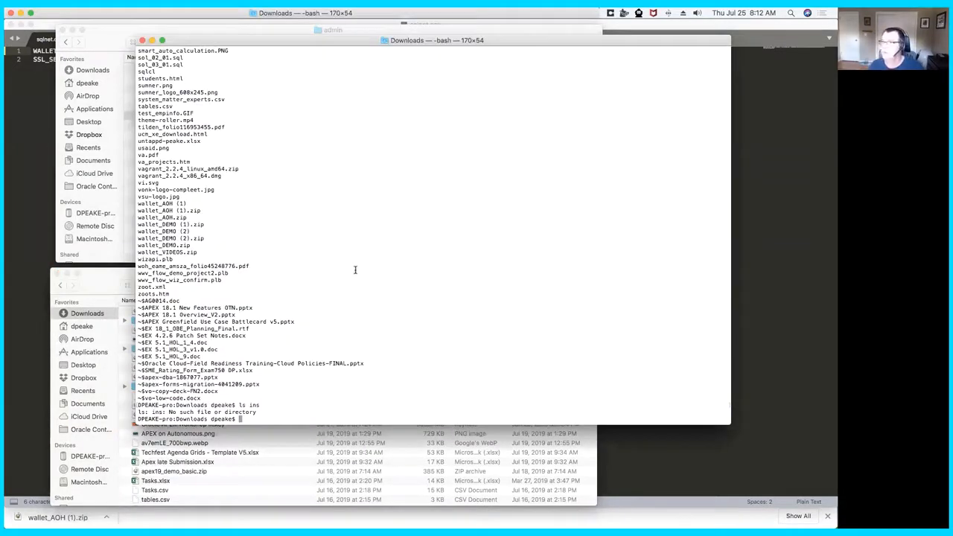
- Change the working directory to instantclient_18_1
text(cd instantcli)
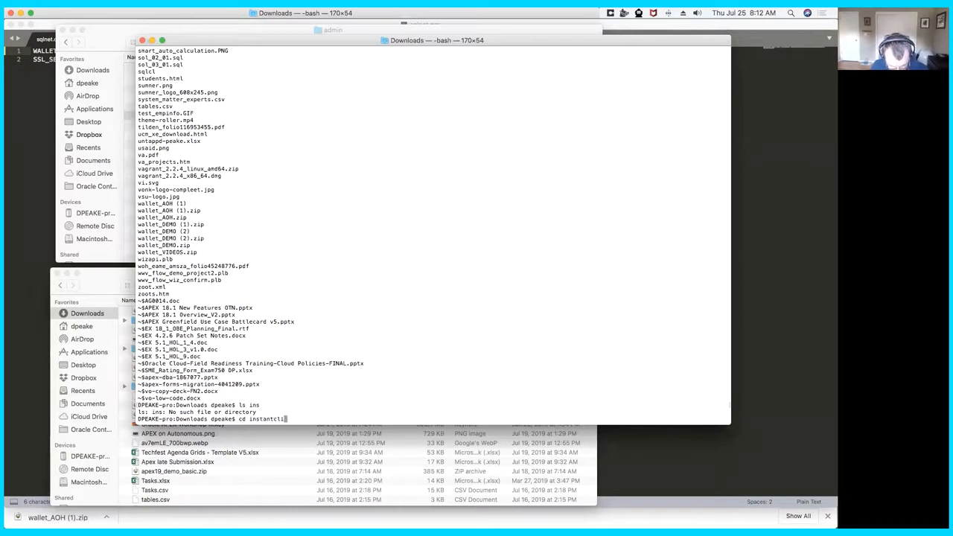
text(ent_18_1)
key(Return)
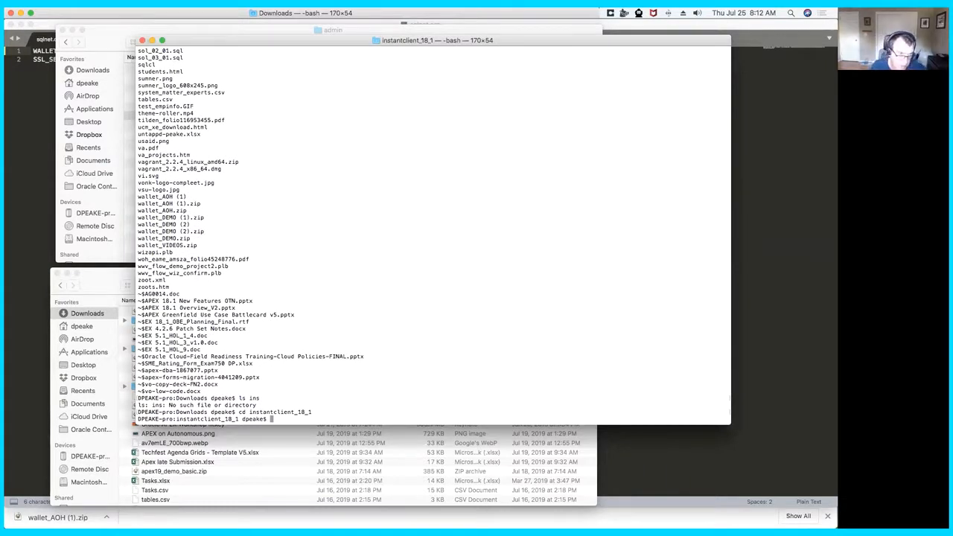
- Paste and run the export commands setting ORACLE_HOME to $(pwd), LD_LIBRARY_PATH to $ORACLE_HOME:/lib:/usr/lib and PATH to $ORACLE_HOME:$PATH
key(super+Tab)
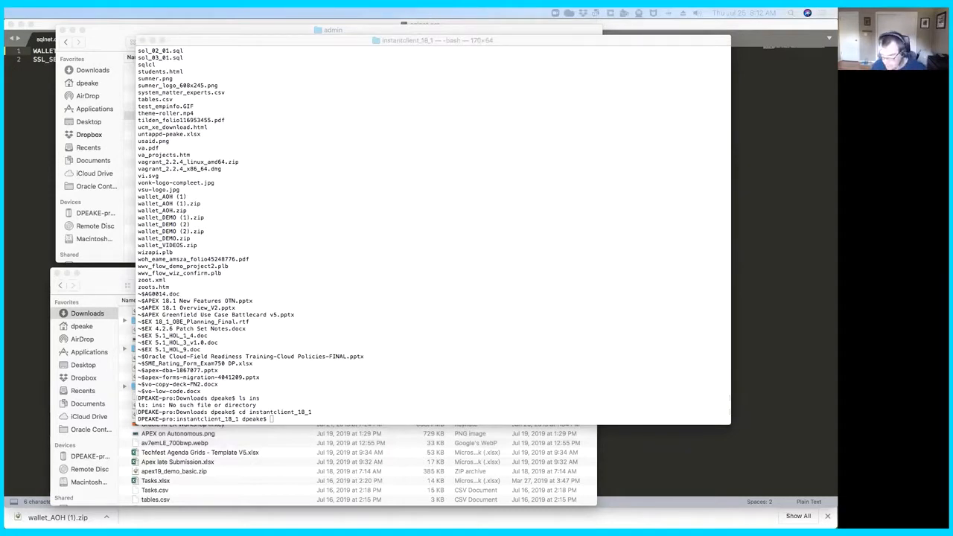
right_click(332, 419)
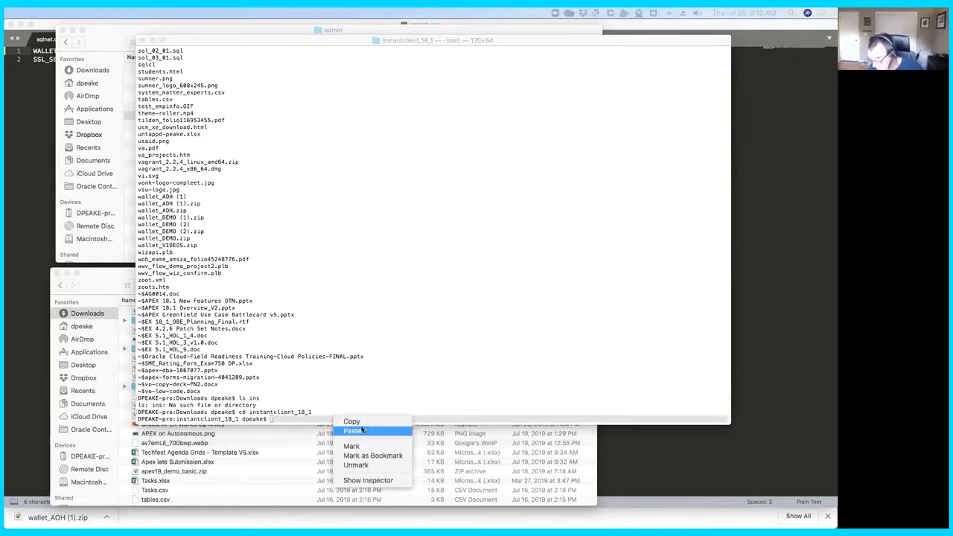
click(363, 430)
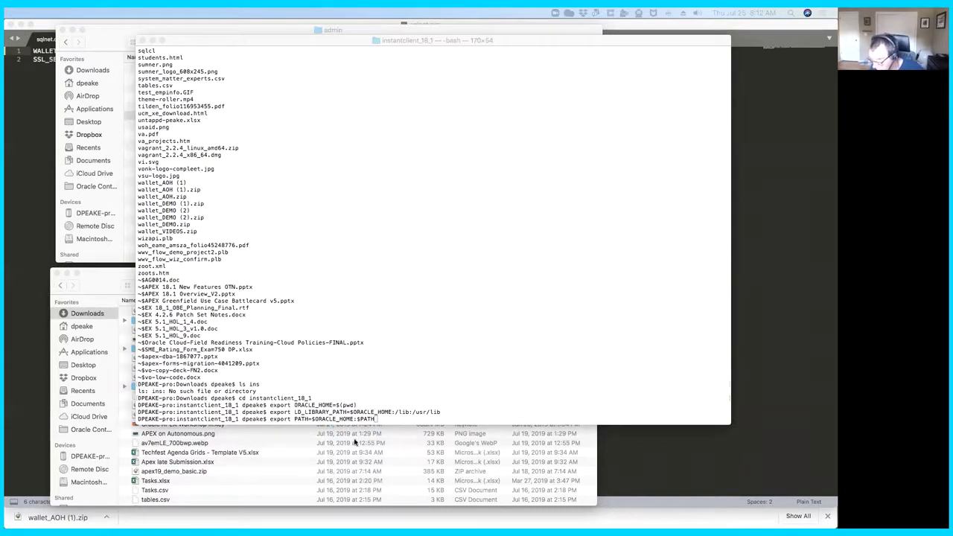
click(381, 419)
key(Return)
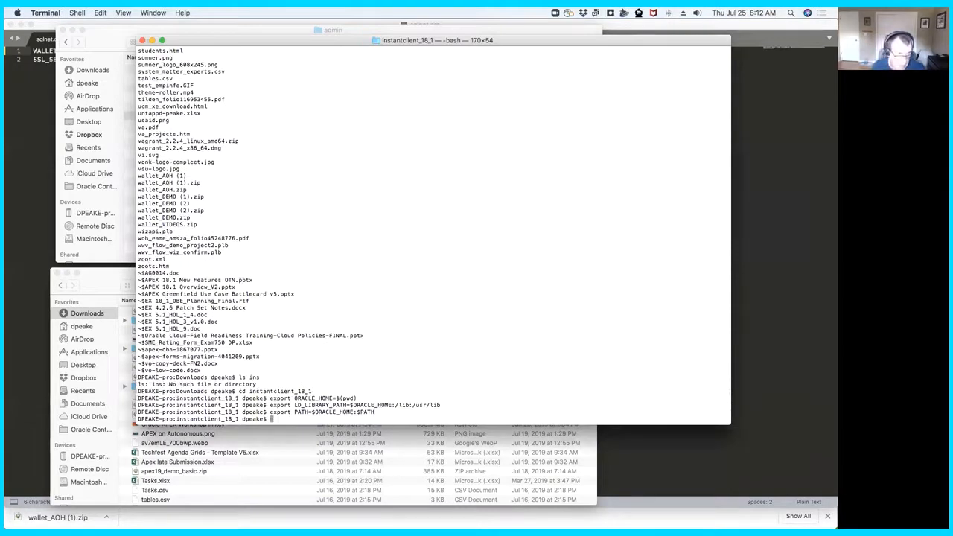
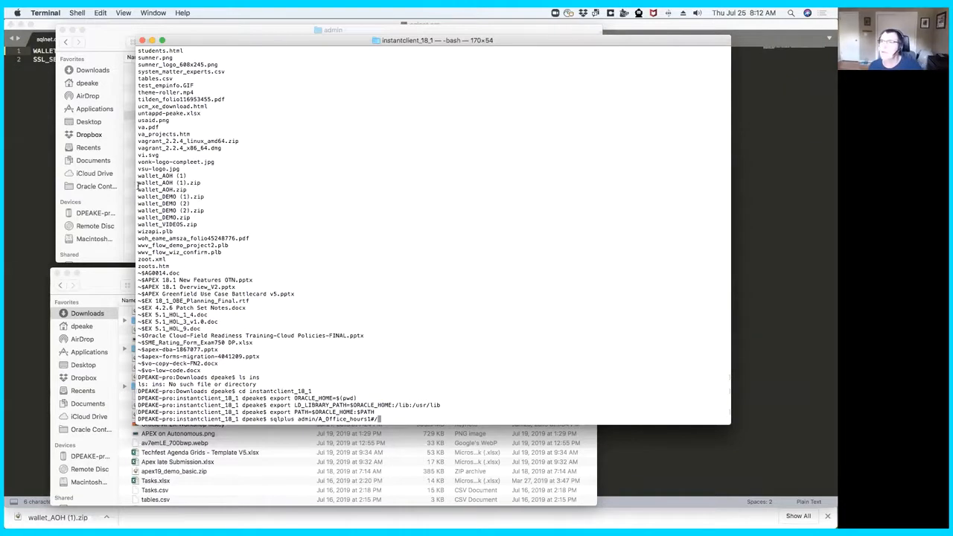
- Open tnsnames.ora from the admin folder to examine its service names, and close the file
click(127, 171)
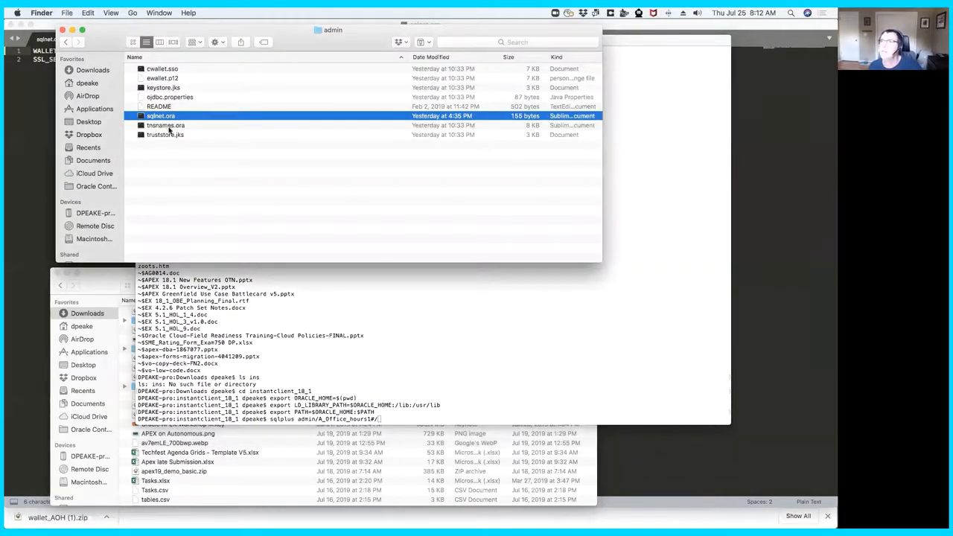
double_click(165, 125)
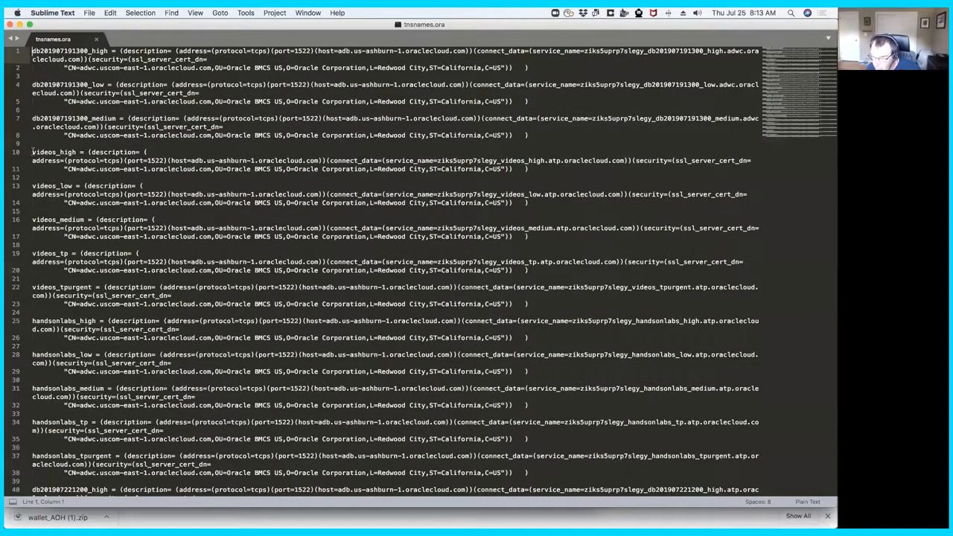
click(9, 25)
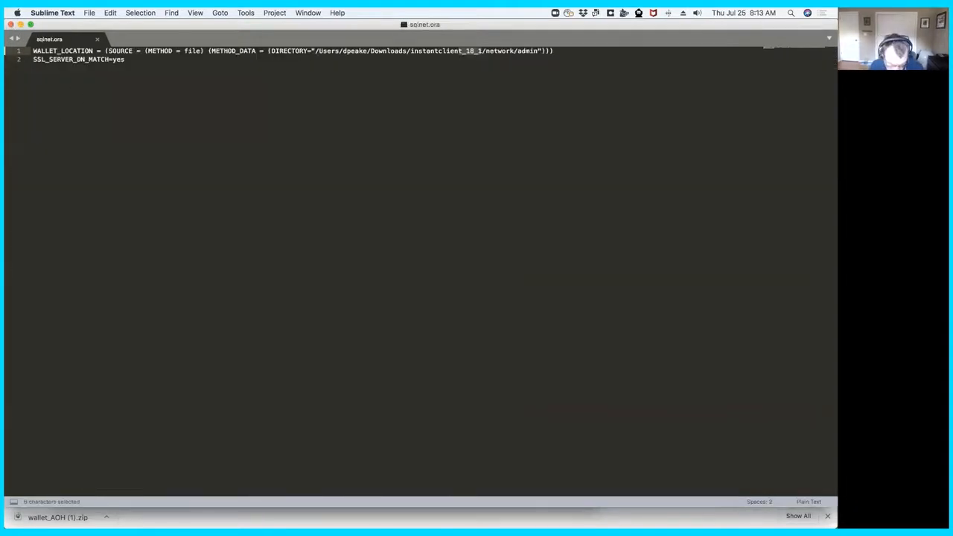
- Replace the wallet files in the admin folder with all the files from the wallet_AOH (1) folder in Downloads
key(super+Tab)
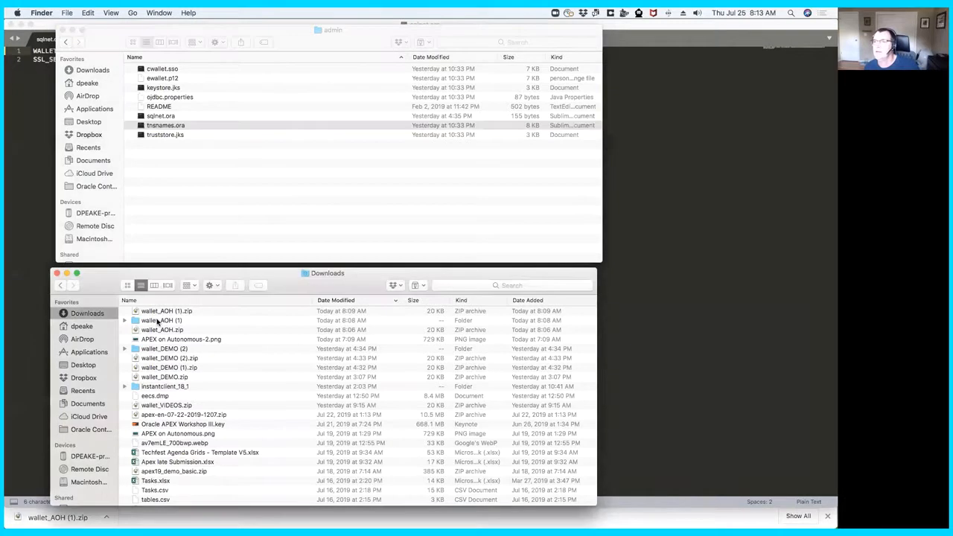
click(126, 321)
click(126, 321)
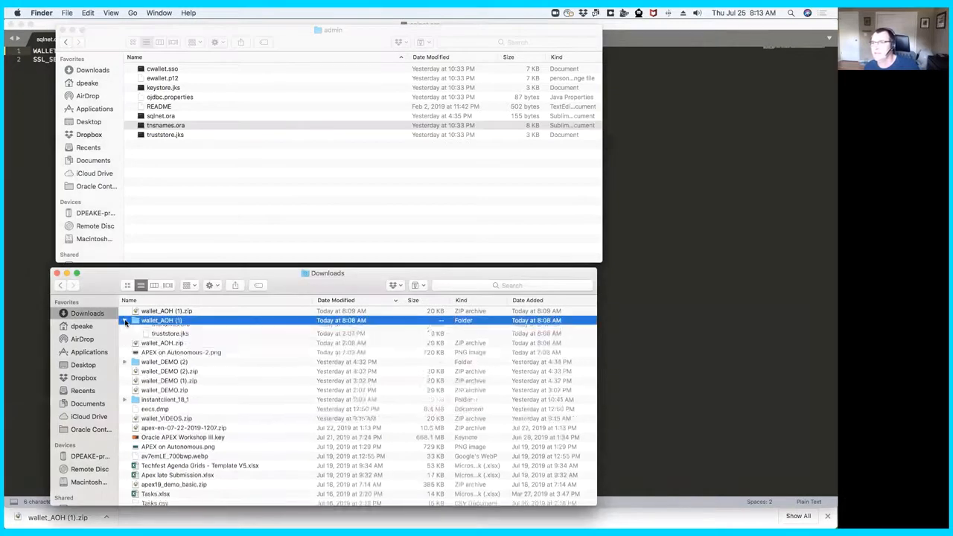
click(167, 332)
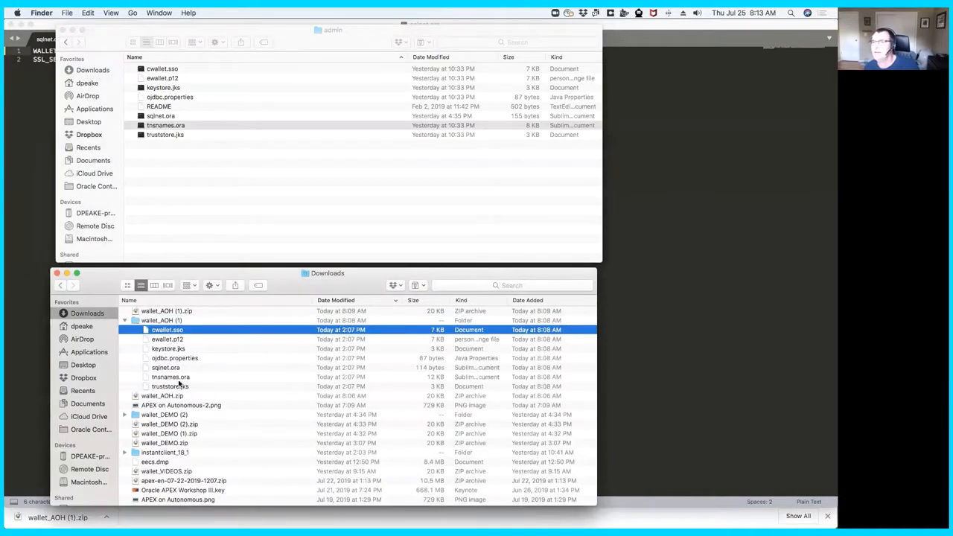
shift+click(179, 386)
drag(178, 331, 242, 166)
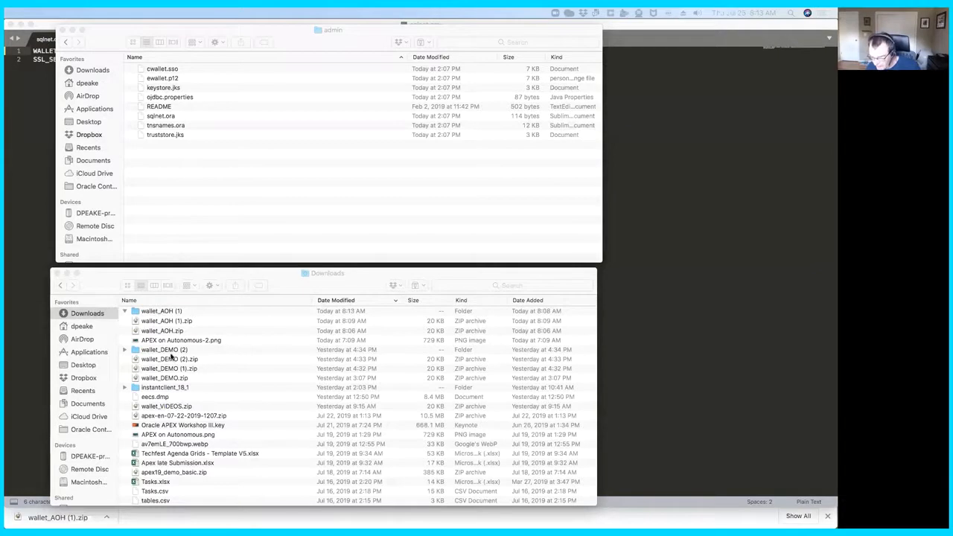
- Open the instantclient_18_1 folder and locate its network/admin subfolder
click(170, 388)
double_click(170, 388)
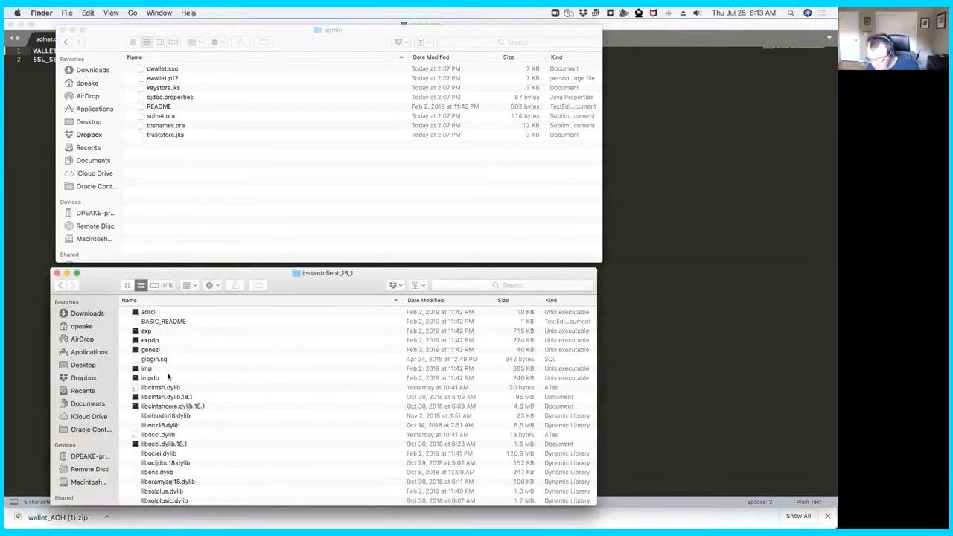
scroll(160, 406, down, 5)
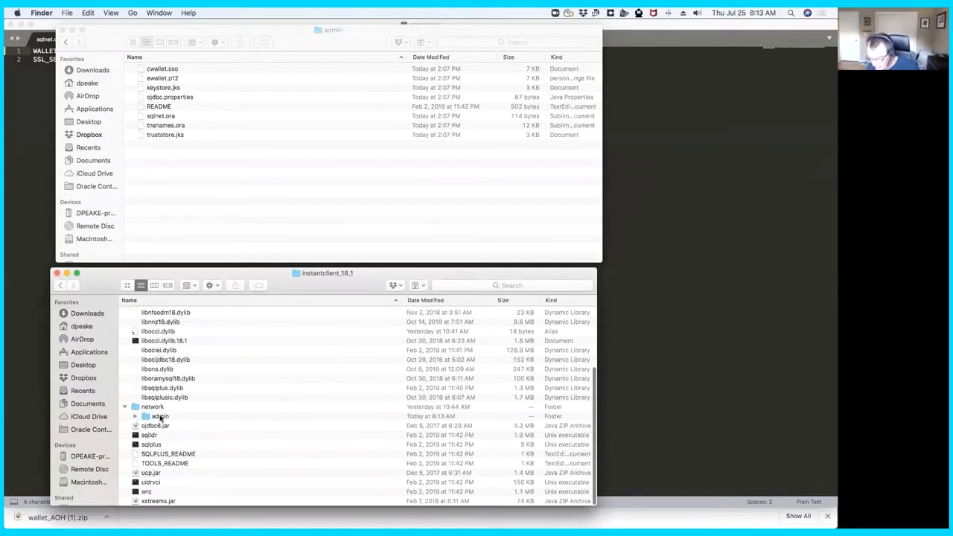
- In sqlnet.ora, replace the ? in the wallet DIRECTORY with the full path to Downloads/instantclient_18_1, then save and close the file
double_click(161, 116)
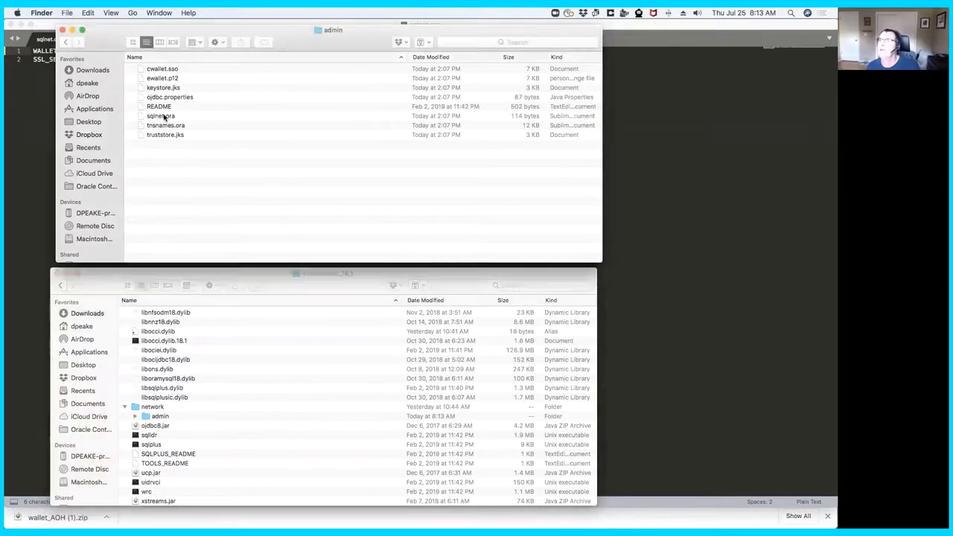
click(316, 52)
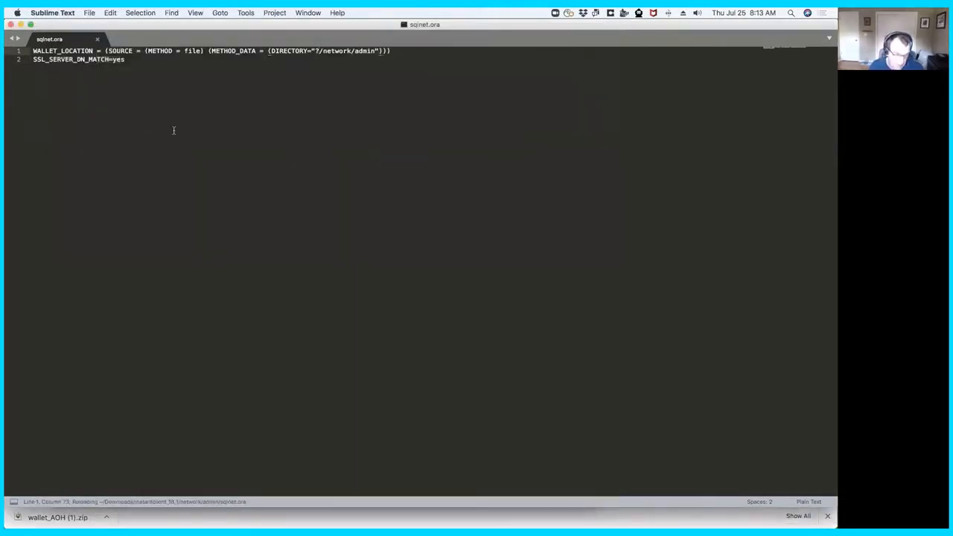
key(super+Tab)
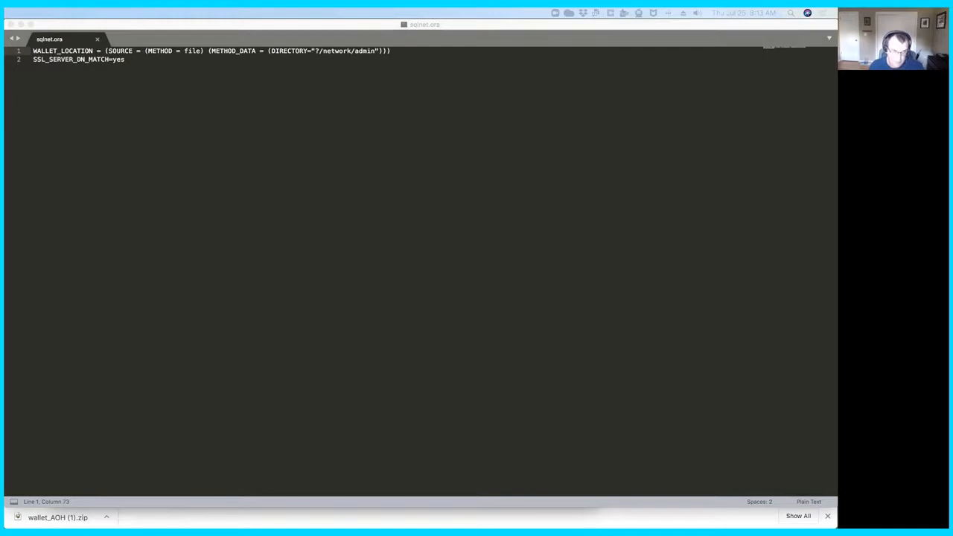
click(320, 51)
key(BackSpace)
text(/Users/dpeake/Downloads/instantclient_18_1)
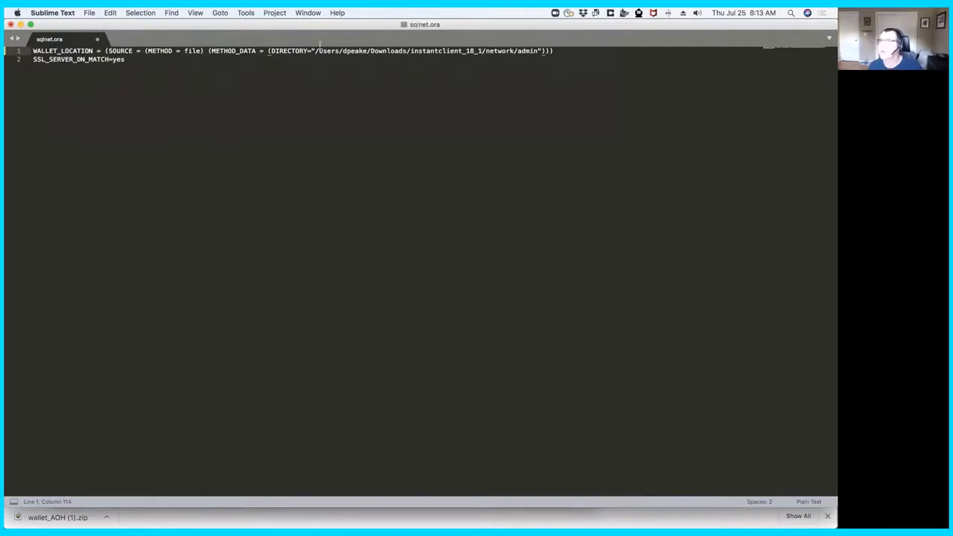
key(super+s)
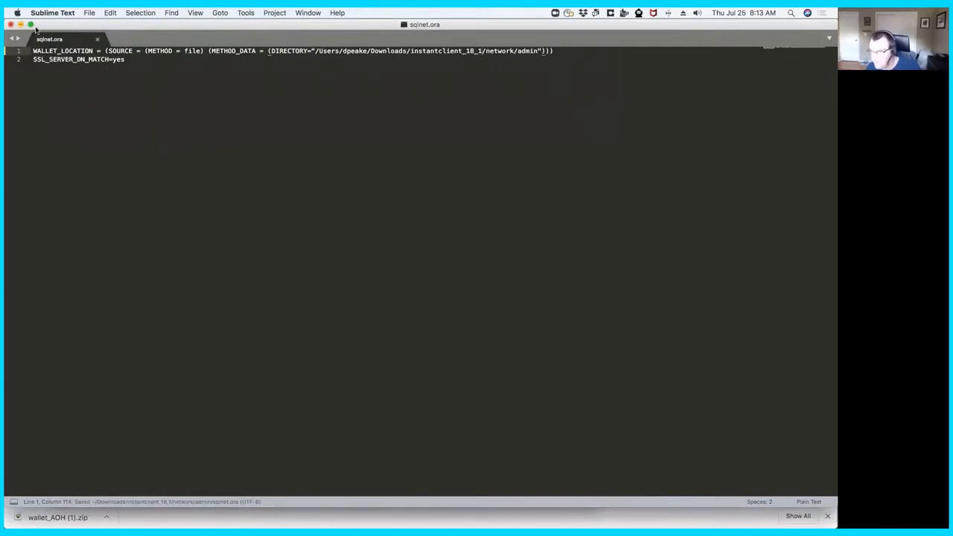
click(10, 25)
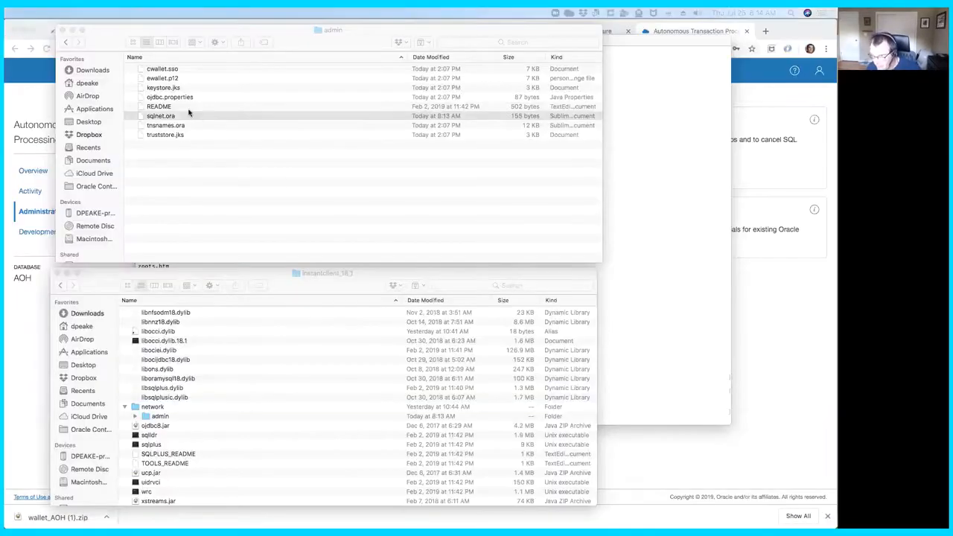
- Look through the updated tnsnames.ora for the service names of the AOH database, and close the file
click(167, 126)
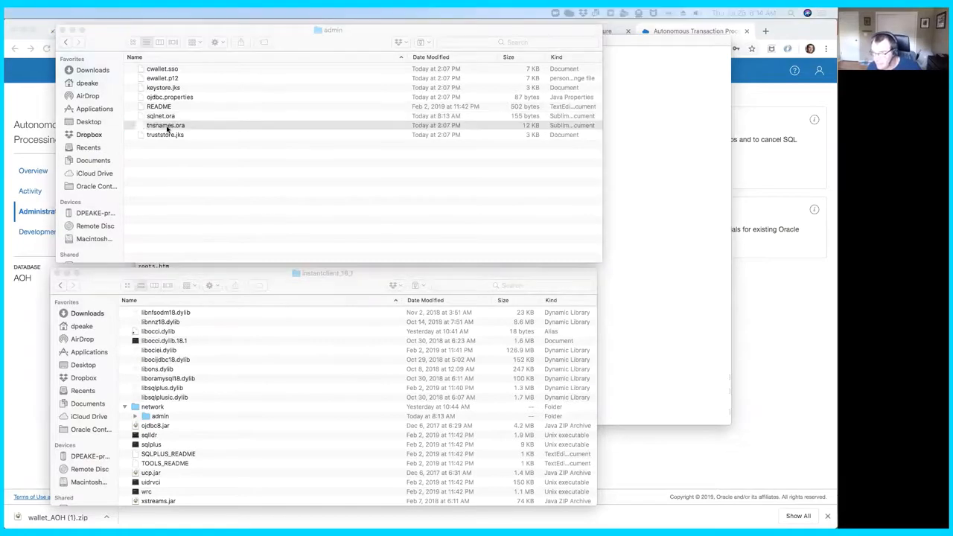
drag(5, 34, 283, 26)
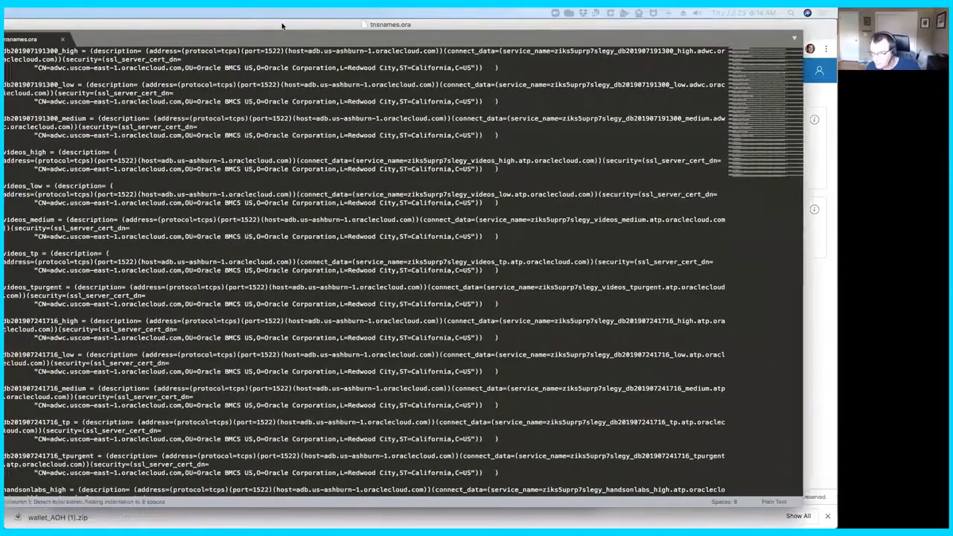
scroll(100, 296, down, 8)
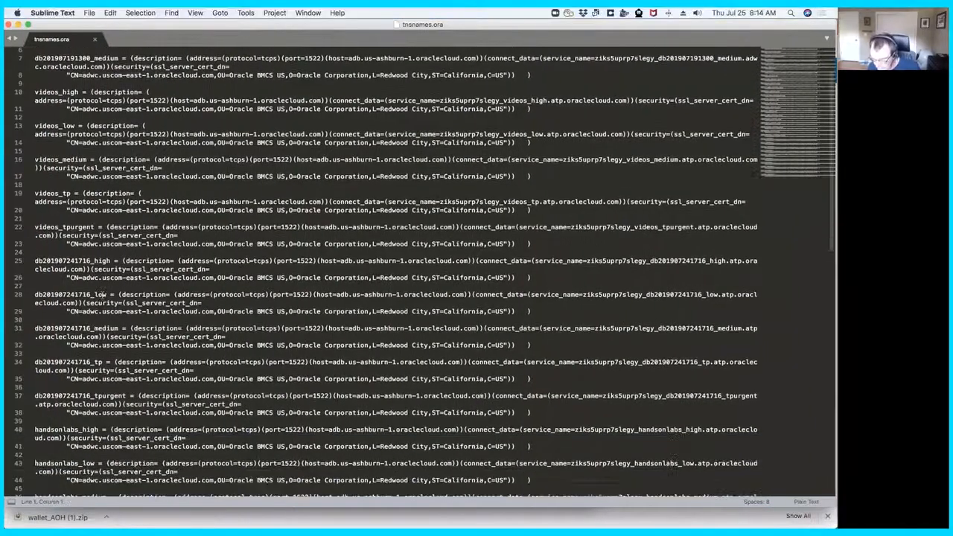
scroll(102, 296, down, 12)
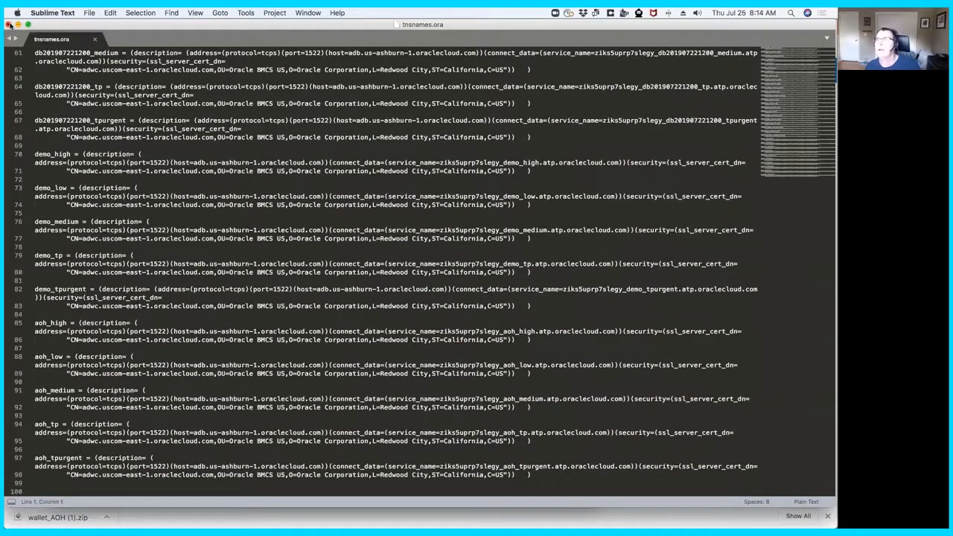
click(8, 24)
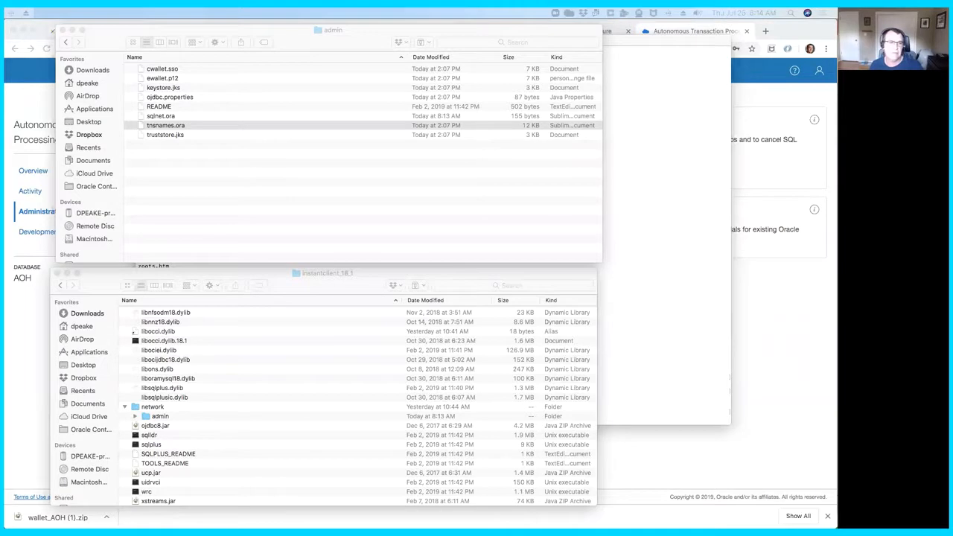
- Return to Terminal, complete the pending sqlplus command with the service name aoh_high, and try to connect
key(super+Tab)
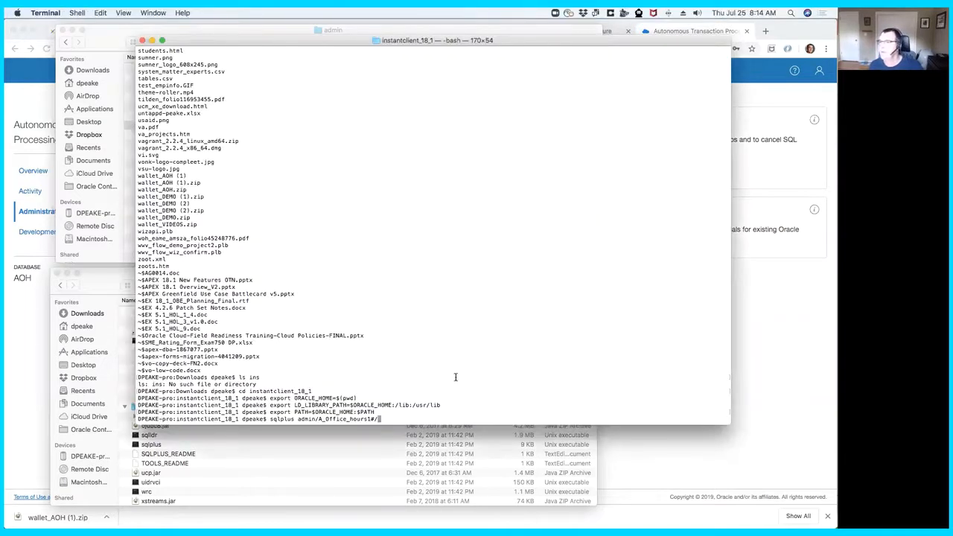
text(a)
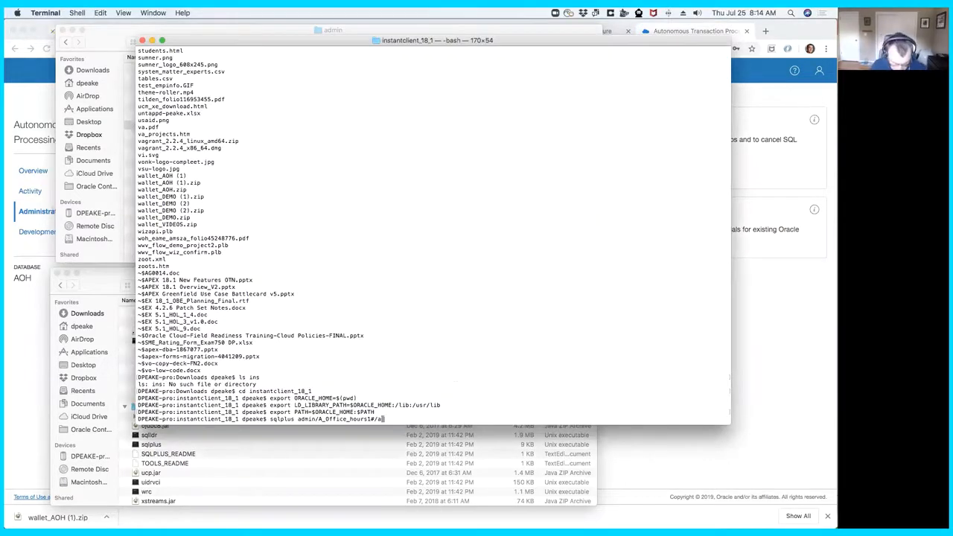
text(oh_high)
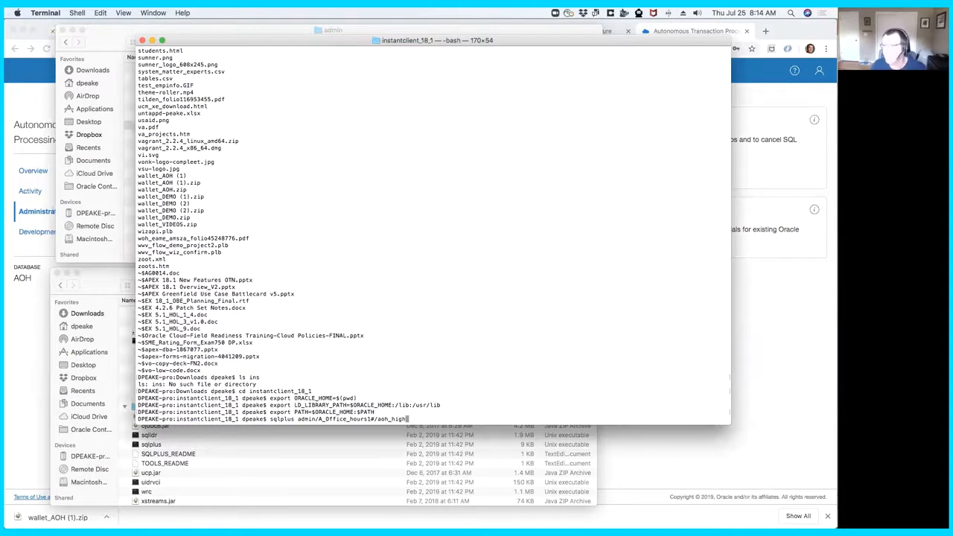
key(Return)
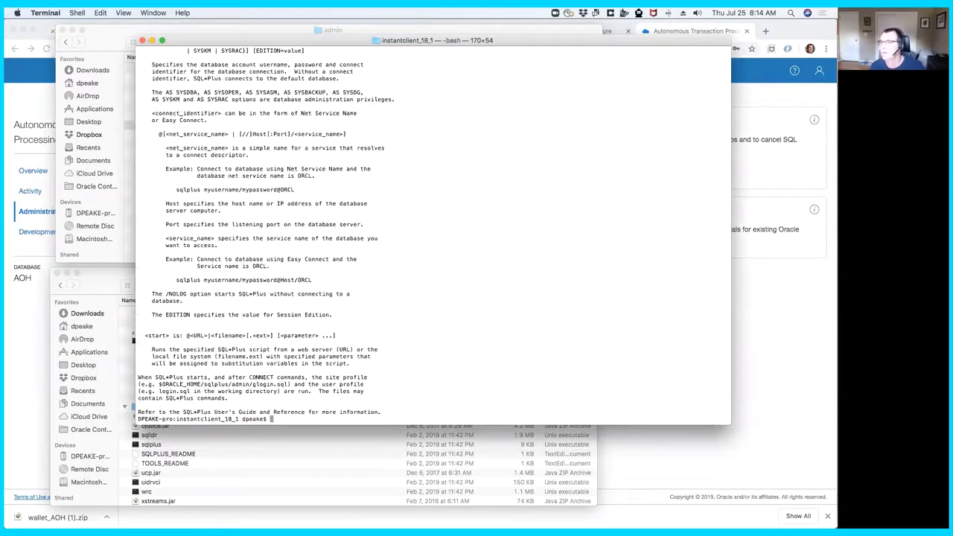
- Recall the failed sqlplus command, replace the slash before aoh_high with @, and run it
key(Up)
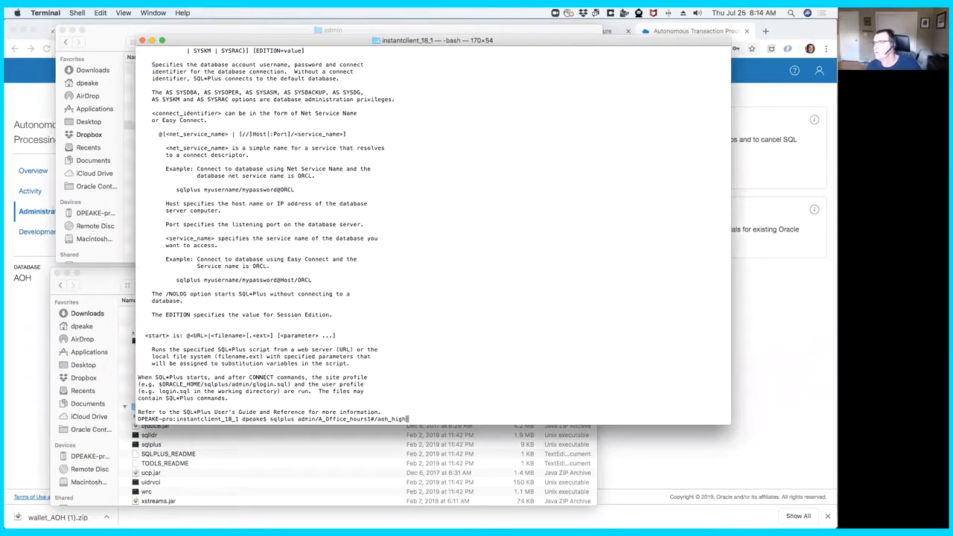
key(Left)
key(Left)
key(Left)
key(Left)
key(Left)
key(Left)
key(Left)
key(Left)
key(BackSpace)
text(@)
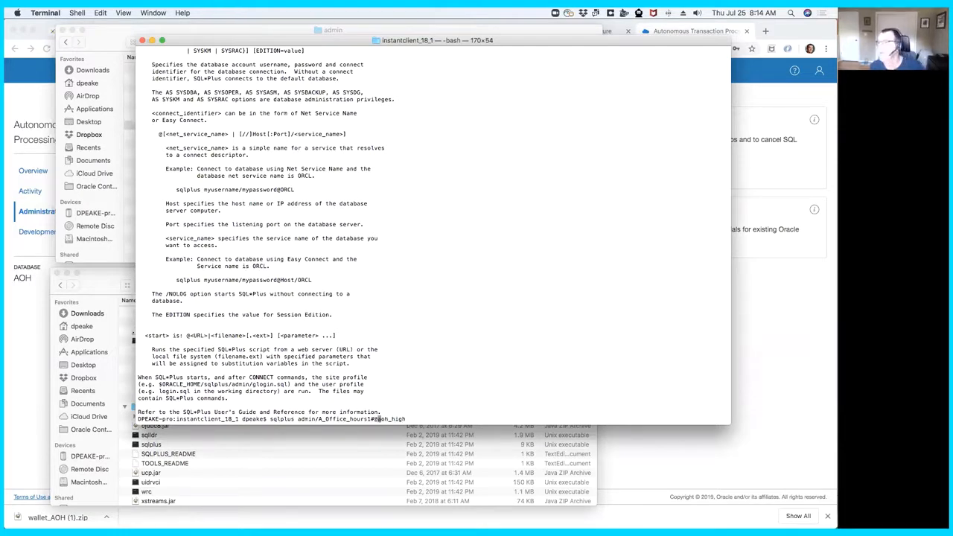
key(Right)
key(Right)
key(Right)
key(Right)
key(Right)
key(Right)
key(Right)
key(Right)
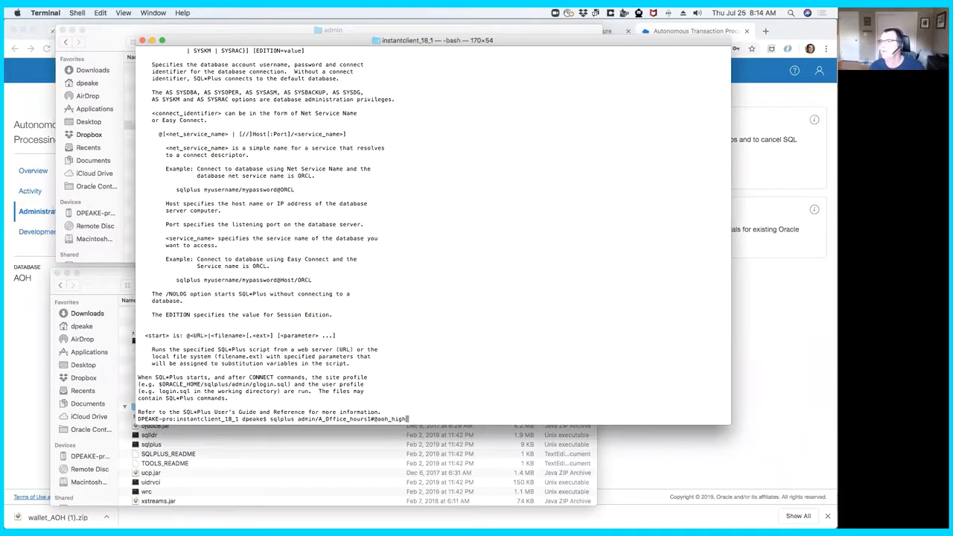
key(Return)
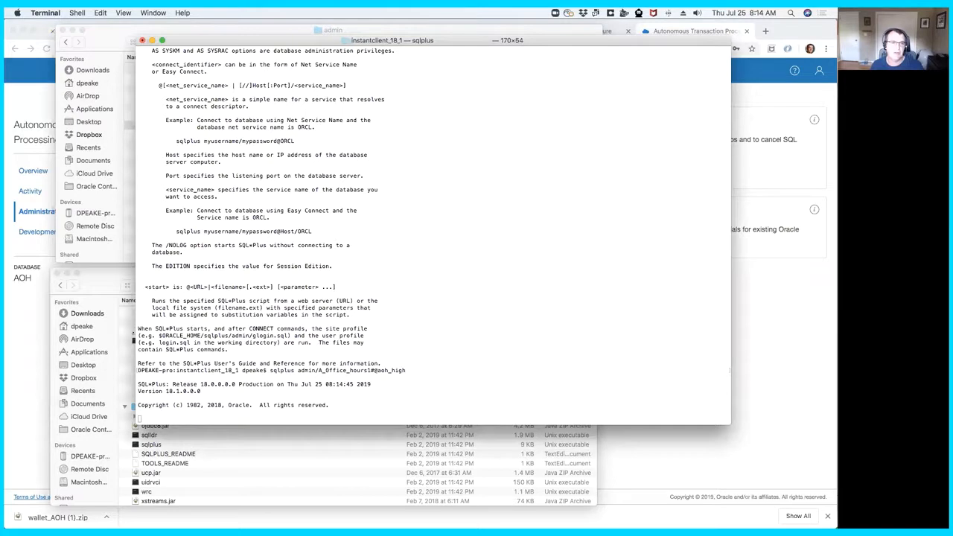
- Suspend the running SQL*Plus connection attempt and rerun the same sqlplus command for aoh_high
key(ctrl+z)
key(Up)
key(Return)
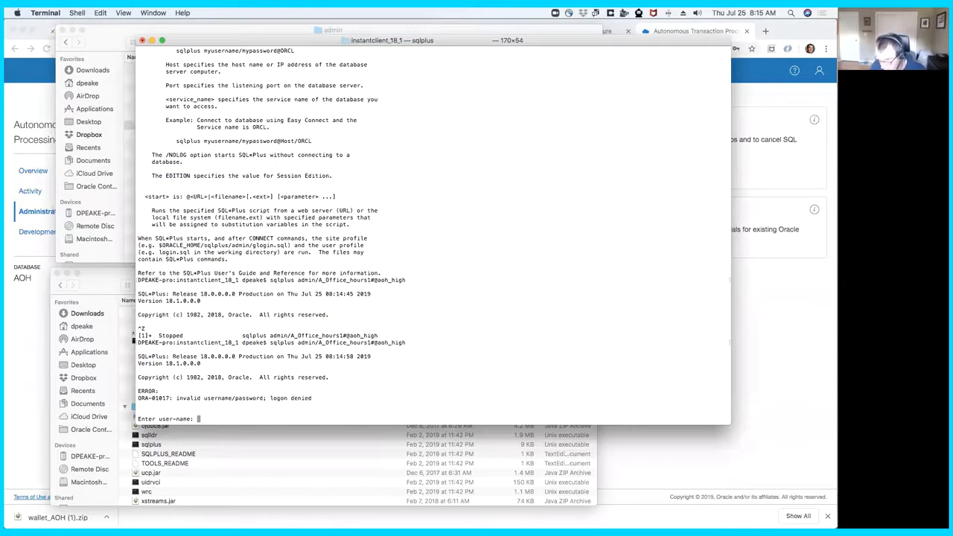
- At the user-name prompt, log in to aoh_high as admin with the account password
text(admin)
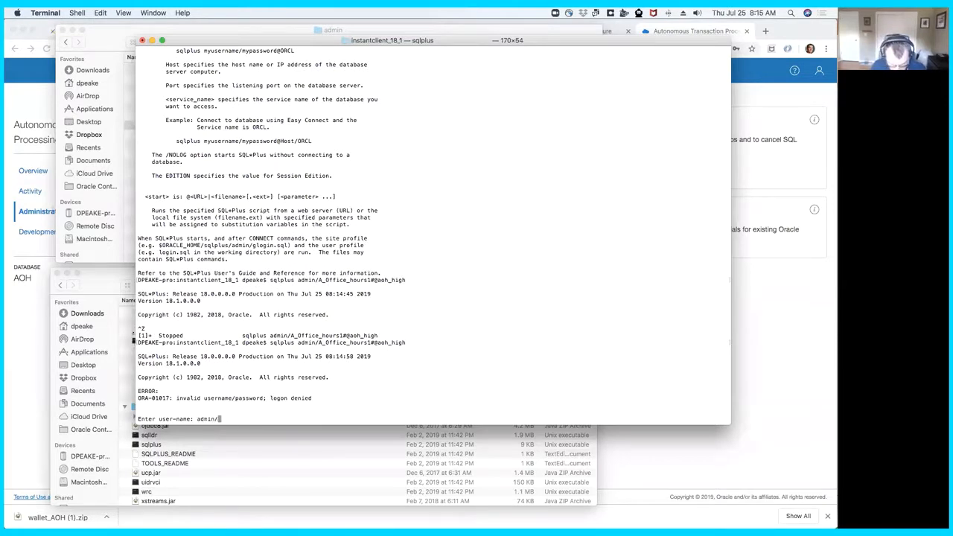
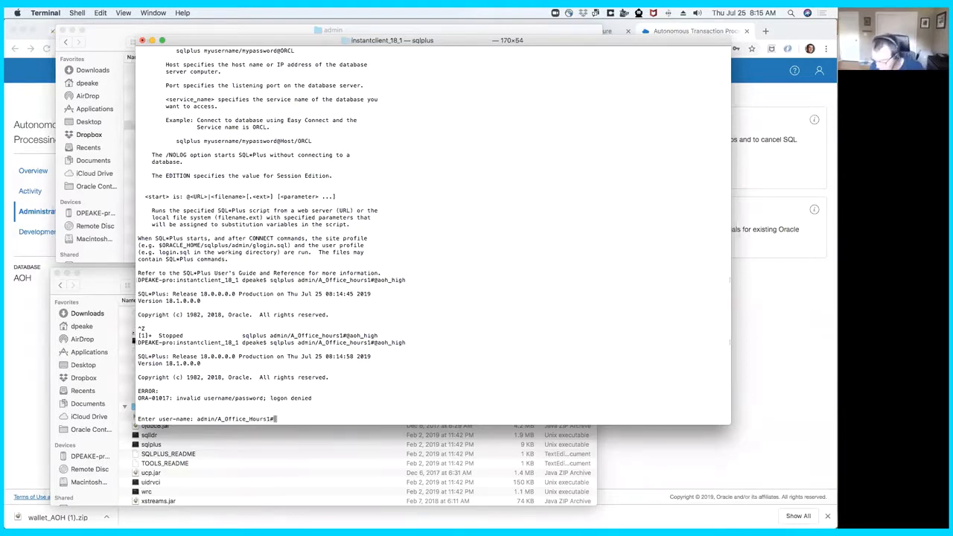
text(@)
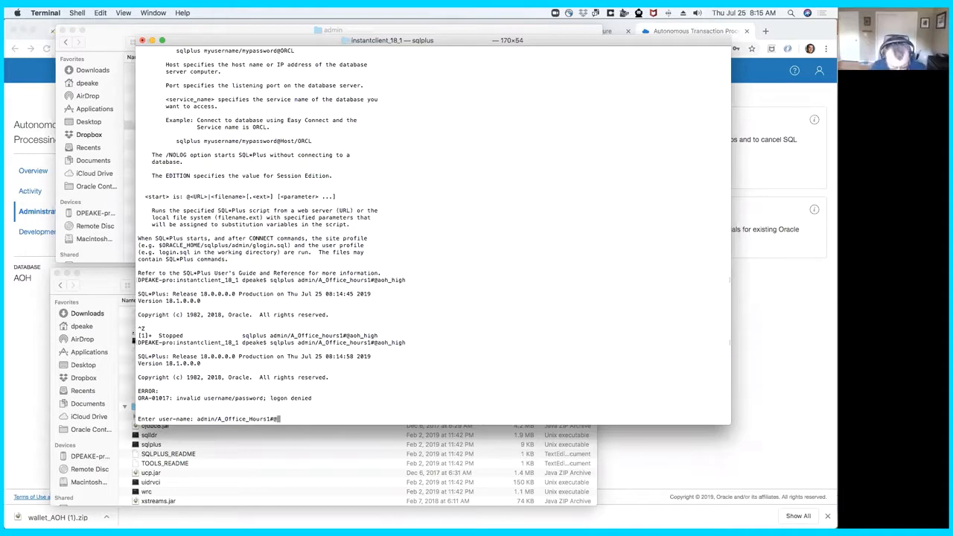
text(aoh_high)
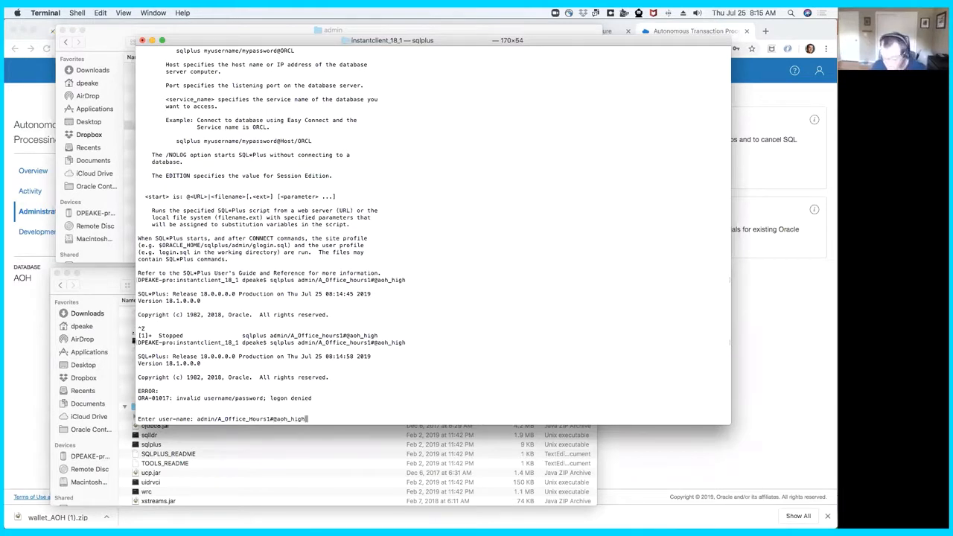
key(Return)
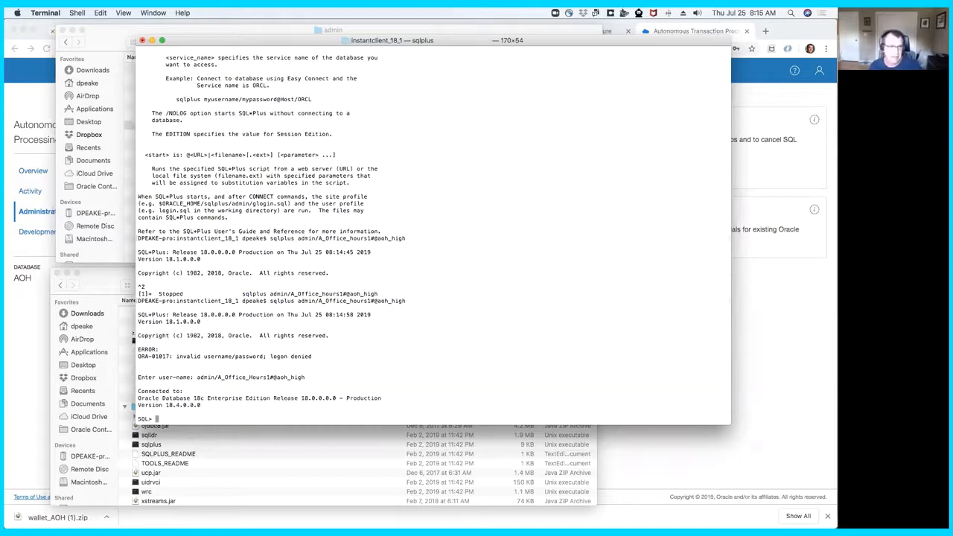
- Paste and run the DBMS_CLOUD.CREATE_CREDENTIAL block for DEF_CRED_NAME with the cloud user's e-mail as username and the auth token as password
key(super+Tab)
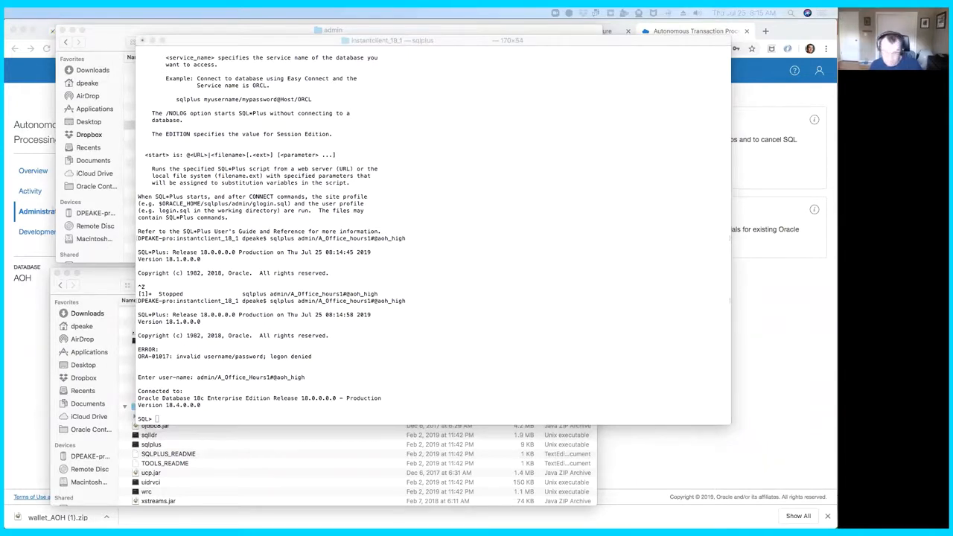
right_click(232, 414)
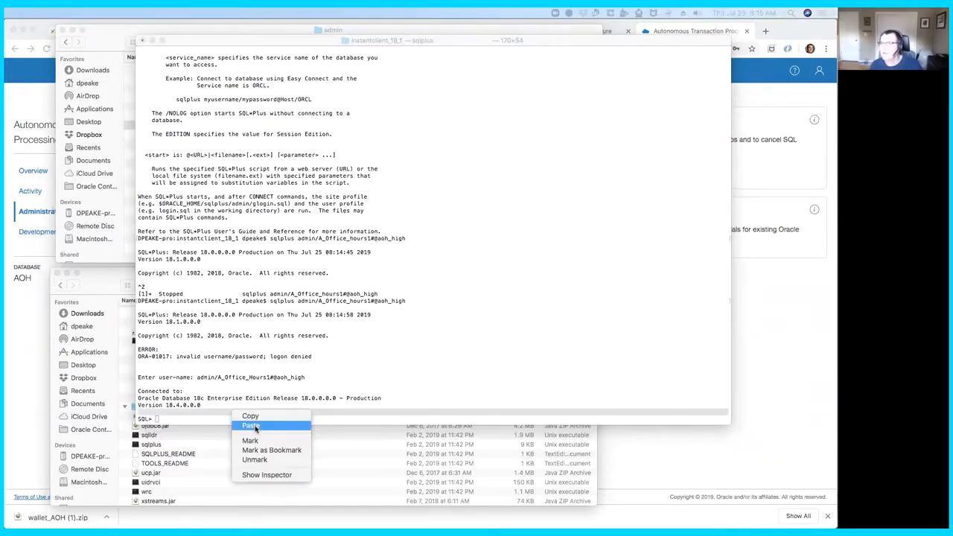
click(257, 429)
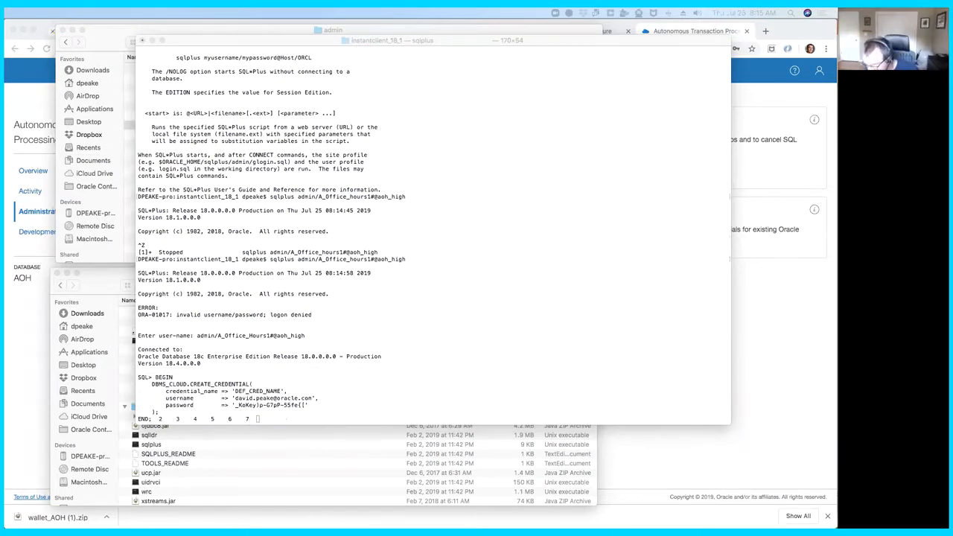
click(275, 418)
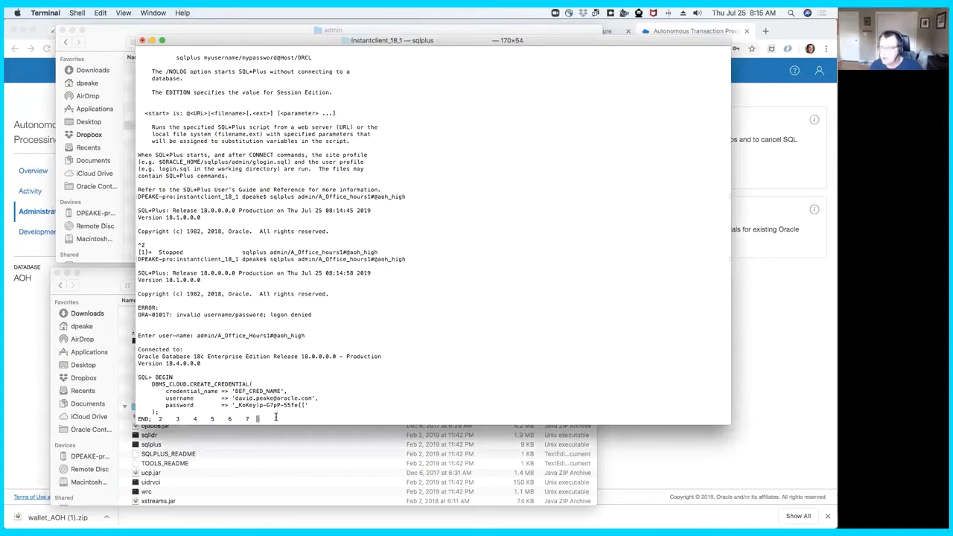
key(Return)
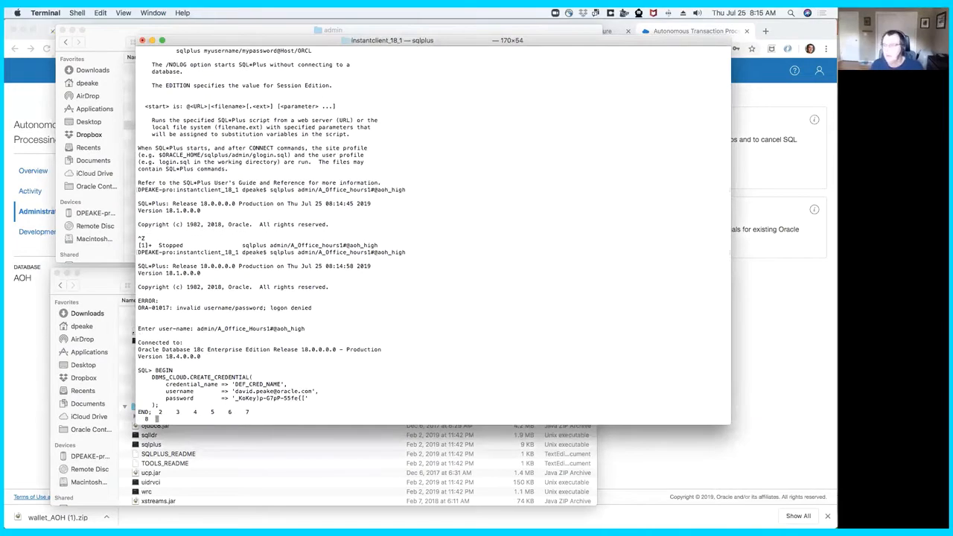
text(/)
key(Return)
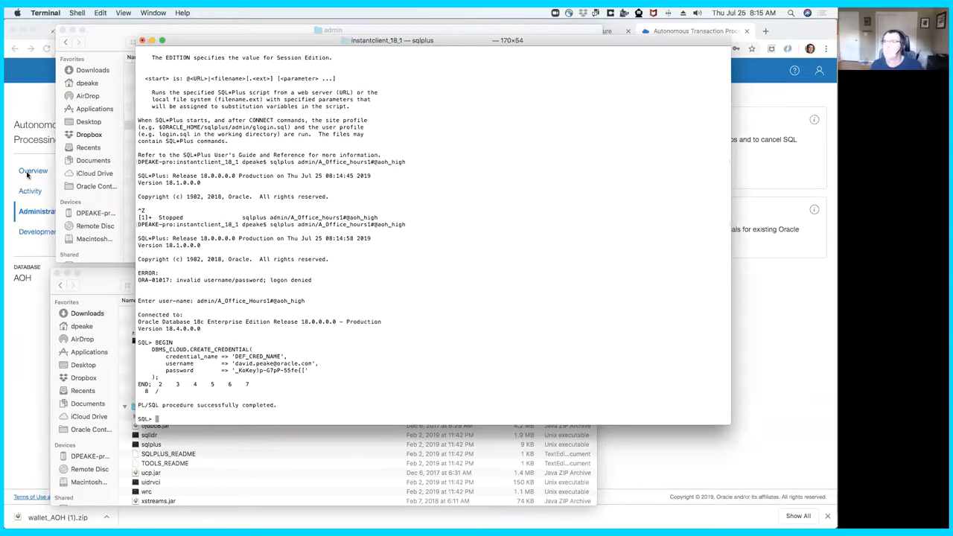
- Switch to the Oracle Cloud console in Chrome and view the Auth Tokens in the signed-in user's settings
click(35, 103)
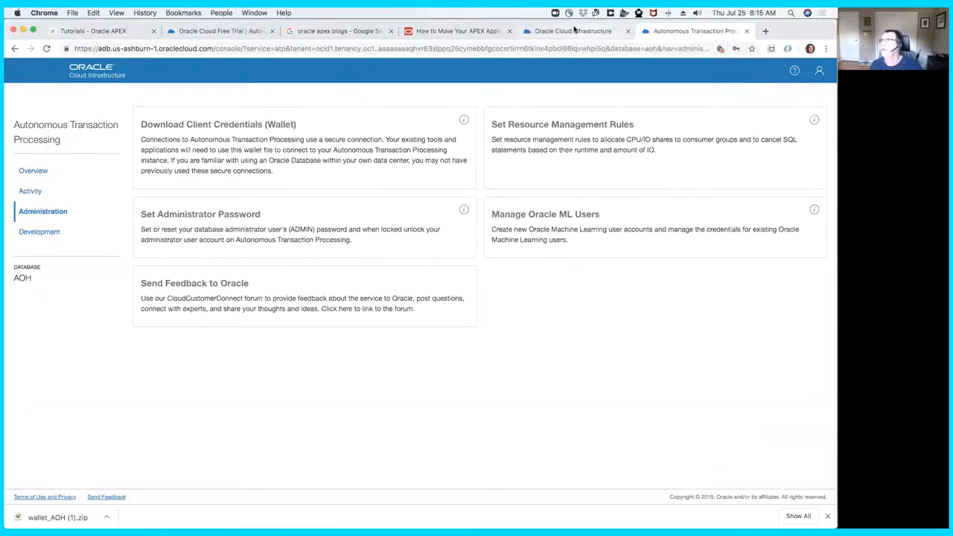
click(575, 31)
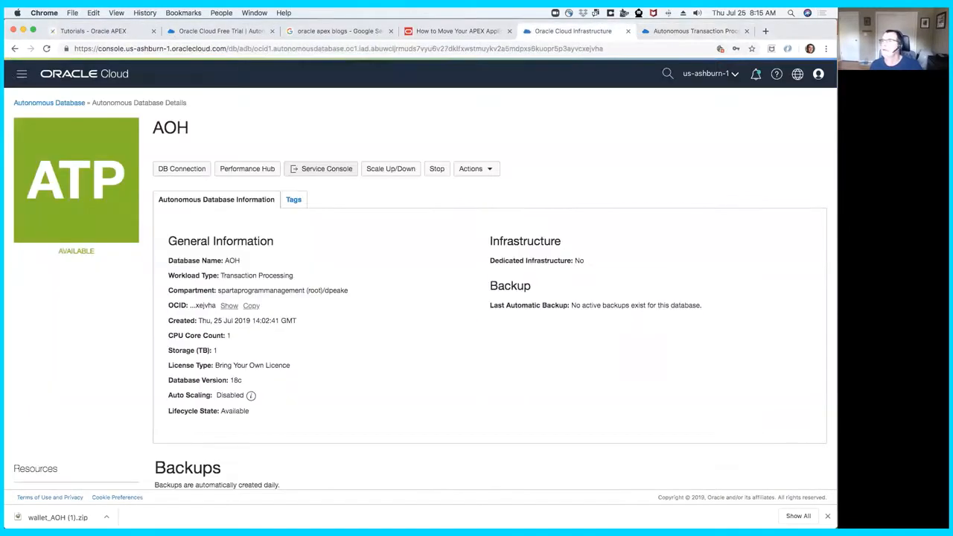
click(21, 74)
click(274, 134)
click(817, 73)
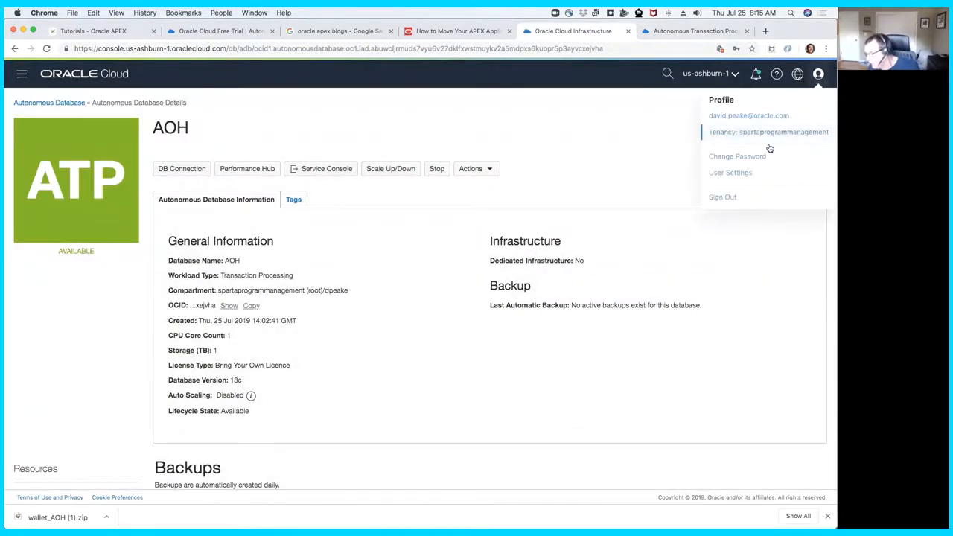
click(761, 171)
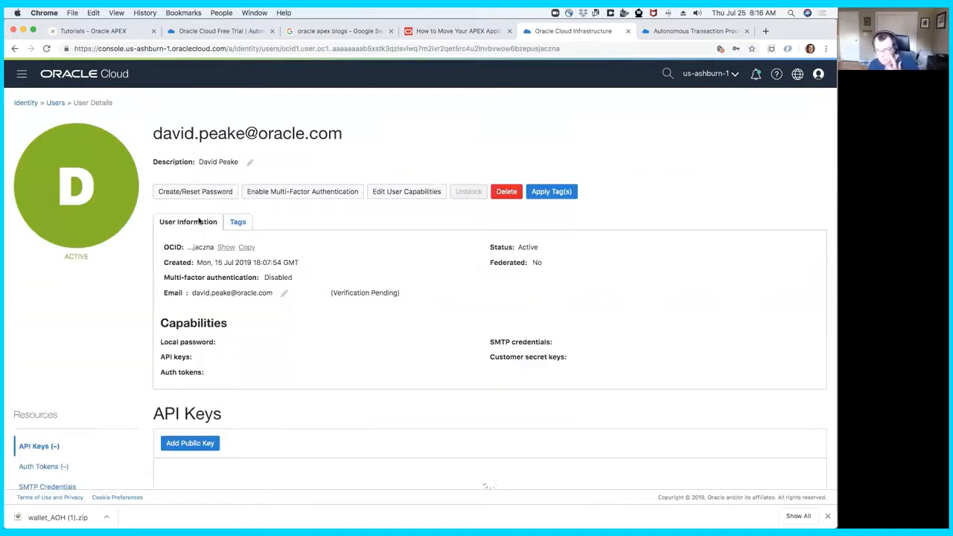
scroll(113, 379, down, 1)
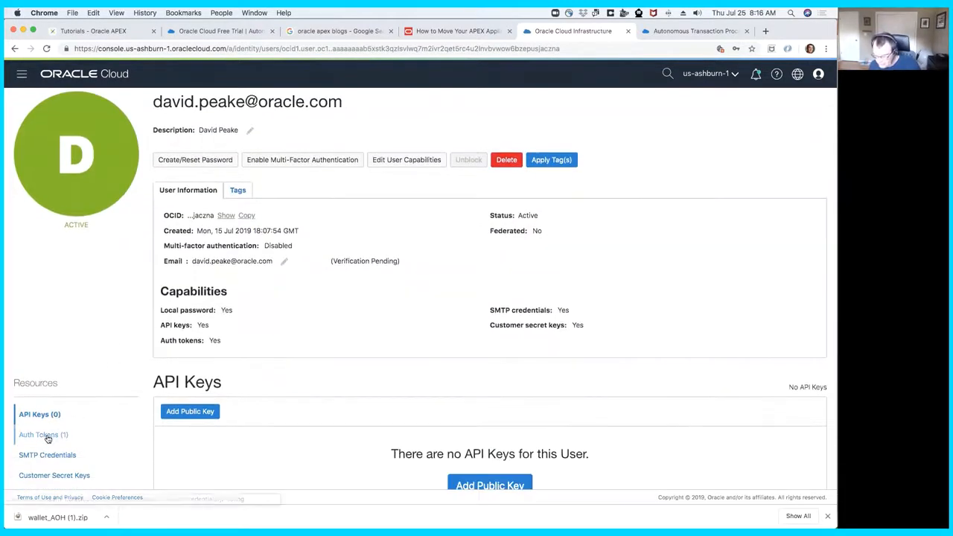
click(58, 436)
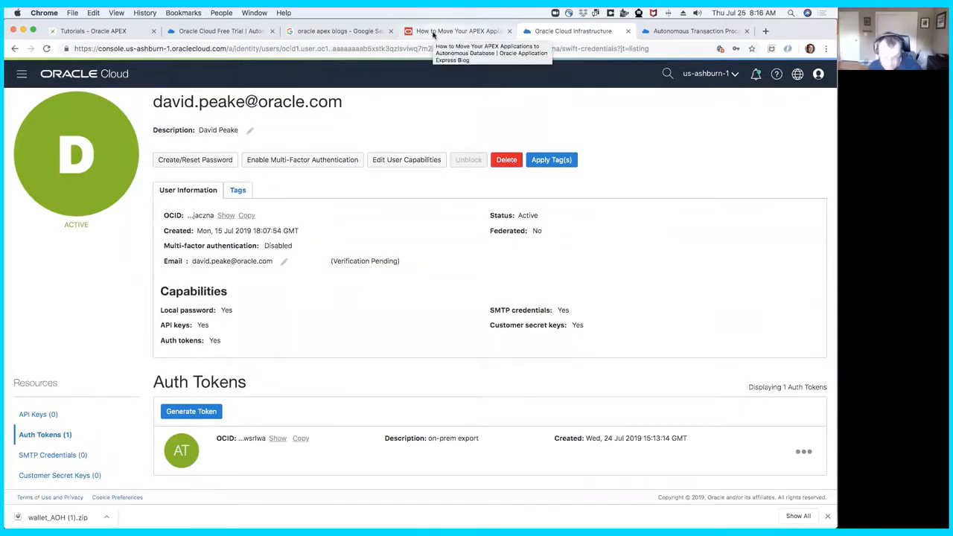
- Return to Terminal and exit SQL*Plus
key(super+Tab)
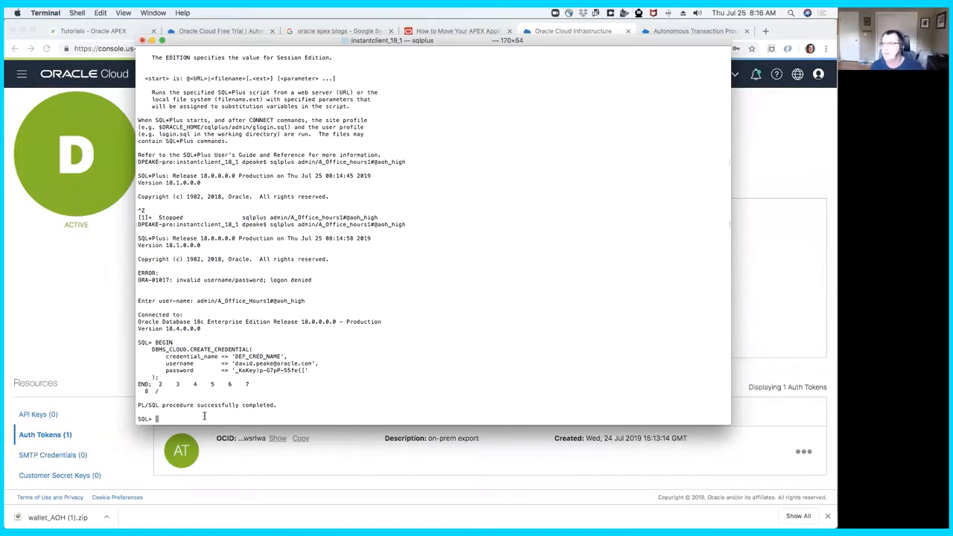
text(exit)
key(Return)
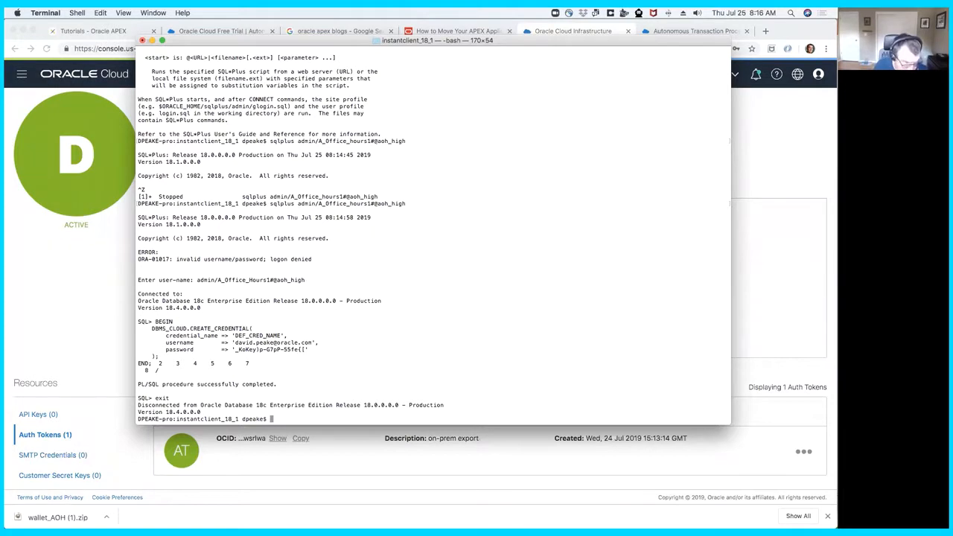
- Paste the impdp command for eecs.dmp, including the admin password, def_cred_name, data_pump_dir, tablespace remapping to data, partition_options=merge and exclude=cluster,db_link
key(super+Tab)
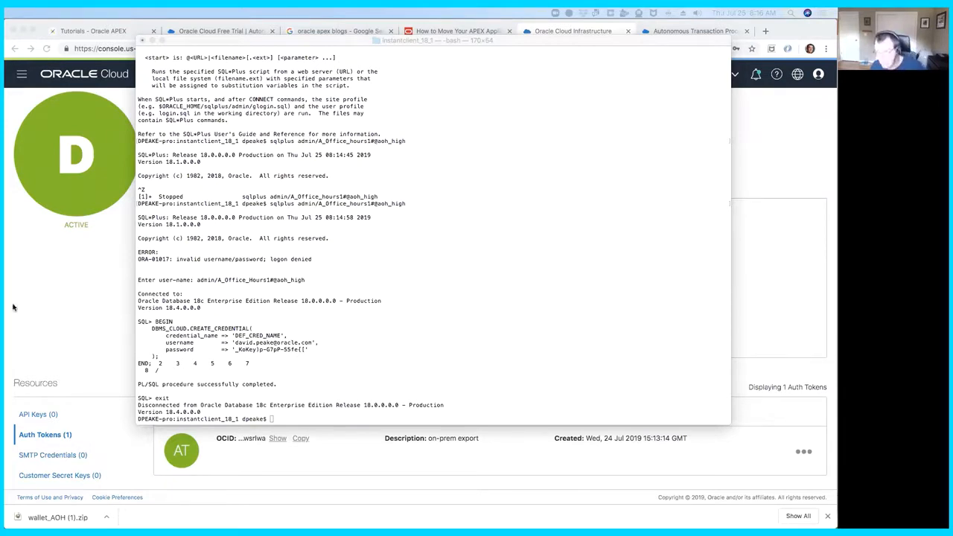
right_click(336, 422)
click(363, 435)
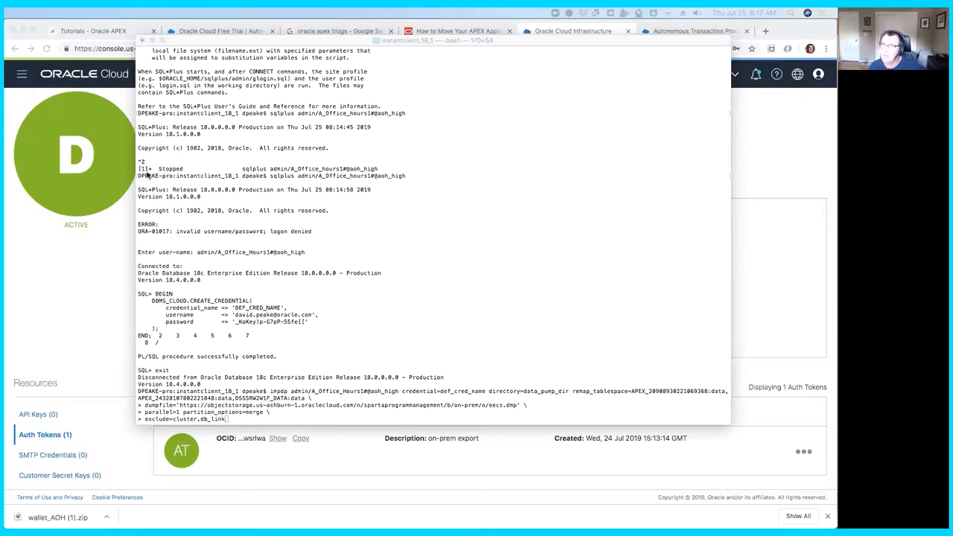
- In the Oracle Cloud console, open the on-prem bucket in Object Storage to view its dump files
click(19, 72)
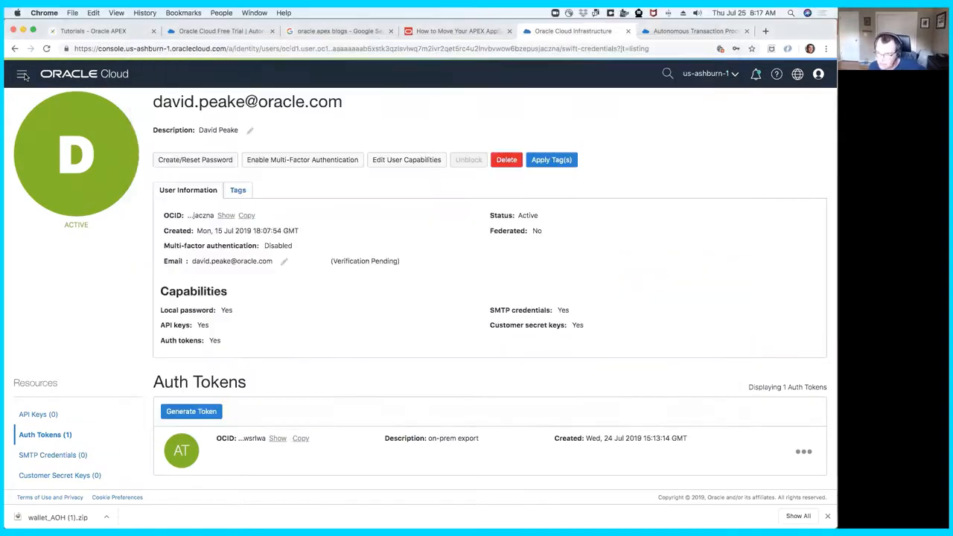
click(22, 74)
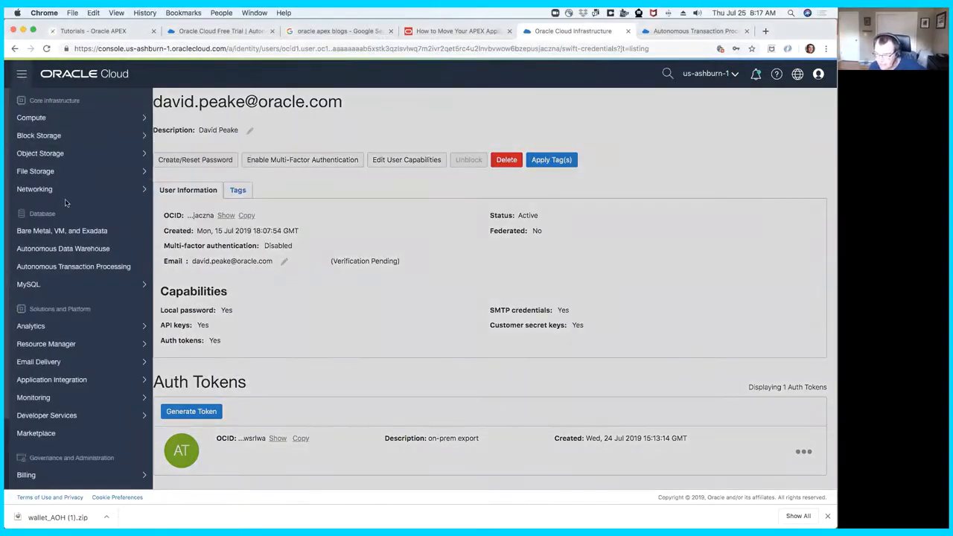
mouse_move(112, 153)
click(184, 154)
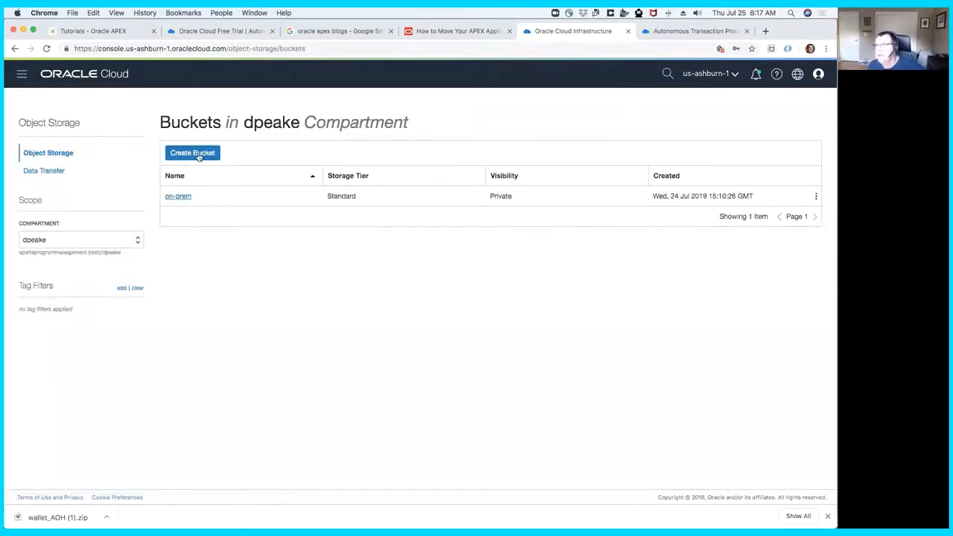
click(180, 197)
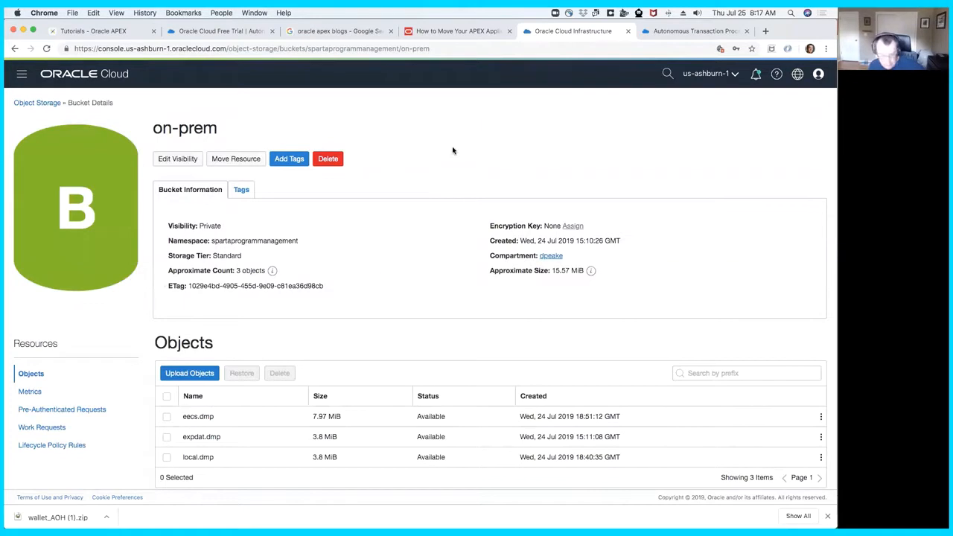
- Return to Terminal and run the pending impdp command to import eecs.dmp into the cloud database
key(super+Tab)
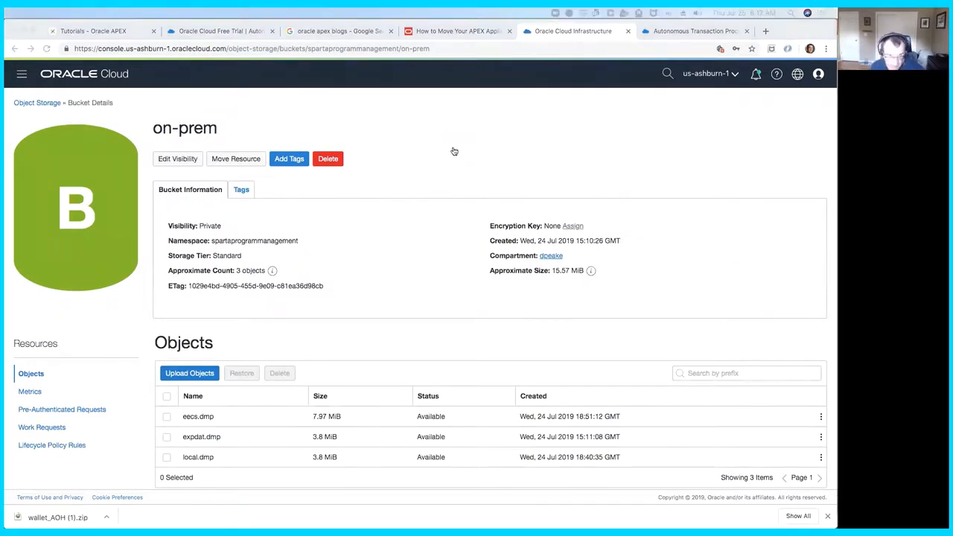
key(super+Tab)
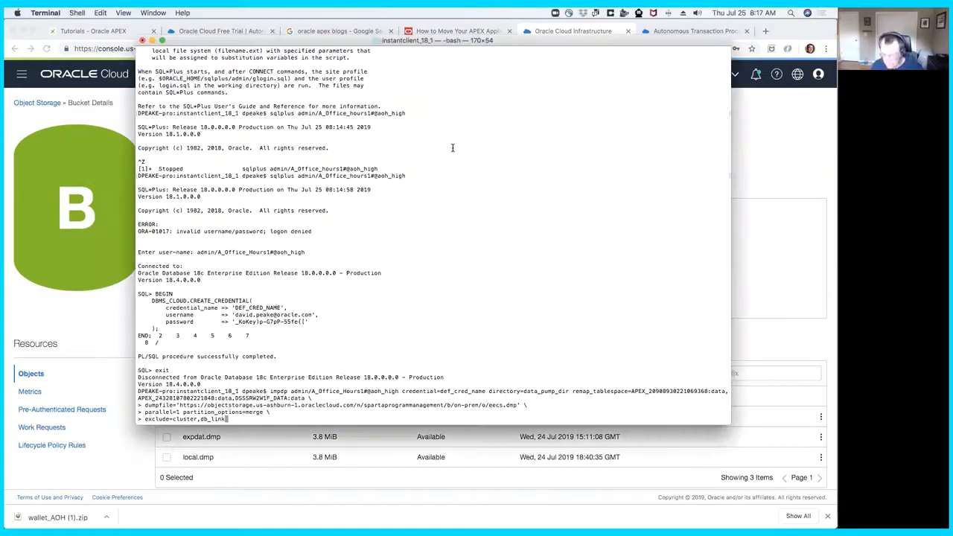
key(Return)
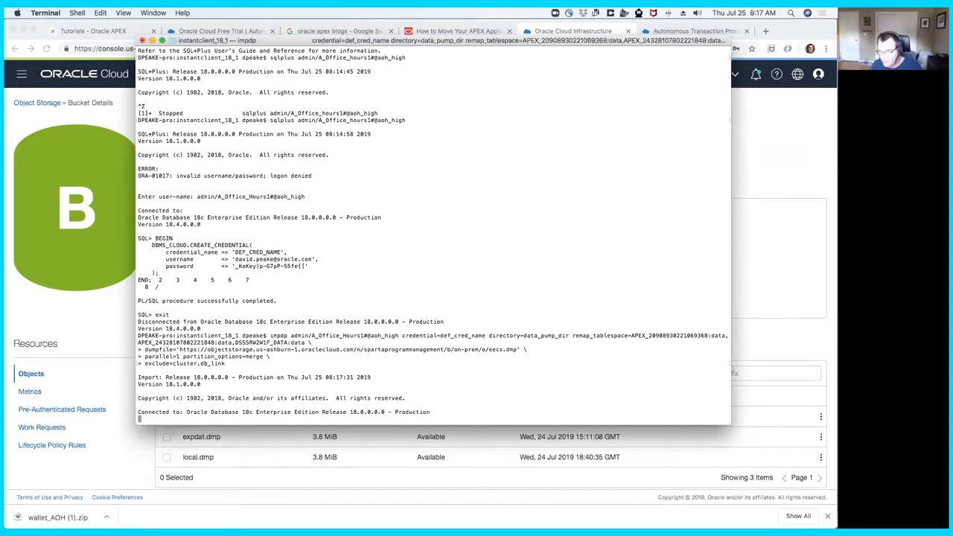
- Switch to the Autonomous Transaction Processing service console in Chrome and open APEX from the AOH database's development tools
click(673, 32)
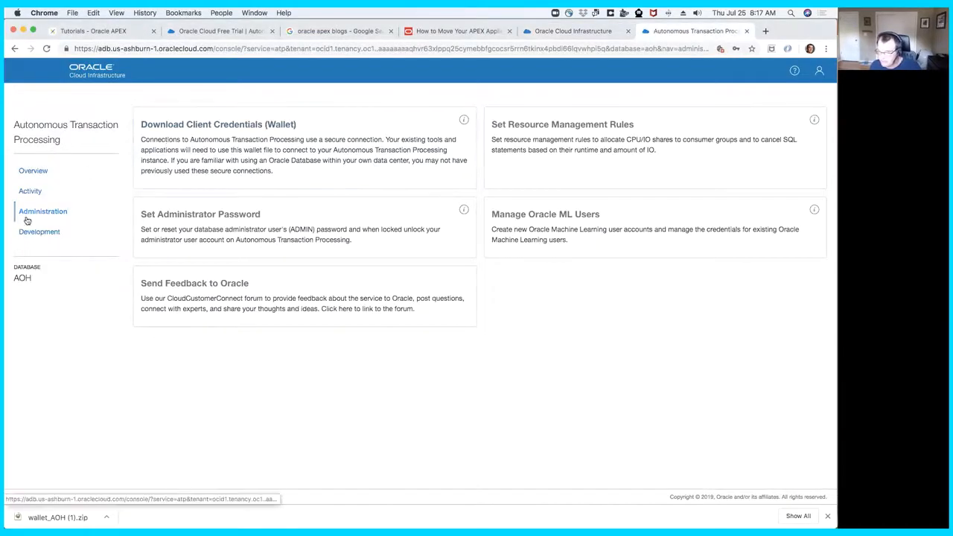
click(57, 234)
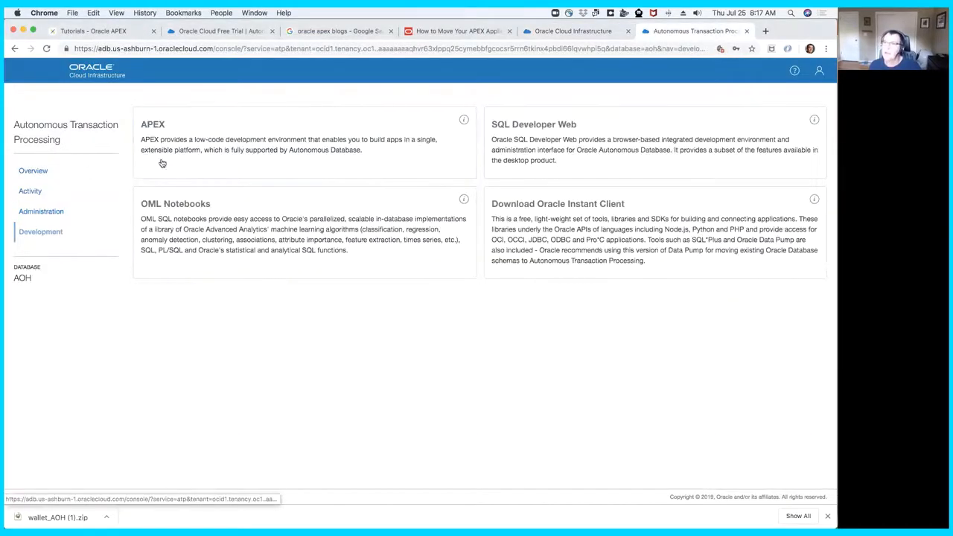
click(213, 131)
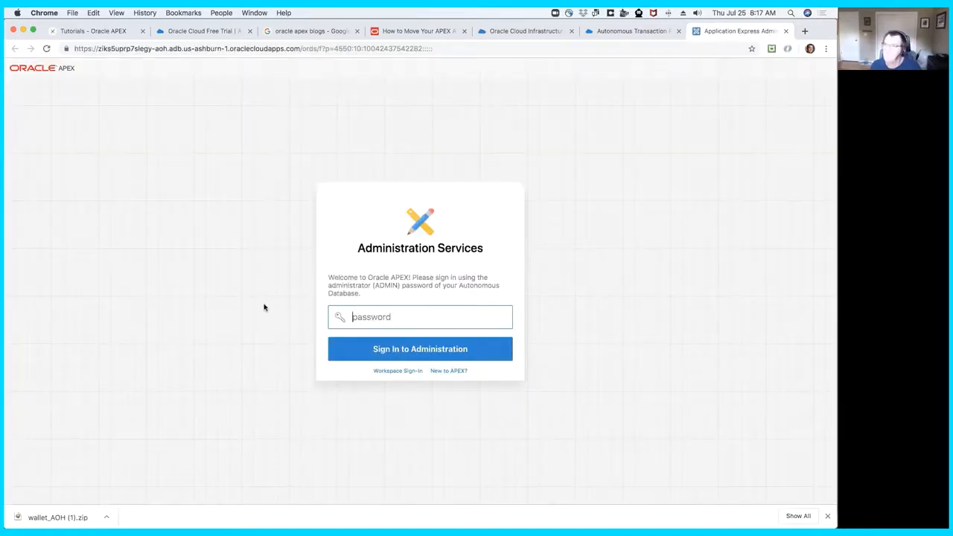
- Sign in to APEX Administration Services with the ADMIN password
click(408, 318)
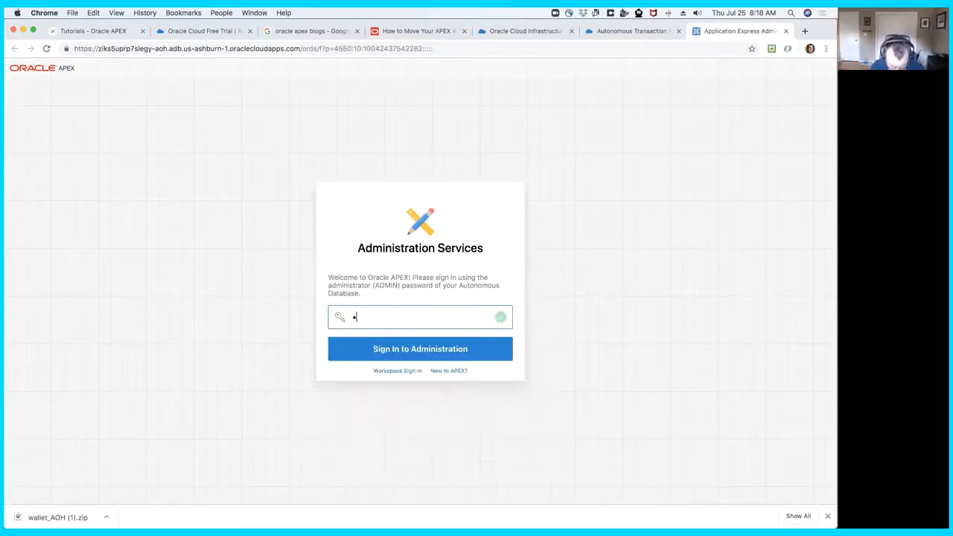
text(•••••••••••••)
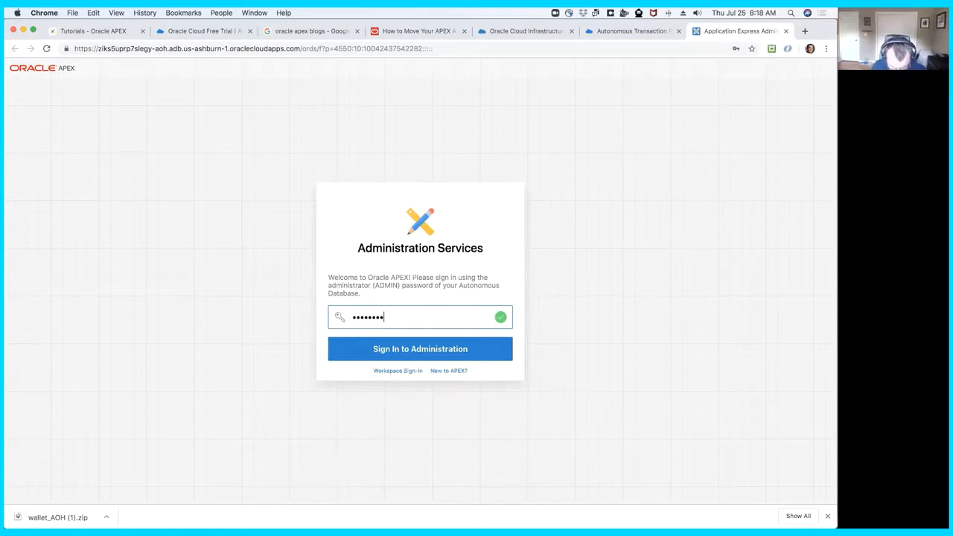
text(••)
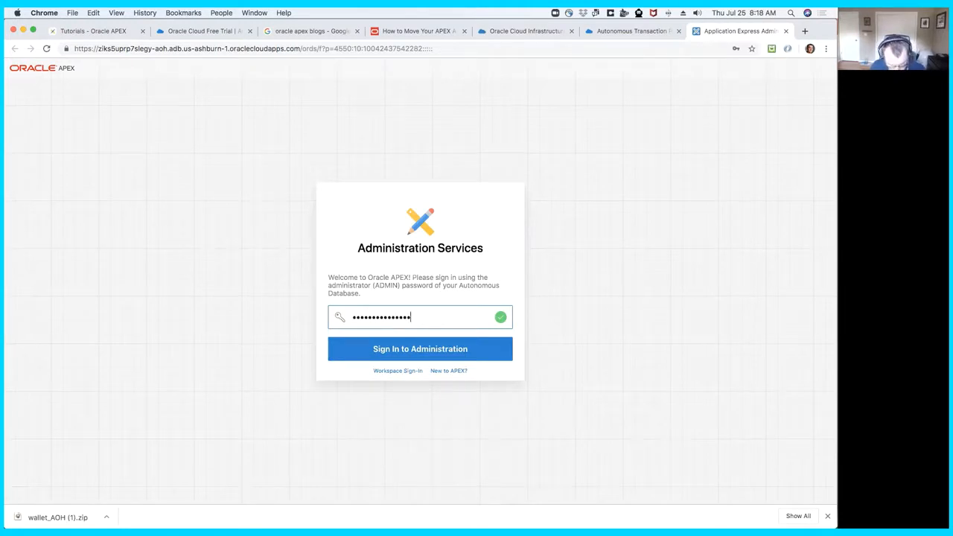
text(•)
key(Return)
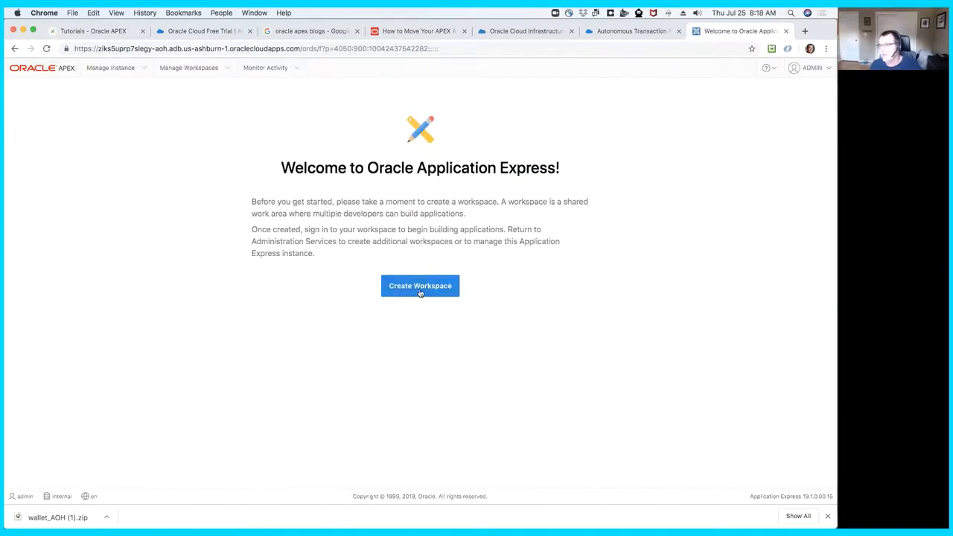
- Create the workspace AOH with database user AOH and its password, and save the login in the browser
click(419, 289)
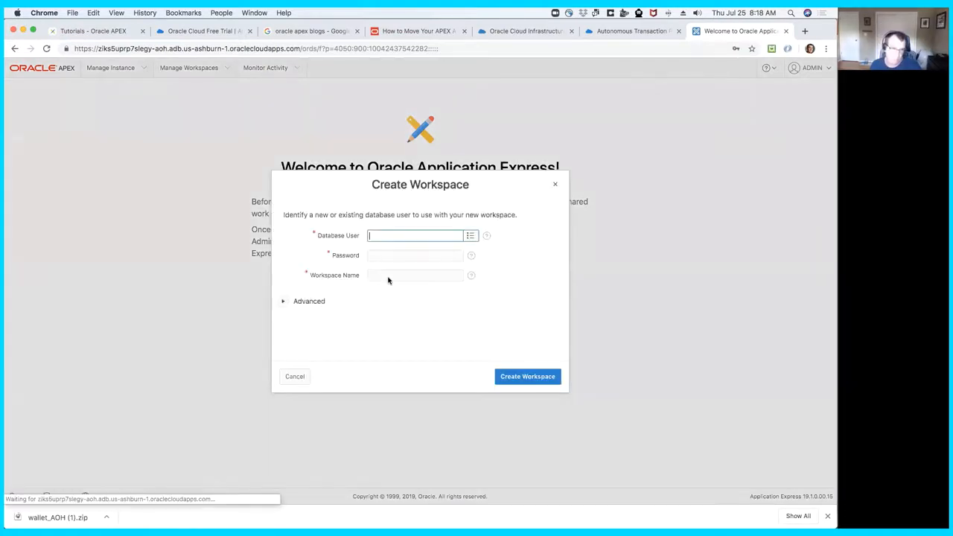
text(AOH)
key(Tab)
key(Tab)
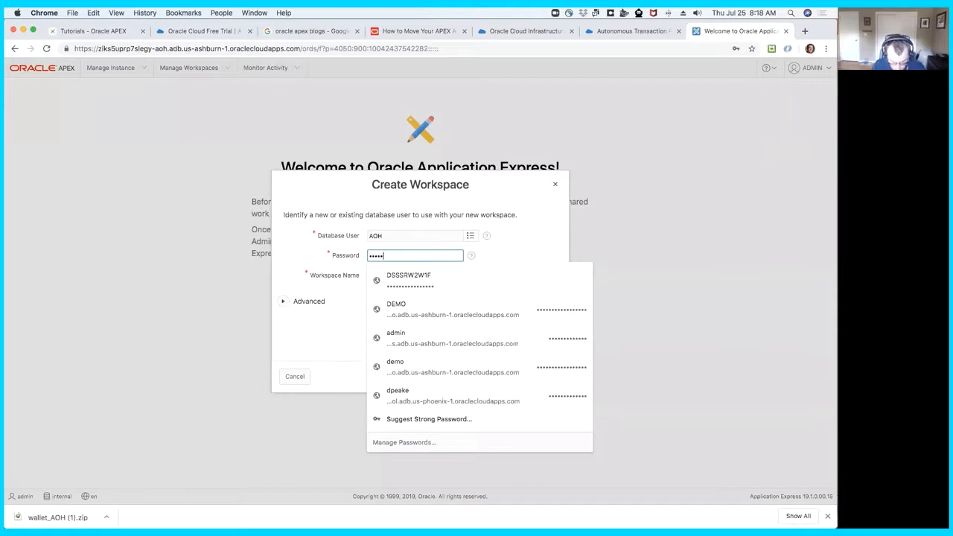
text(••••••)
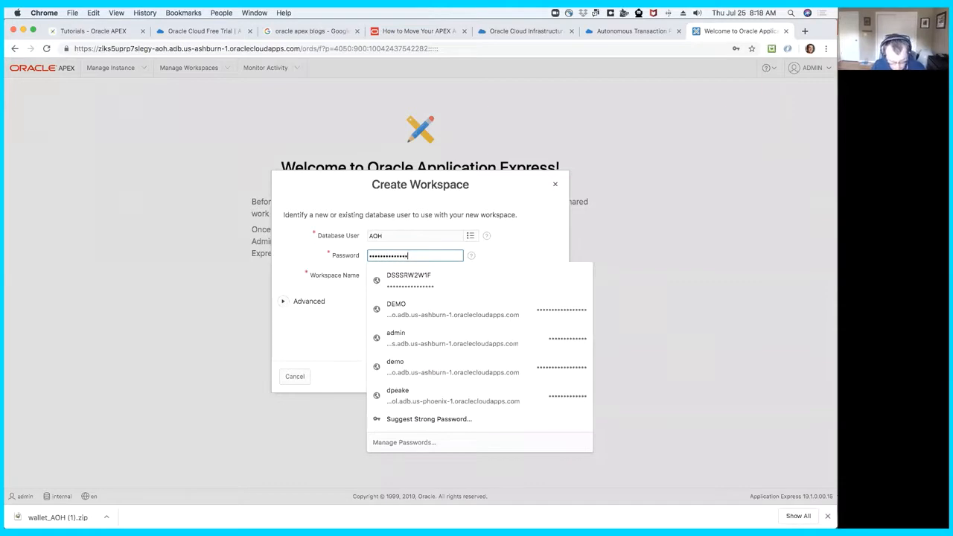
text(•)
key(Tab)
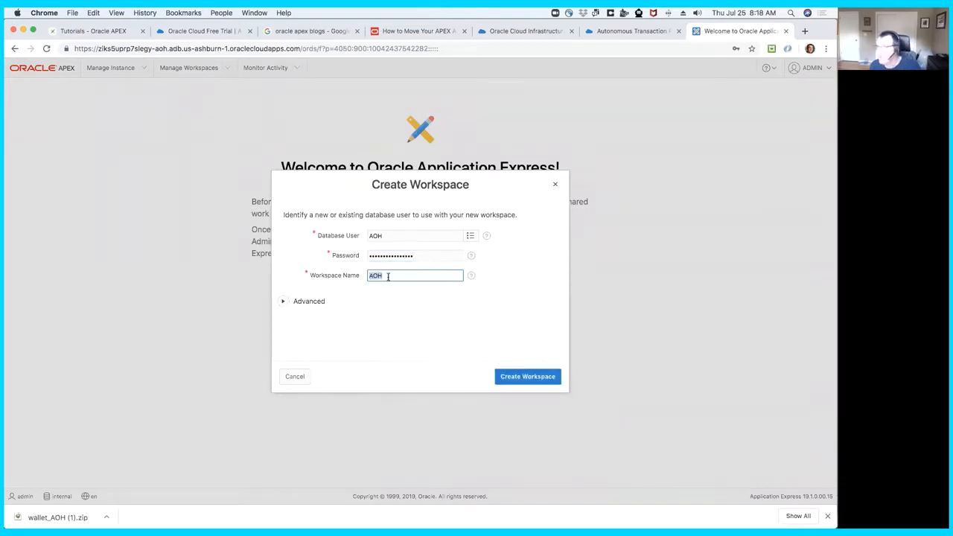
click(527, 378)
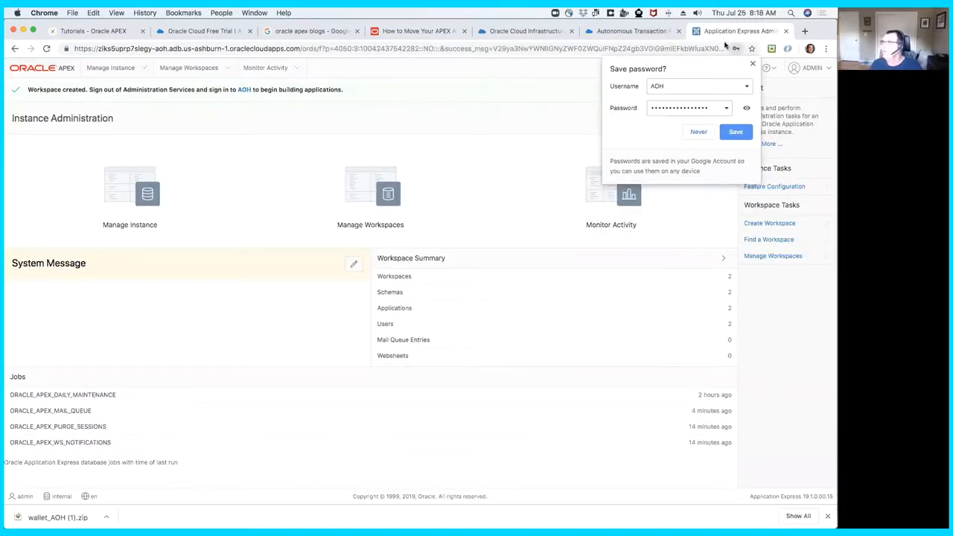
click(736, 132)
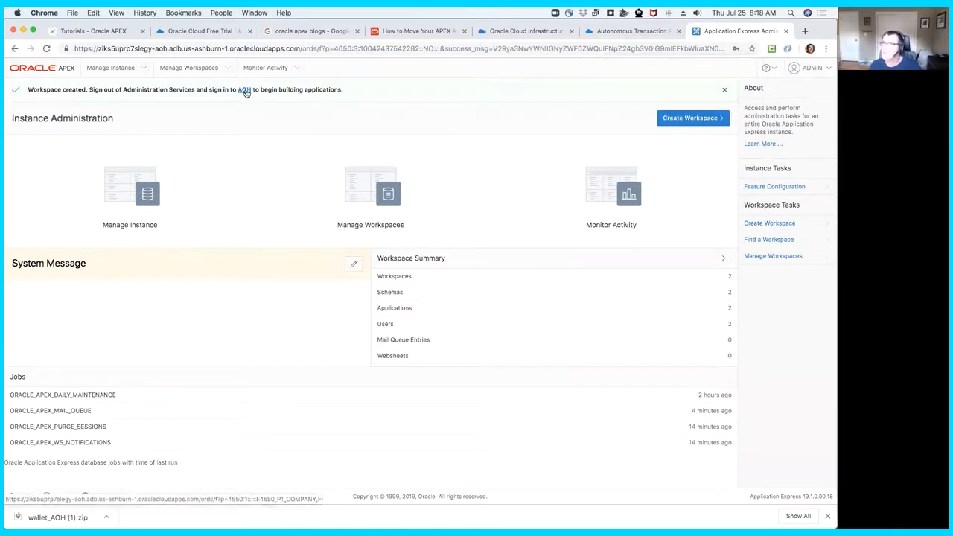
- View the workspace management page, then sign out of Administration Services and return to the sign-in page
click(356, 191)
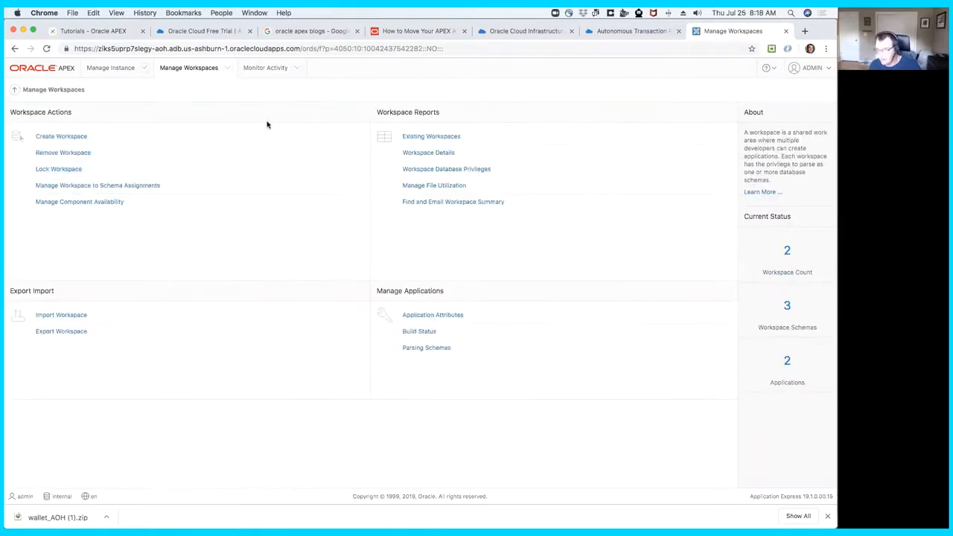
click(825, 68)
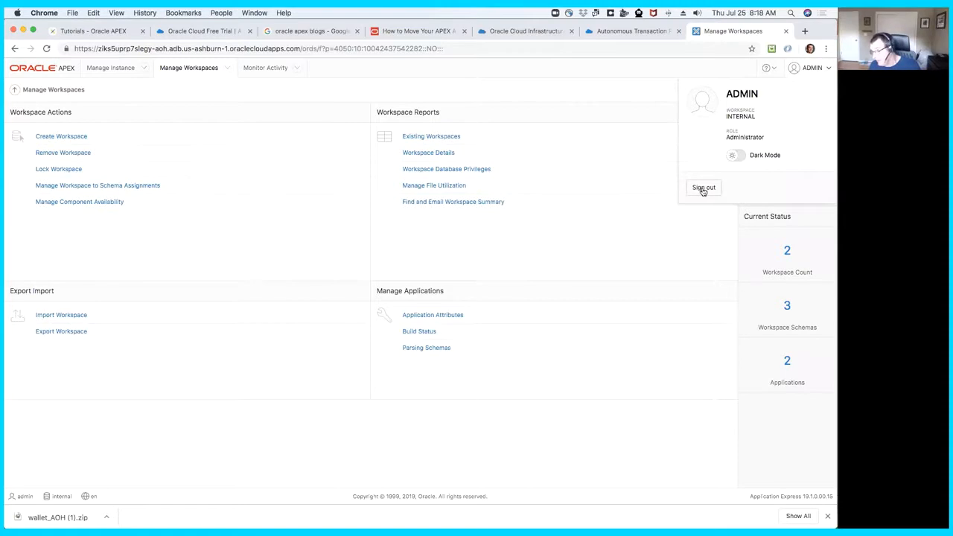
click(703, 188)
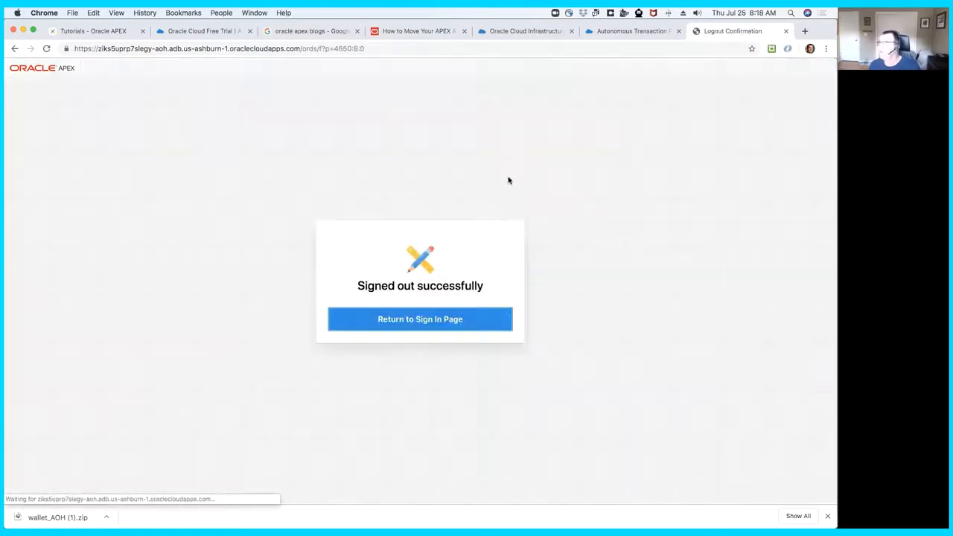
click(414, 321)
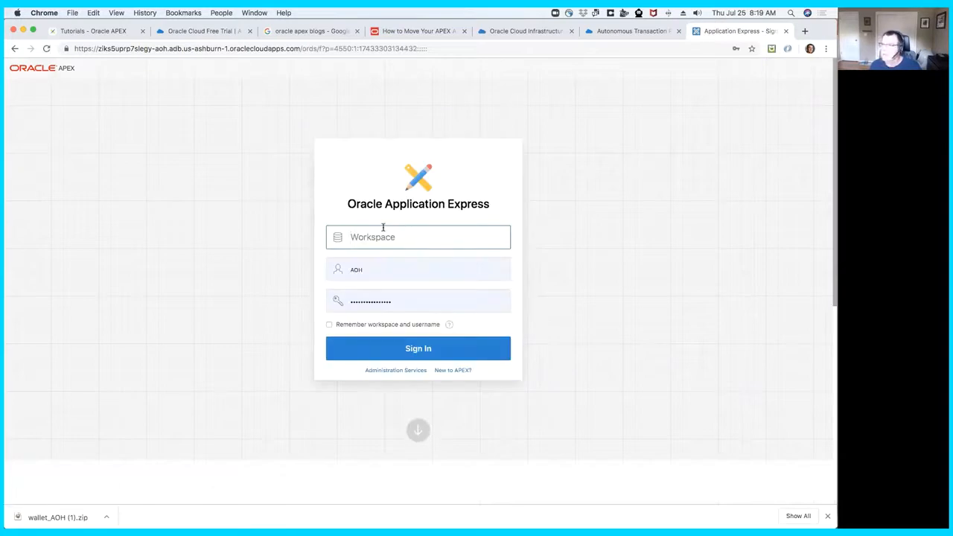
- Sign in to workspace aoh as user AOH with the saved password
text(aoh)
key(Tab)
key(Tab)
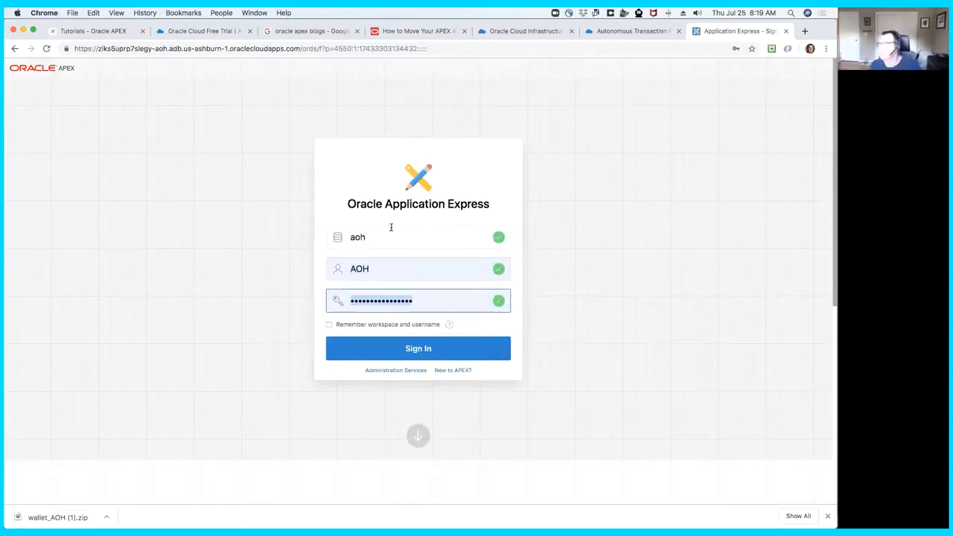
click(427, 351)
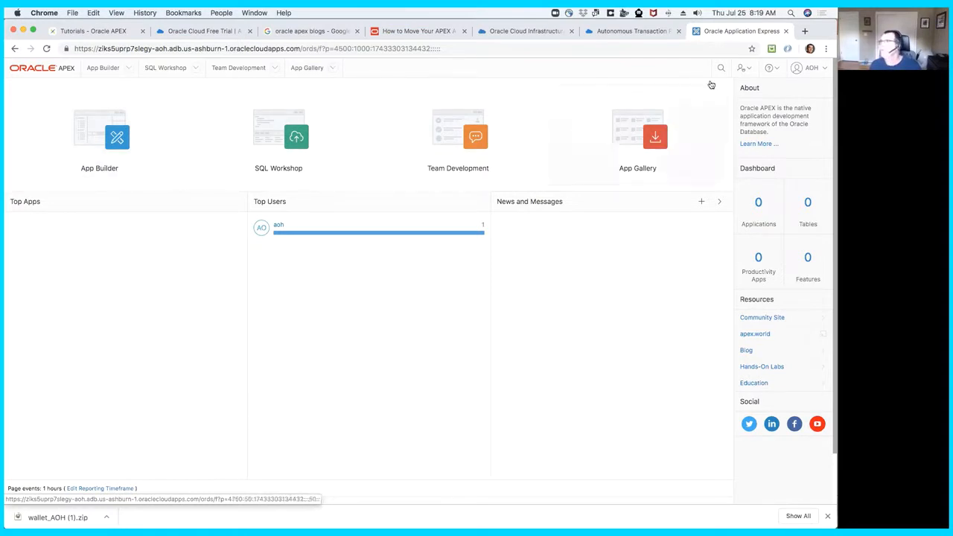
- Start a new workspace user with username developer, fill in the e-mail address, and make the user a developer
click(743, 68)
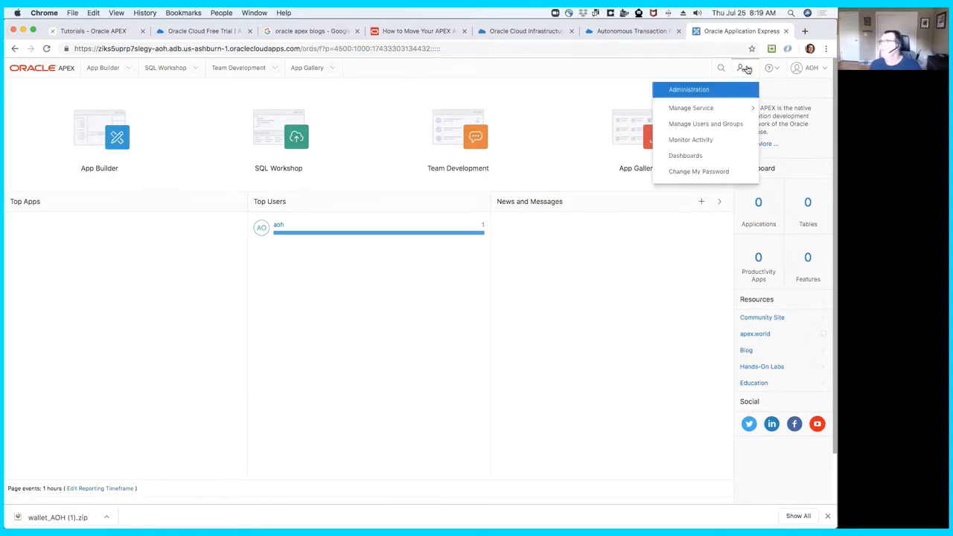
click(712, 124)
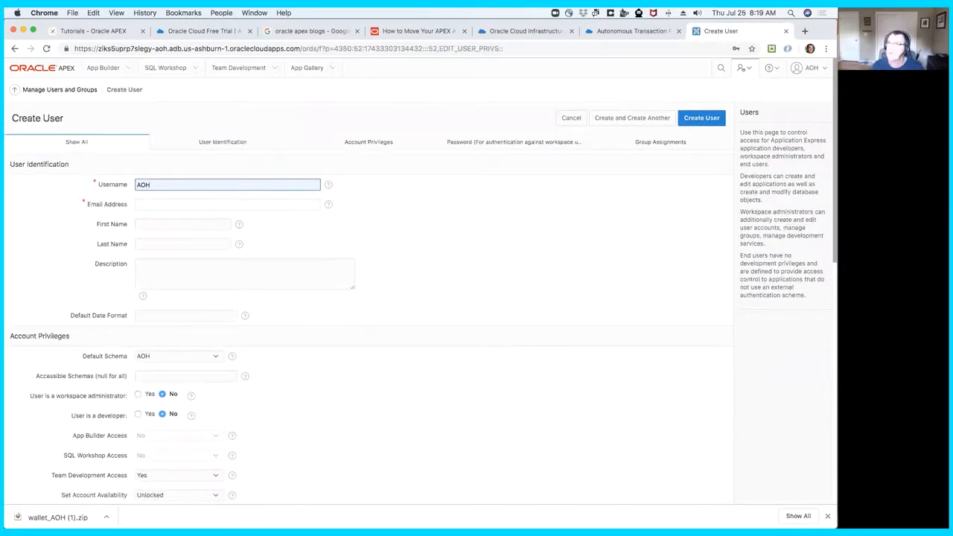
key(BackSpace)
key(BackSpace)
key(BackSpace)
text(developer)
key(Tab)
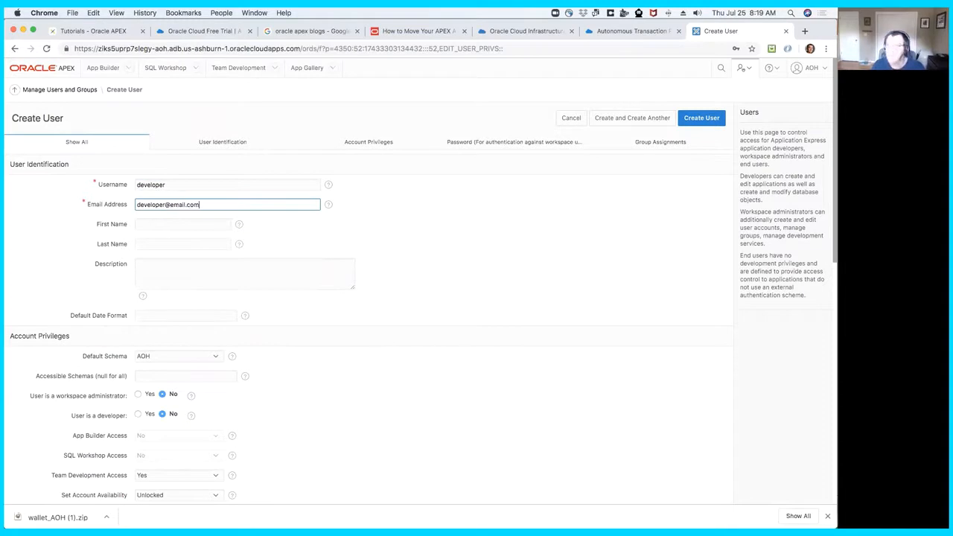
scroll(217, 298, down, 1)
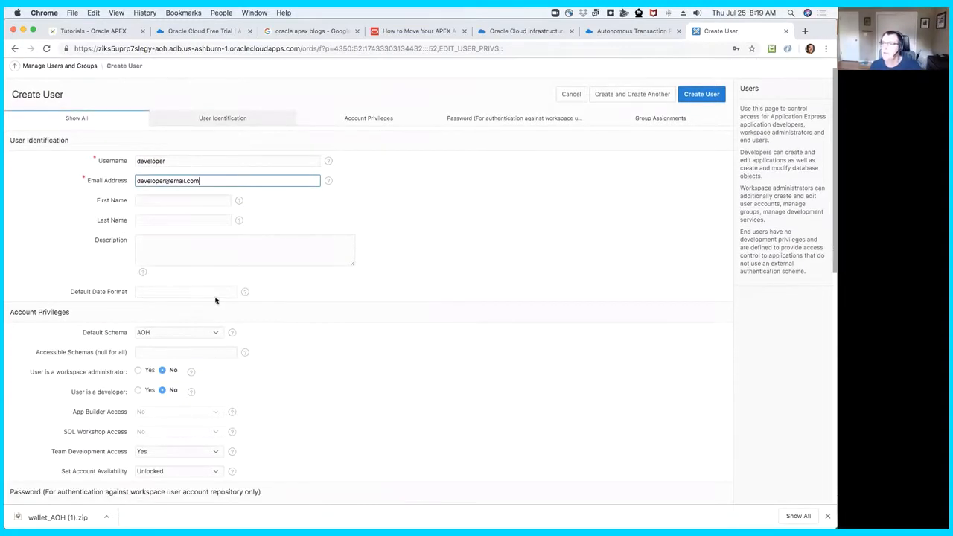
click(138, 391)
scroll(183, 380, down, 2)
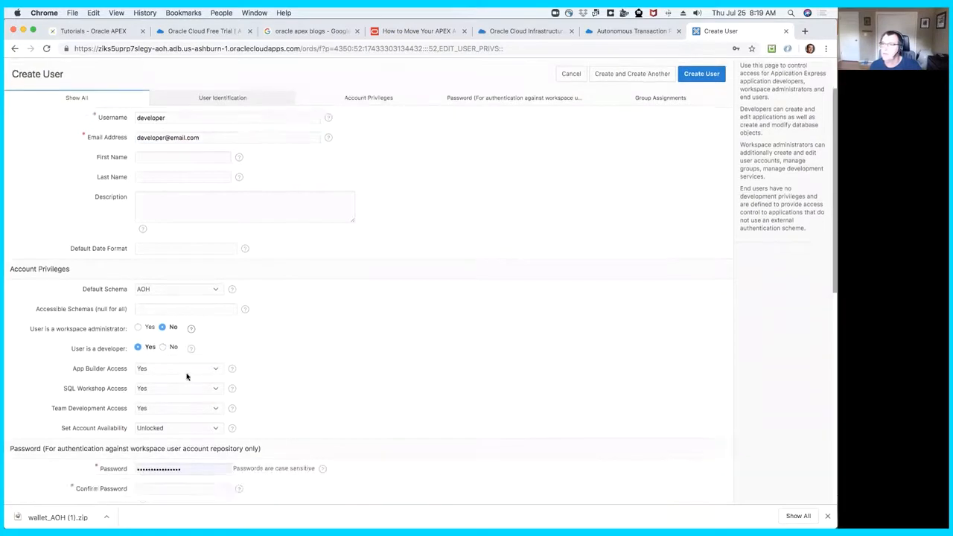
- Enter and confirm the developer user's password and try to create the user and another one
scroll(187, 377, down, 8)
double_click(137, 272)
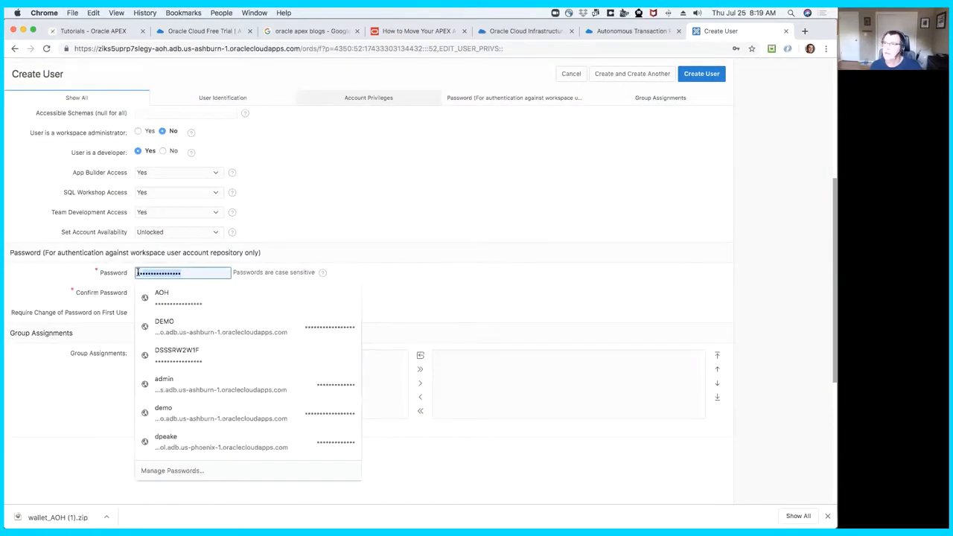
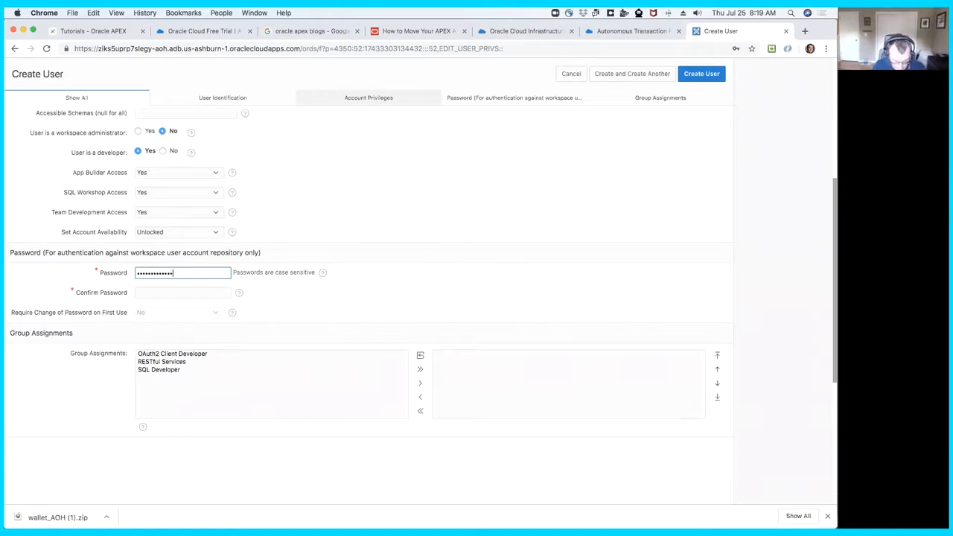
key(Tab)
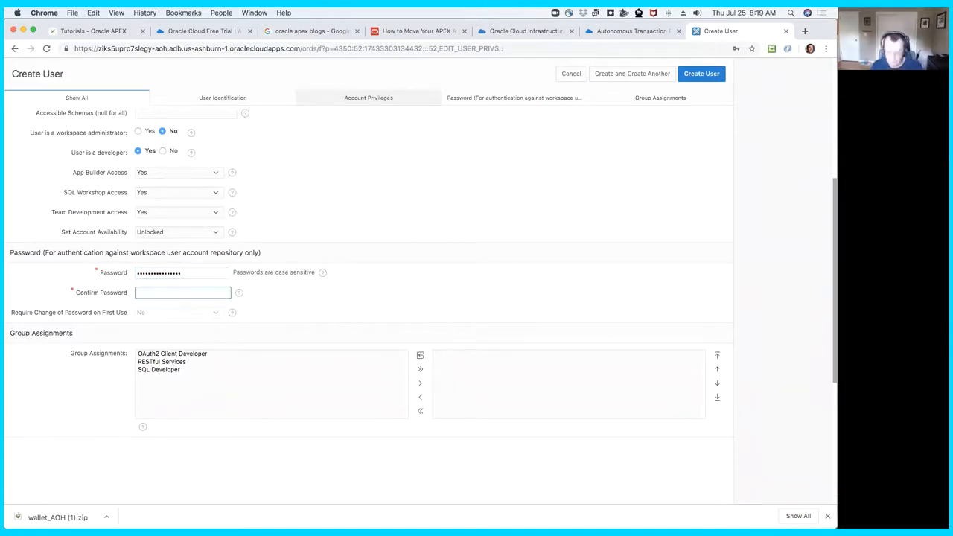
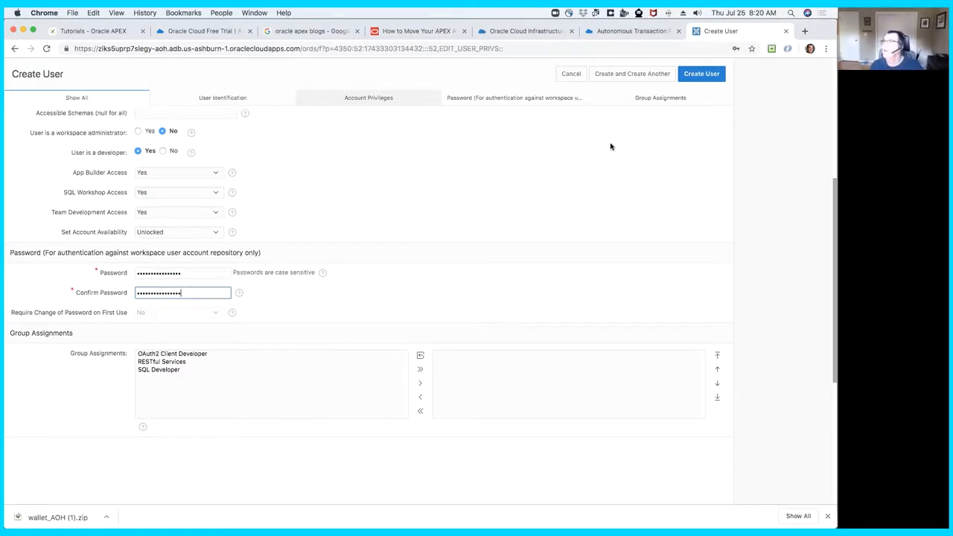
click(637, 76)
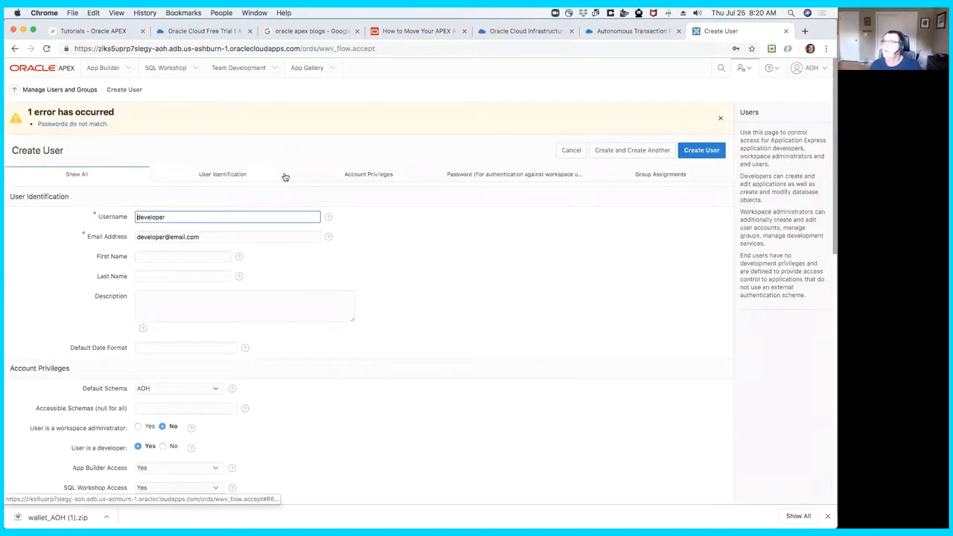
- Re-enter the developer user's password and its confirmation, then create the user and open a form for another
scroll(197, 356, down, 3)
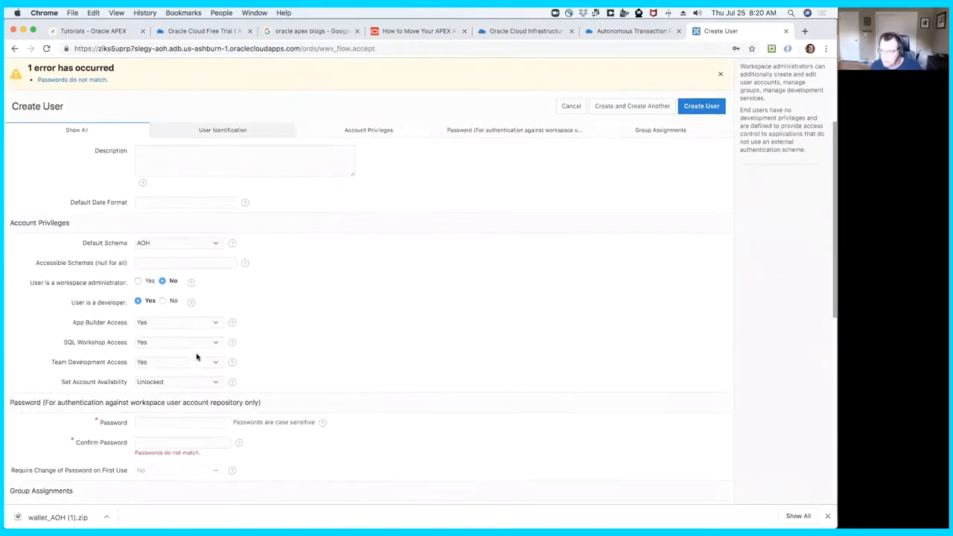
click(172, 420)
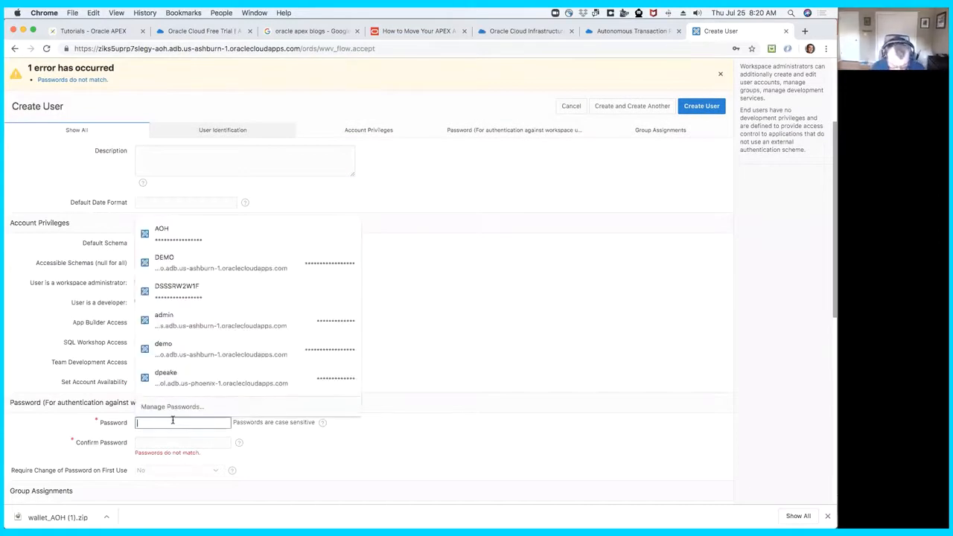
text(••)
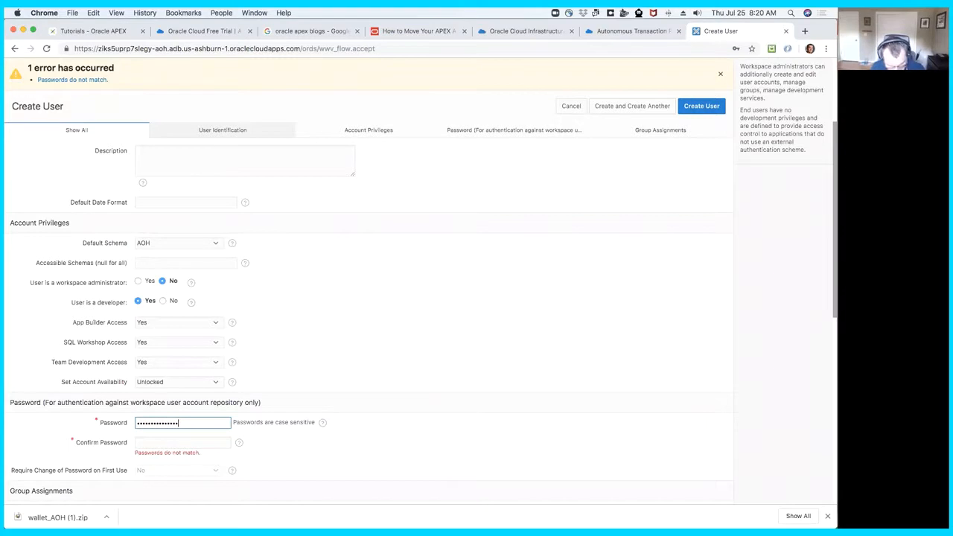
key(Tab)
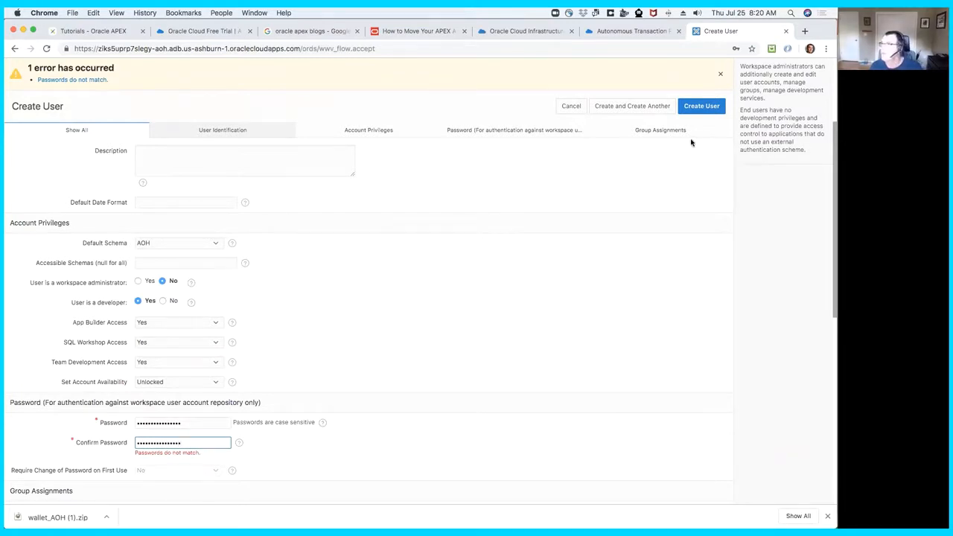
click(648, 108)
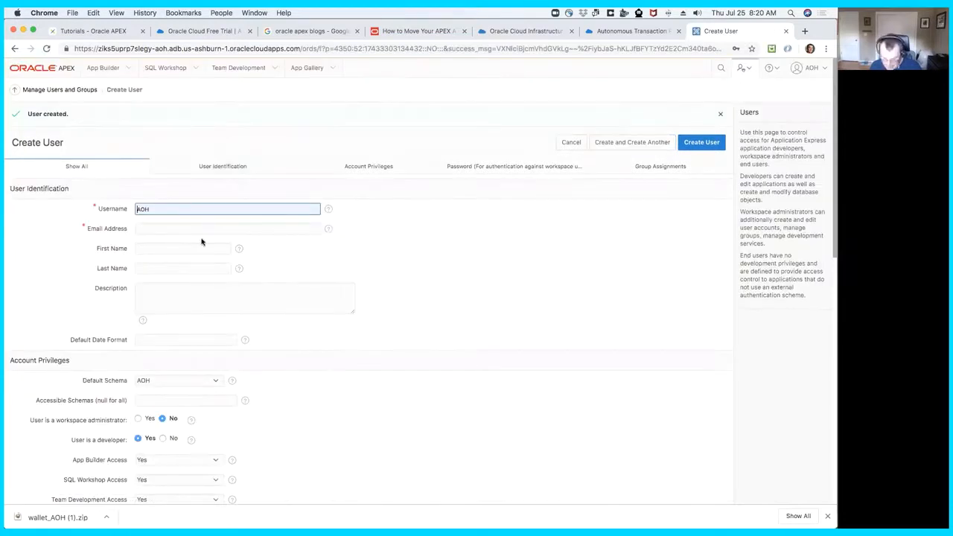
- Fill in the new workspace user with username end_user and an e-mail address, and set User is a developer to No
key(Right)
key(BackSpace)
key(BackSpace)
key(BackSpace)
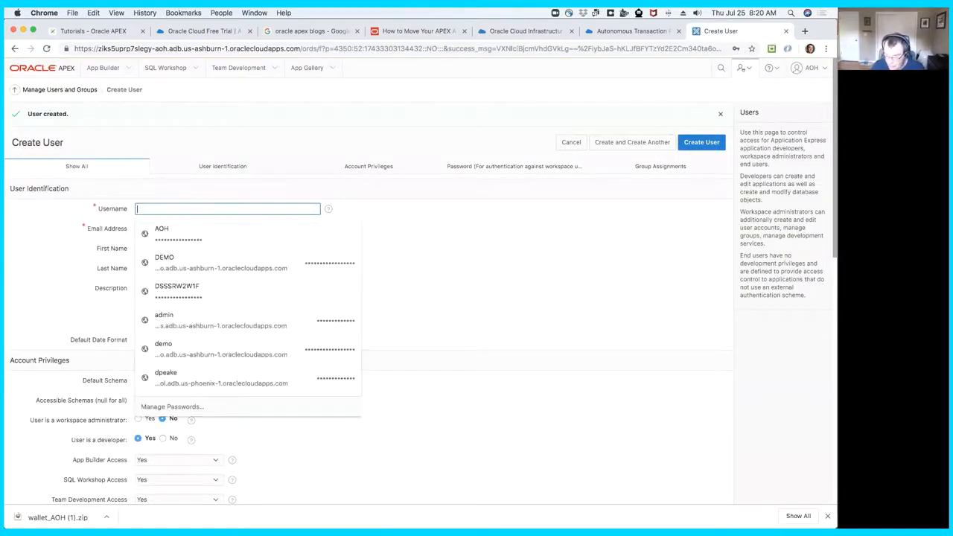
text(end_user)
key(Tab)
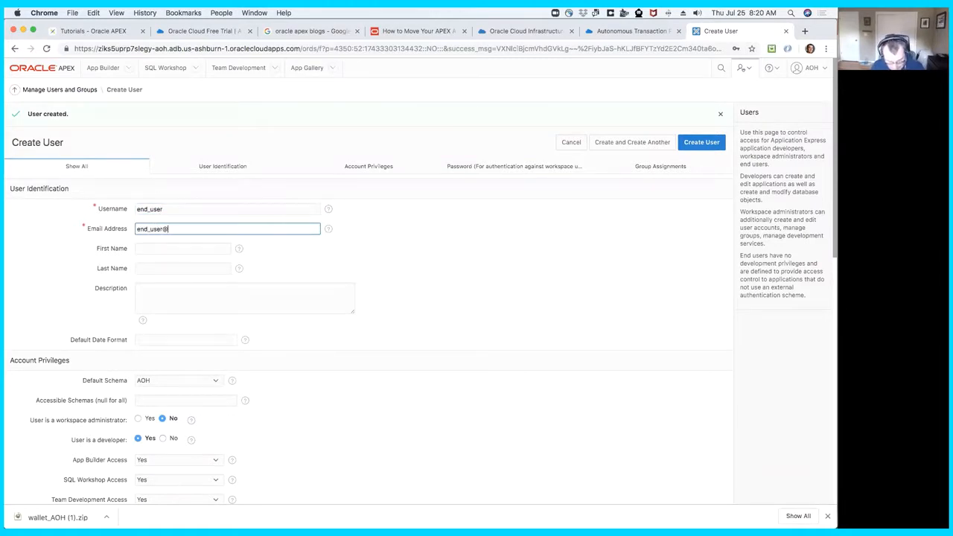
key(Tab)
scroll(219, 355, down, 5)
click(163, 303)
- Replace the prefilled password with the end user's password and enter it again as confirmation
drag(181, 425, 123, 427)
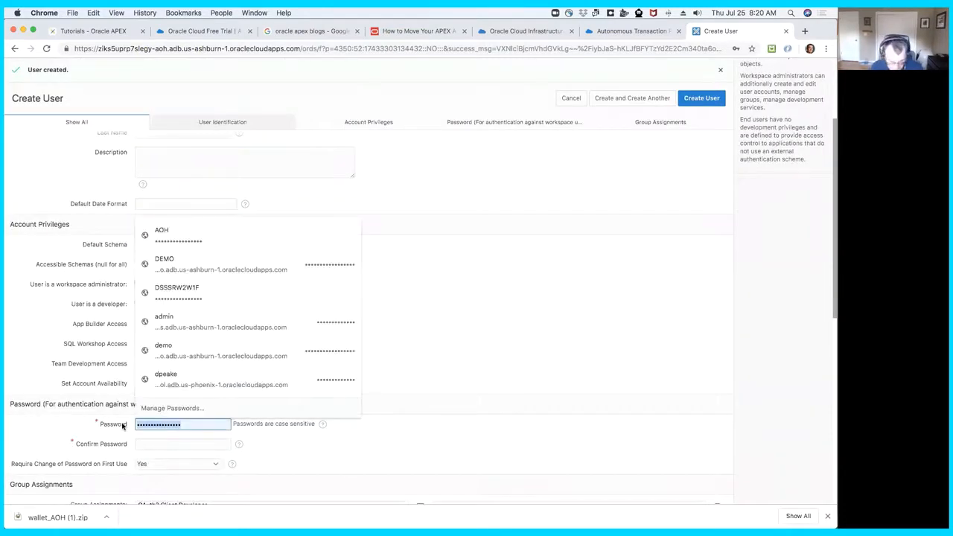
text(W)
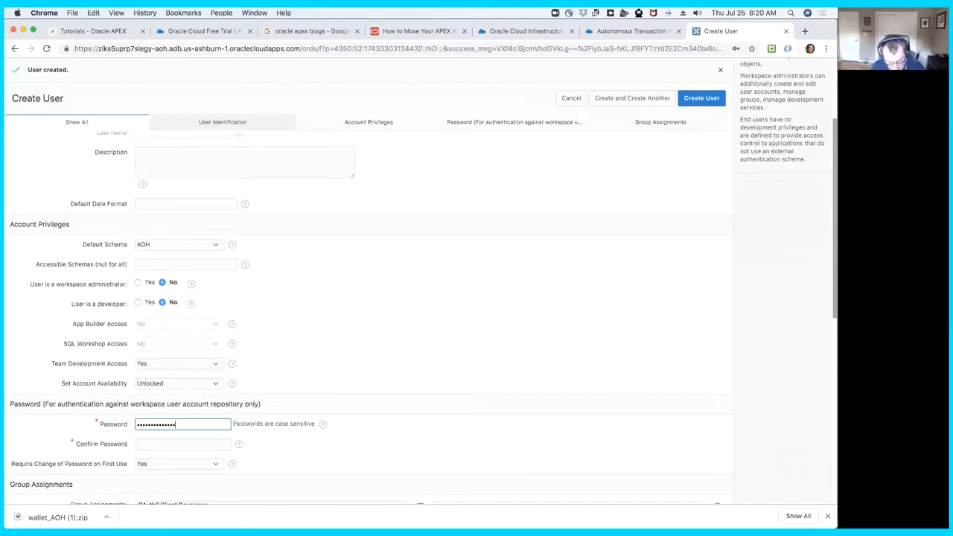
key(Tab)
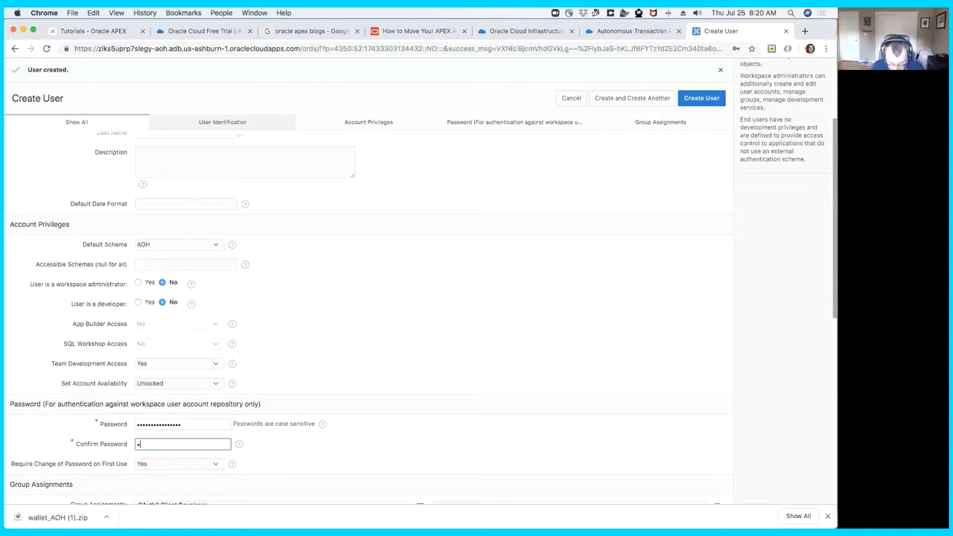
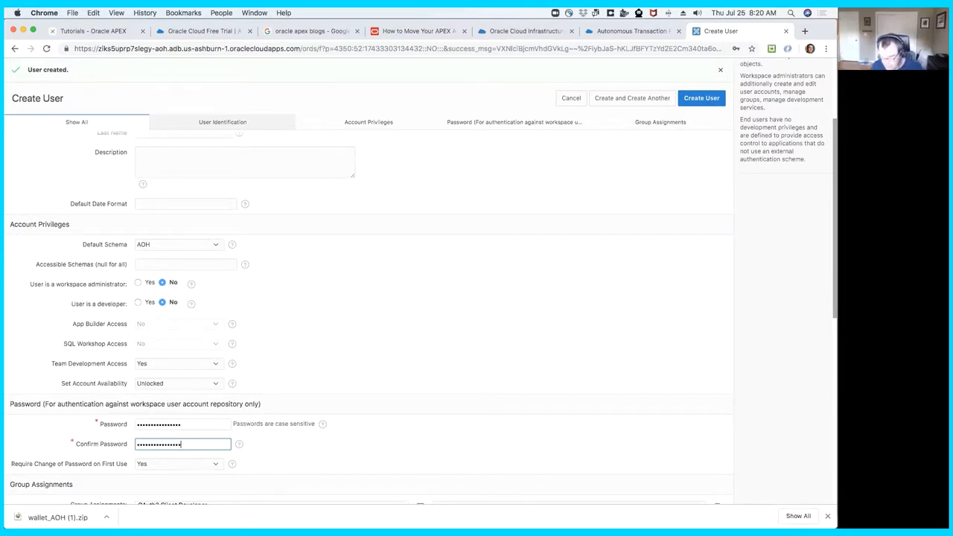
- Set Require Change of Password on First Use to No and create the user, dismissing the browser's offer to save the password
click(145, 464)
click(161, 463)
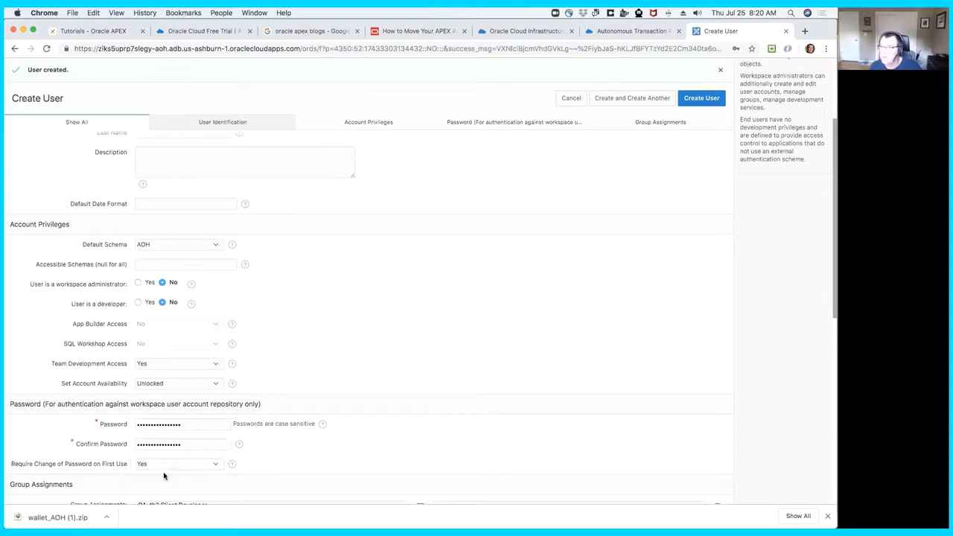
click(168, 467)
click(171, 473)
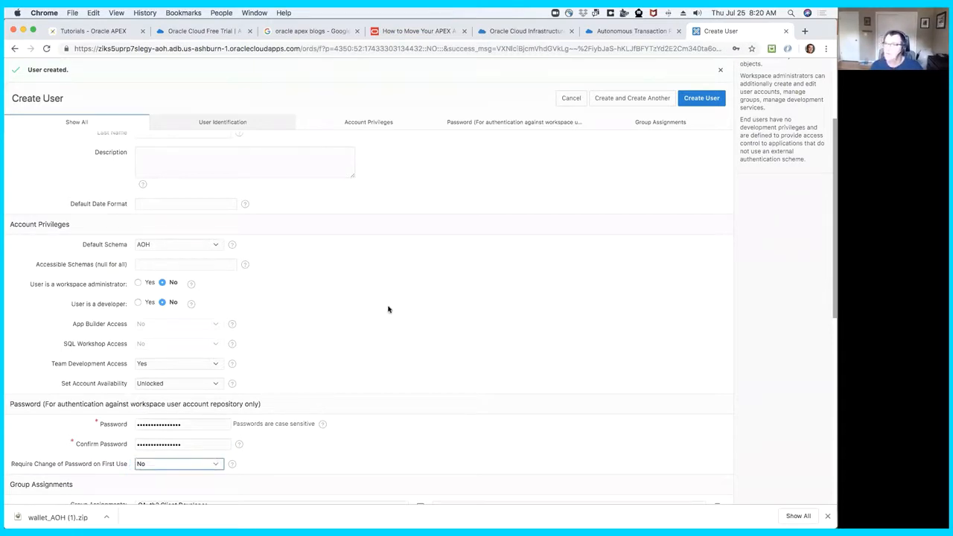
click(711, 101)
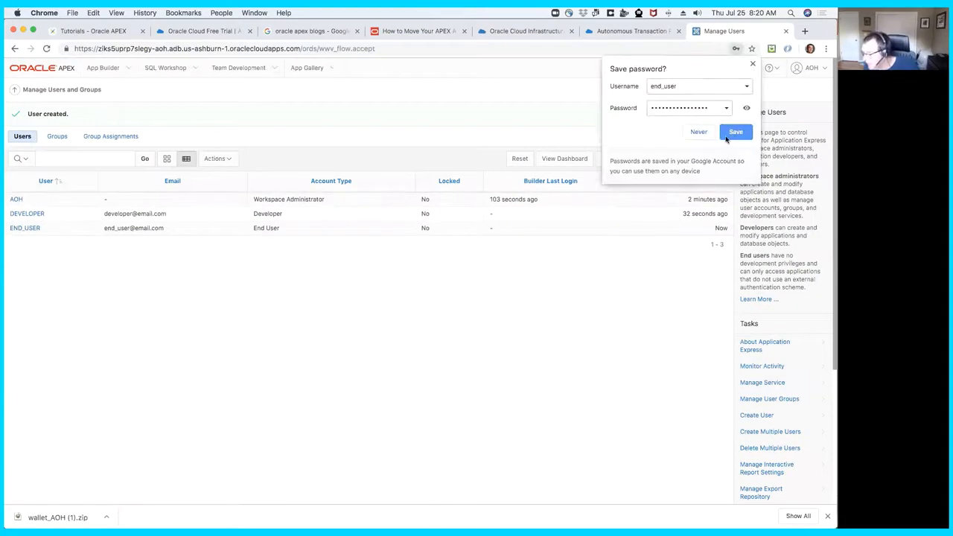
click(752, 64)
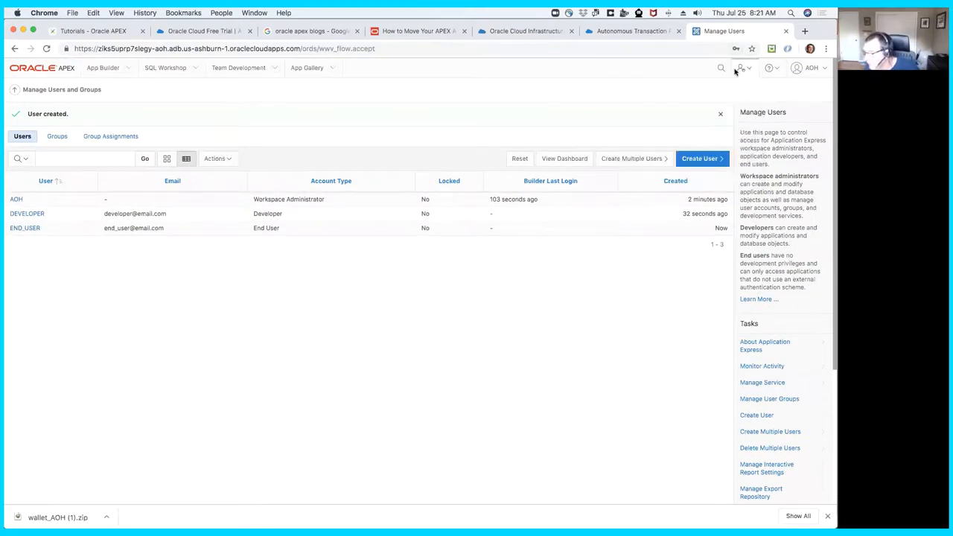
- Return to the APEX workspace home page and copy its address up to f?p=4500:1
click(71, 71)
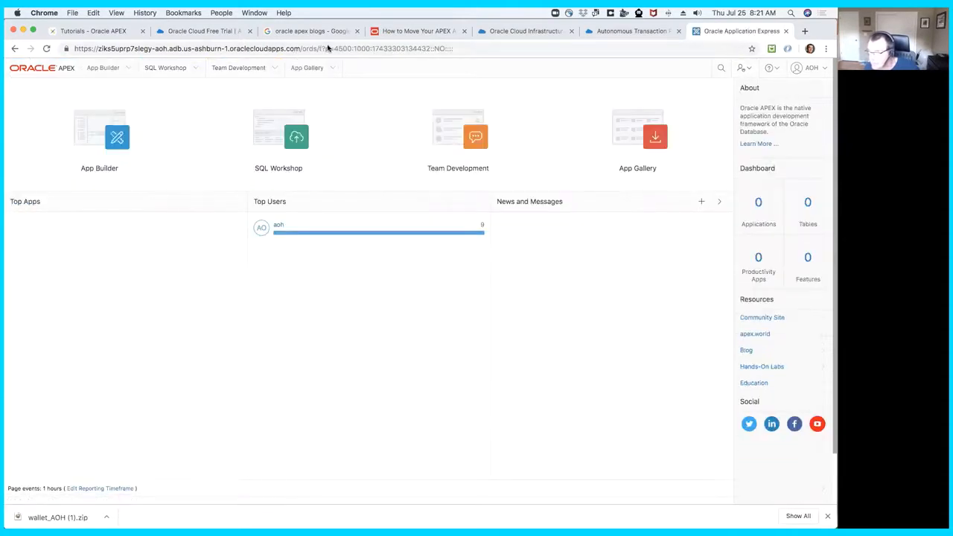
drag(356, 49, 75, 48)
key(super+c)
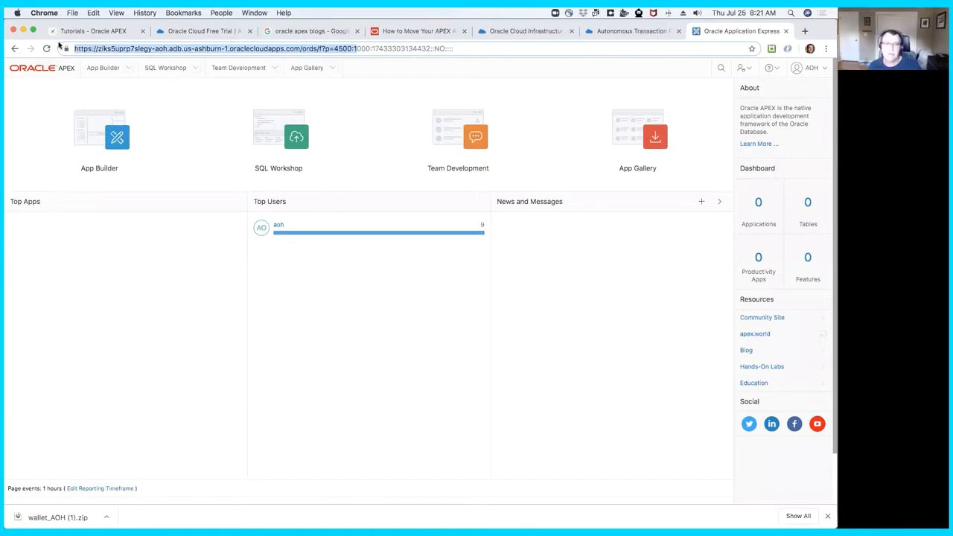
- Switch to Firefox and try to open the copied address through the new tab's web search
click(345, 80)
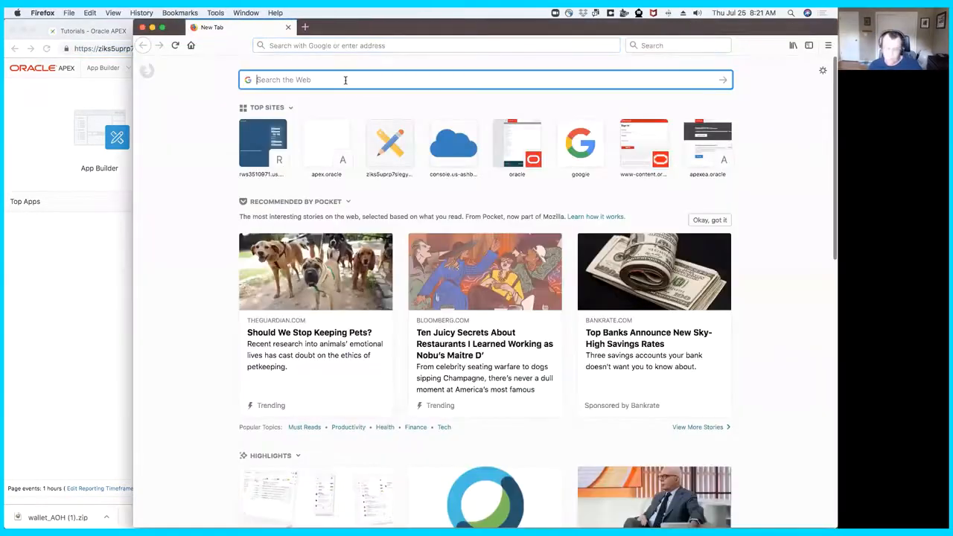
key(super+v)
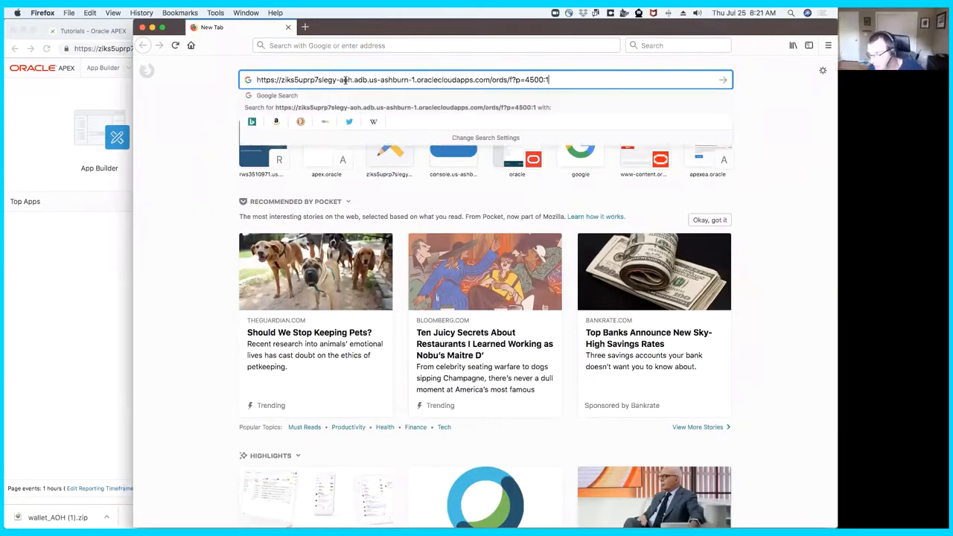
key(Return)
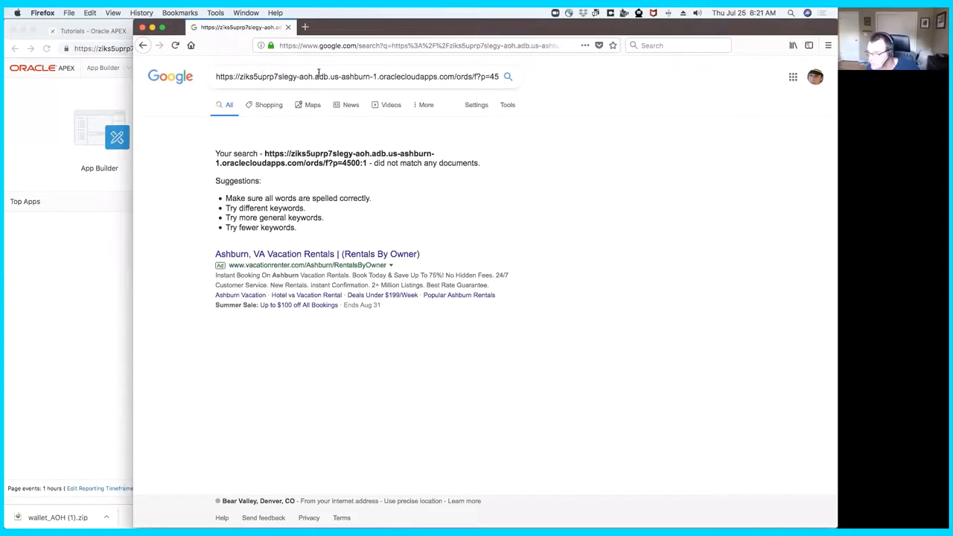
- Replace the Firefox page address with the copied APEX address and load the sign-in page
click(398, 45)
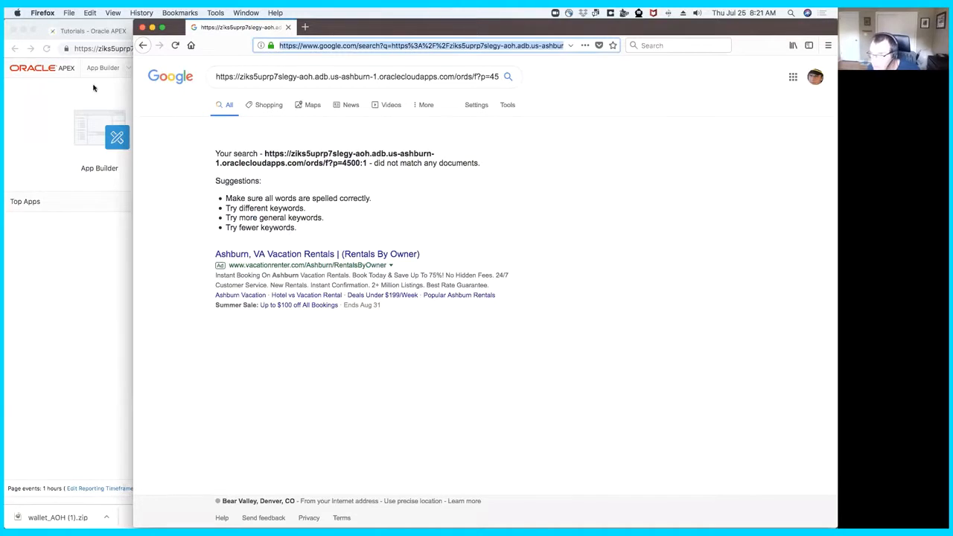
click(112, 96)
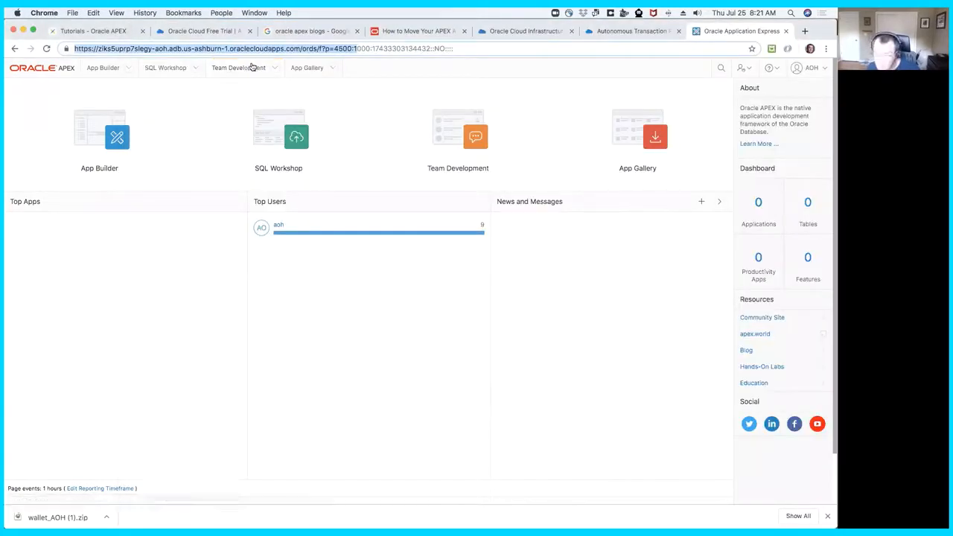
key(super+Tab)
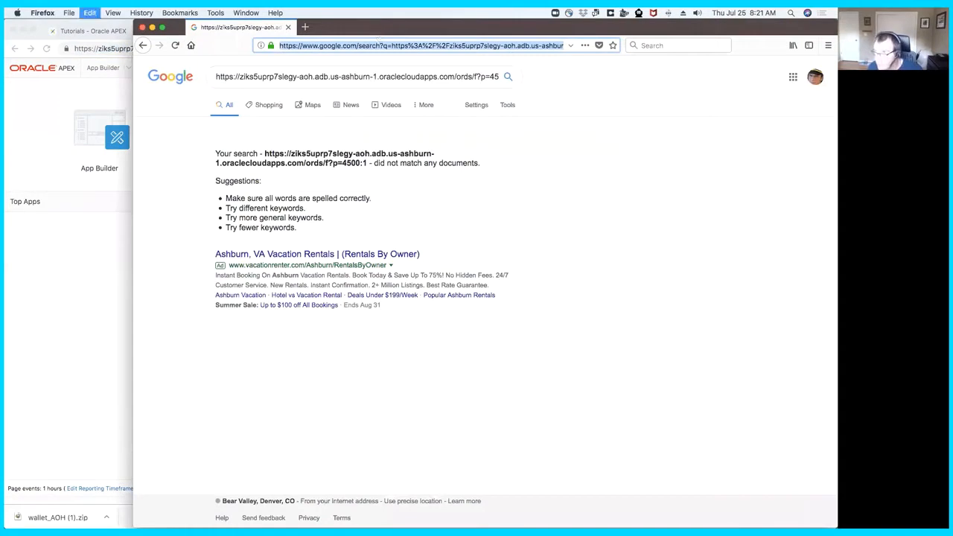
key(BackSpace)
key(super+v)
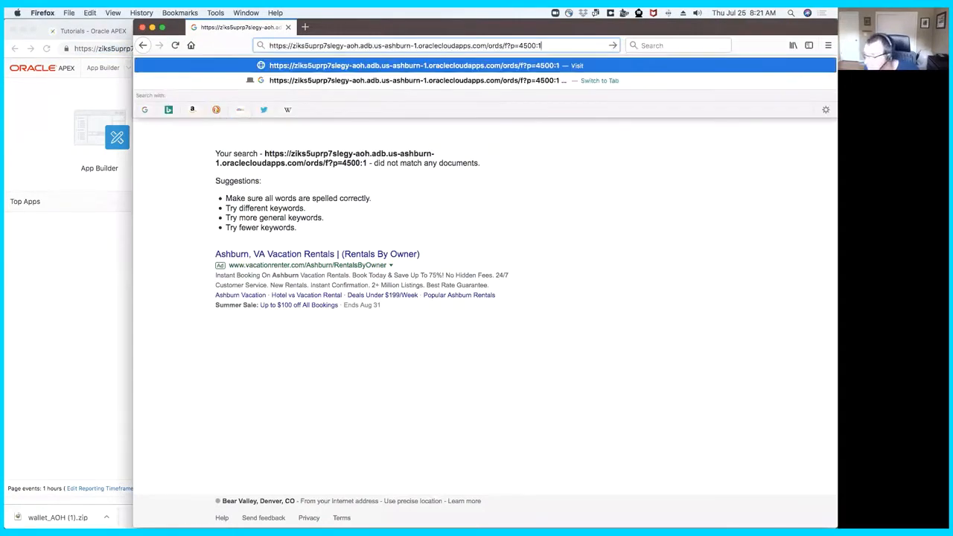
key(Return)
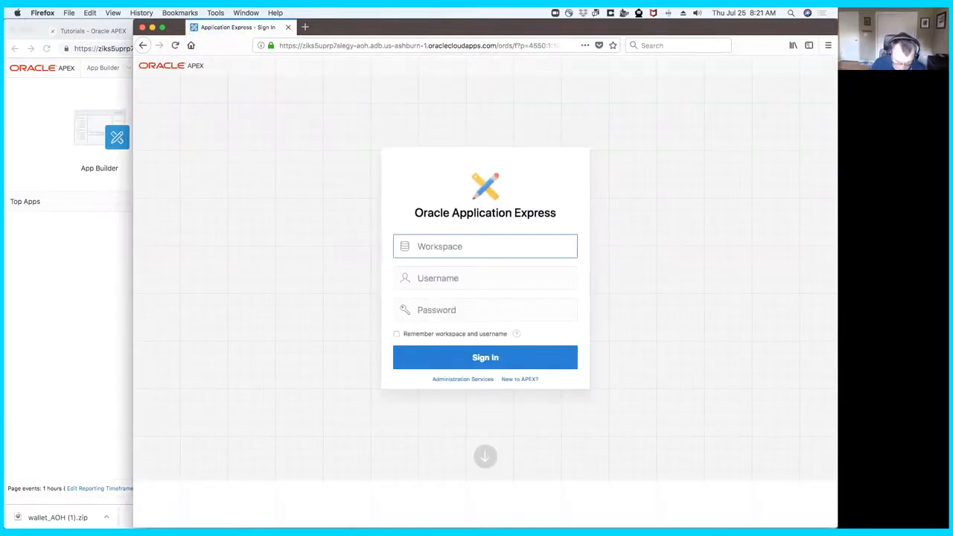
- Fill in the workspace aoh and the username developer on the APEX sign-in form
text(ao)
key(BackSpace)
text(aoh)
key(Tab)
text(d)
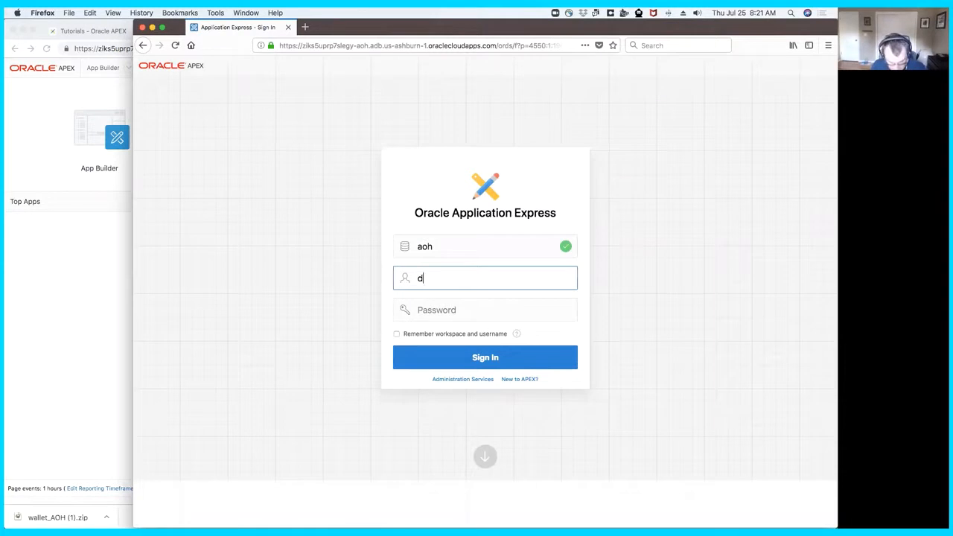
text(eveloper)
key(Tab)
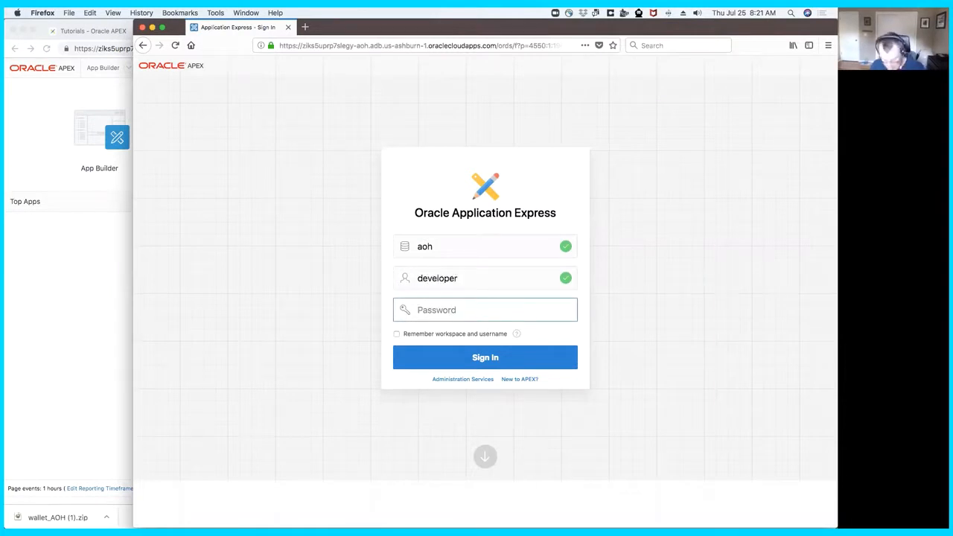
- Enter the developer user's password, have the workspace and username remembered, and sign in, saving the login in the browser
text(••)
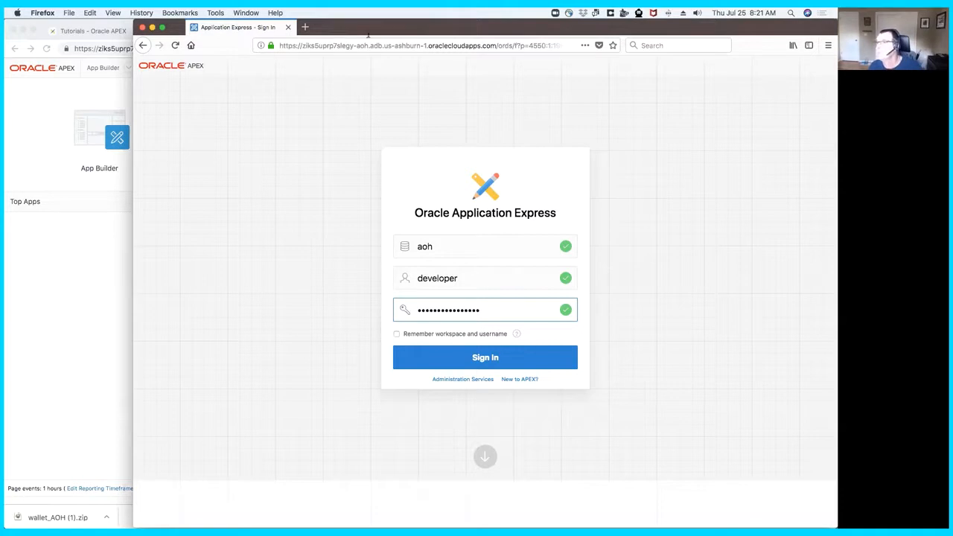
click(397, 333)
click(413, 352)
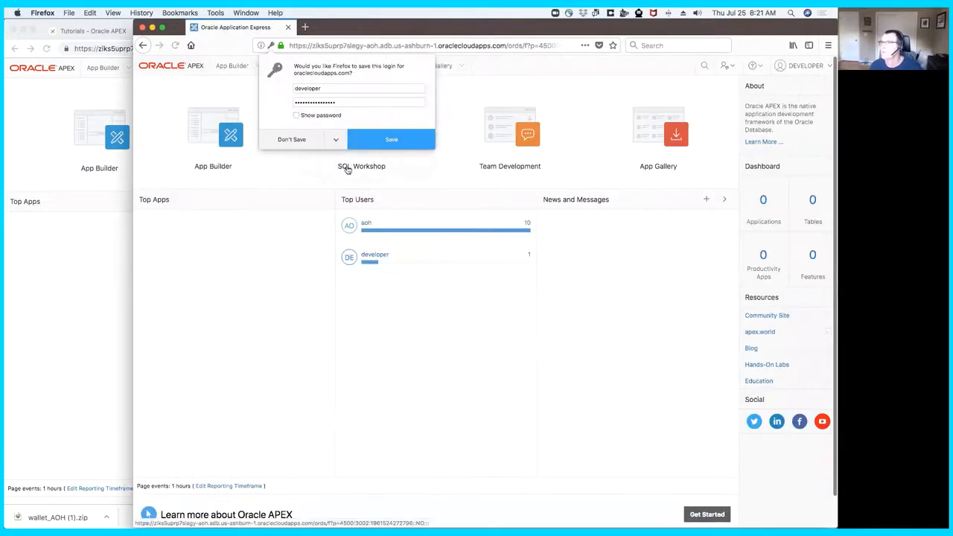
click(401, 137)
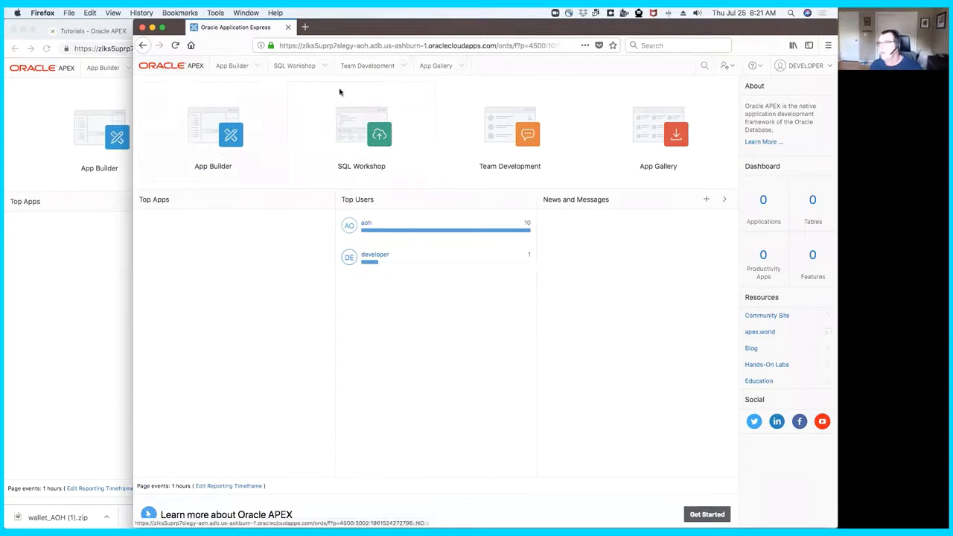
- Install the Project Data sample dataset in English into the AOH schema
click(324, 65)
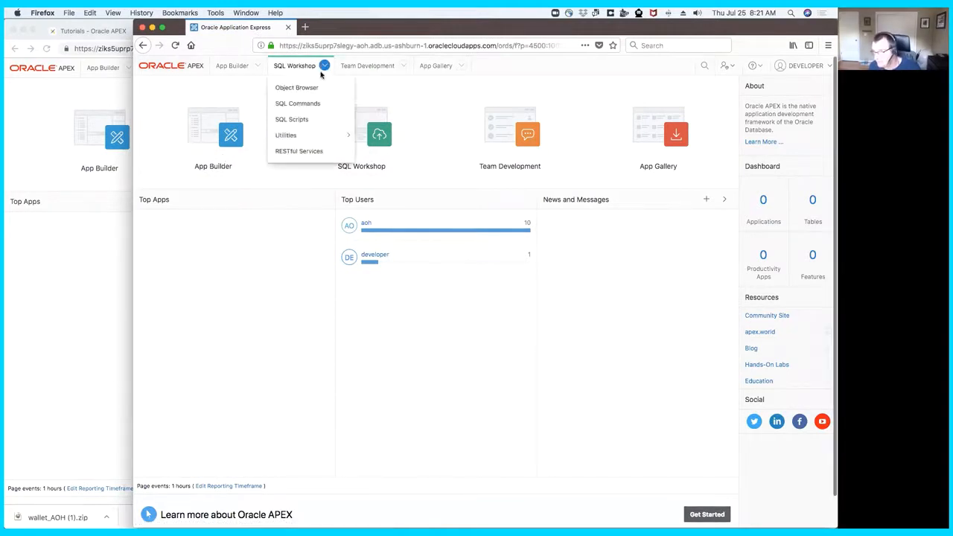
mouse_move(335, 135)
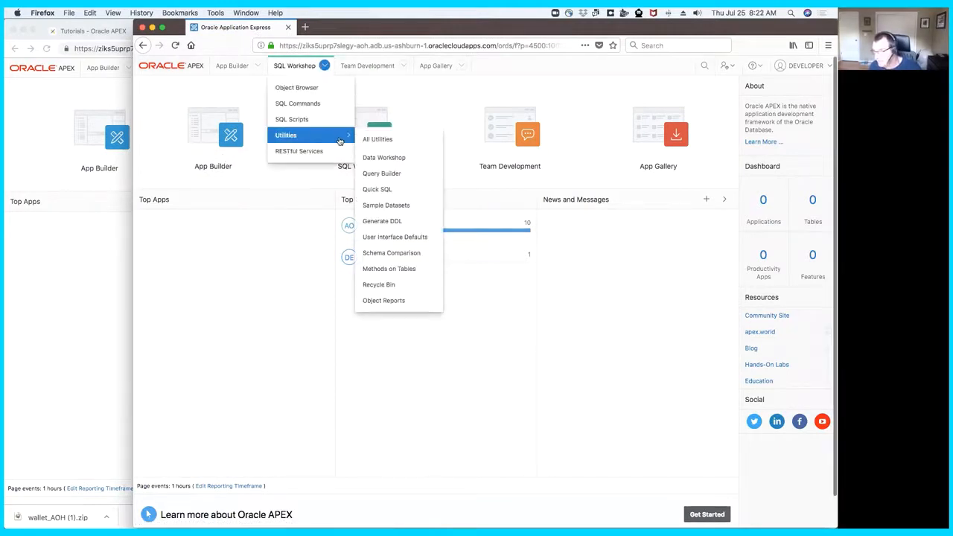
click(412, 206)
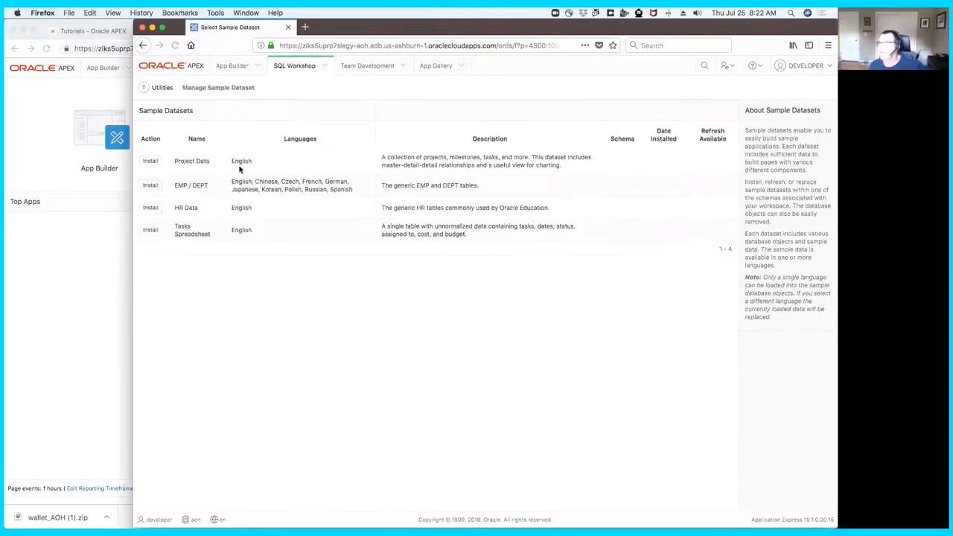
click(151, 162)
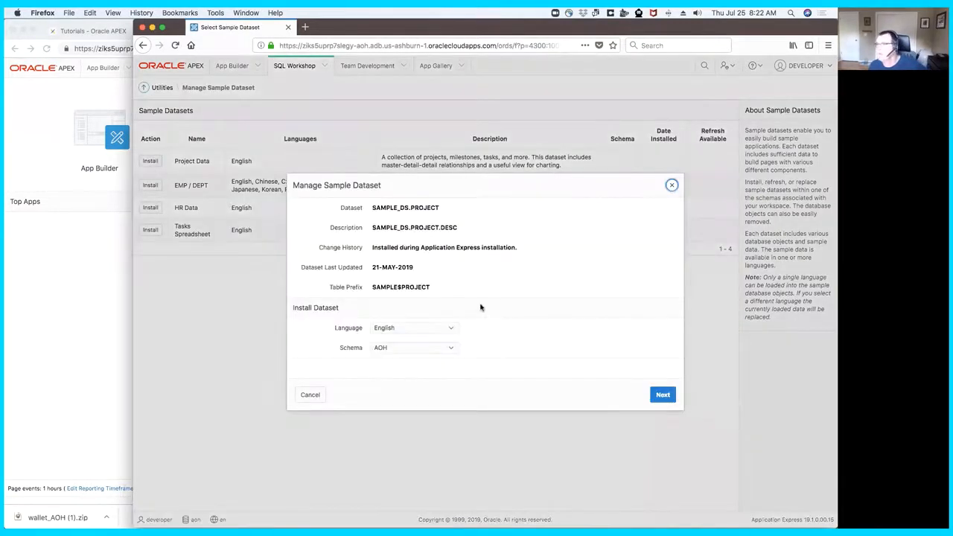
click(662, 394)
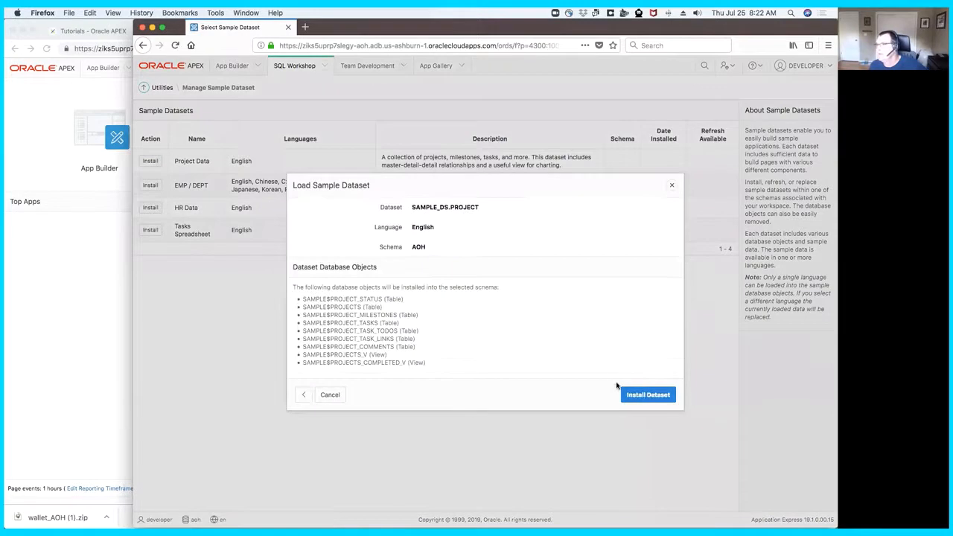
click(649, 396)
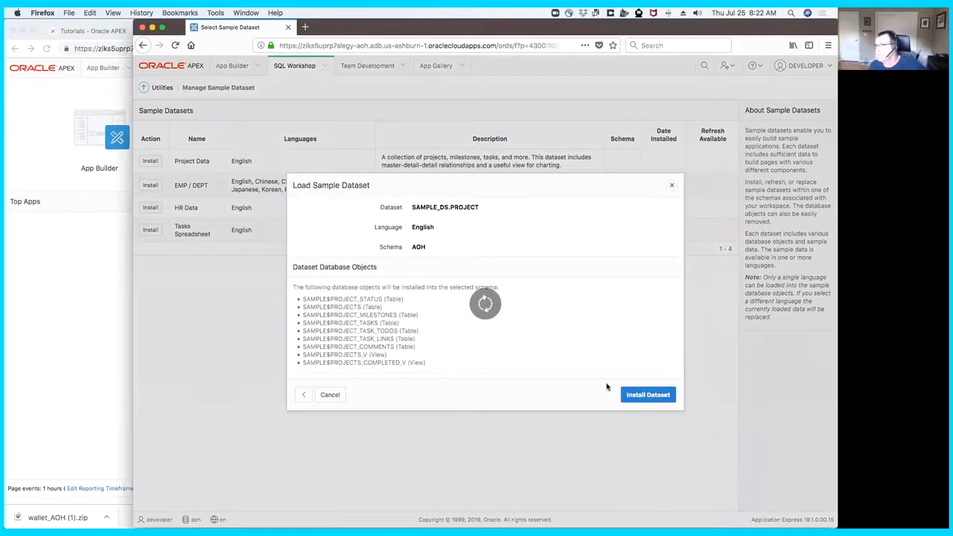
- Try to create an application from the installed dataset, then return to the sample datasets list
click(614, 394)
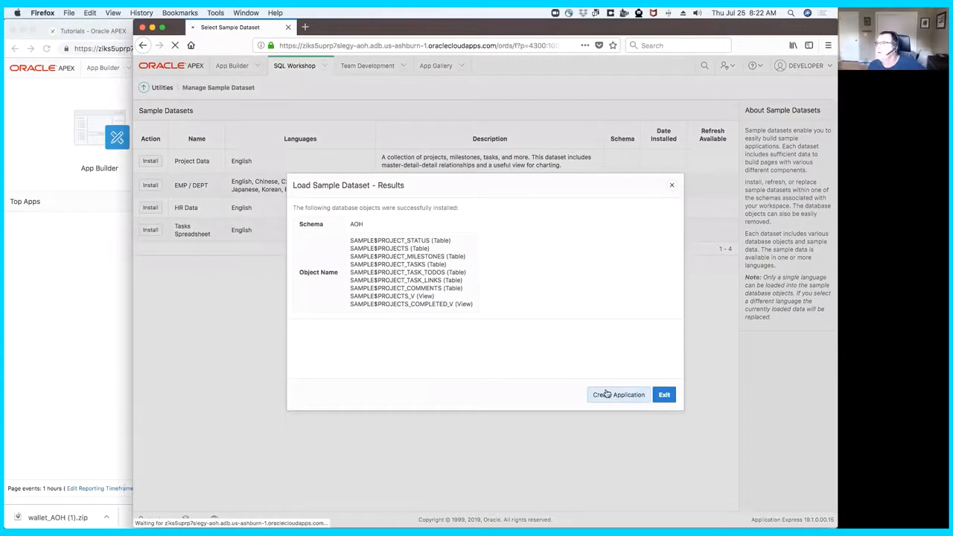
click(607, 396)
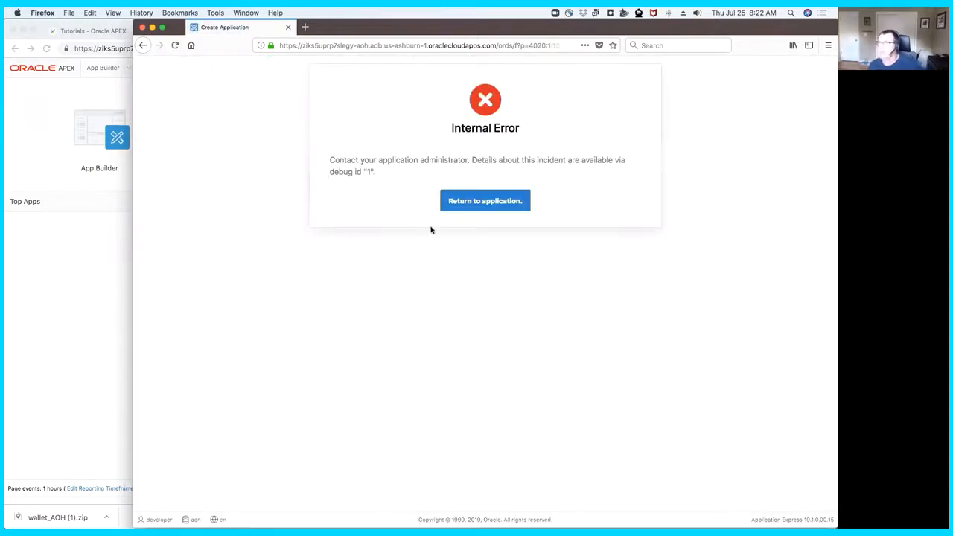
click(468, 204)
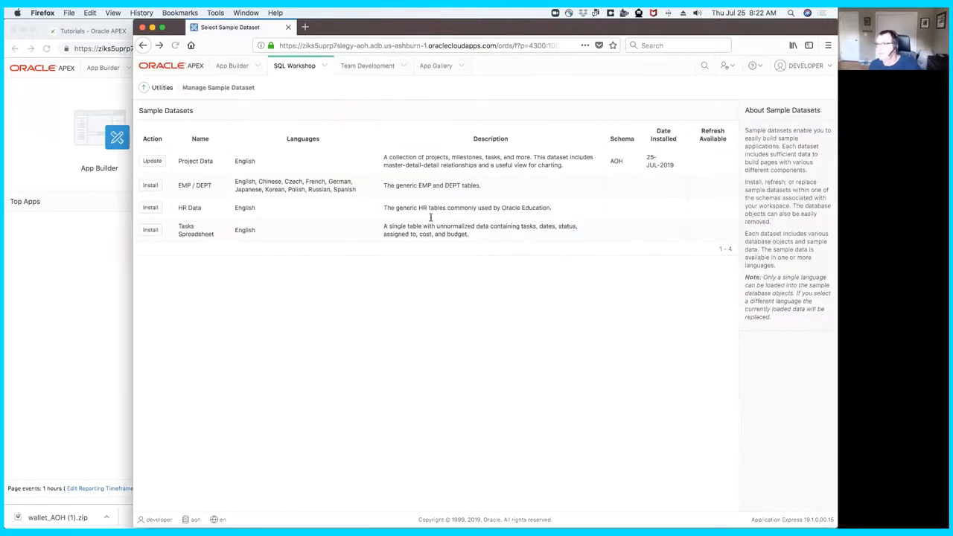
- Refresh the installed Project Data sample dataset in the AOH schema
click(153, 161)
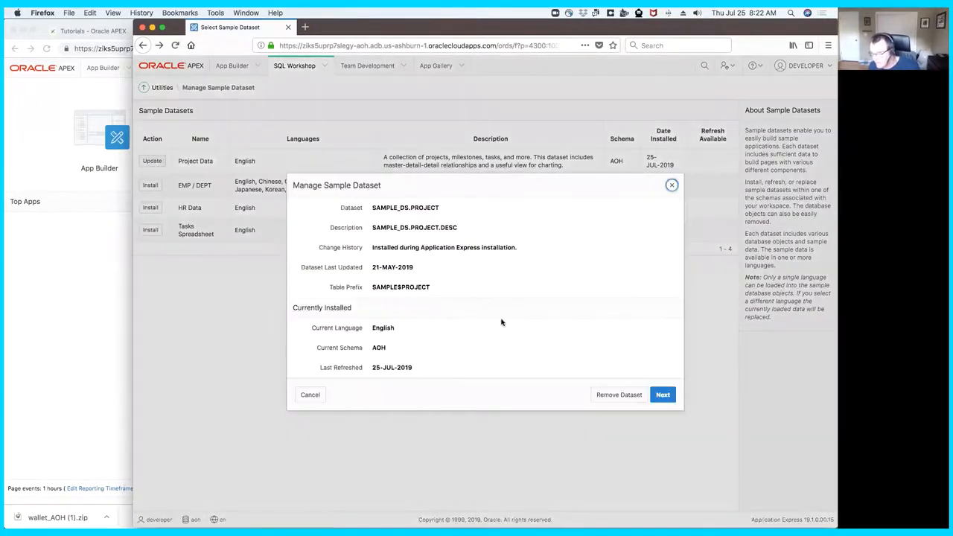
click(654, 395)
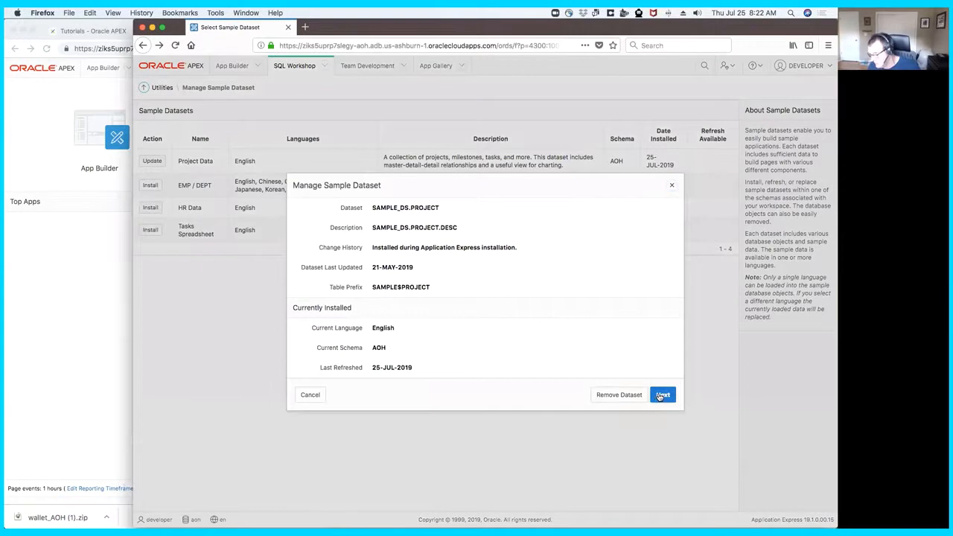
click(620, 400)
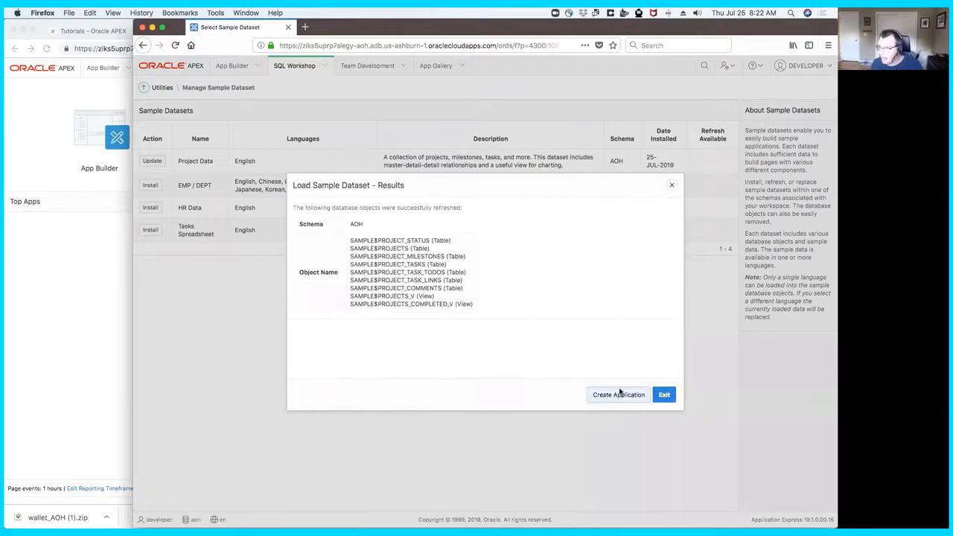
- Create the Demonstration - Projects application from the dataset with the proposed pages, features and settings
click(617, 397)
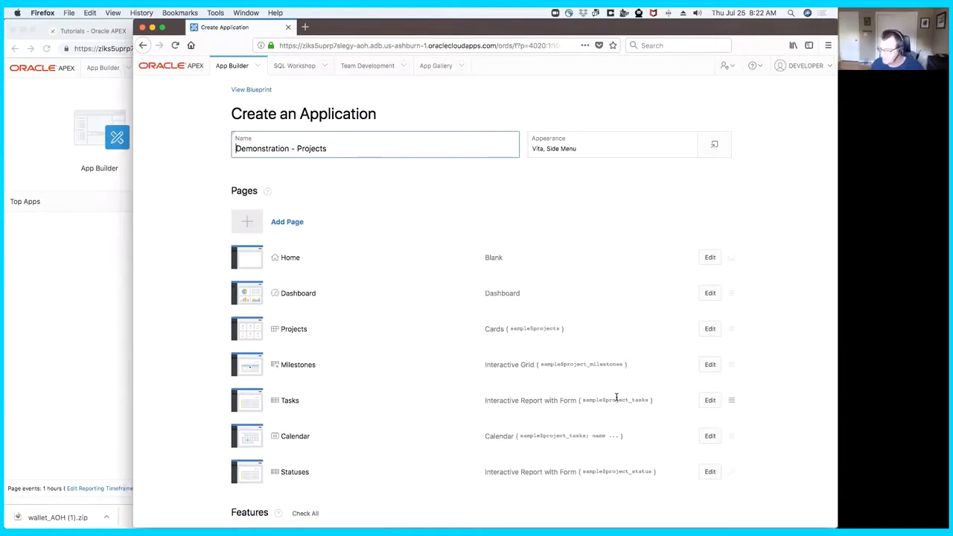
scroll(623, 419, down, 5)
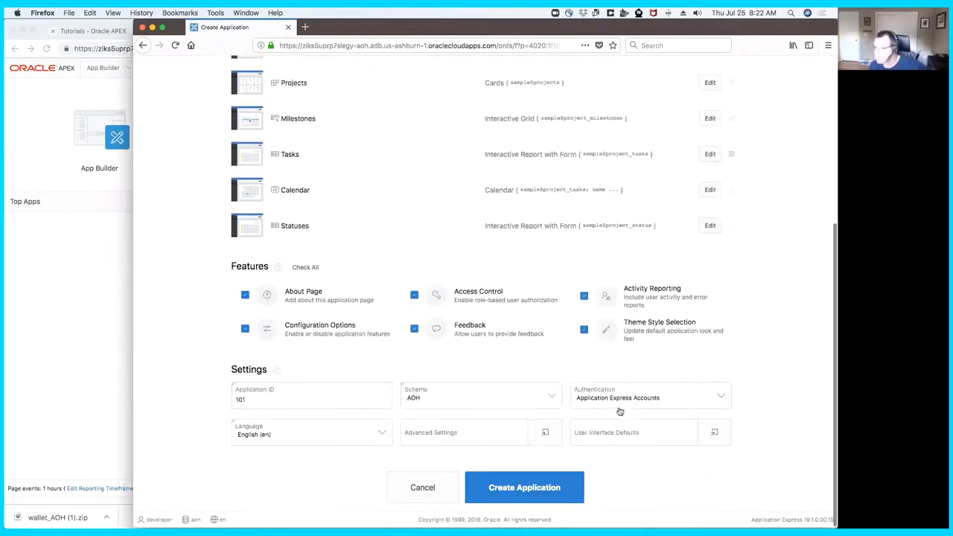
click(568, 477)
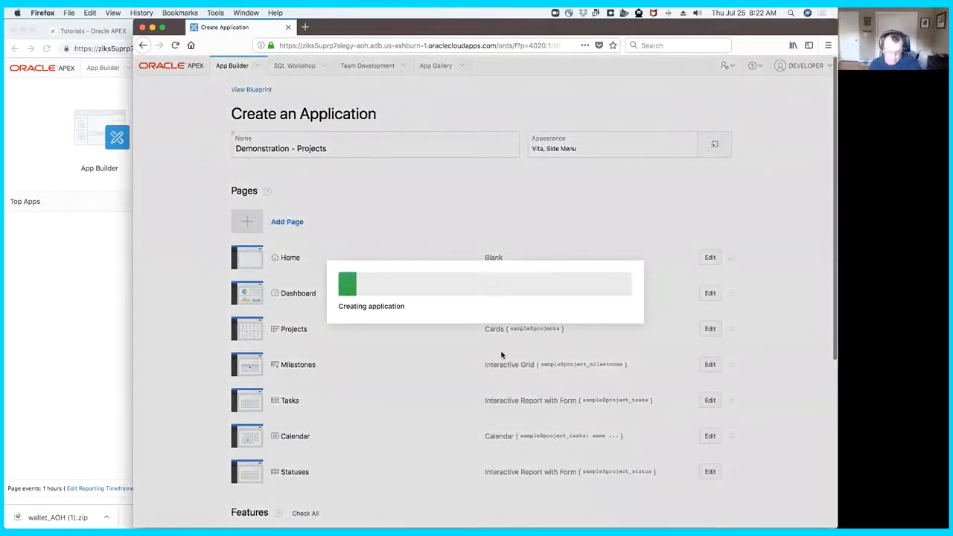
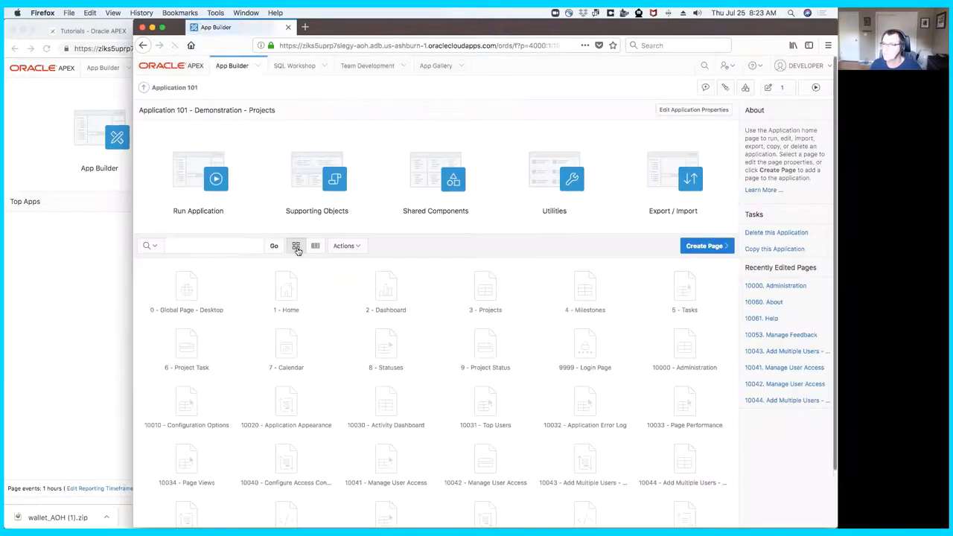
- Run the Demonstration - Projects application, signing in as developer, and open its Administration page
click(233, 194)
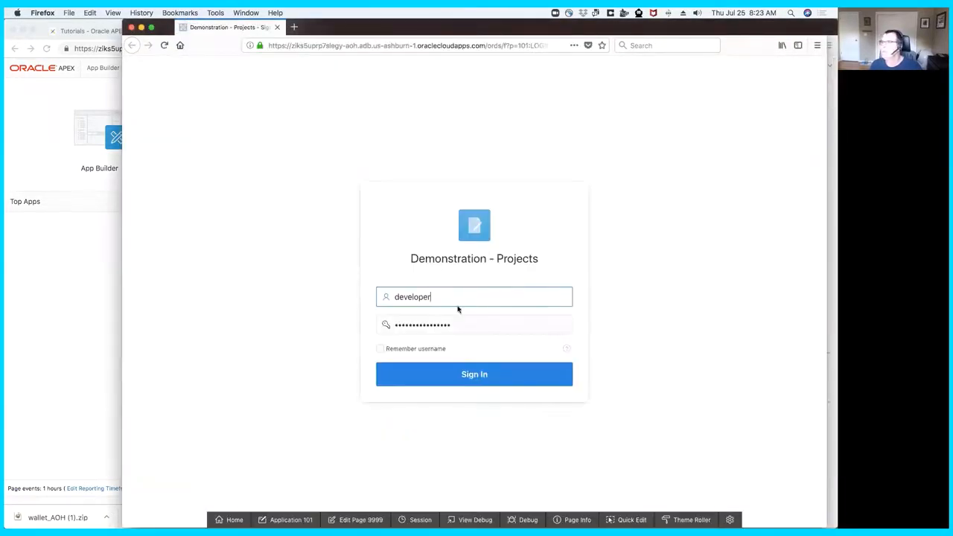
click(479, 375)
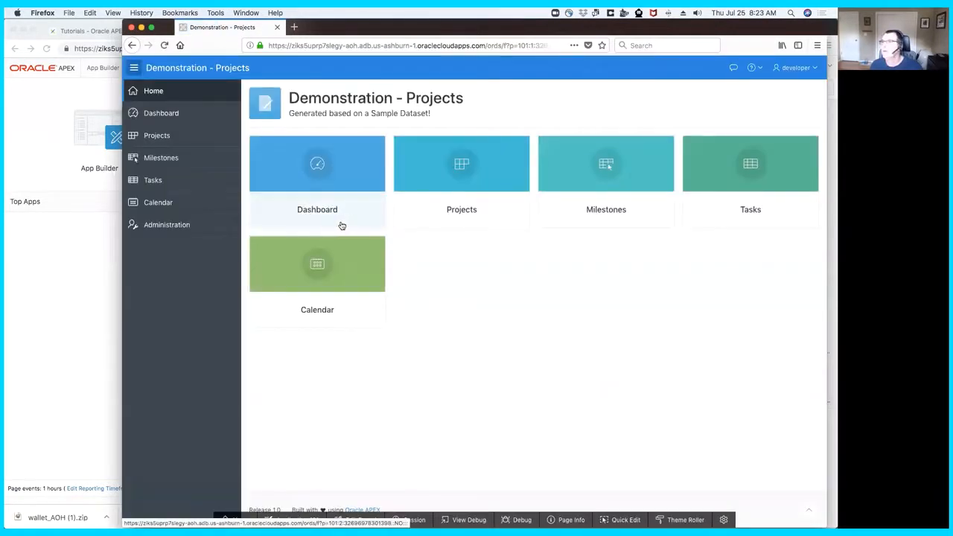
click(180, 225)
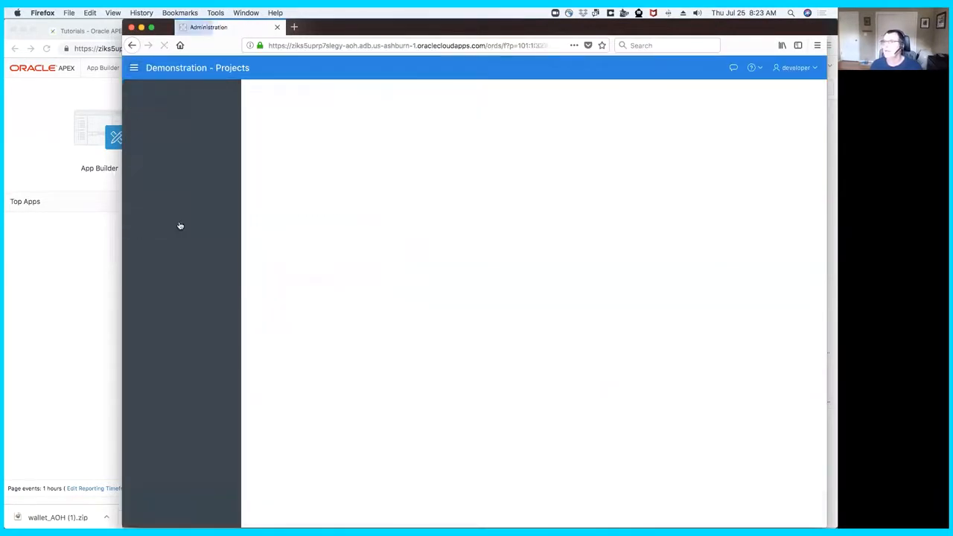
- Add end_user with the Contributor role to the application's user access list
click(601, 265)
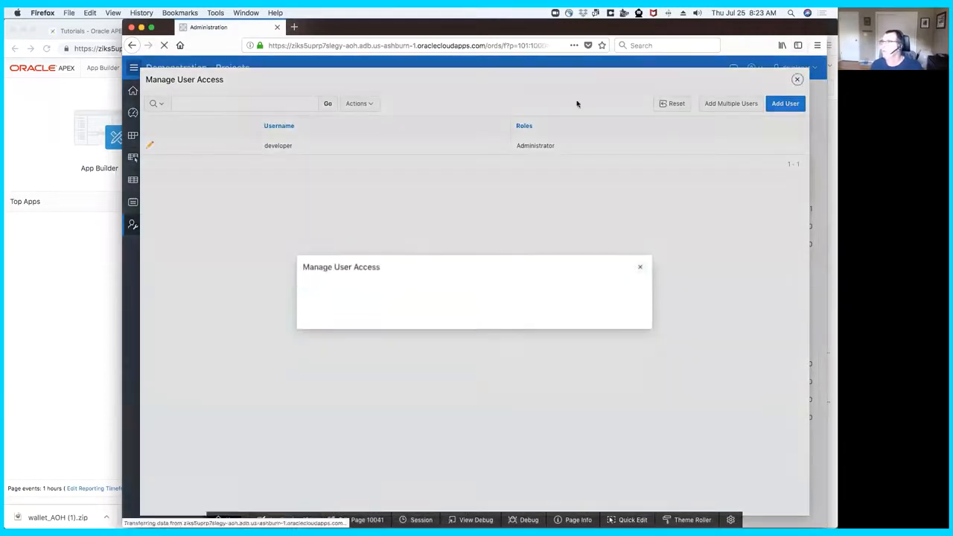
text(end_user)
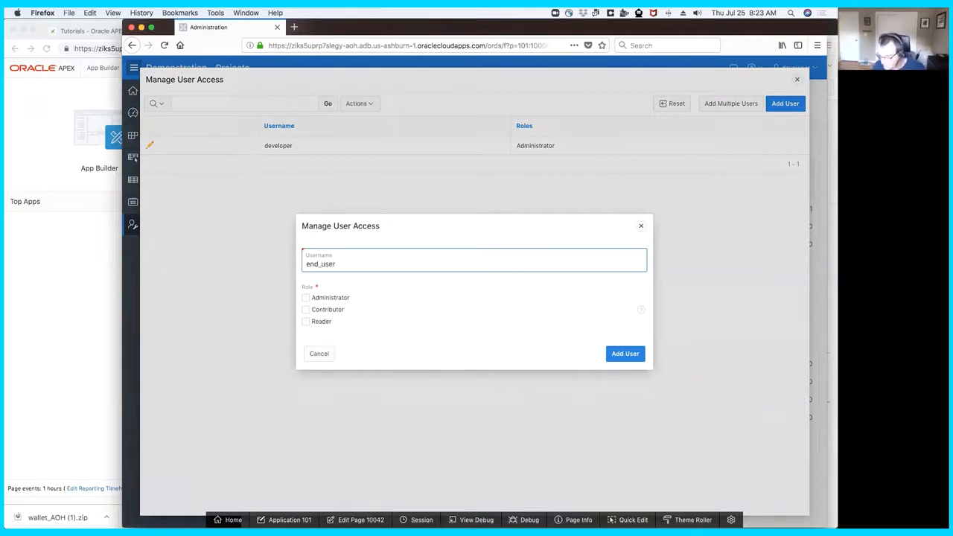
click(307, 310)
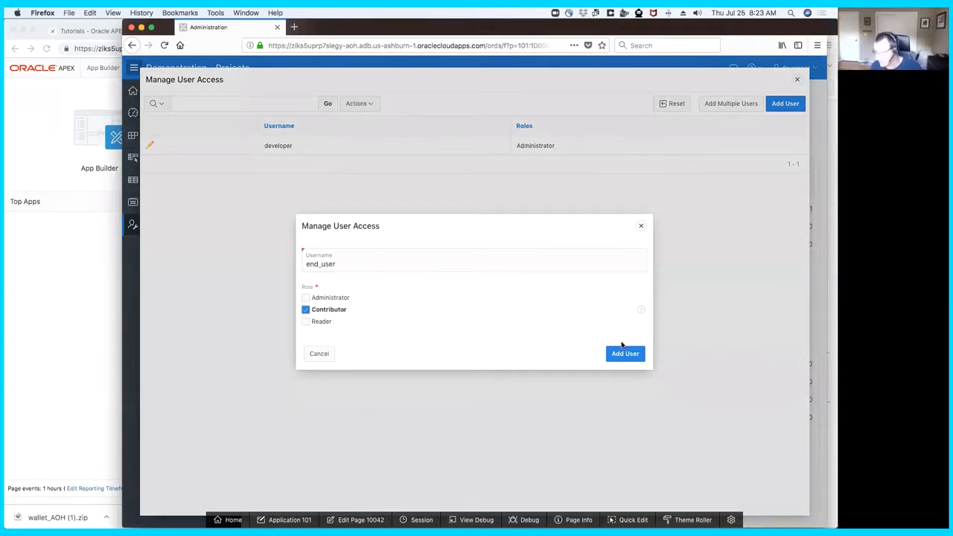
click(623, 353)
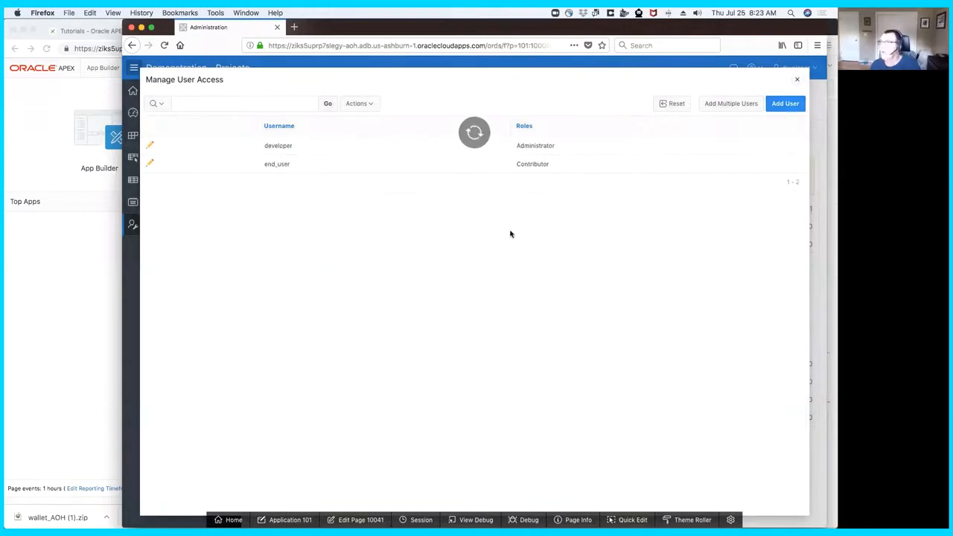
click(796, 79)
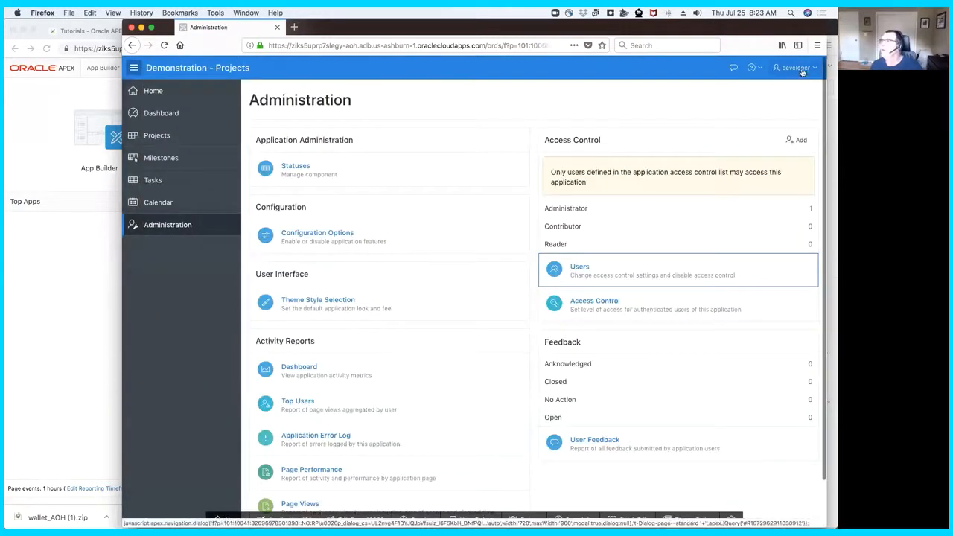
- Sign out of the application and sign back in as end_user
click(797, 68)
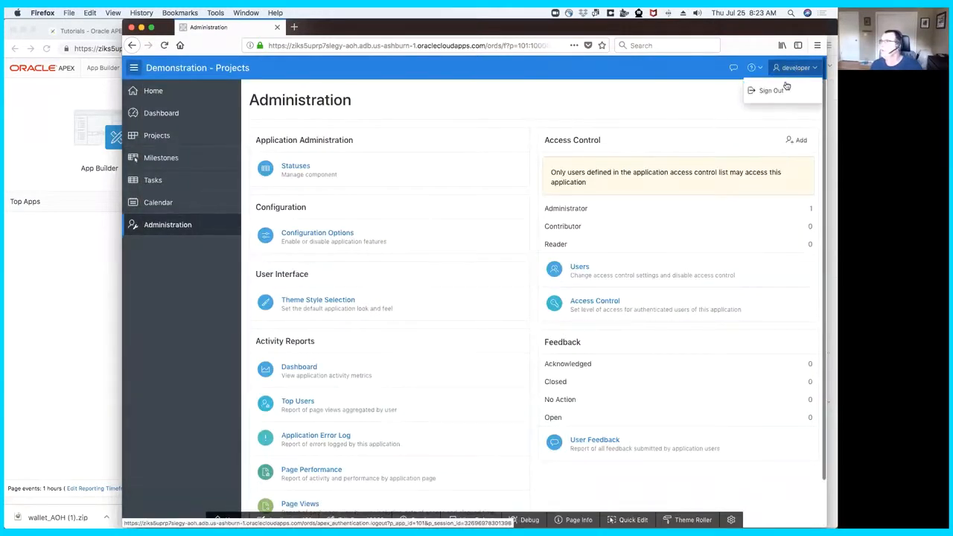
click(783, 91)
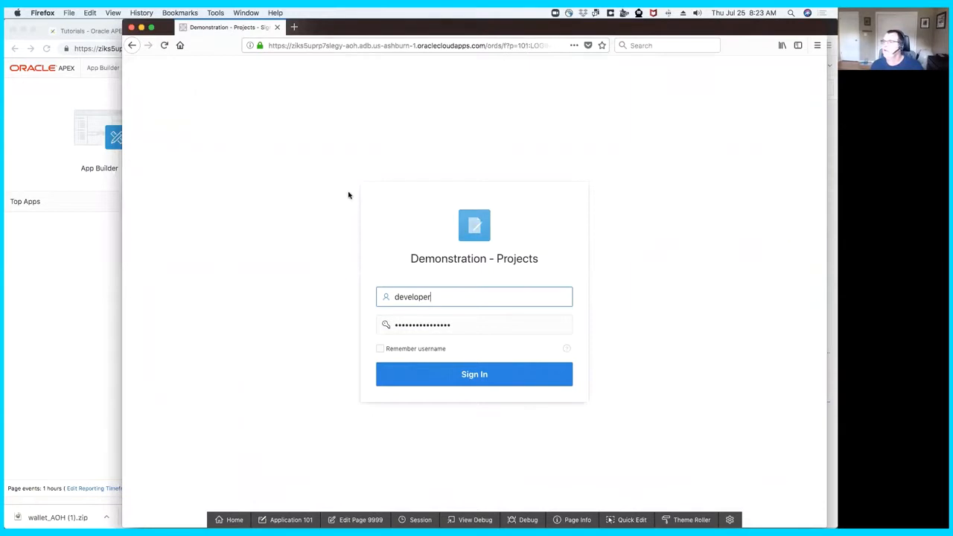
drag(440, 299, 373, 300)
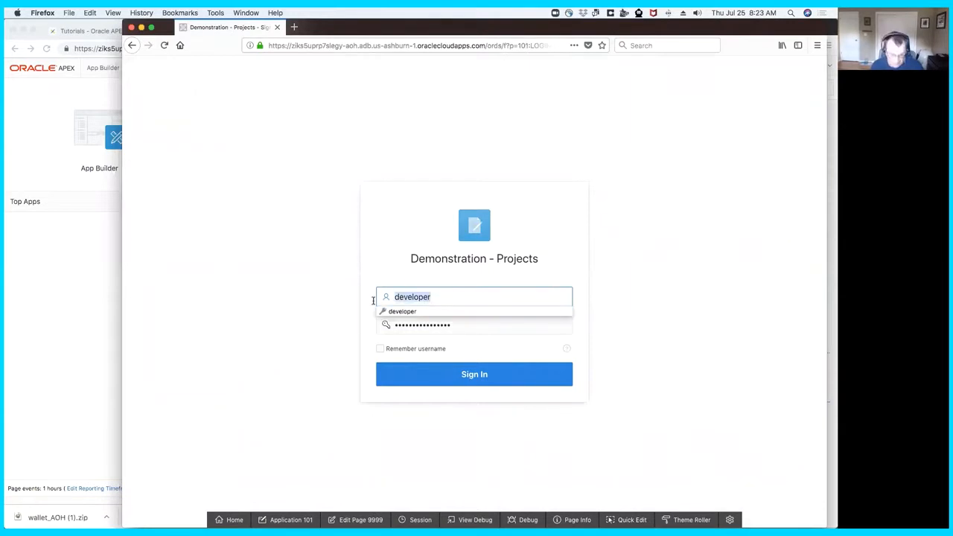
text(end_user)
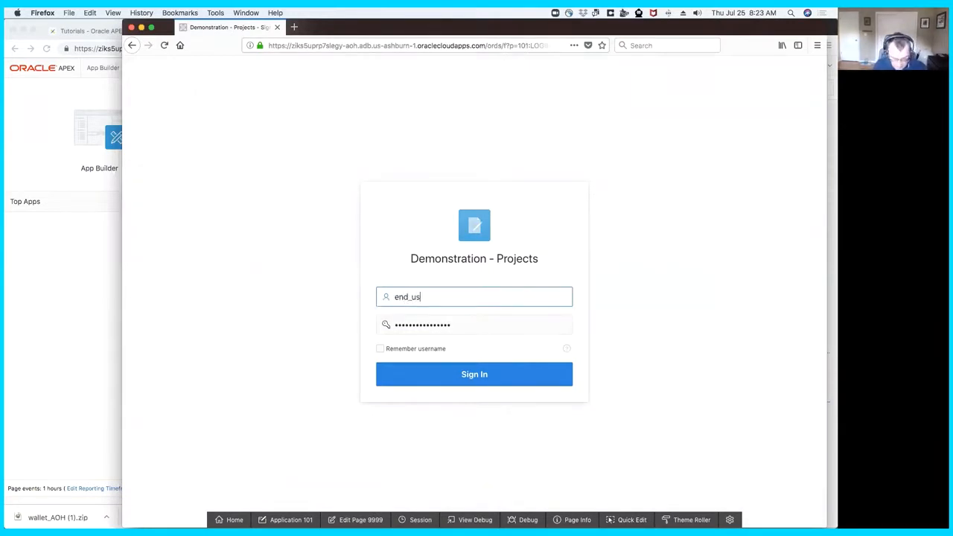
key(Tab)
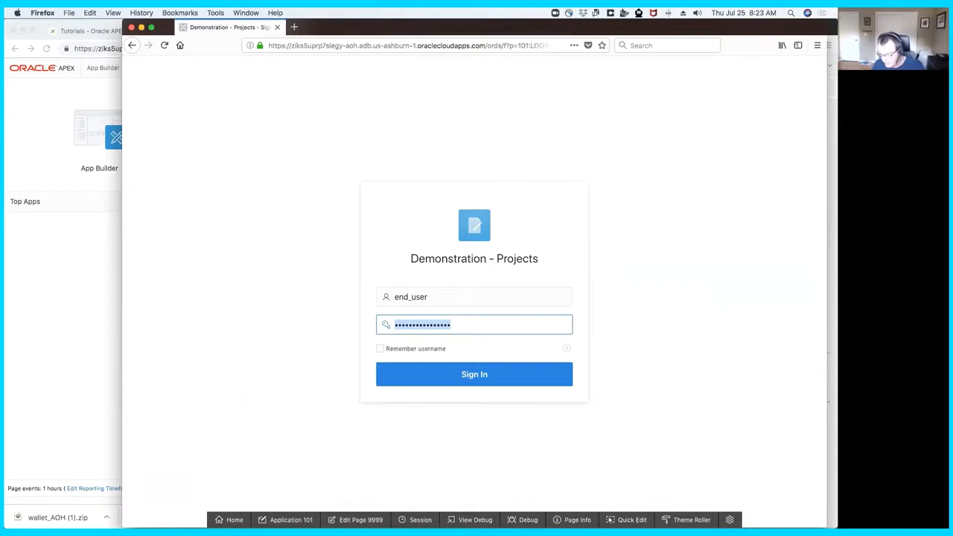
click(430, 367)
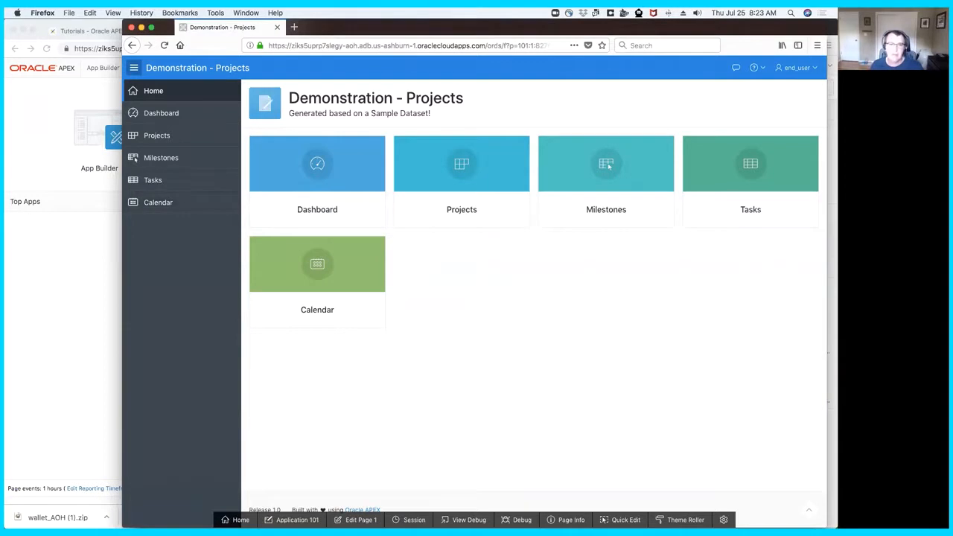
- Switch to Terminal and review the Data Pump import log for errors and imported schemas
click(87, 295)
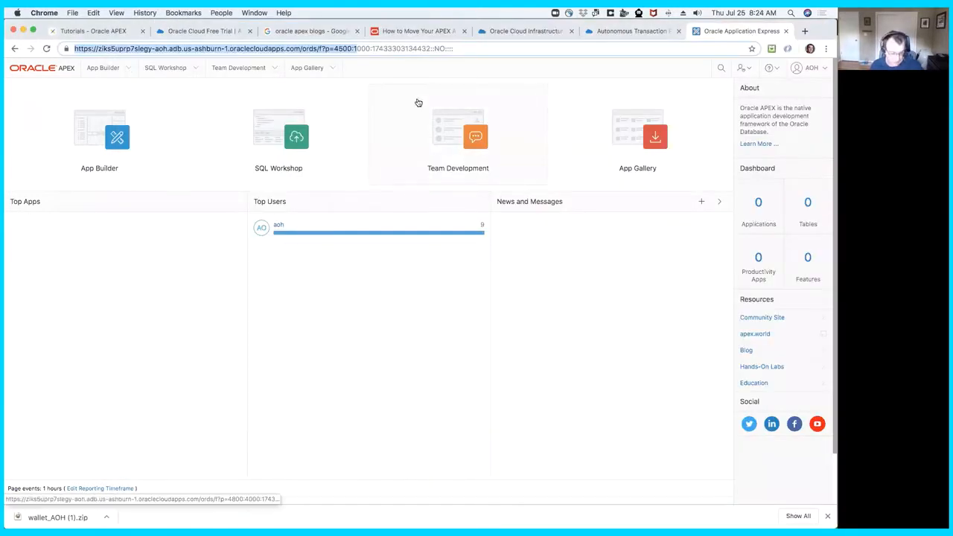
key(super+Tab)
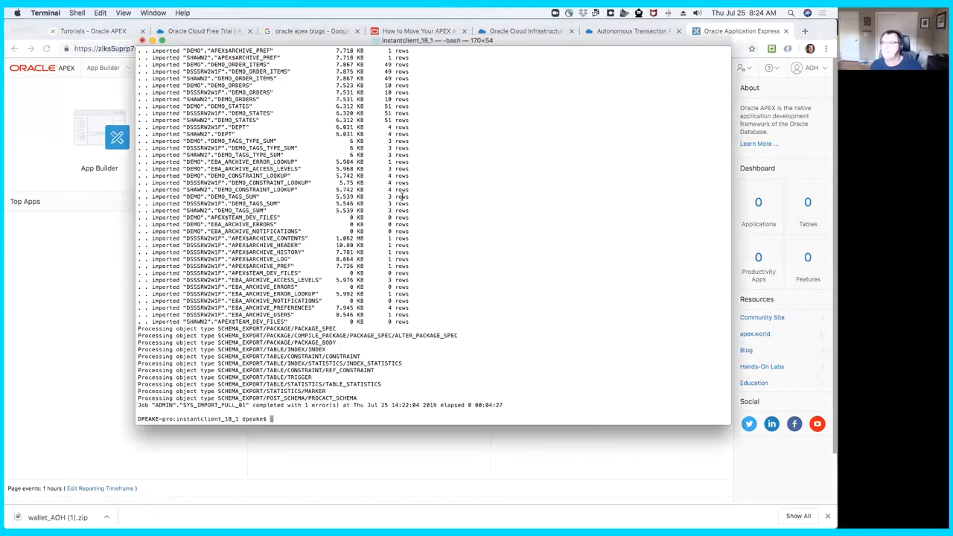
scroll(332, 187, up, 15)
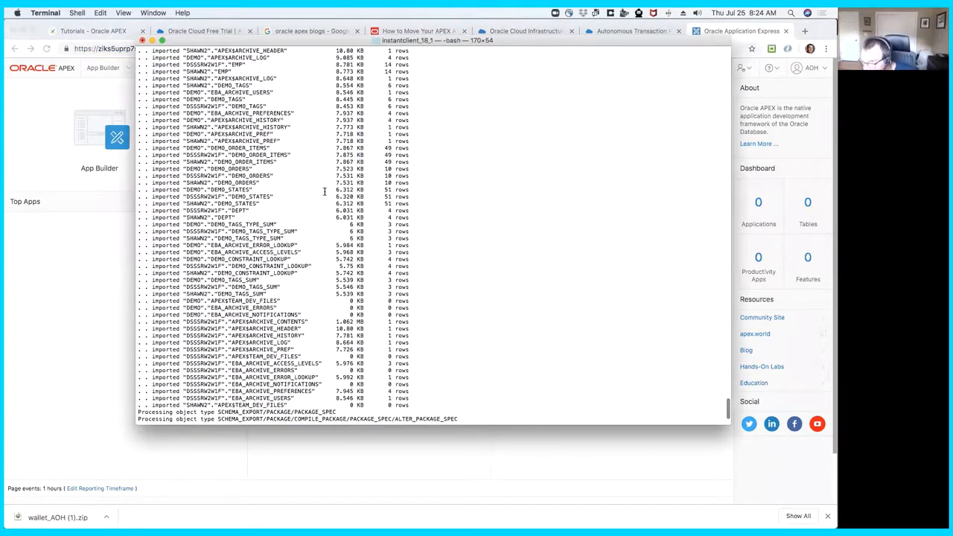
scroll(325, 190, down, 8)
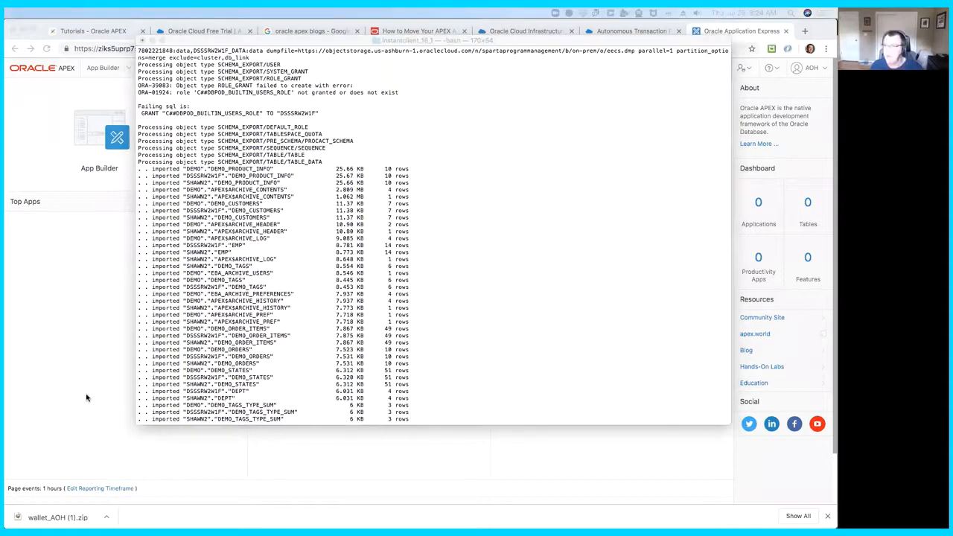
click(459, 382)
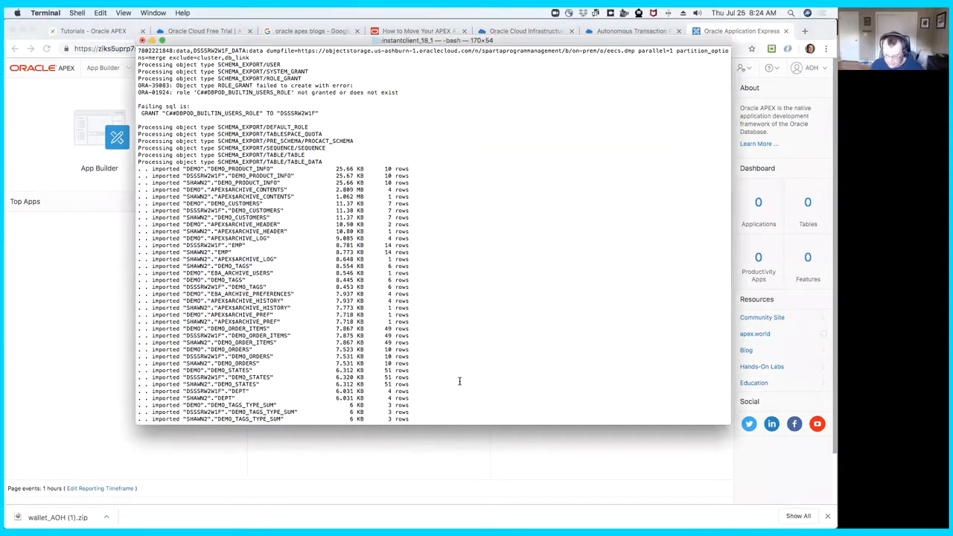
- Try to connect to aoh_high as admin with SQL*Plus, supplying the account password
key(Return)
key(Up)
key(Up)
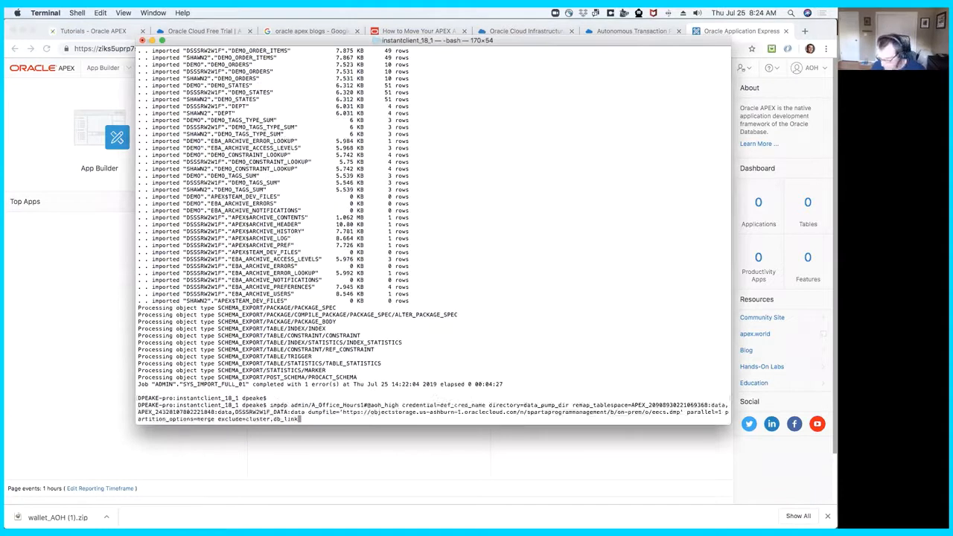
key(Return)
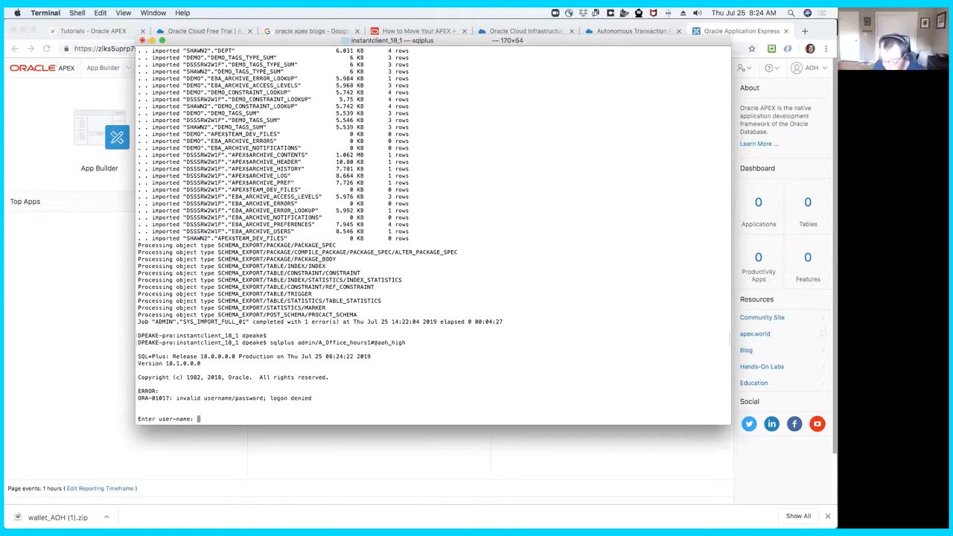
- Retry the SQL*Plus login from its user-name prompt with the admin user and the account password
text(dmin/)
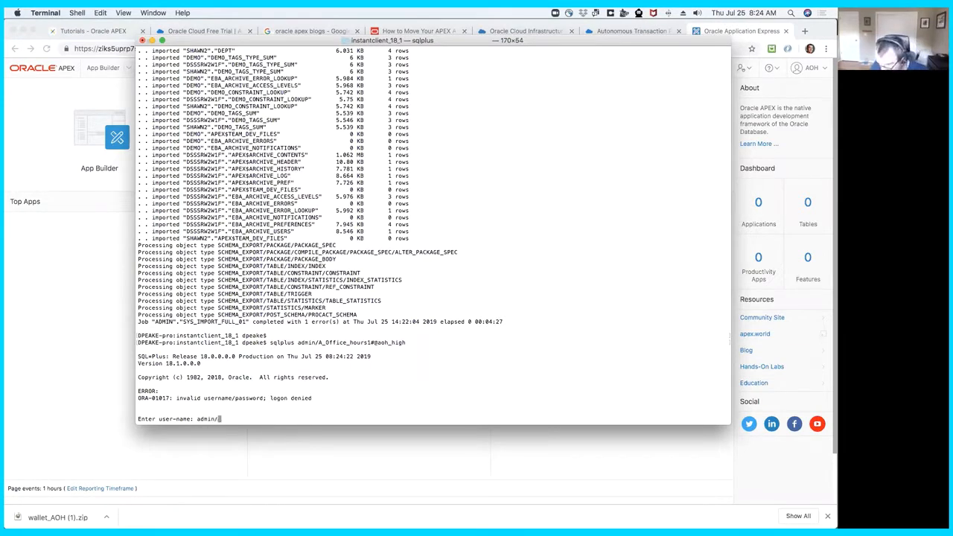
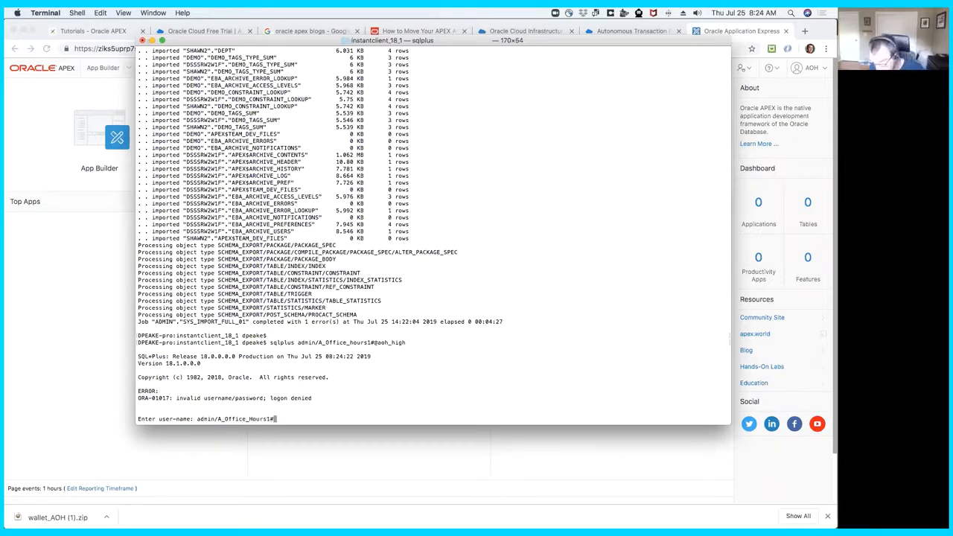
key(Return)
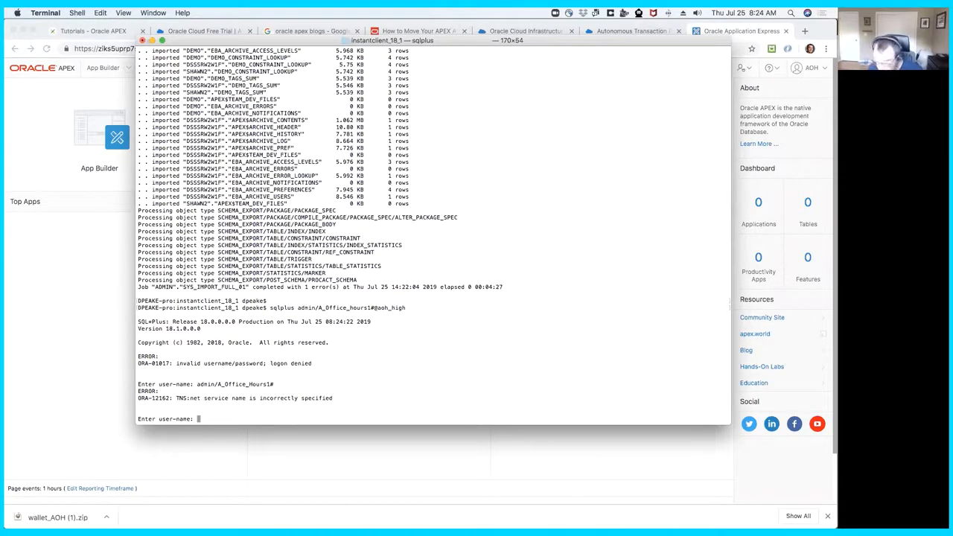
key(Up)
key(Up)
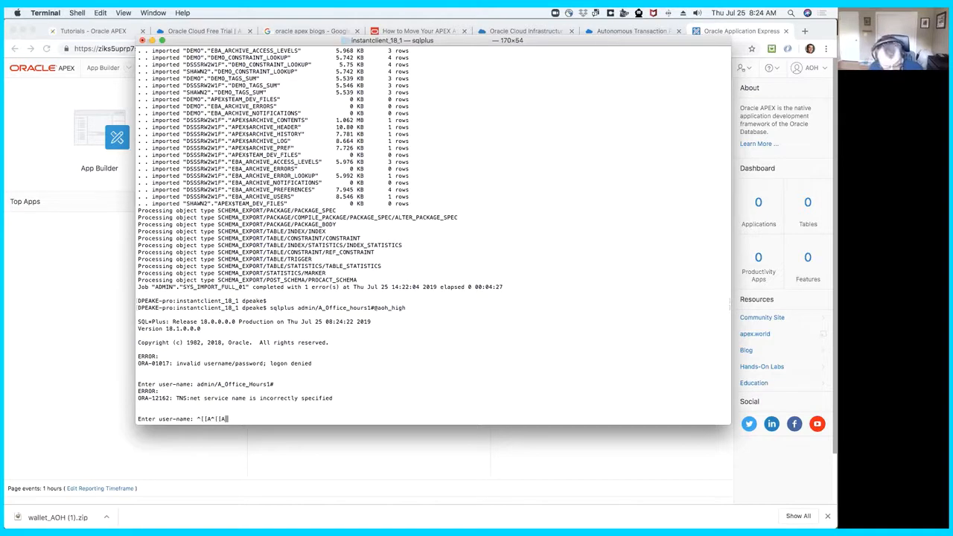
key(Return)
- Connect to aoh_high as admin with SQL*Plus, correcting the password in the previous connection command
key(Up)
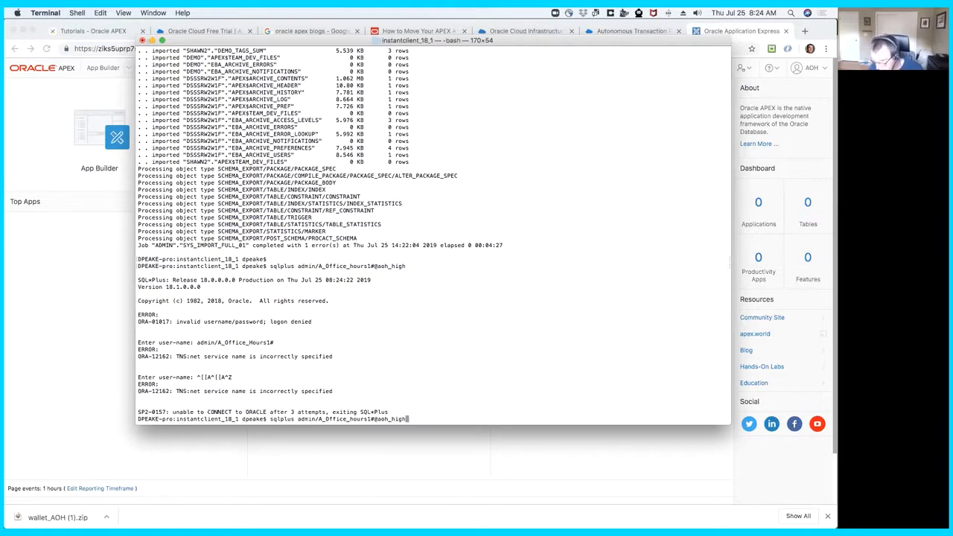
key(BackSpace)
key(BackSpace)
key(BackSpace)
key(BackSpace)
key(BackSpace)
key(BackSpace)
key(BackSpace)
key(BackSpace)
key(BackSpace)
key(BackSpace)
key(BackSpace)
key(BackSpace)
key(BackSpace)
key(BackSpace)
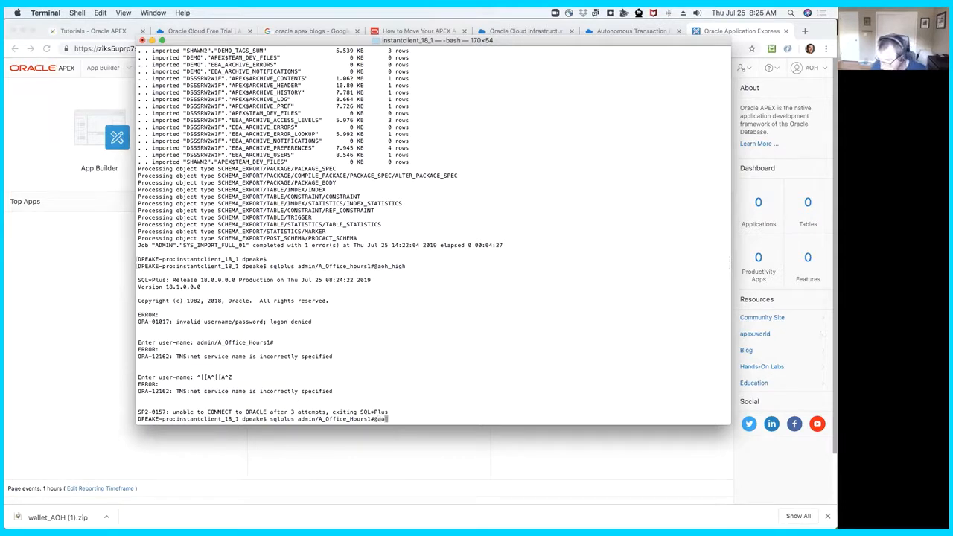
text(h_hi)
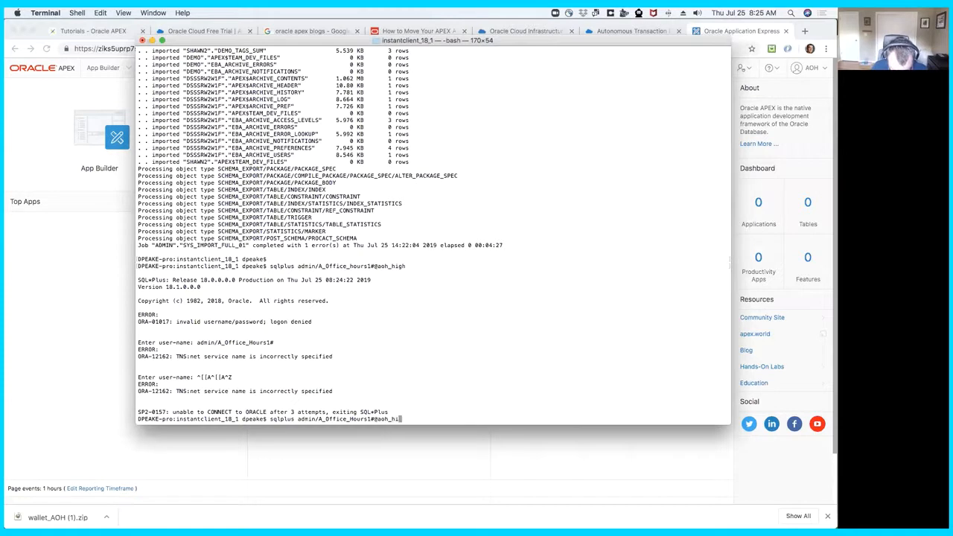
text(gh)
key(Return)
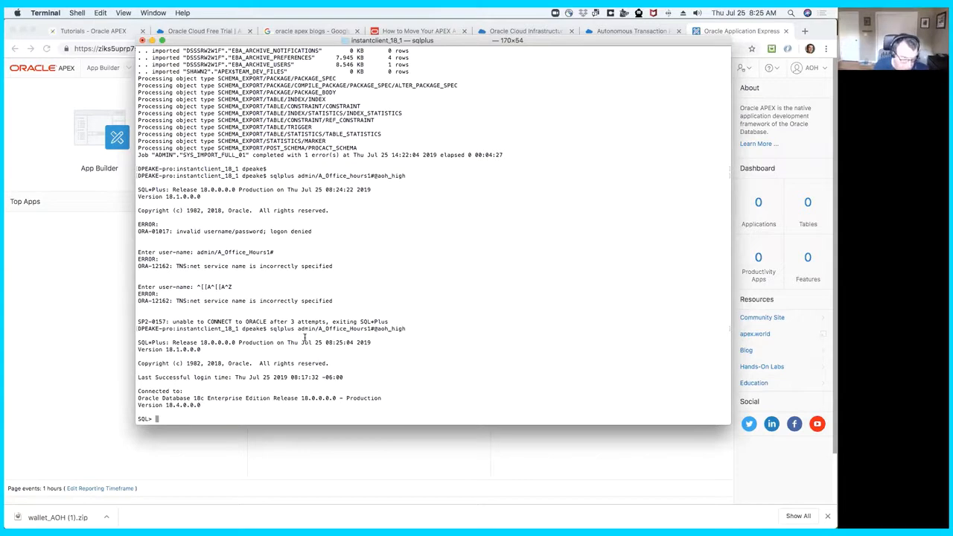
- Alter the imported database user DSSSRW2W1F to set a new account password
key(super+Tab)
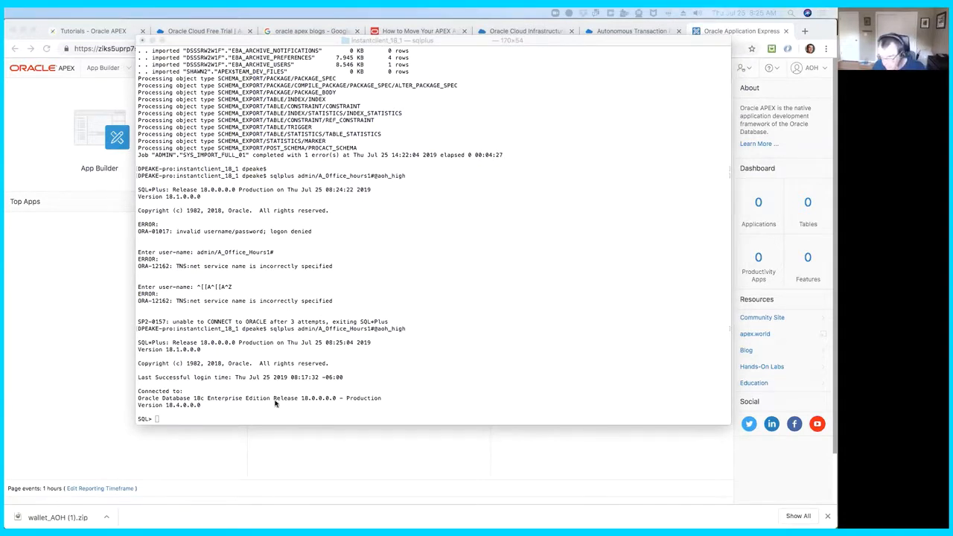
click(241, 419)
text(al)
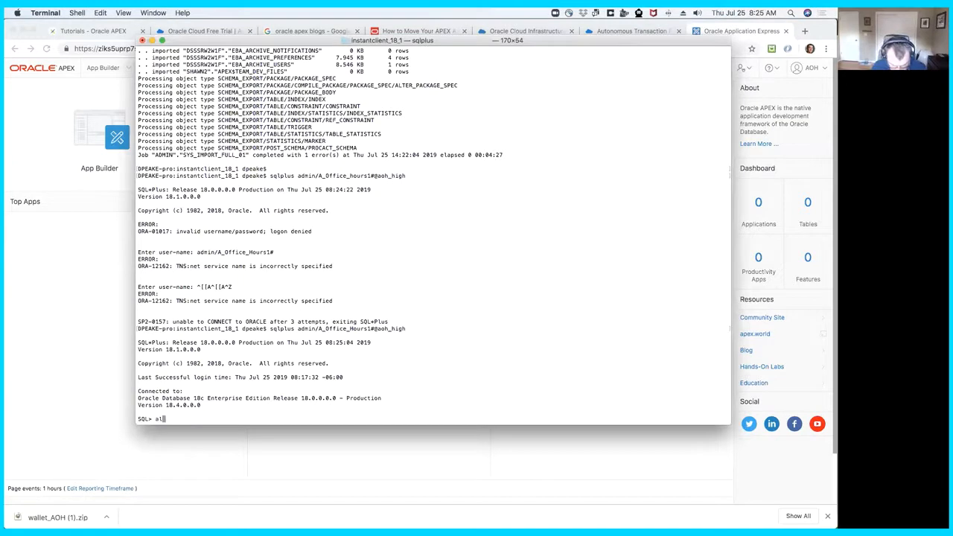
text(ter user)
text(DSSSRW2W1F)
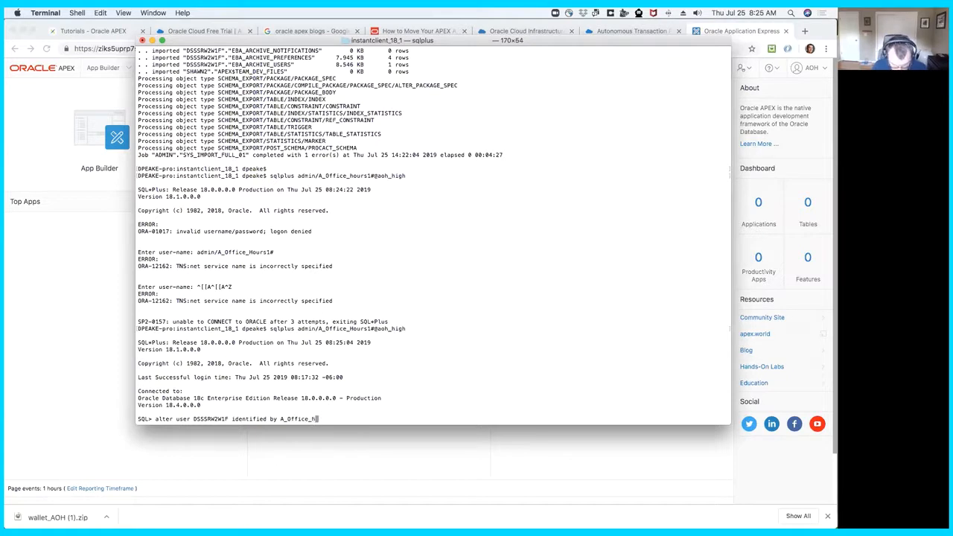
key(BackSpace)
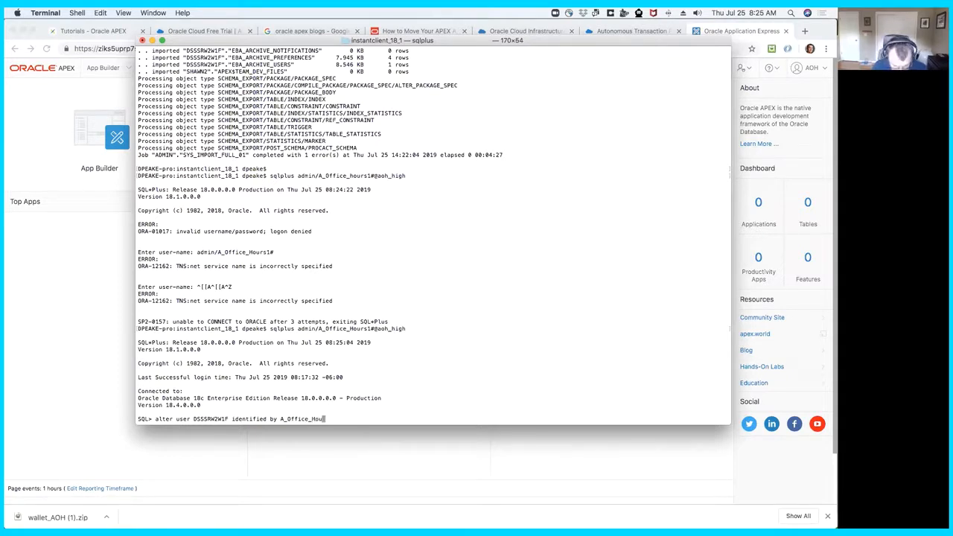
text(#;)
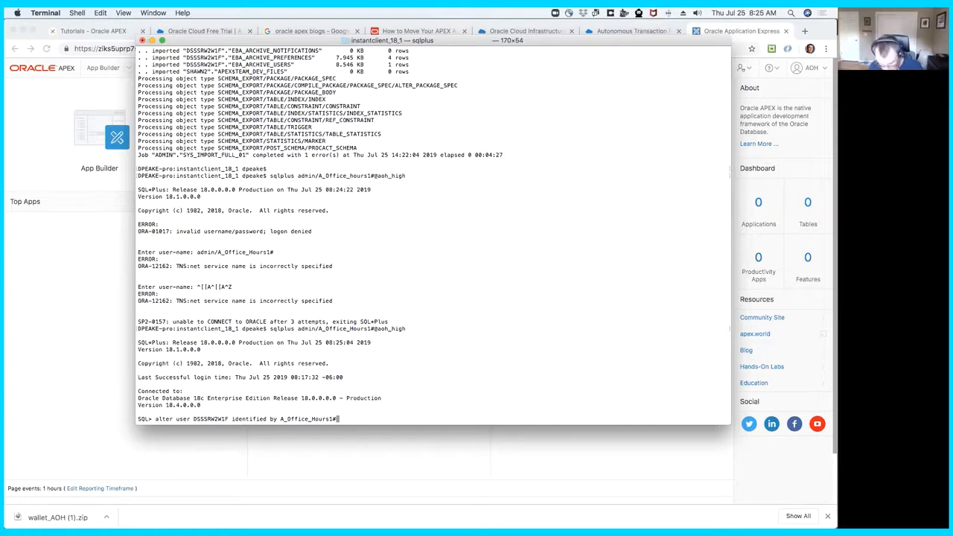
key(Return)
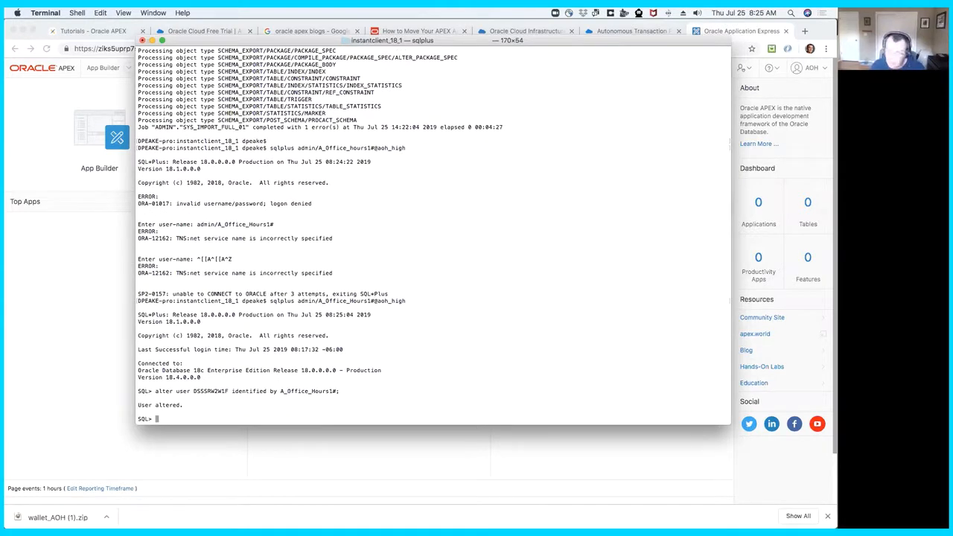
- Switch to Chrome, sign out of the AOH workspace, and return to the APEX sign-in page
click(87, 256)
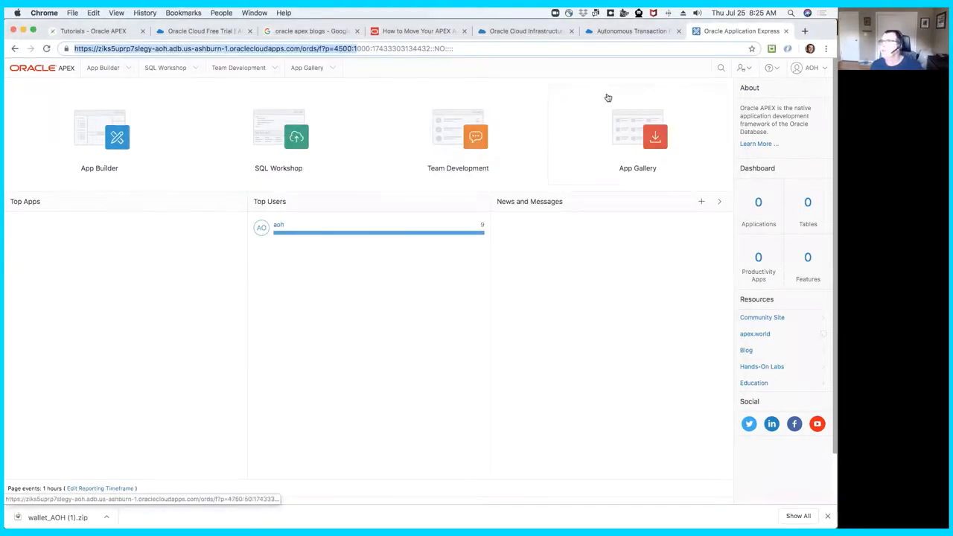
click(826, 72)
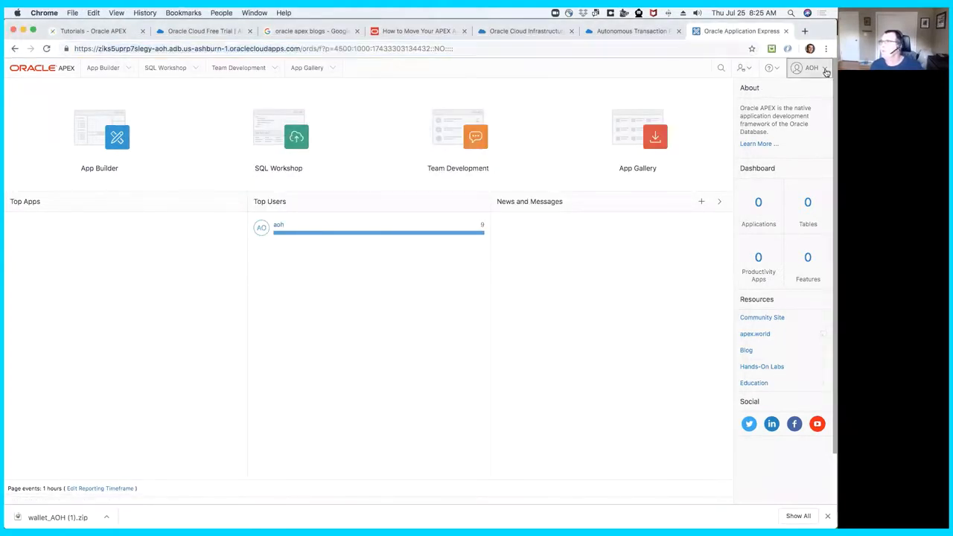
click(809, 188)
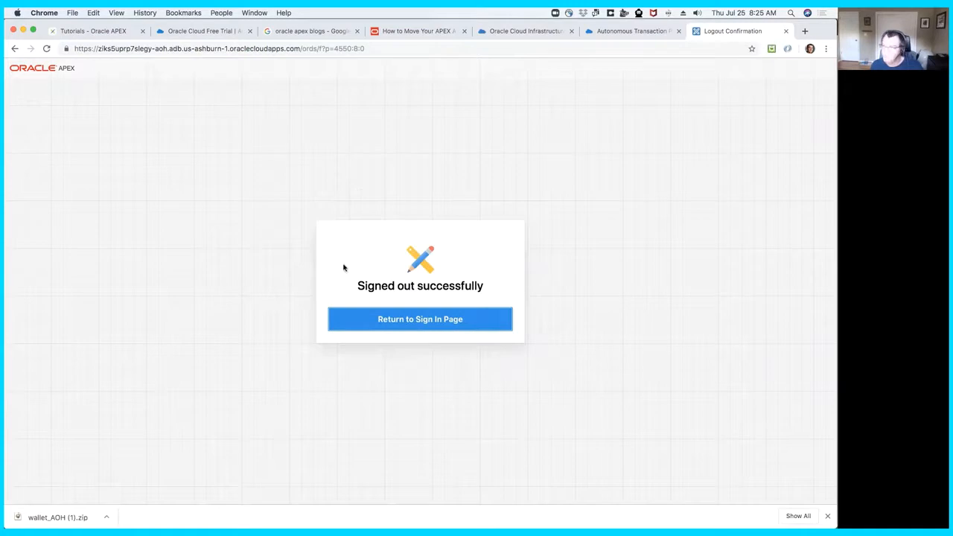
click(427, 319)
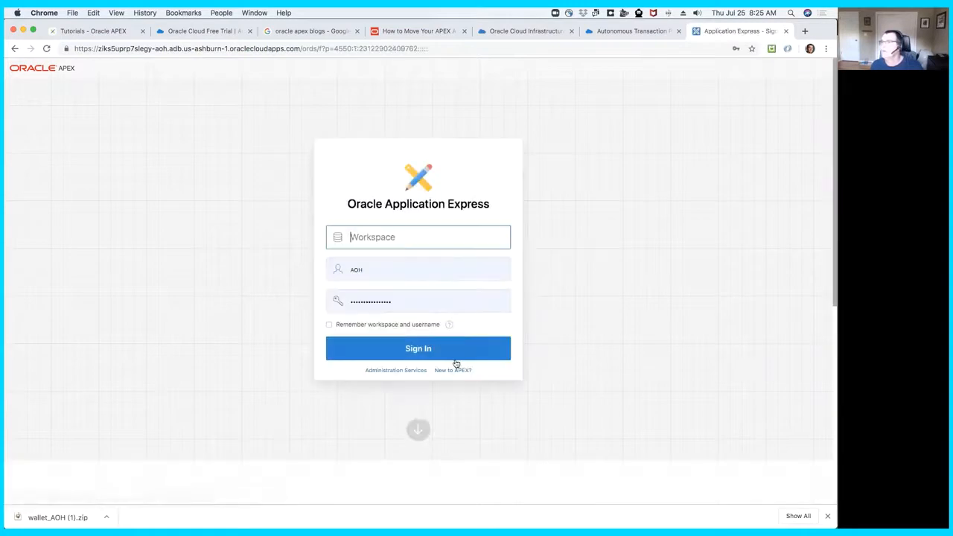
- Review the Autonomous Database documentation on creating applications with Oracle Application Express, from administration access through sending email, and close it
click(456, 370)
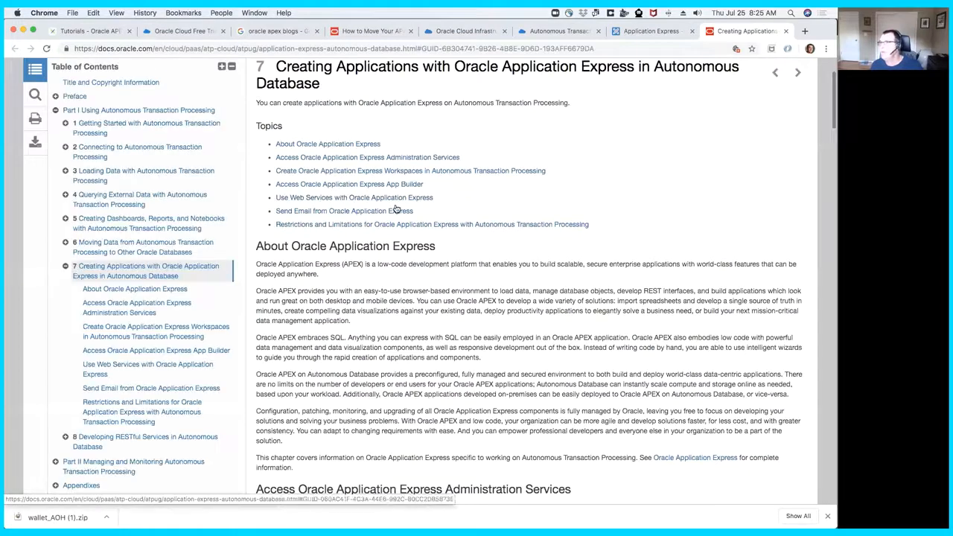
scroll(402, 216, down, 3)
scroll(401, 216, down, 7)
scroll(401, 219, down, 12)
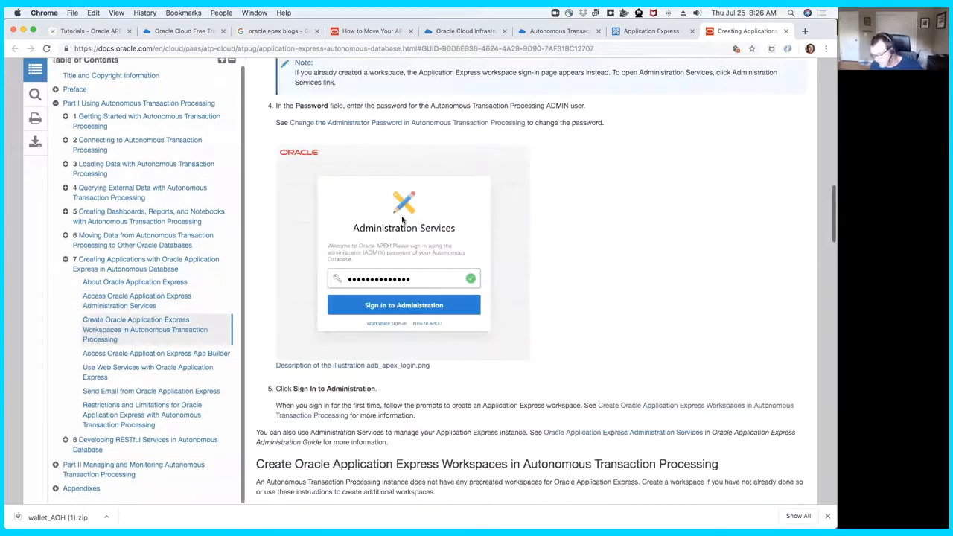
scroll(402, 220, down, 10)
scroll(402, 218, down, 9)
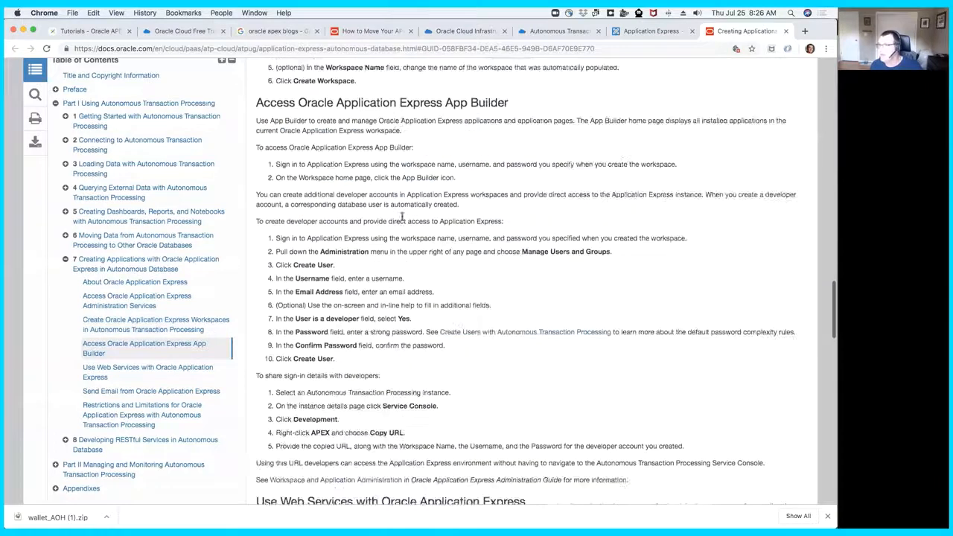
scroll(403, 216, down, 6)
scroll(402, 216, down, 6)
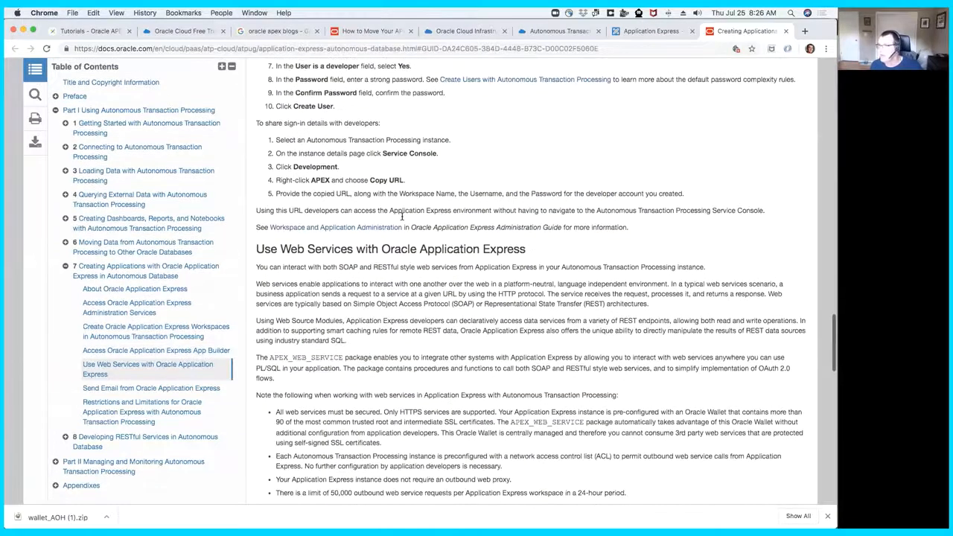
scroll(402, 219, down, 4)
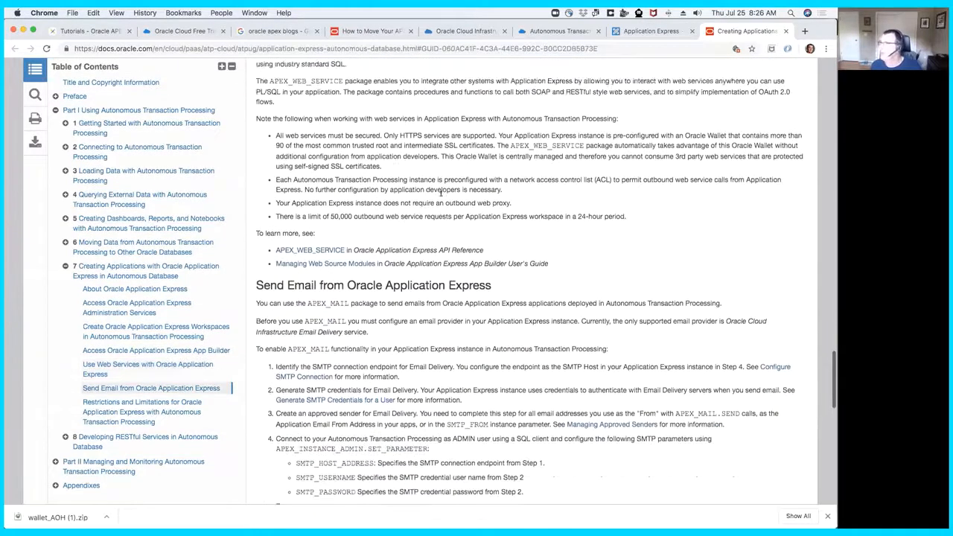
click(786, 32)
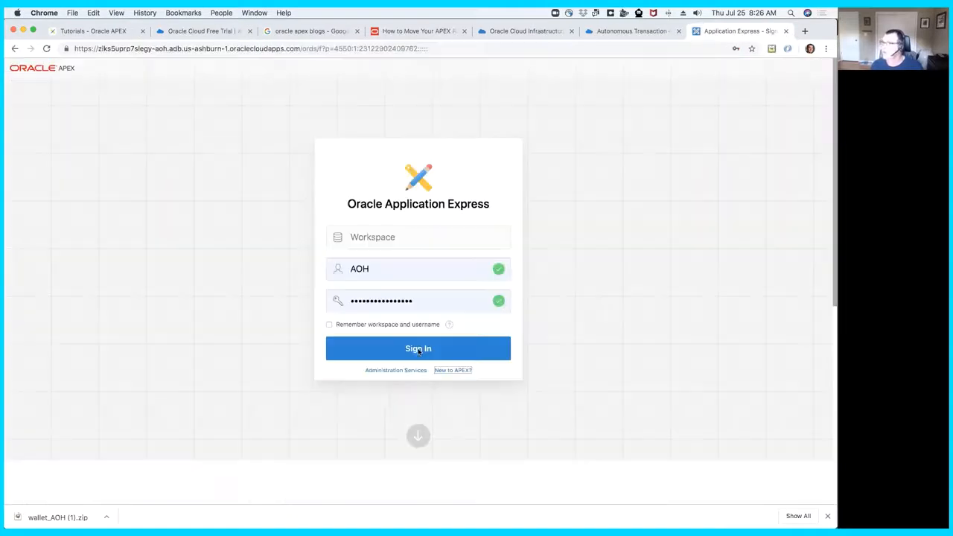
- Sign in to APEX Administration Services with the database administrator password
click(392, 371)
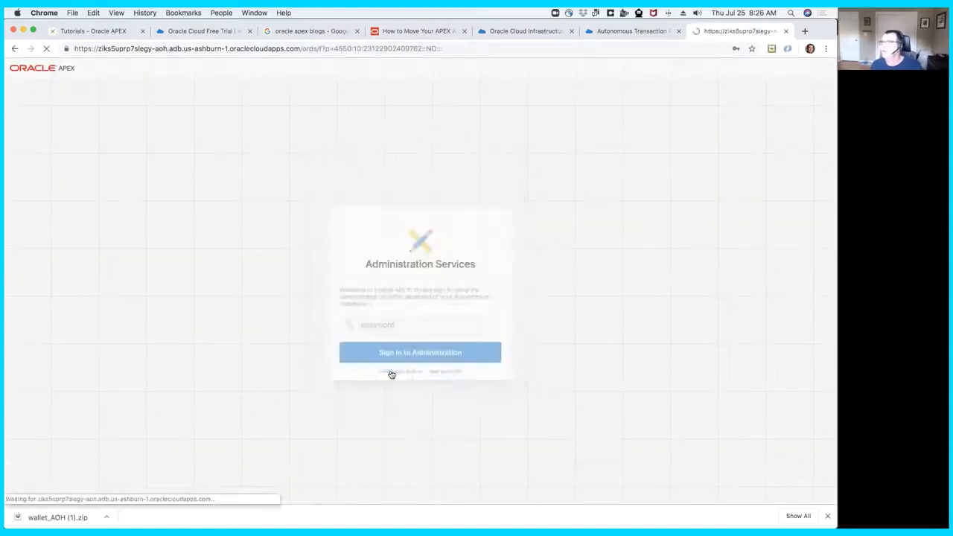
text(•••••)
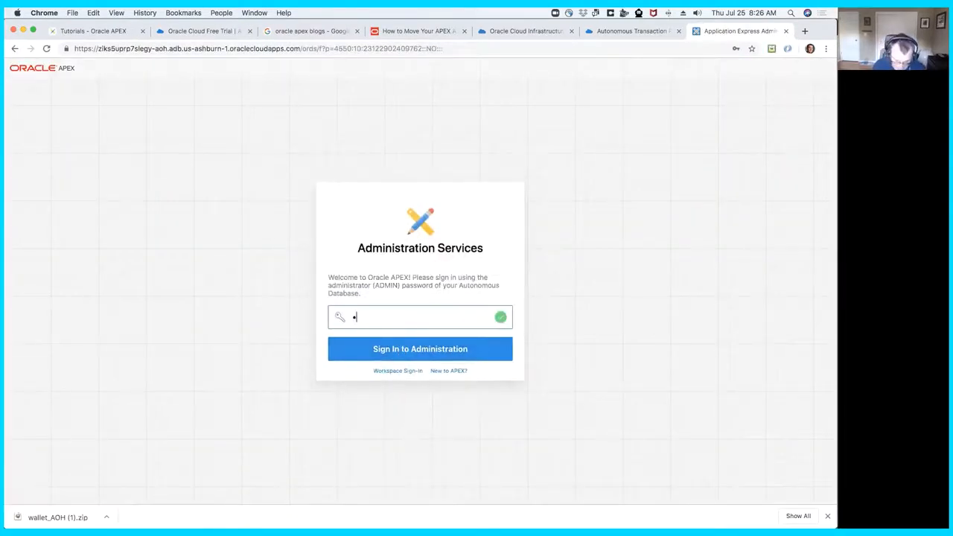
text(•••••••••)
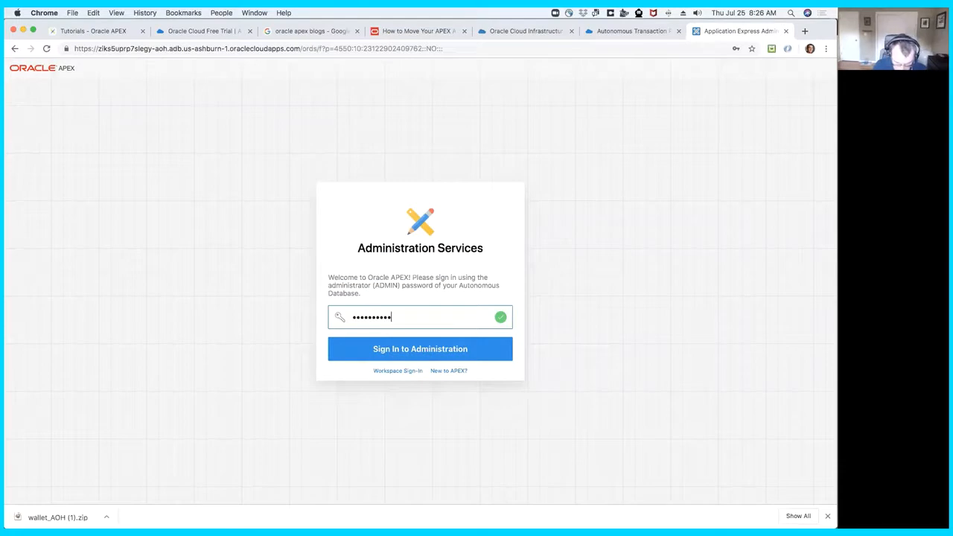
text(••)
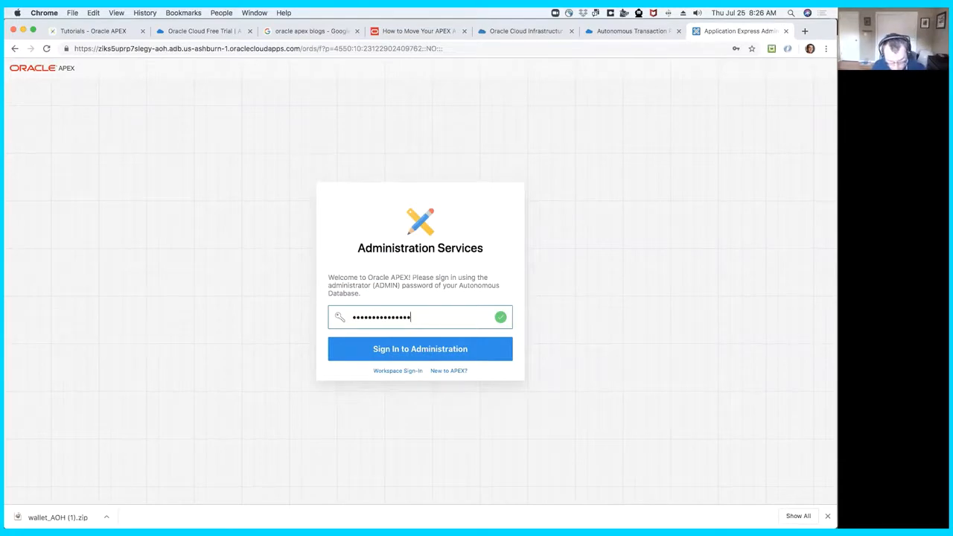
key(Return)
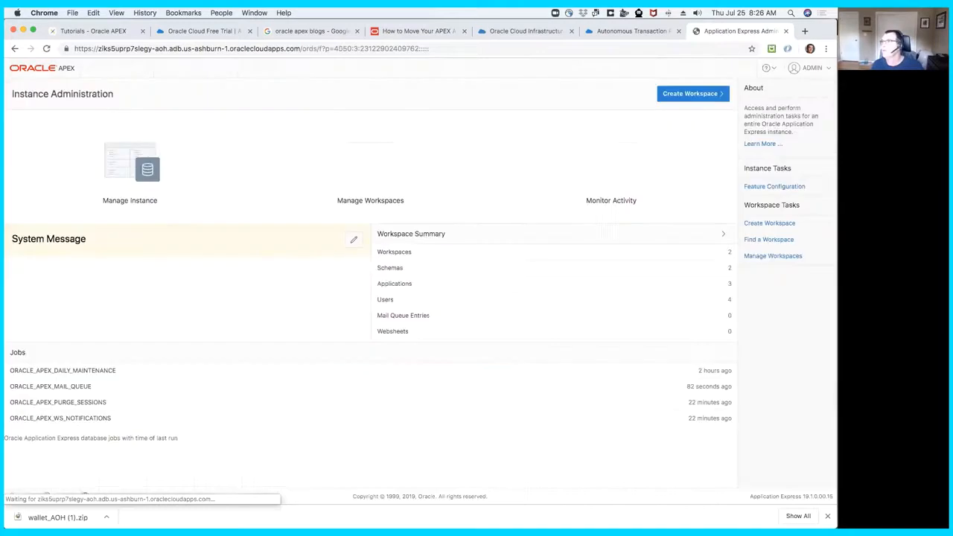
- Start a new workspace in the workspace management area, assigning the existing database user DSSSRW2W1F and the same workspace name
click(356, 175)
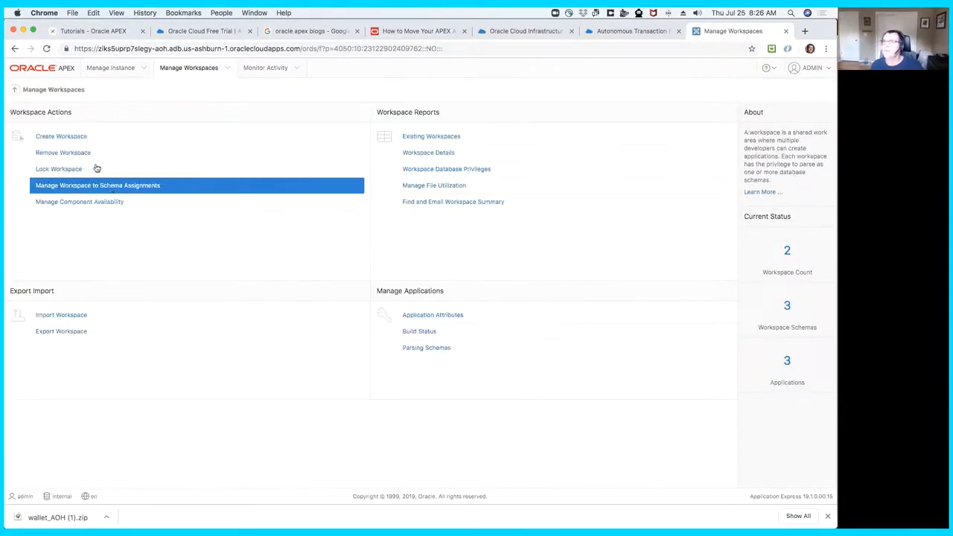
click(85, 138)
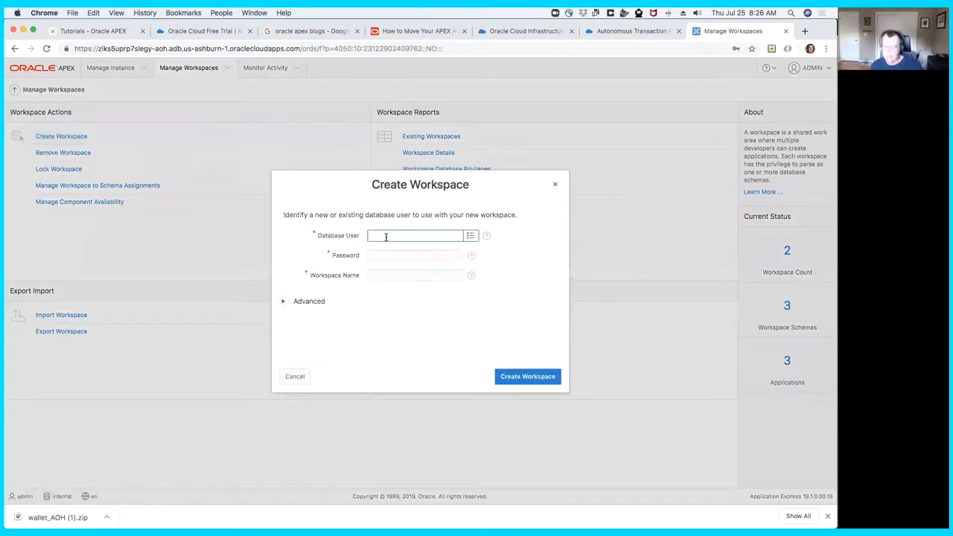
key(cmd+v)
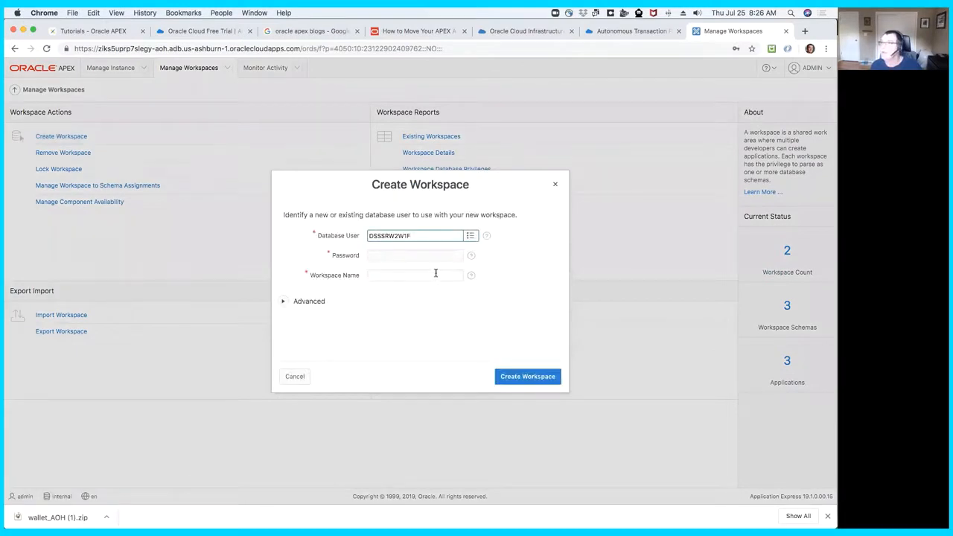
key(Tab)
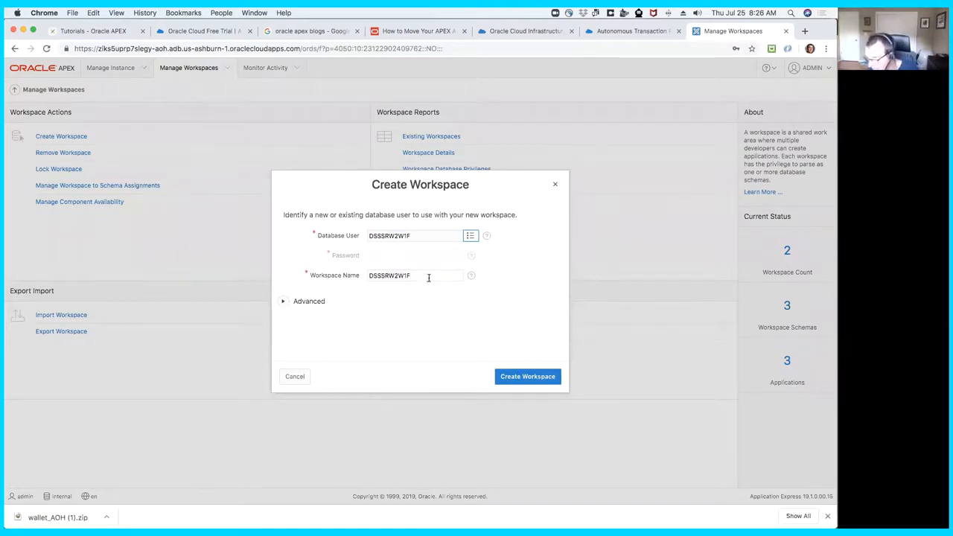
- Paste the copied workspace ID into the advanced settings and create the workspace
click(282, 303)
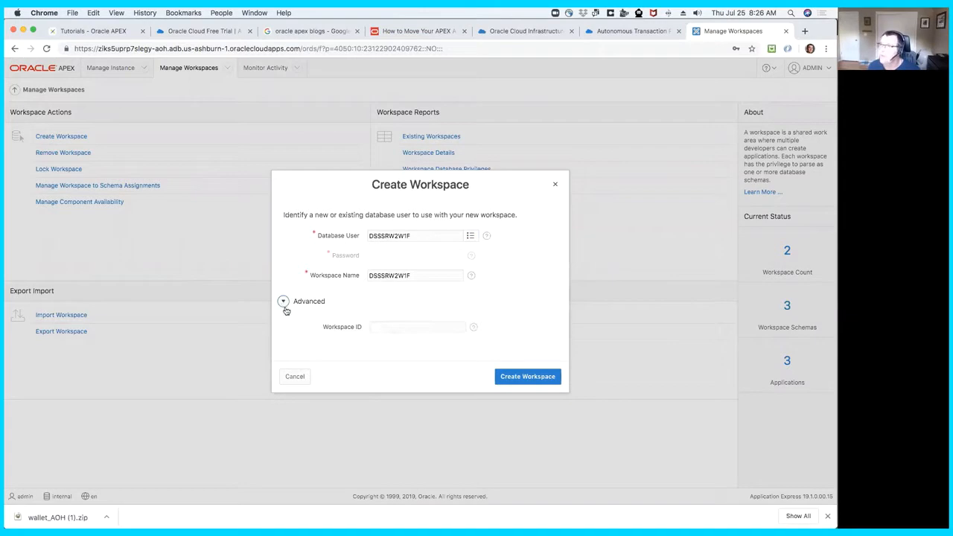
click(410, 329)
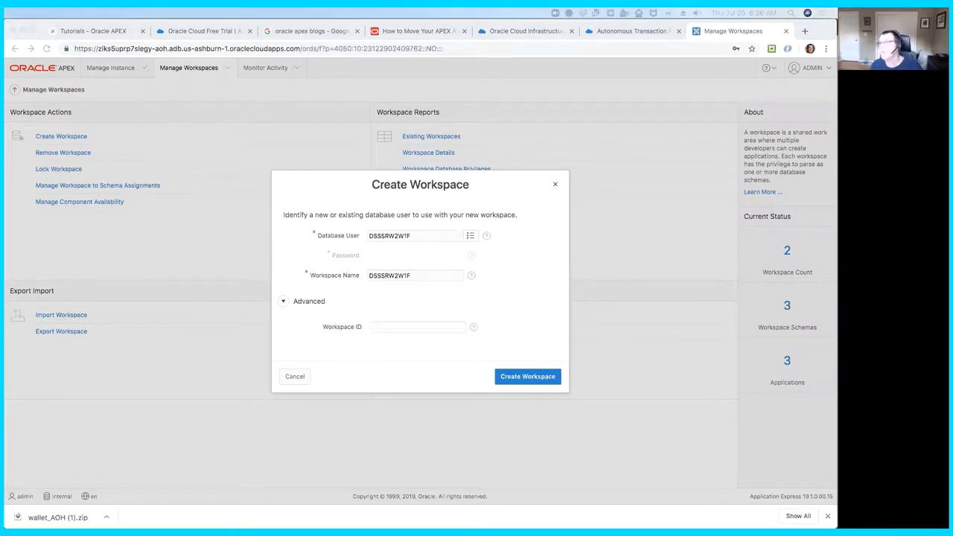
click(431, 325)
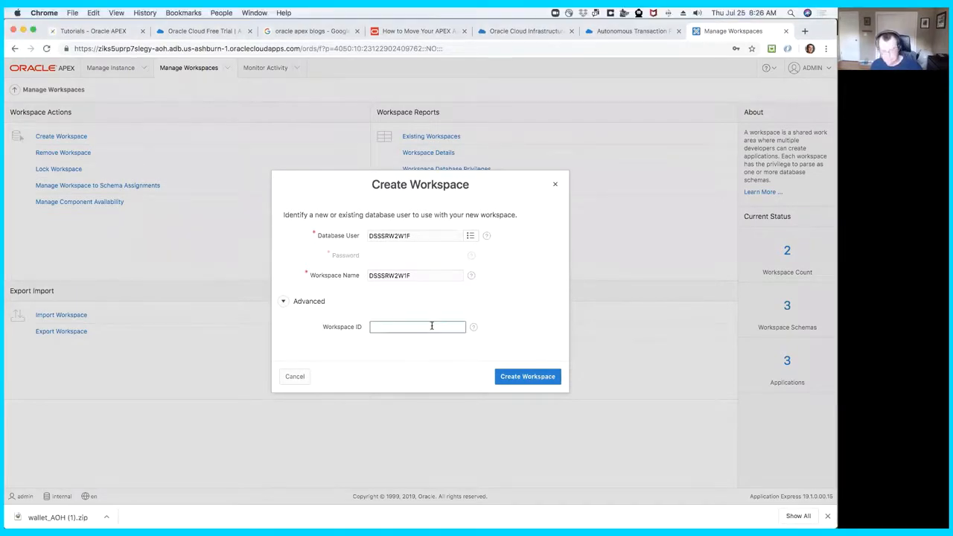
key(super+v)
click(526, 377)
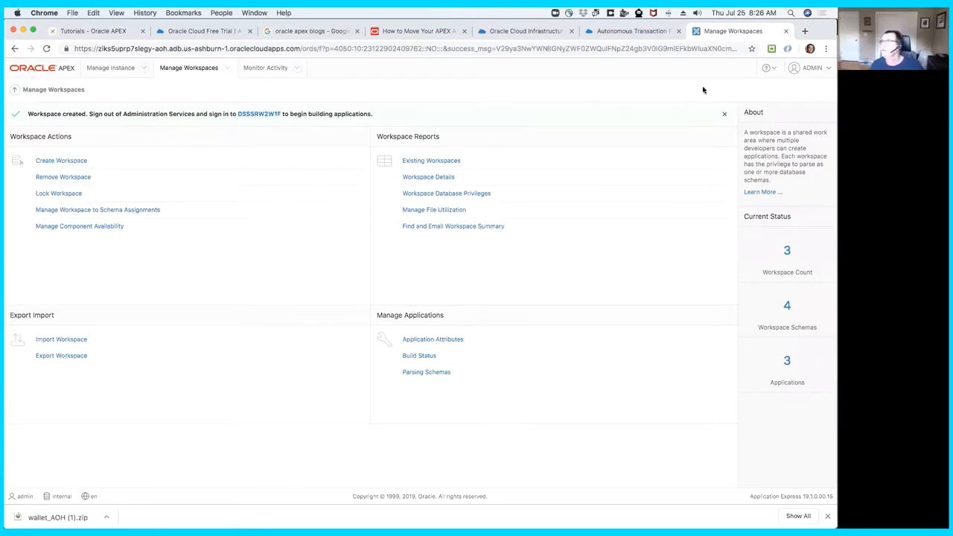
- Leave Administration Services and sign in to the newly created DSSSRW2W1F workspace
click(819, 68)
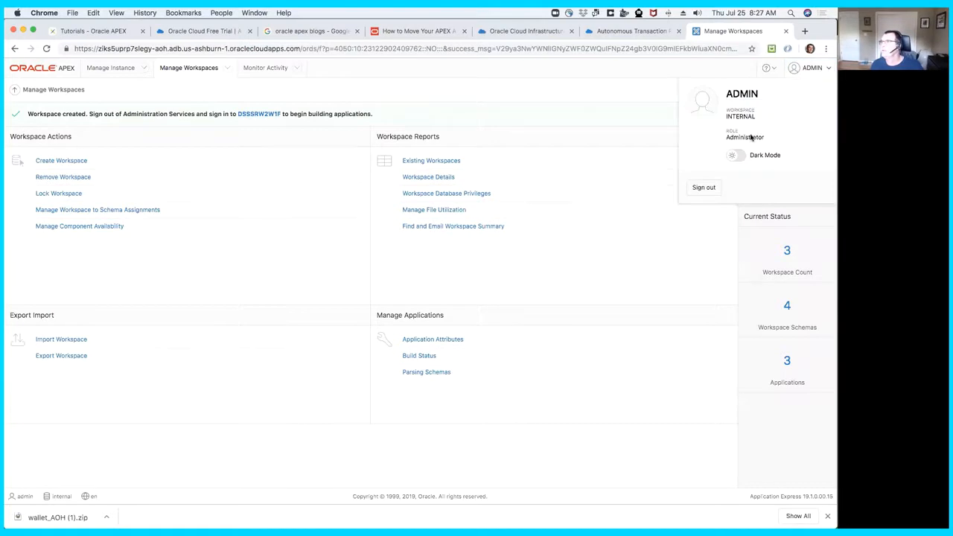
click(268, 115)
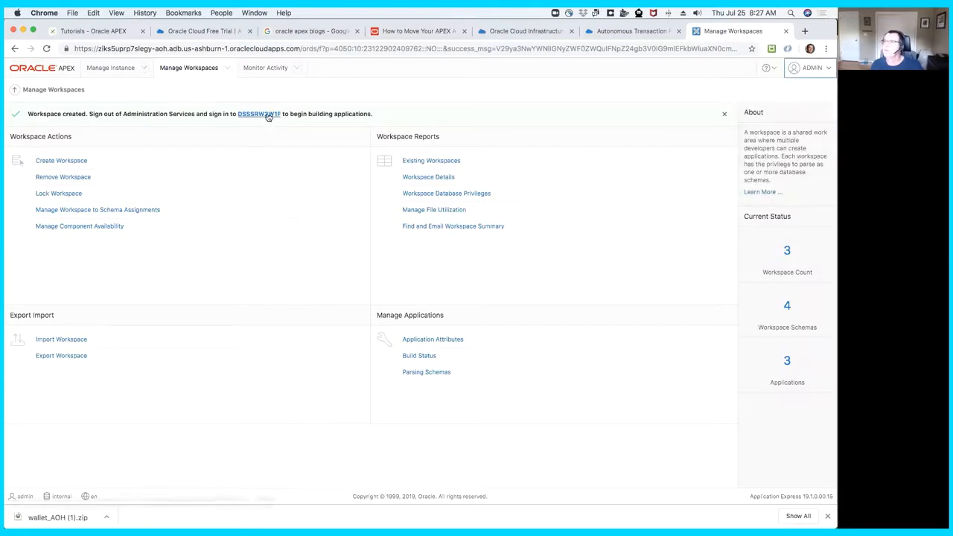
click(268, 116)
click(421, 349)
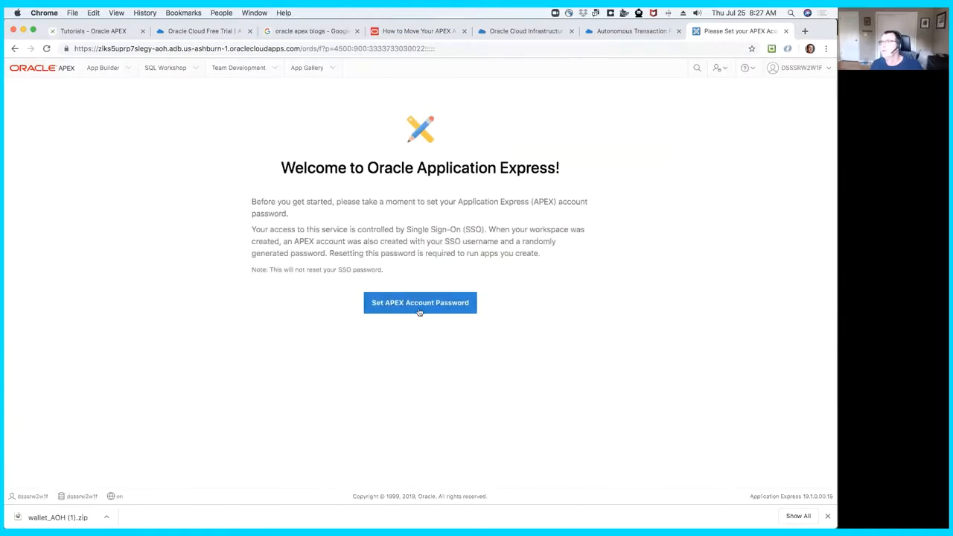
- Try to set the APEX account password by entering and confirming a new password in the profile and applying the changes
click(419, 304)
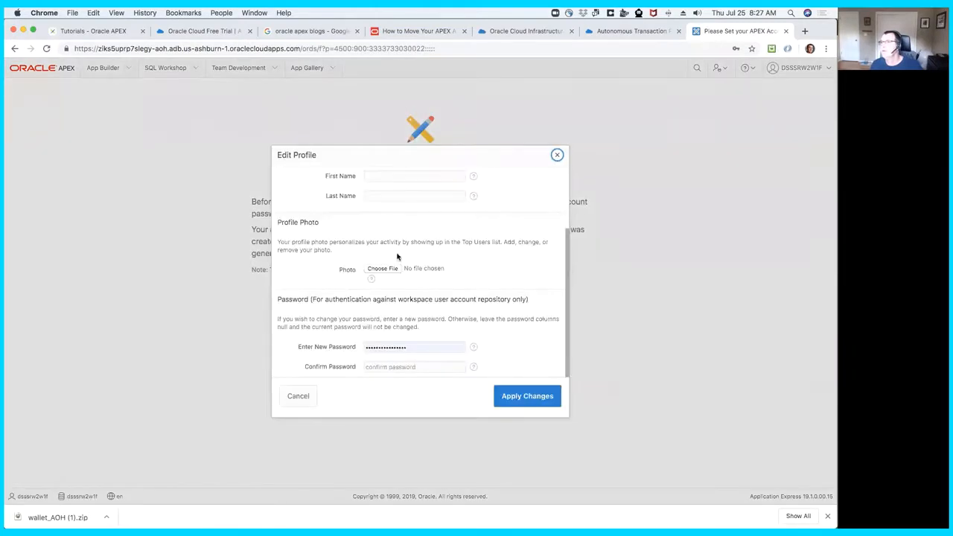
click(419, 350)
click(331, 350)
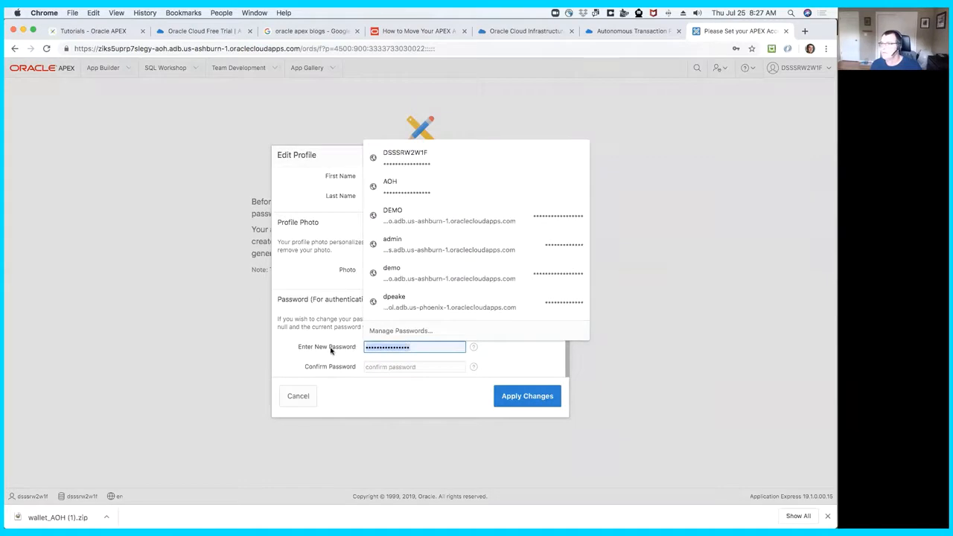
text(•••)
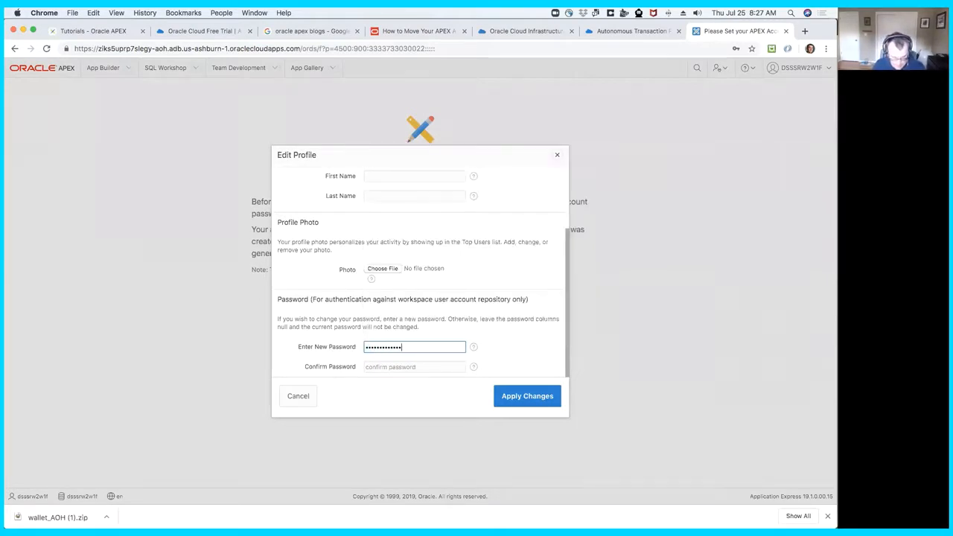
key(Tab)
text(•)
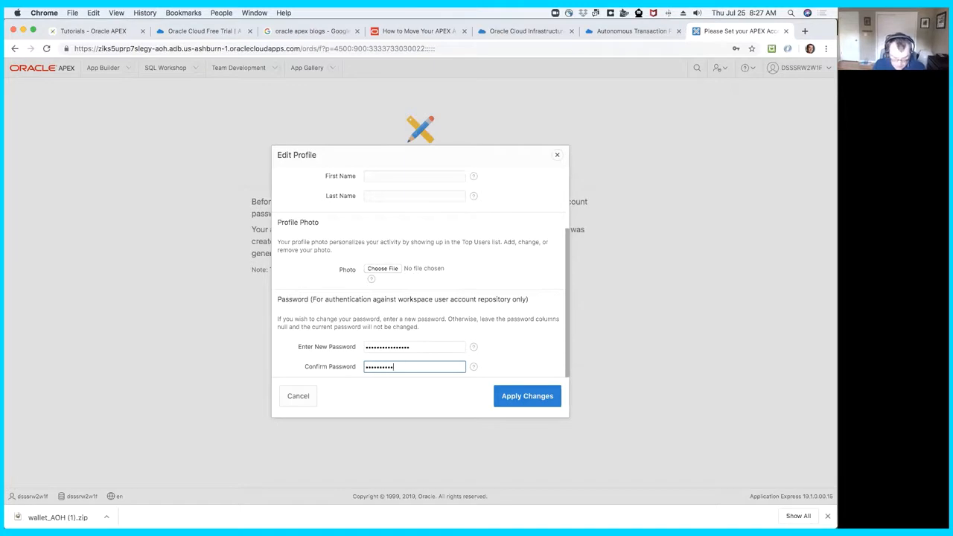
text(•)
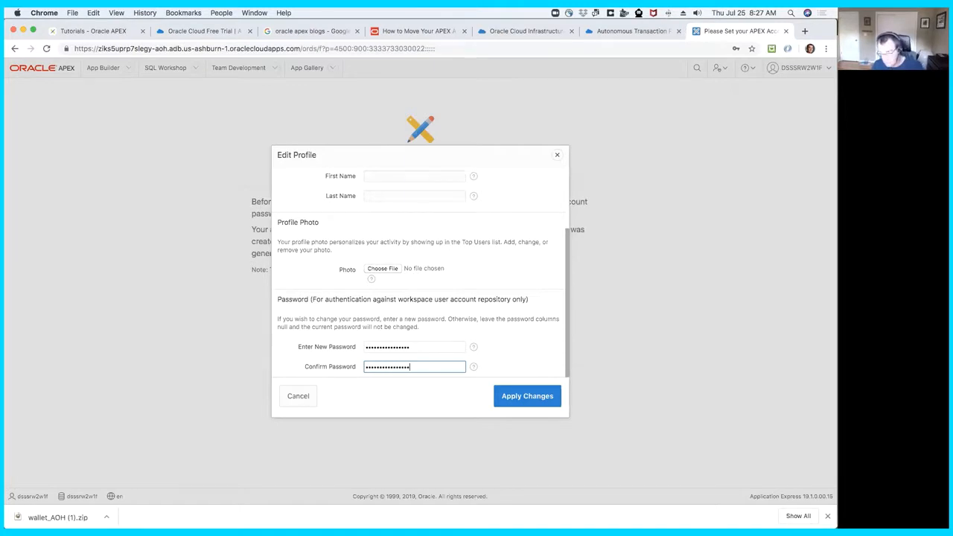
click(529, 403)
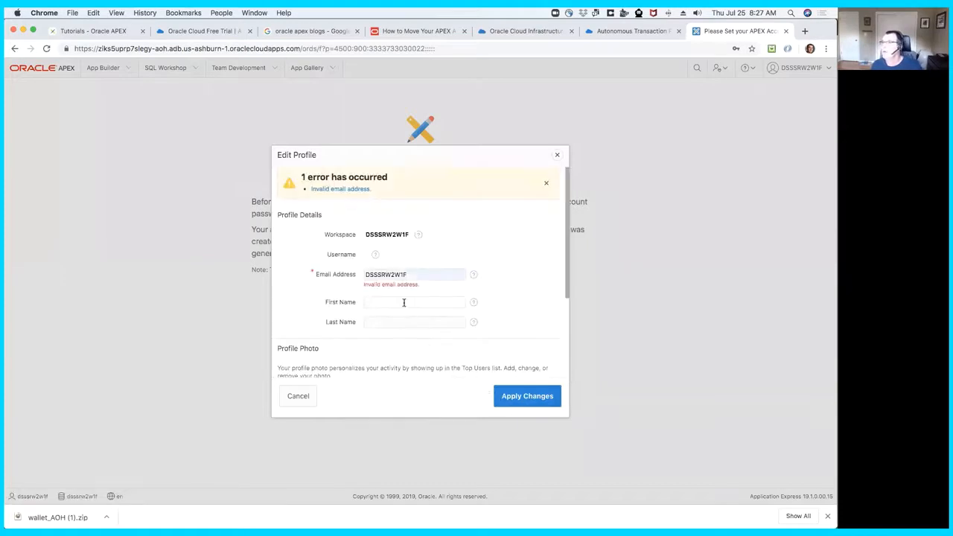
- Correct the profile's email address by completing it with an email domain
click(410, 274)
double_click(410, 274)
click(416, 274)
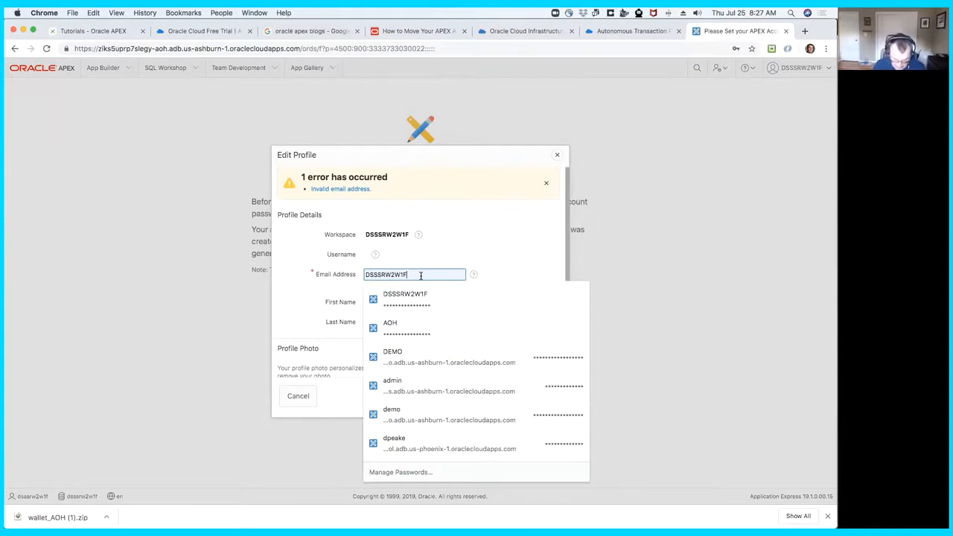
text(@email)
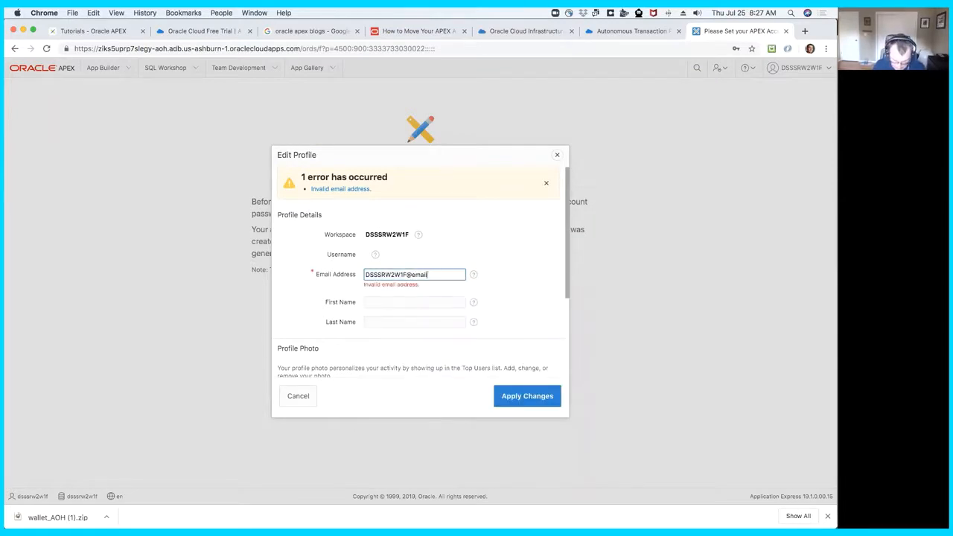
- Confirm the new account password, apply the profile changes, and dismiss the browser's offer to save the password
scroll(450, 298, down, 5)
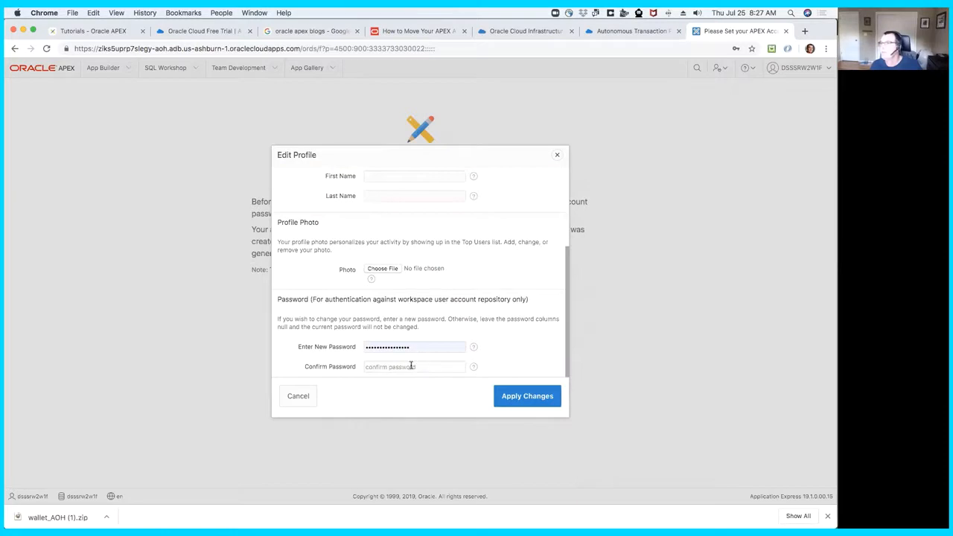
click(410, 365)
text(**************)
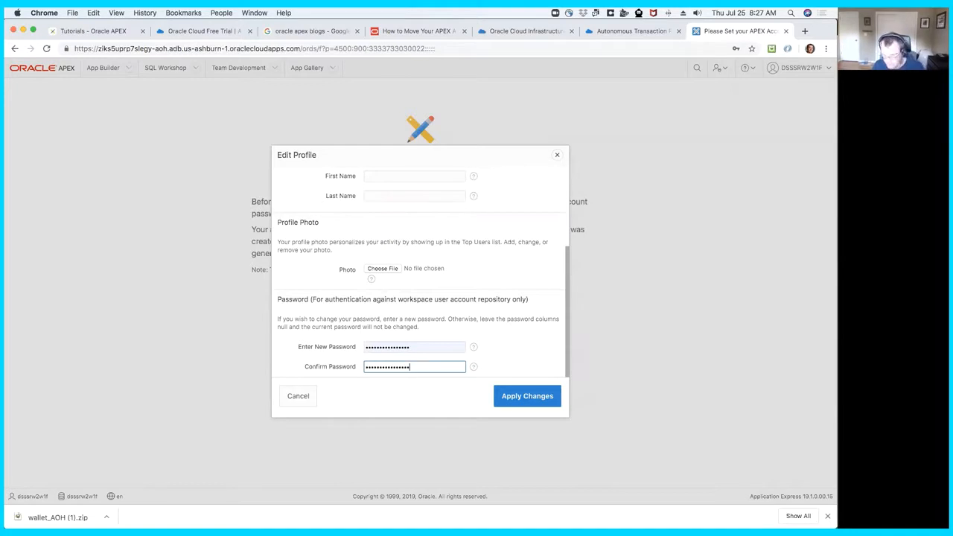
click(533, 400)
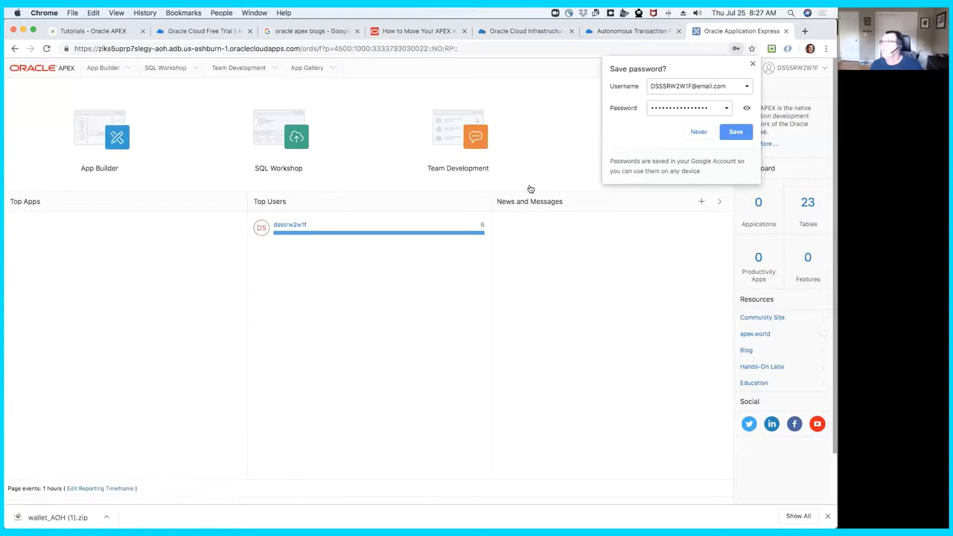
click(752, 64)
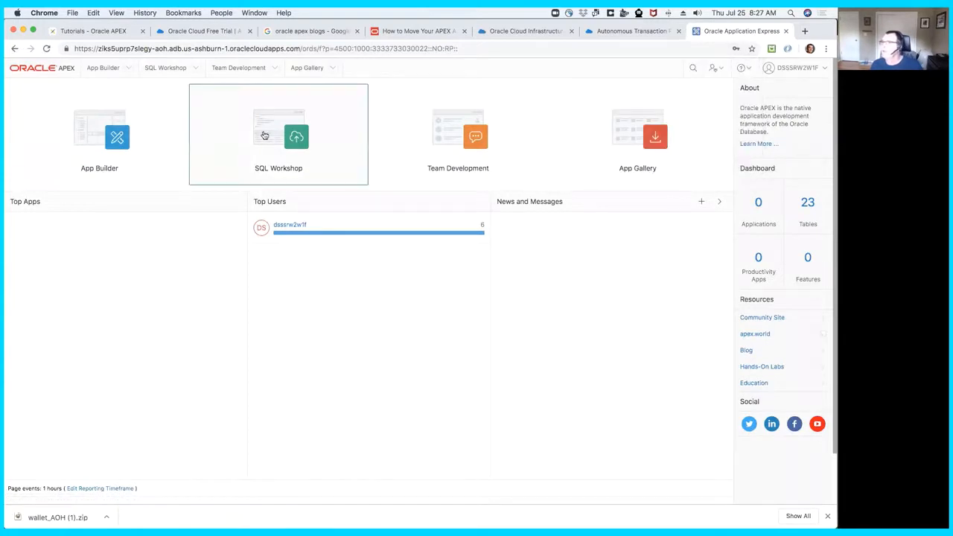
- Open the Object Browser in SQL Workshop and view the column structure of the APEX$ARCHIVE_HISTORY table
click(233, 152)
click(65, 142)
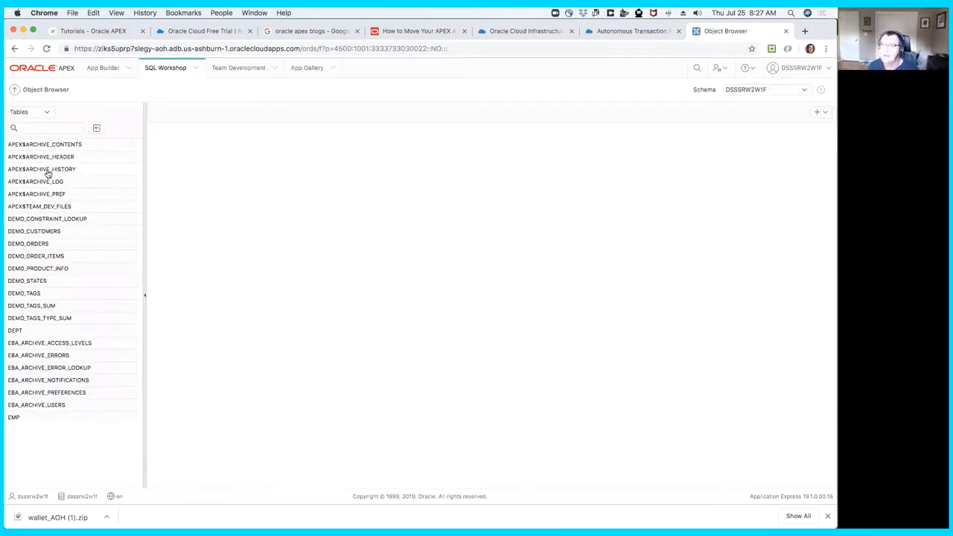
click(52, 170)
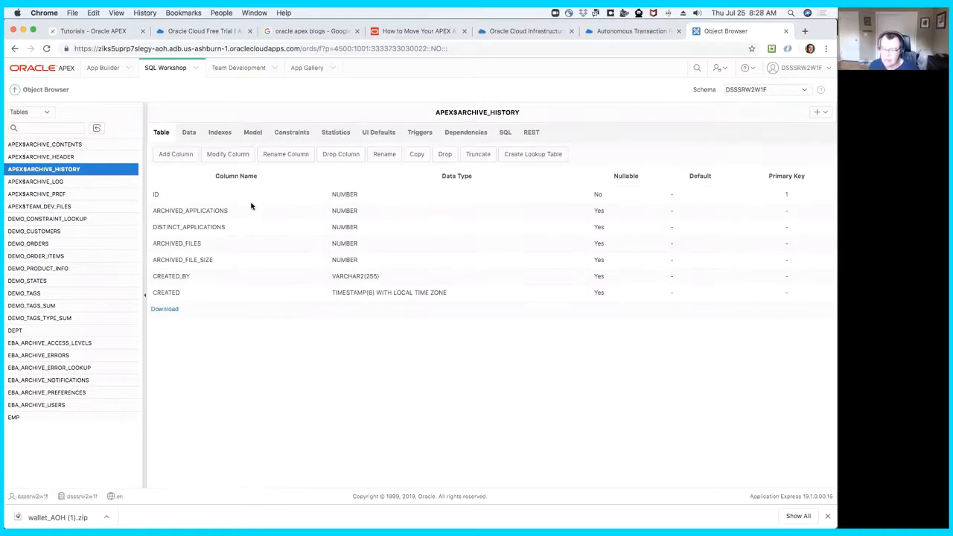
- Switch to the Oracle blog post on moving APEX applications and review its instructions for creating the application archive
click(431, 31)
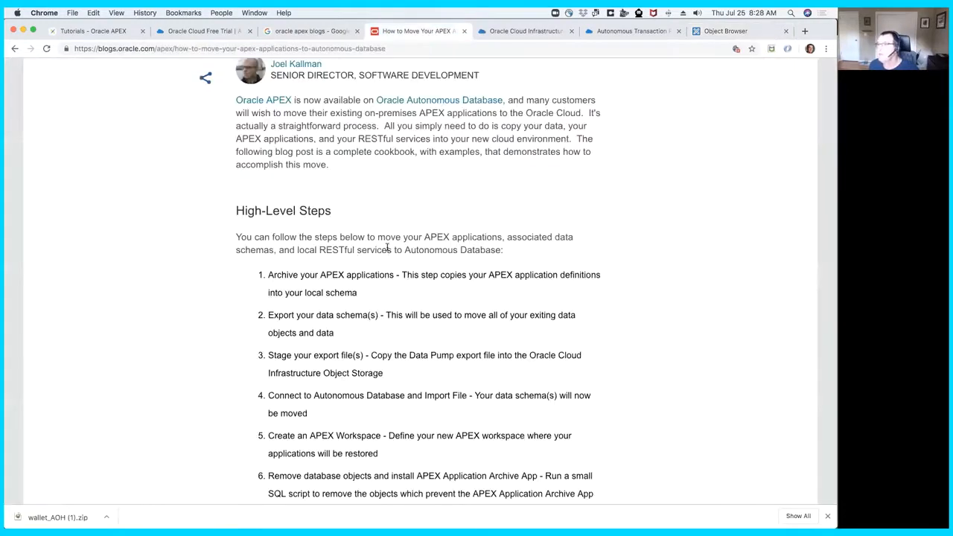
scroll(387, 249, down, 20)
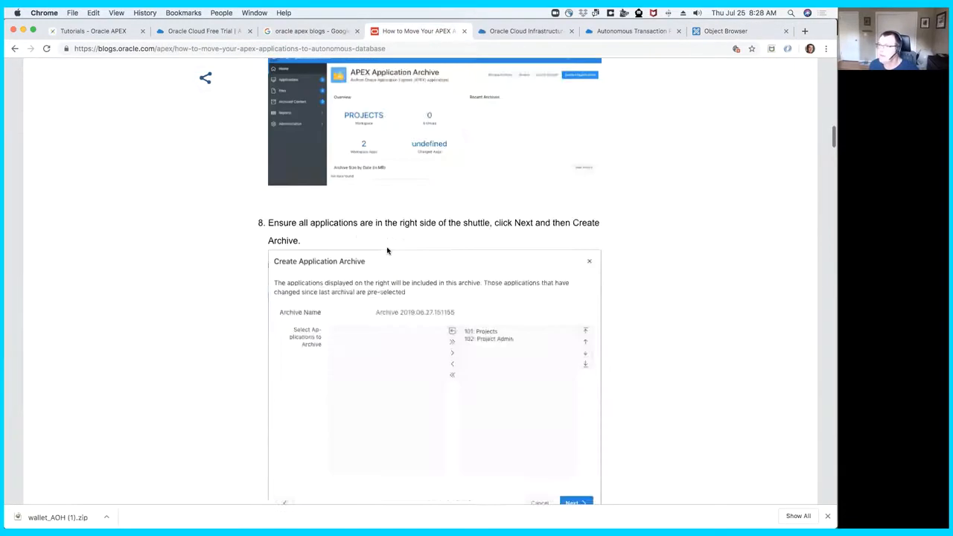
scroll(387, 251, down, 2)
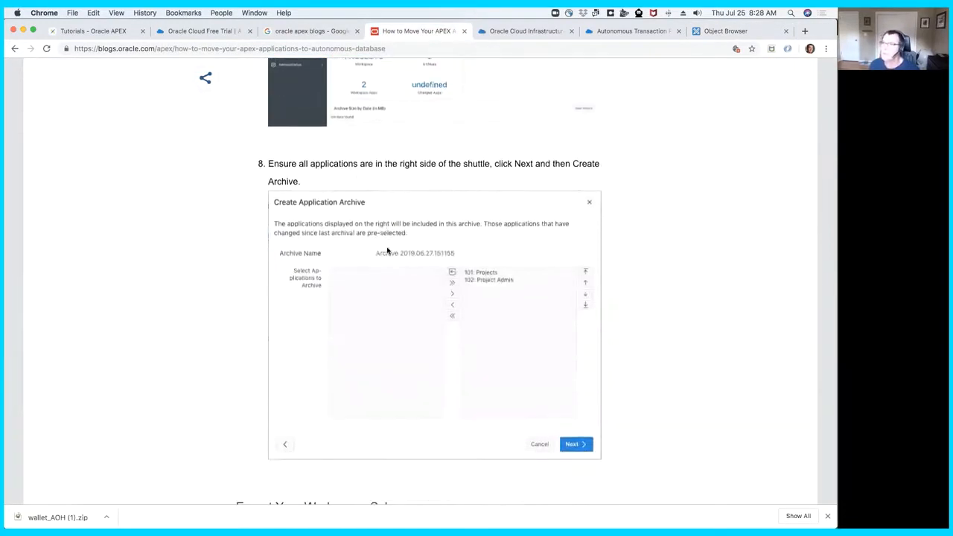
scroll(388, 251, up, 2)
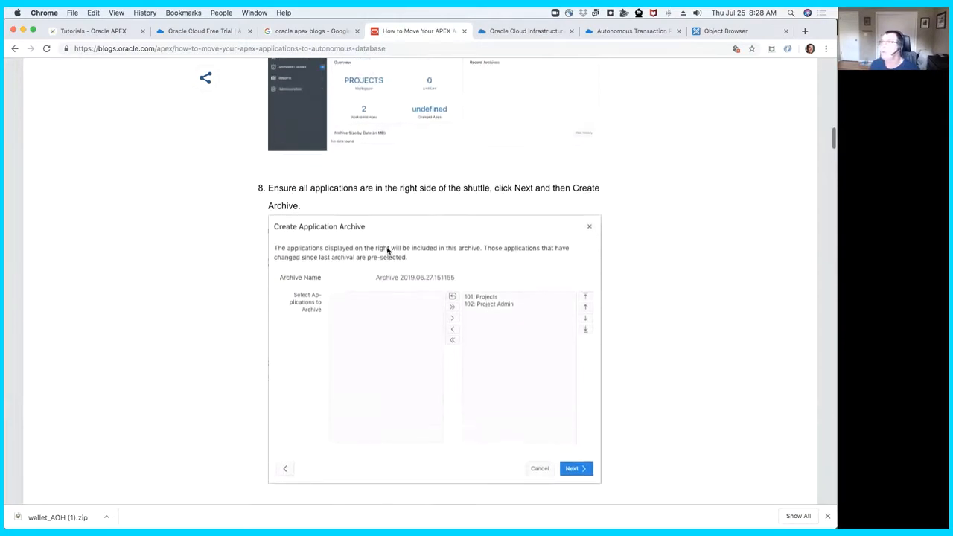
- Return to the Object Browser and examine the data in the APEX$ARCHIVE_HISTORY and EBA_ARCHIVE_ACCESS_LEVELS tables
click(713, 31)
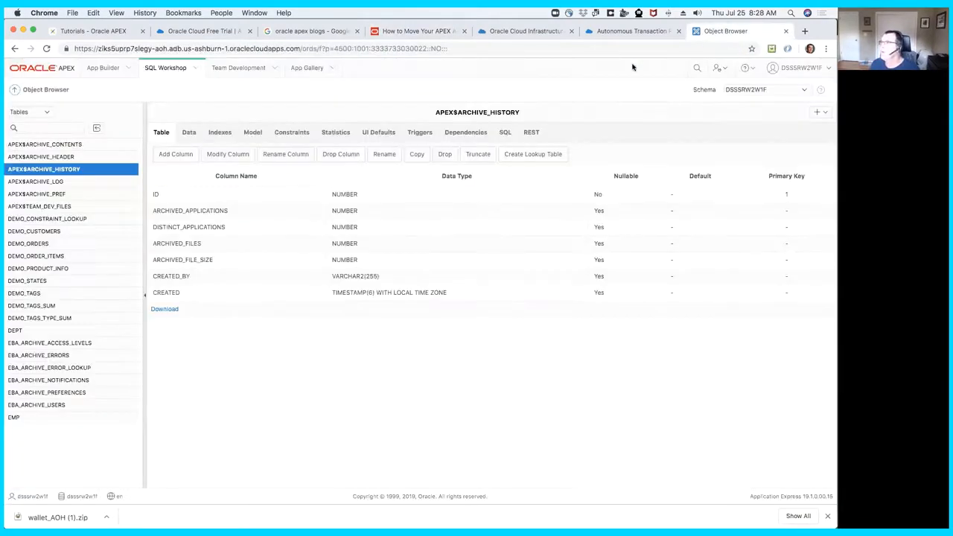
click(193, 134)
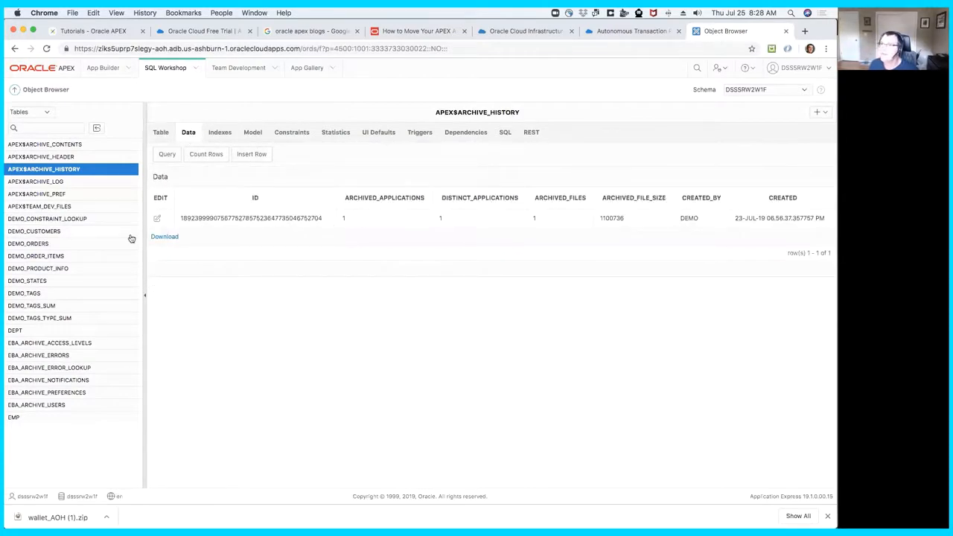
click(32, 344)
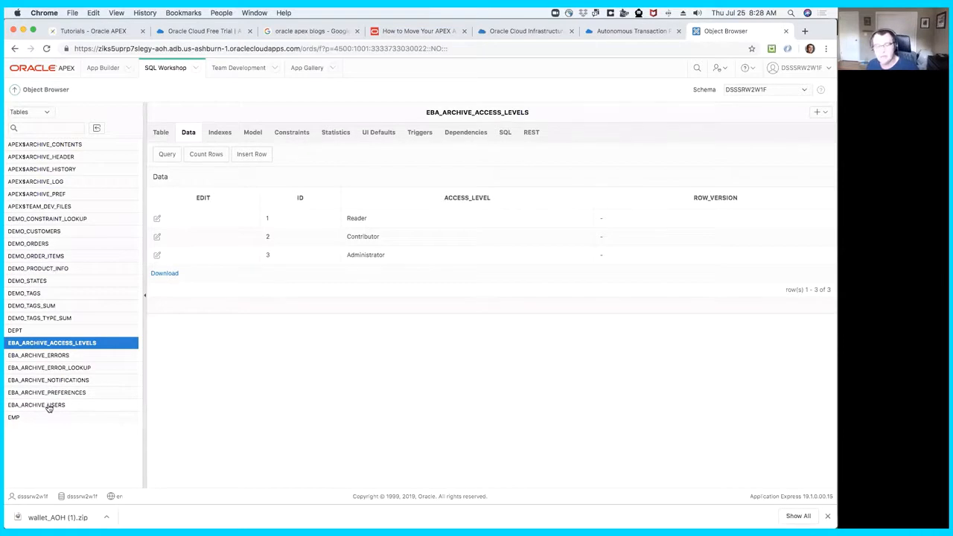
- Start a new SQL script in SQL Workshop and name it Drop App ARchive
click(195, 68)
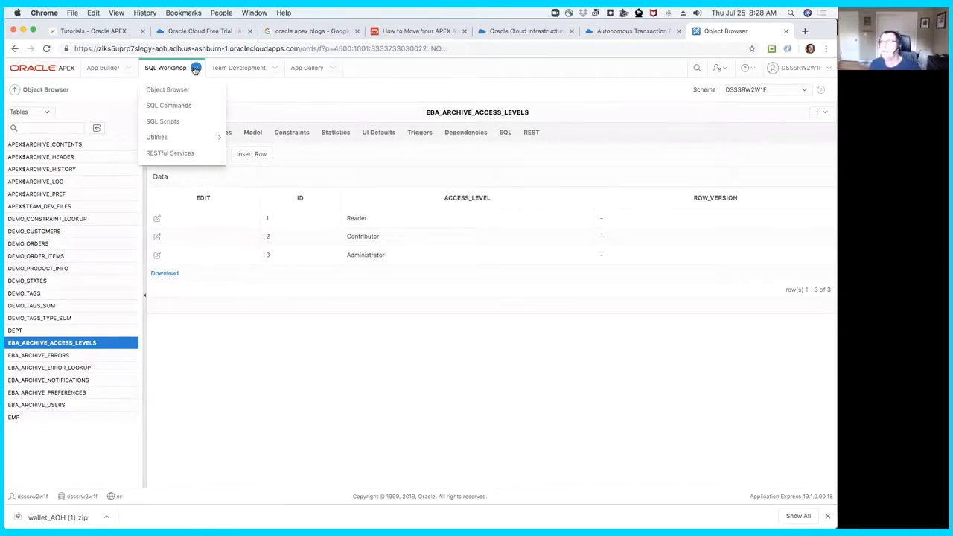
click(191, 121)
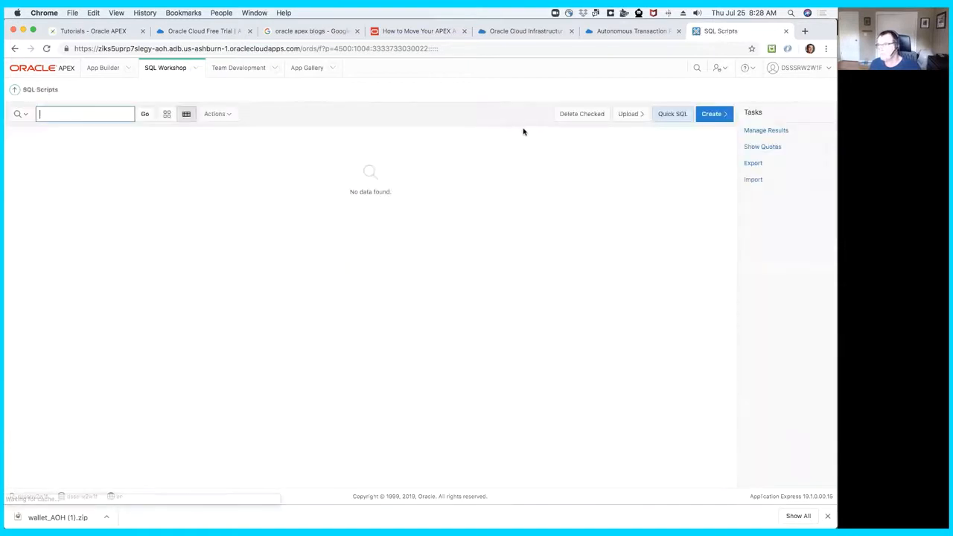
click(716, 115)
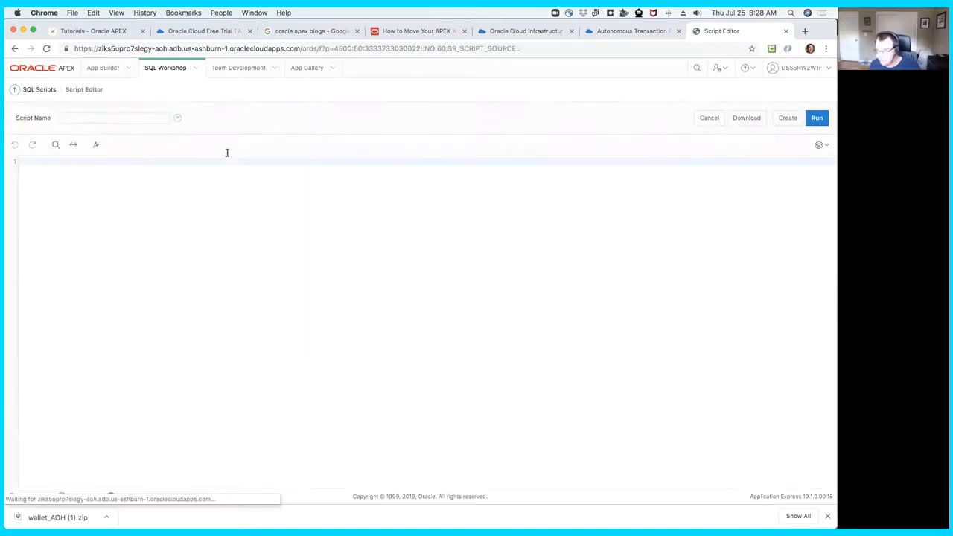
click(107, 117)
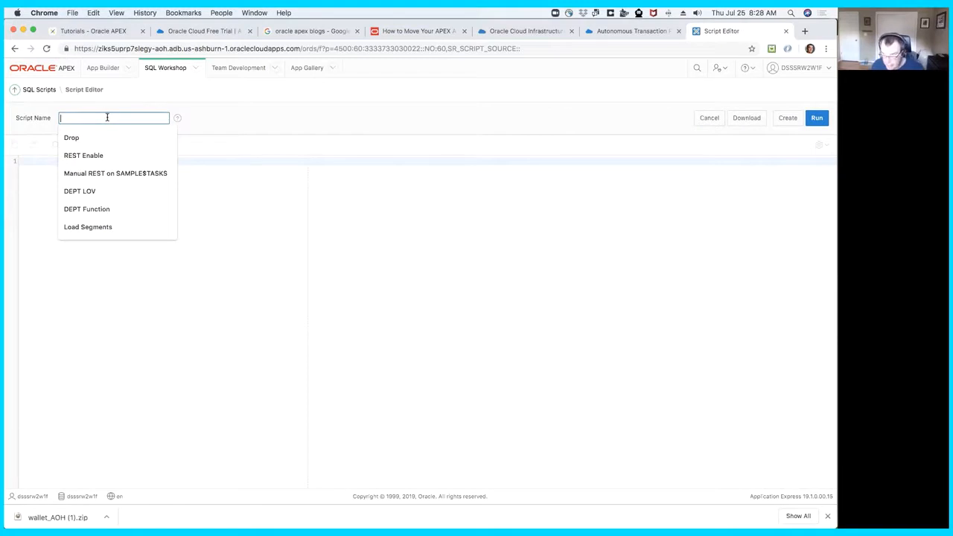
text(Drop E)
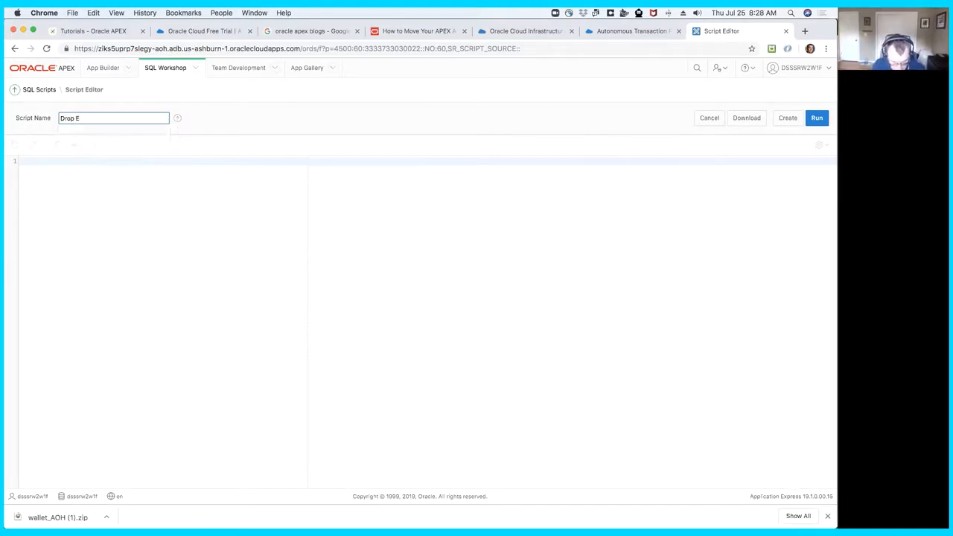
key(BackSpace)
text(App ARchive)
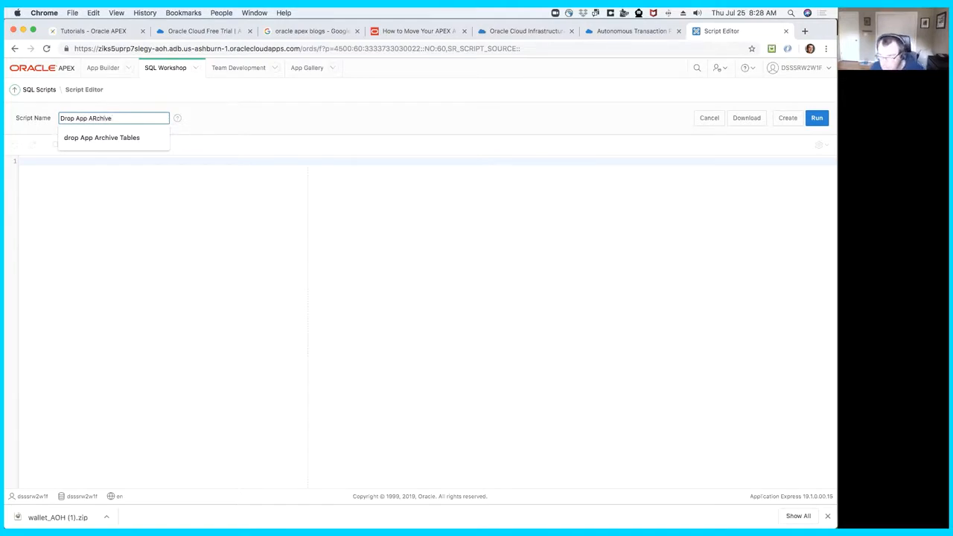
- Paste and run the statements dropping the eba_archive packages, sequence and tables, and check the remaining tables in the Object Browser
click(53, 221)
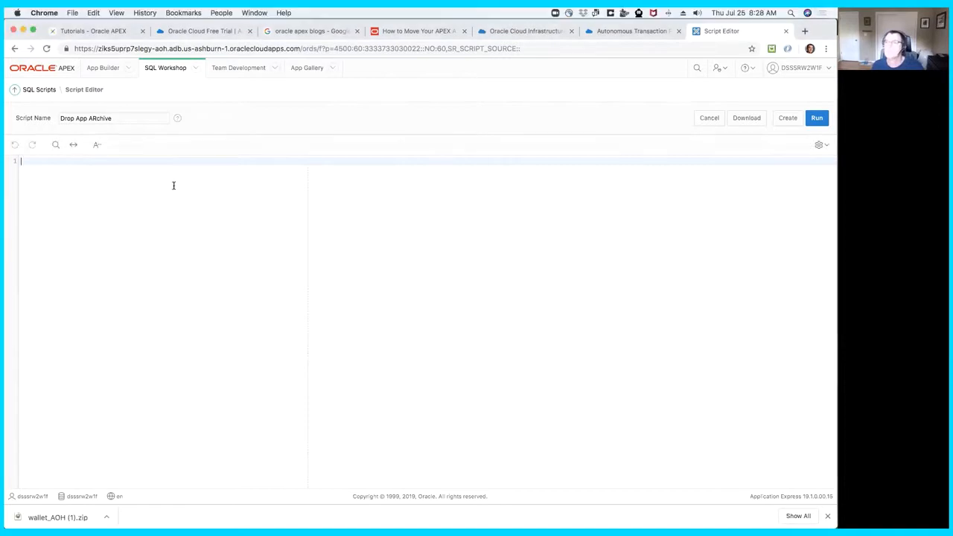
text(drop package eba_archive; drop package eba_archive_fw;  drop sequence eba_archive_seq;  drop table eba_archive_users          cascade constraints; drop table eba_archive_errors         cascade constraints; drop table eba_archive_access_levels  cascade constraints; drop table eba_archive_notifications  cascade constraints; drop table eba_archive_preferences    cascade constraints;  drop table eba_archive_error_lookup;  drop table eba_archive_preferences;)
click(817, 119)
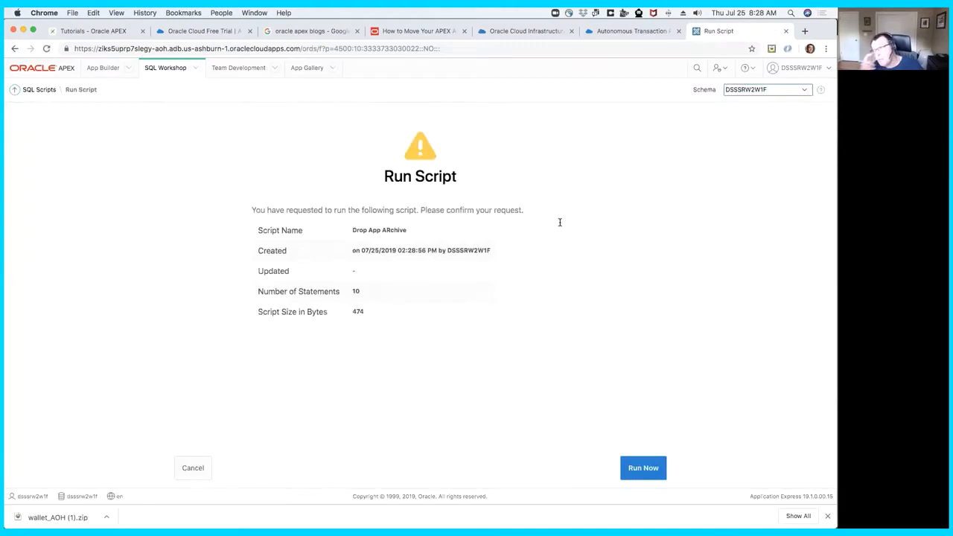
click(629, 470)
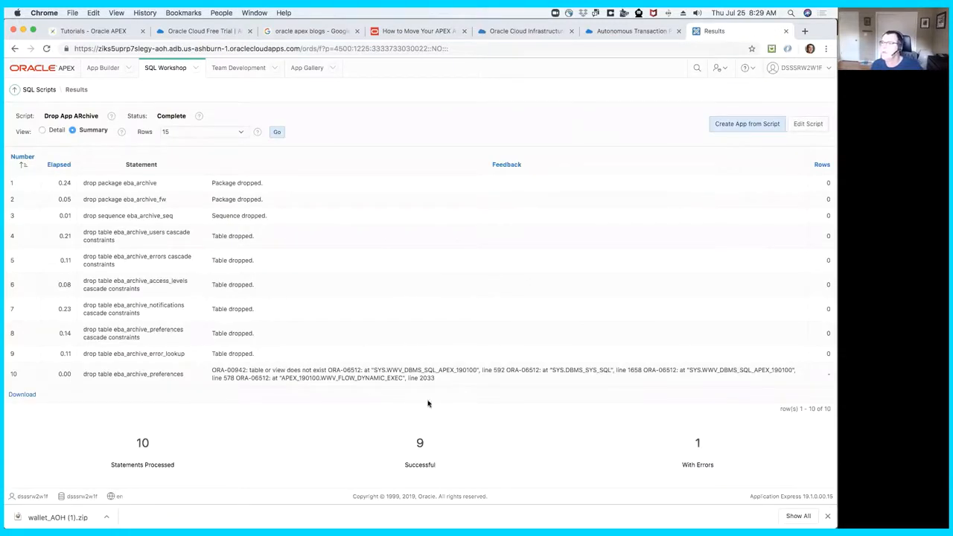
click(166, 71)
click(80, 134)
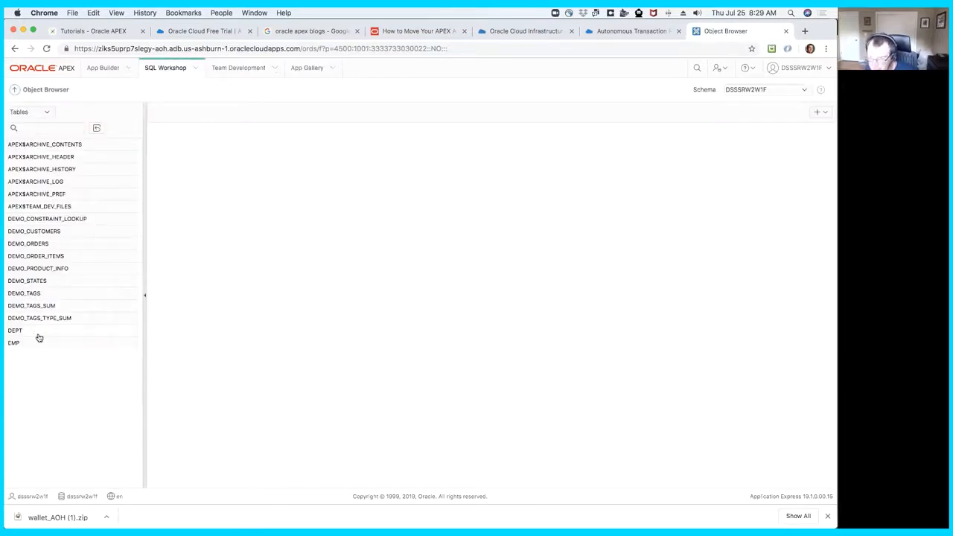
- Install APEX Application Archive from the App Gallery into the DSSSRW2W1F workspace and dismiss the browser's downloads bar
click(306, 68)
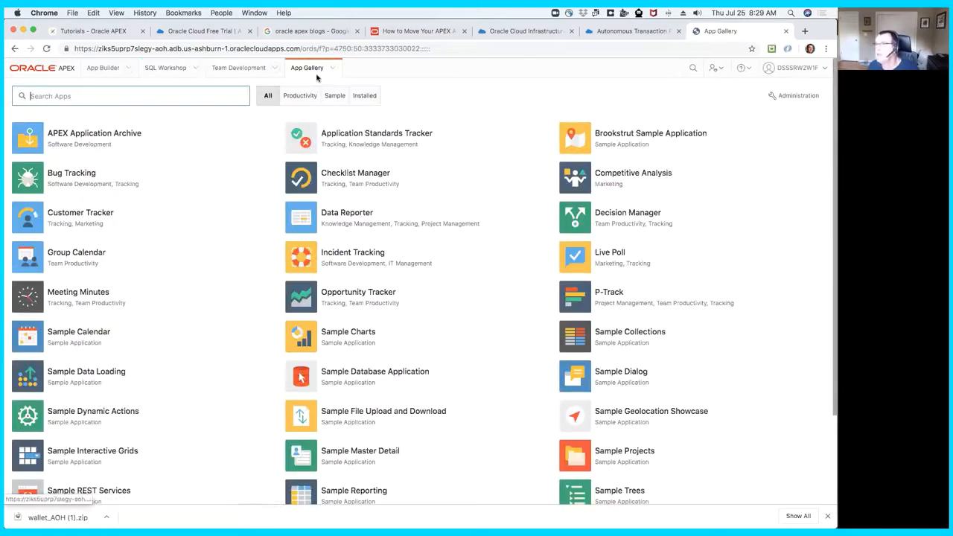
click(94, 136)
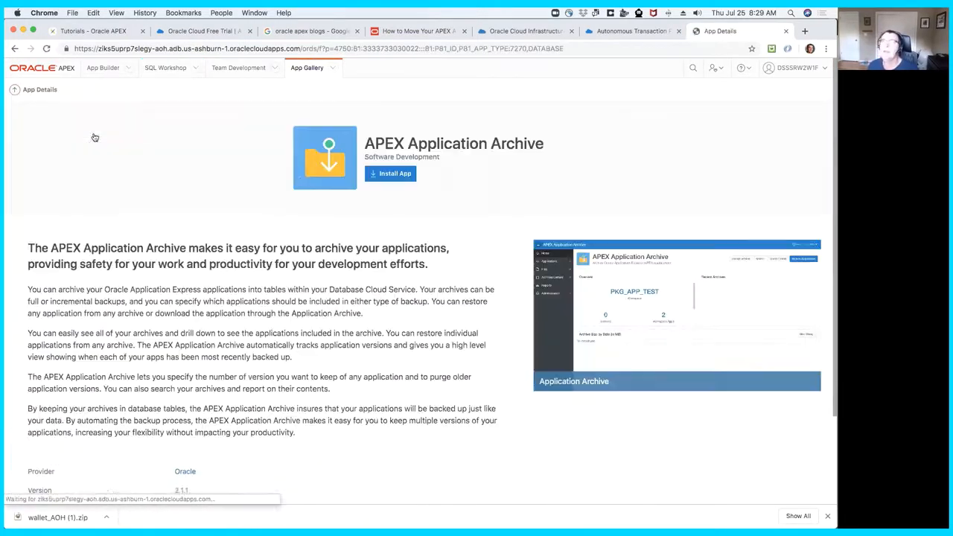
click(394, 173)
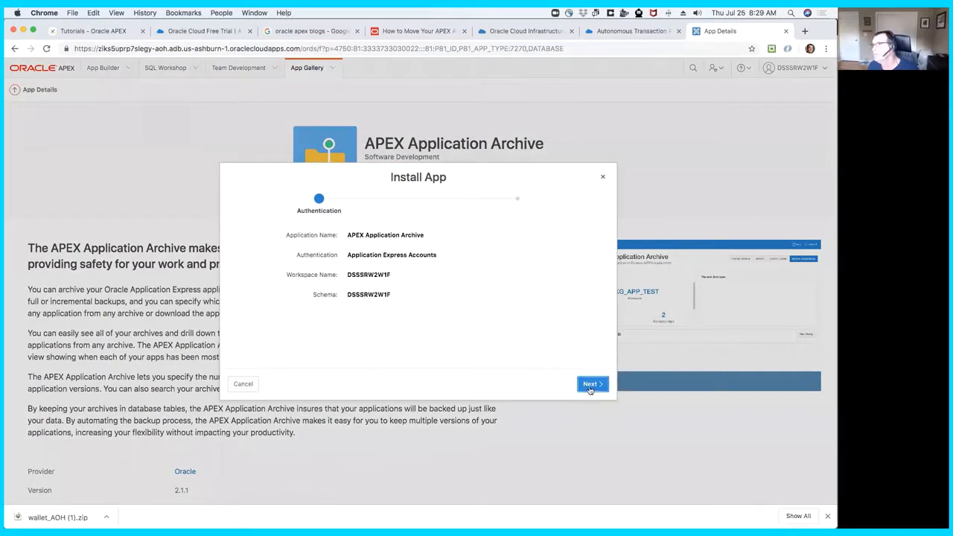
click(590, 384)
click(584, 385)
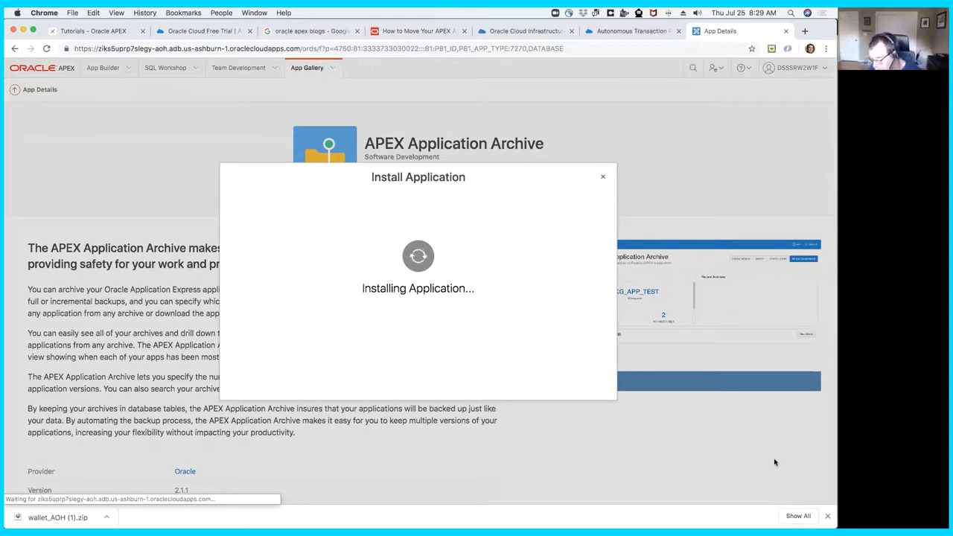
click(827, 516)
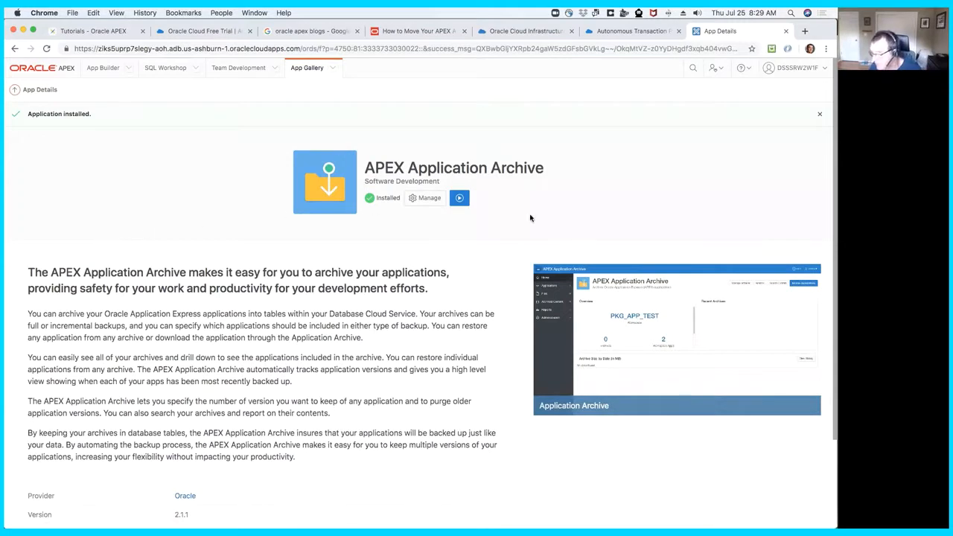
- Run APEX Application Archive, sign in with the prefilled credentials, and complete its first-time setup with the Readers access level
click(459, 198)
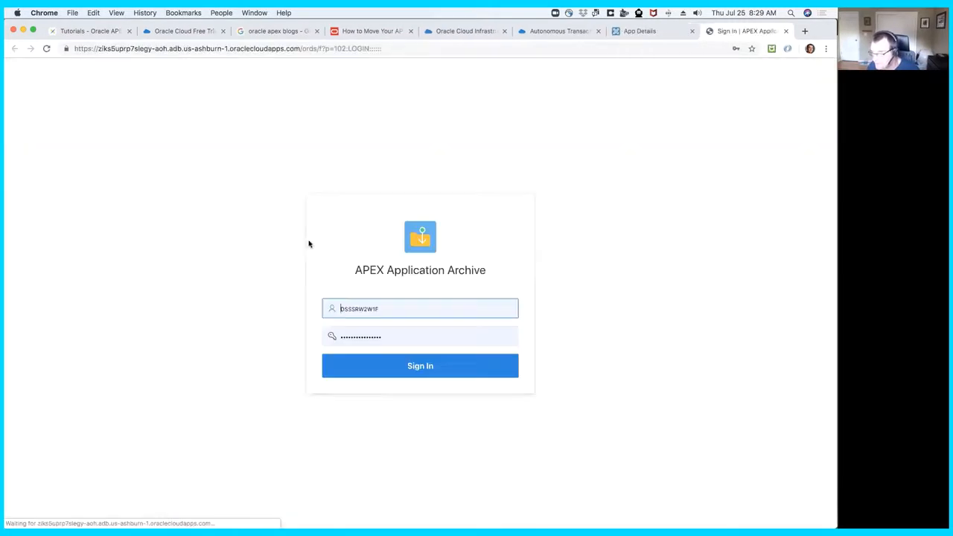
click(419, 367)
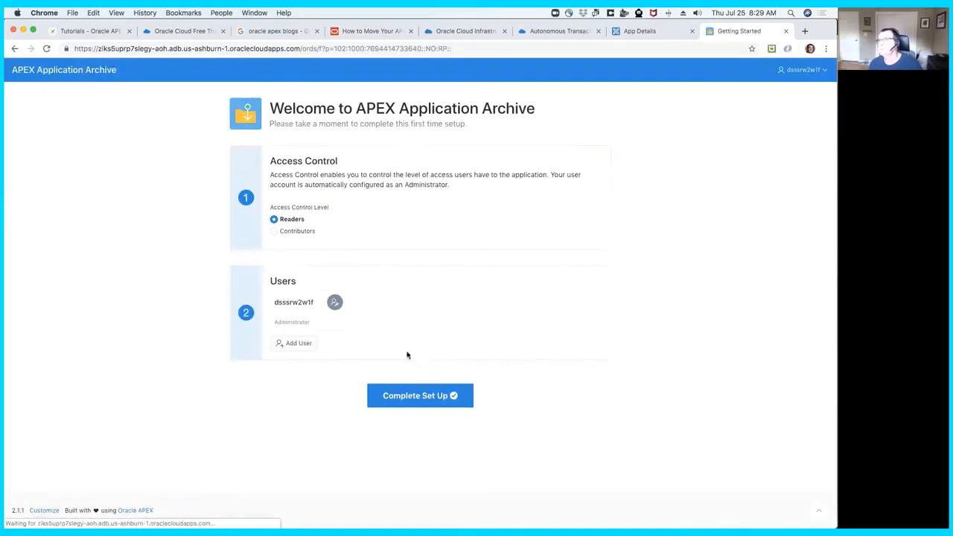
click(439, 395)
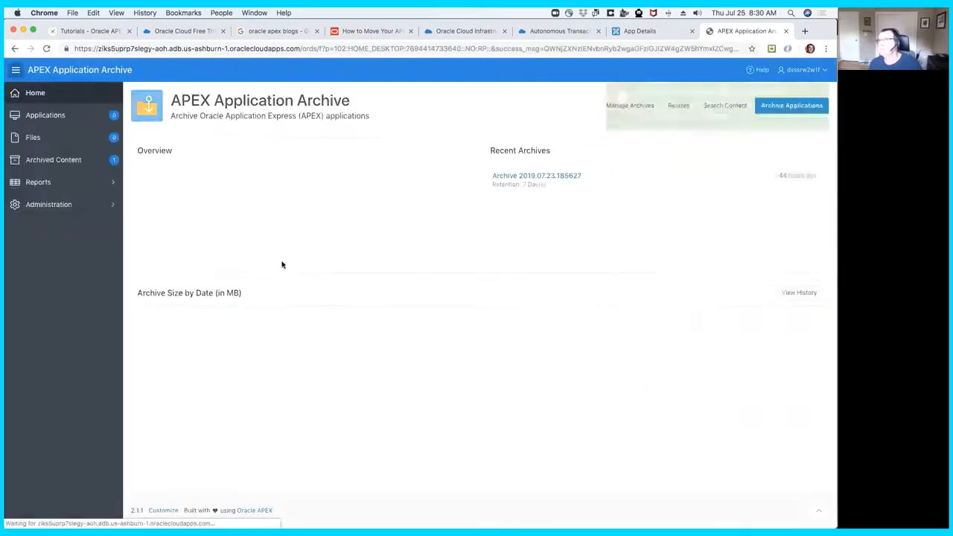
- Open the details of Archive 2019.07.23.185627 from the list of archives
click(393, 188)
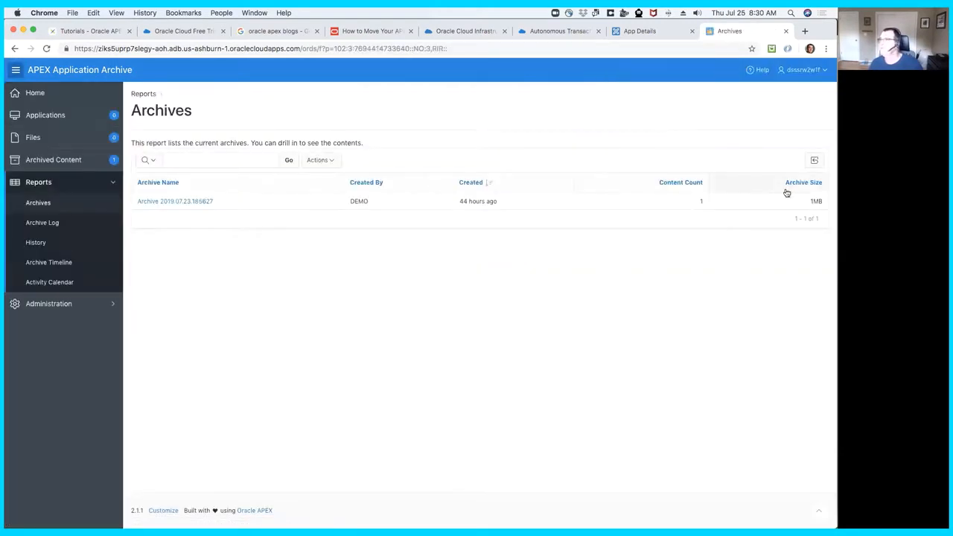
click(177, 201)
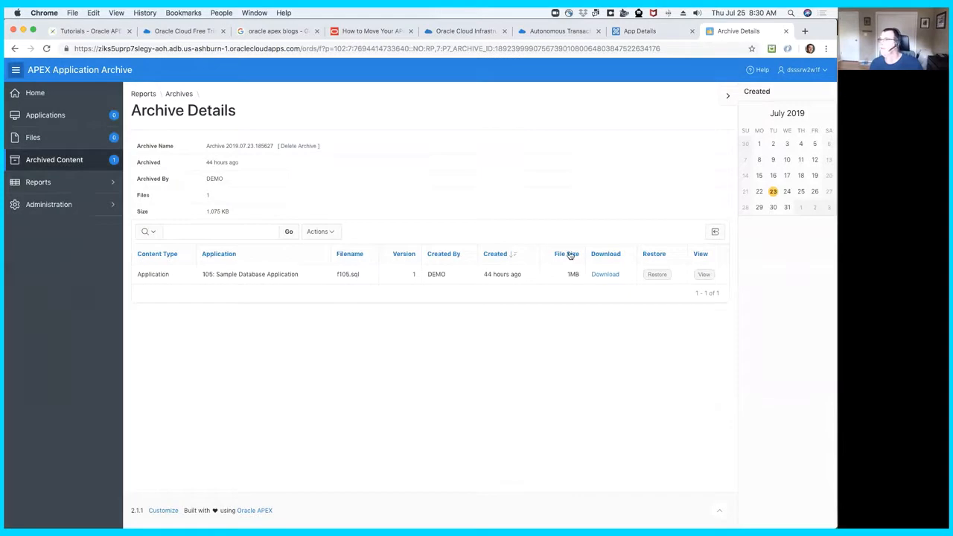
- Restore the archived Sample Database Application to the export repository, and open the Export Repository of the DSSSRW2W1F workspace
click(657, 275)
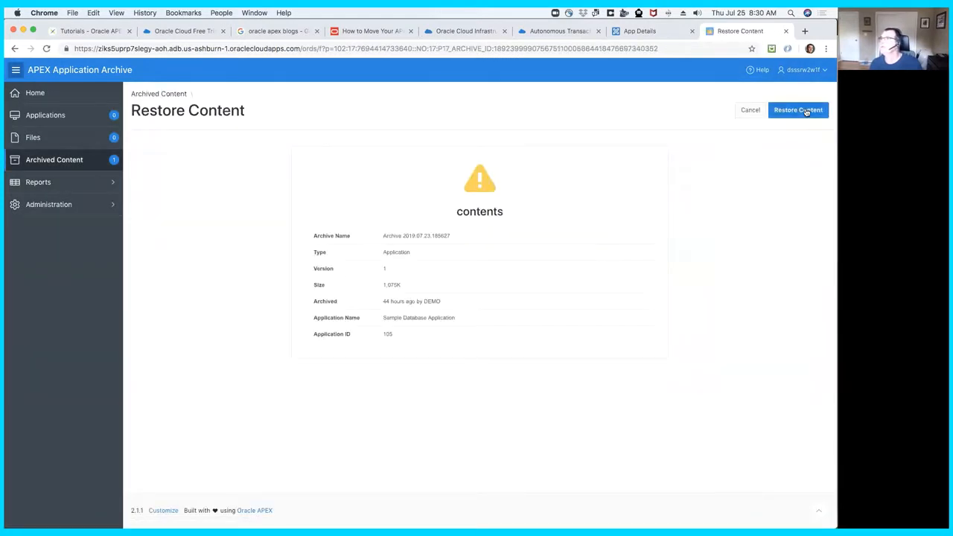
click(806, 111)
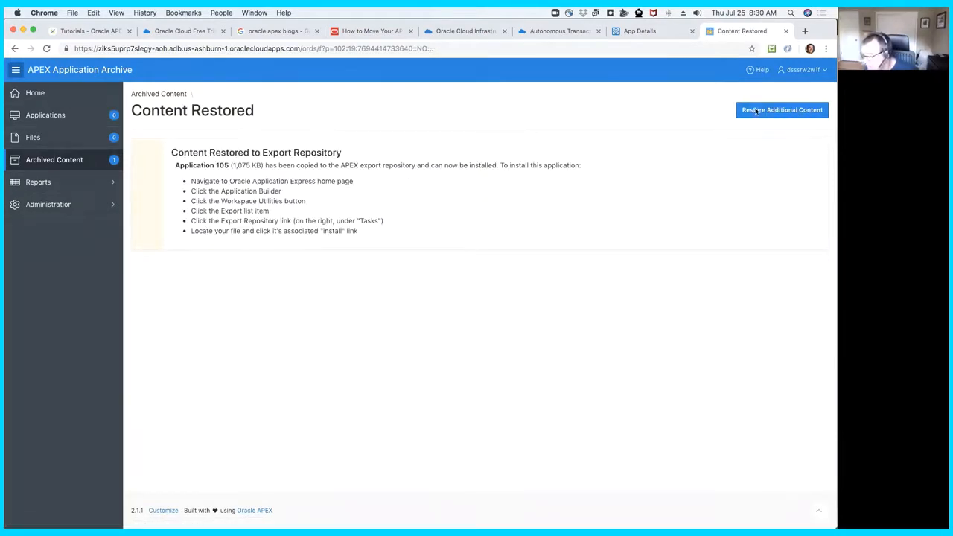
click(662, 31)
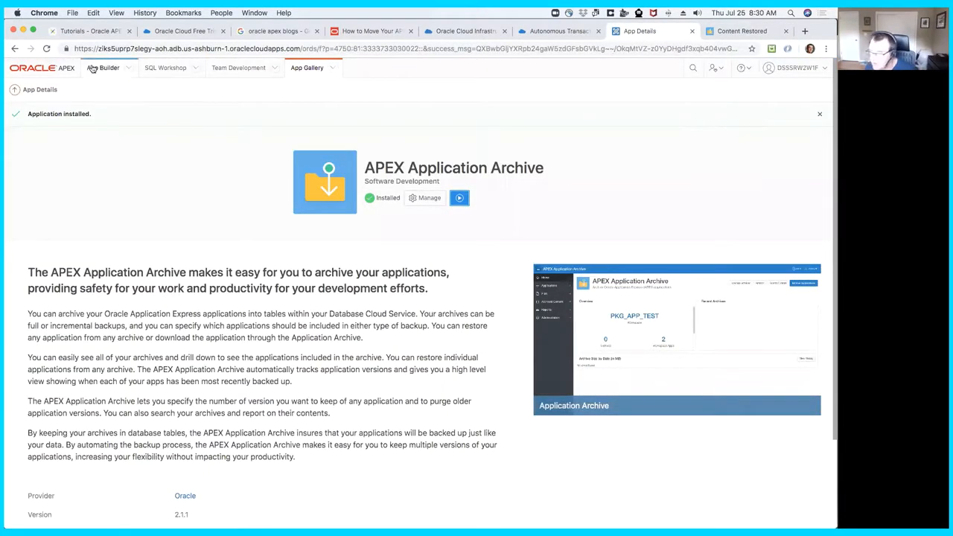
click(99, 68)
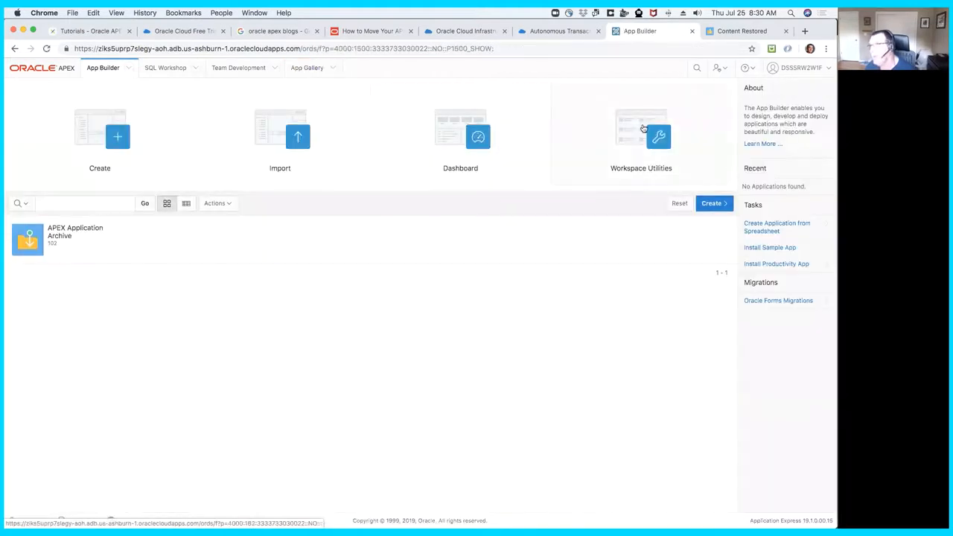
click(623, 142)
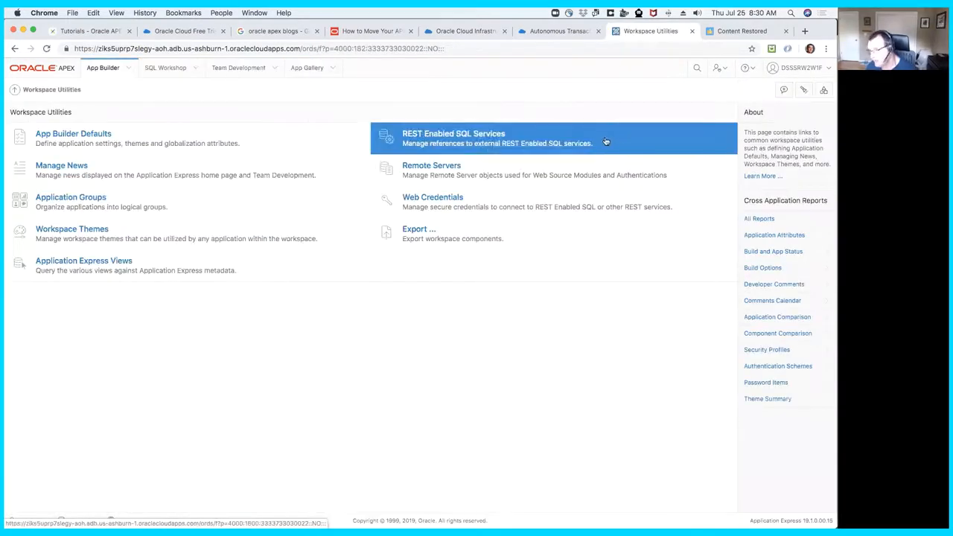
click(498, 237)
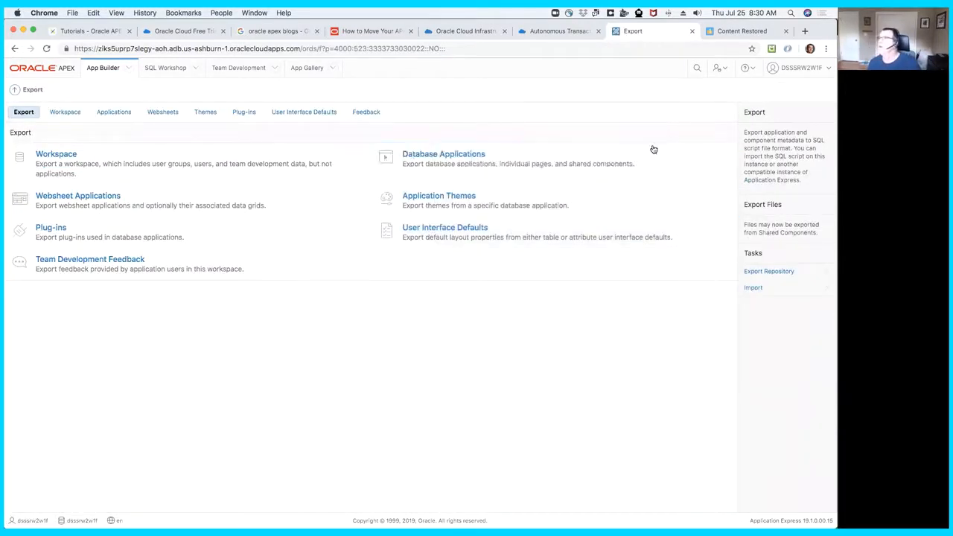
click(783, 272)
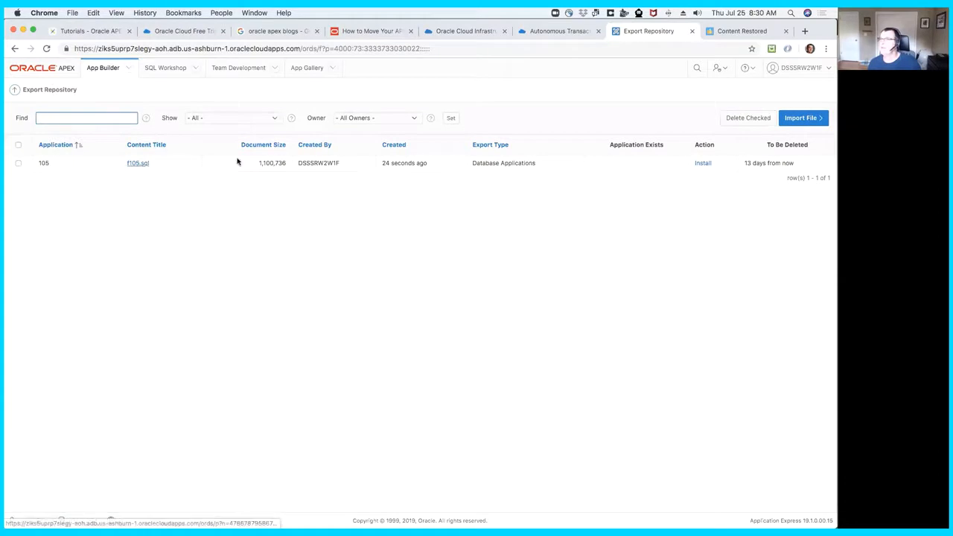
- Install f105.sql with an auto-assigned application ID and no supporting objects upgrade, and try to run the installed application
click(703, 164)
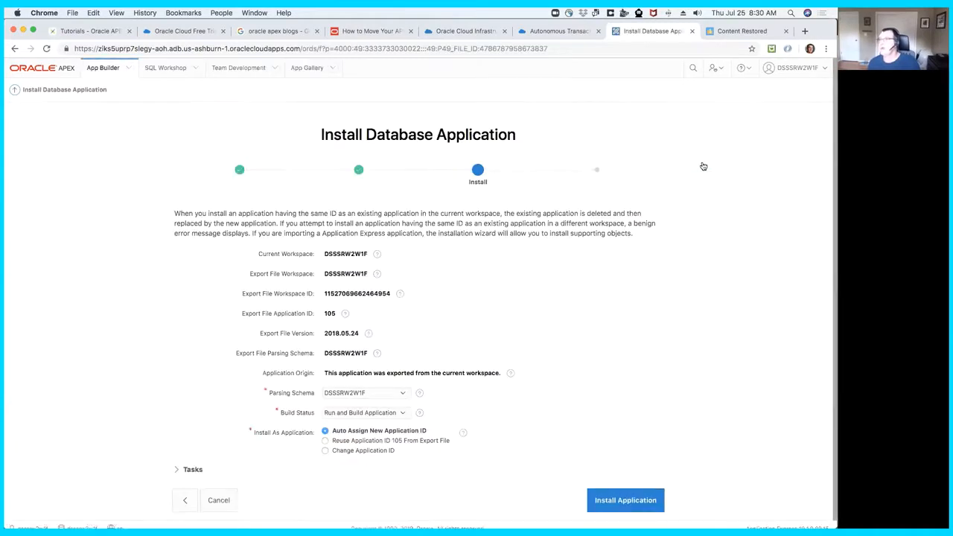
click(631, 501)
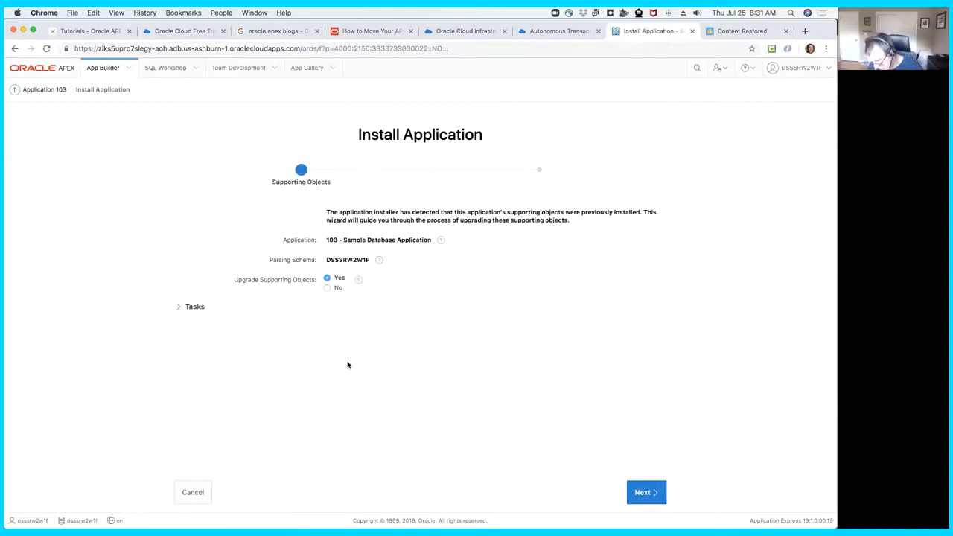
click(327, 288)
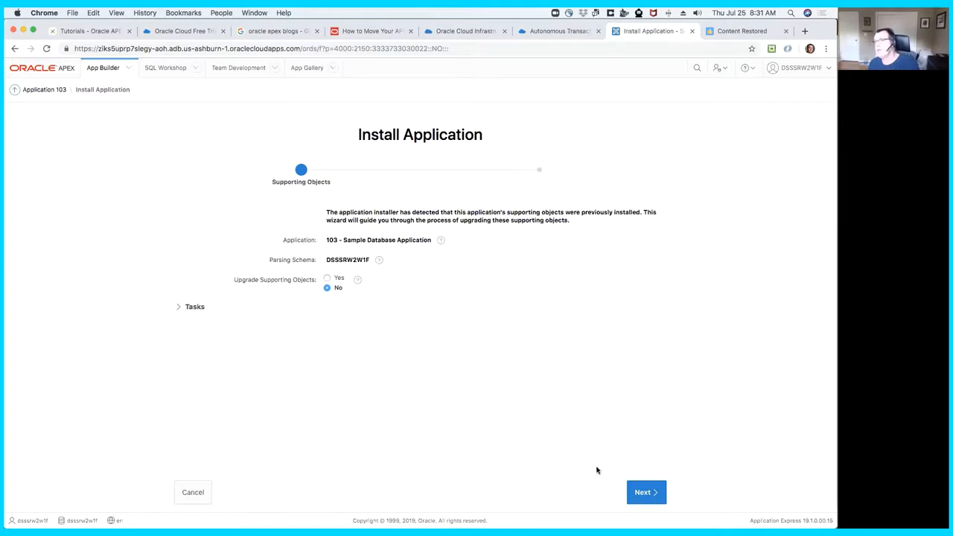
click(645, 492)
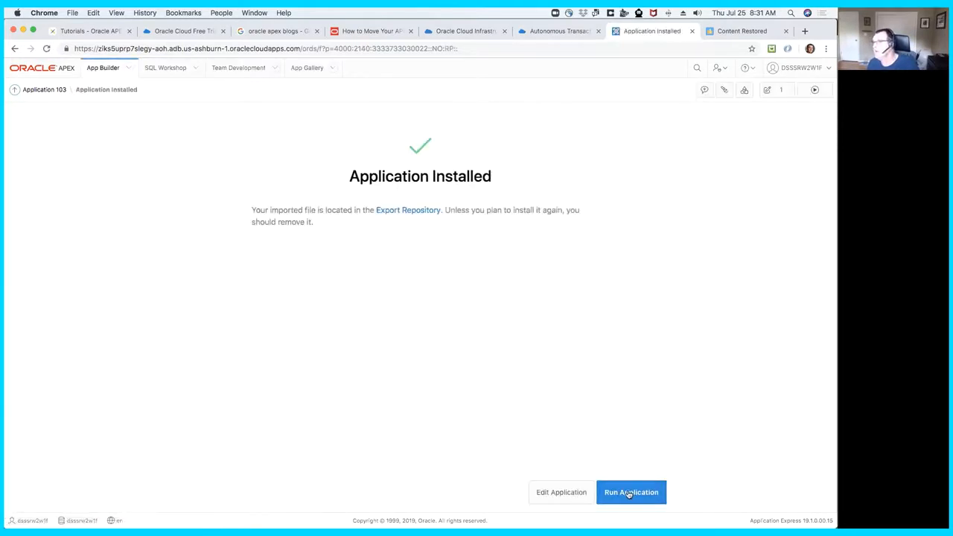
click(613, 494)
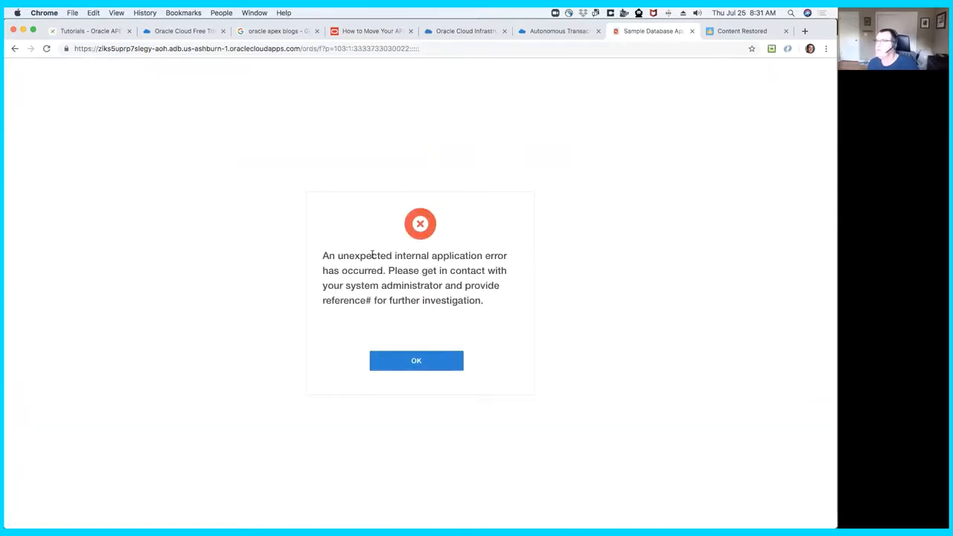
click(440, 363)
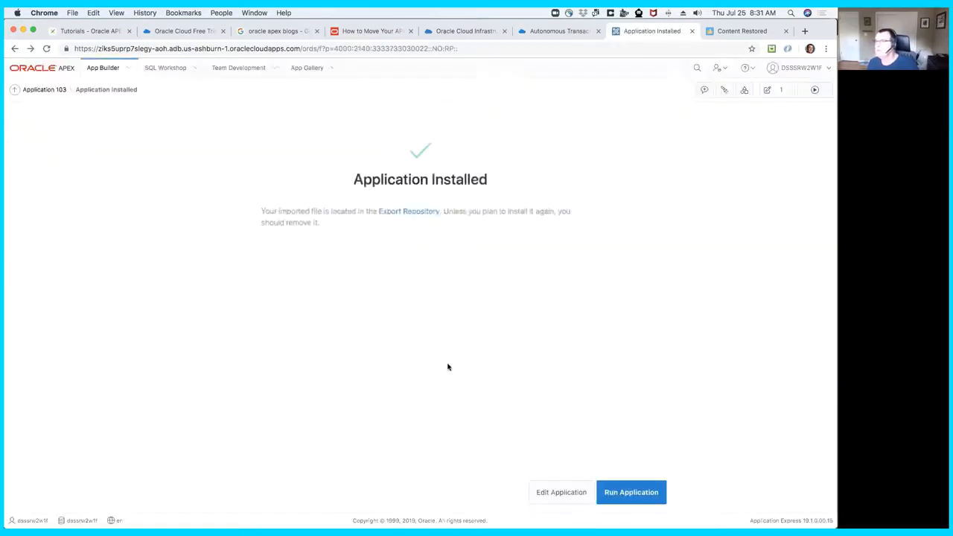
- Create an authentication scheme named APEX Accts for application 103 from the gallery, using the Application Express Accounts type
click(570, 495)
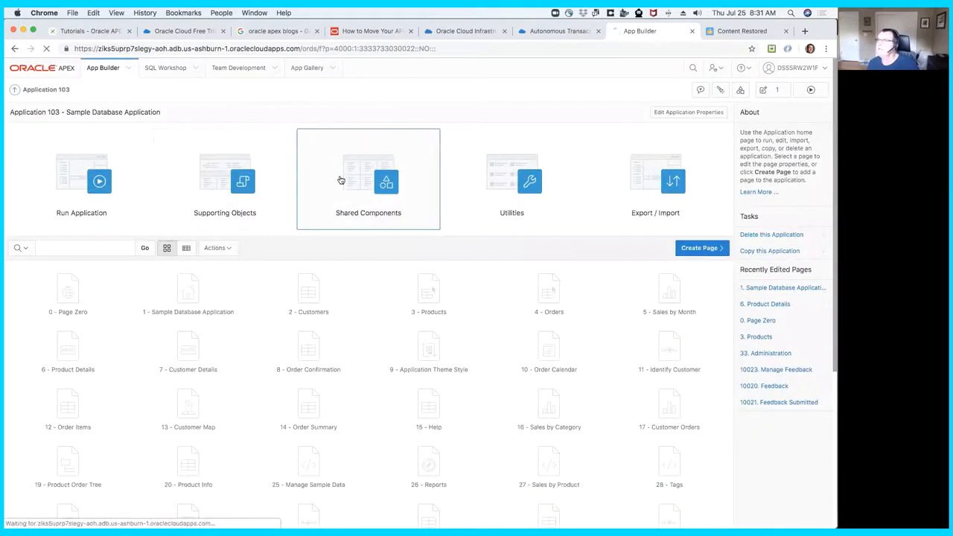
click(341, 181)
click(330, 157)
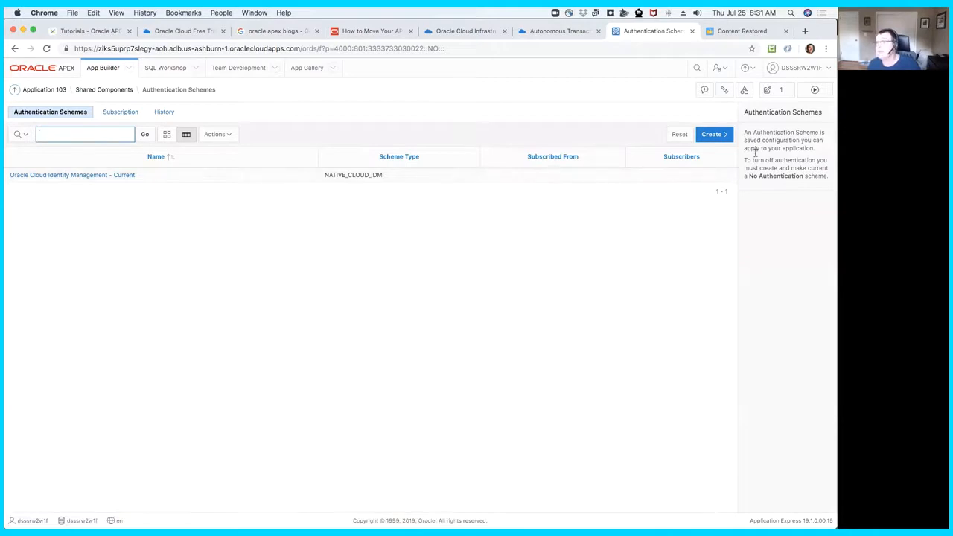
click(713, 135)
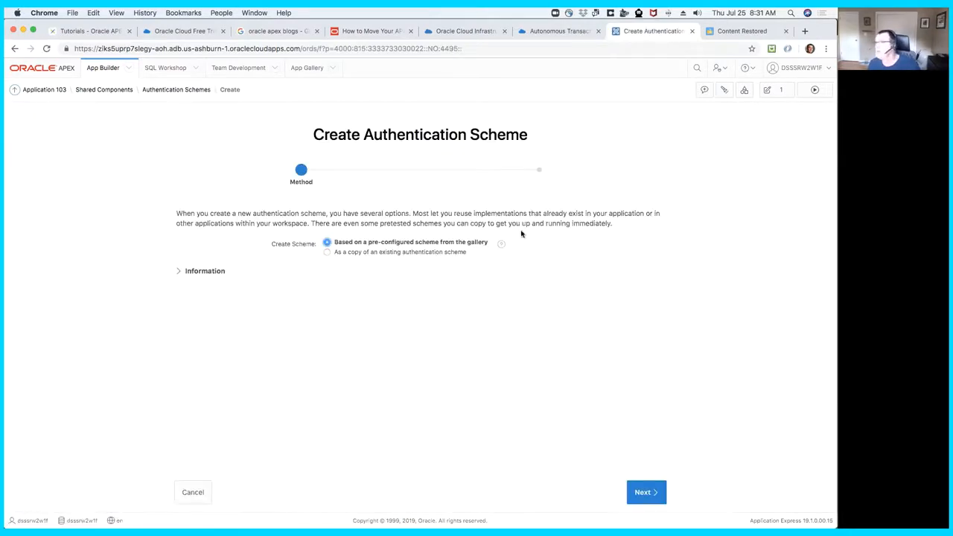
click(649, 494)
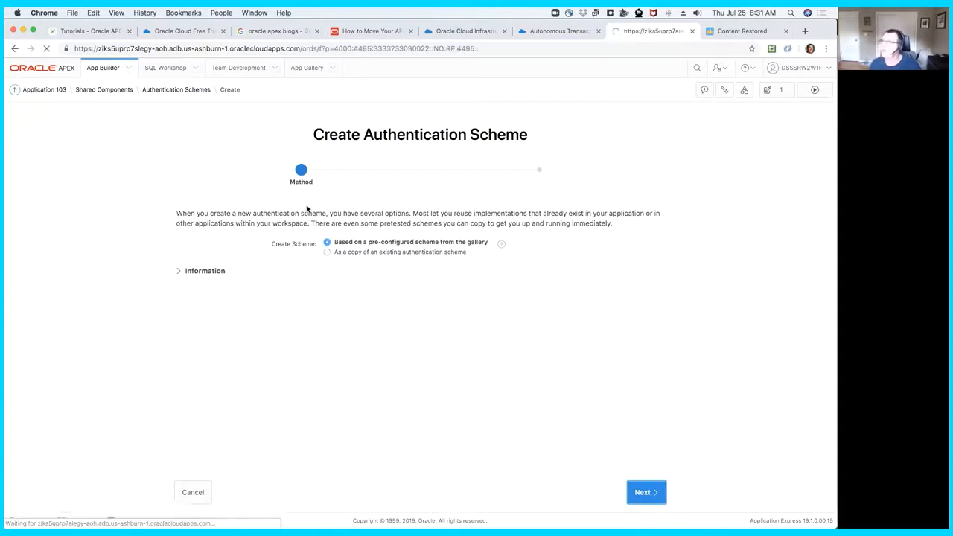
text(APEX Accts)
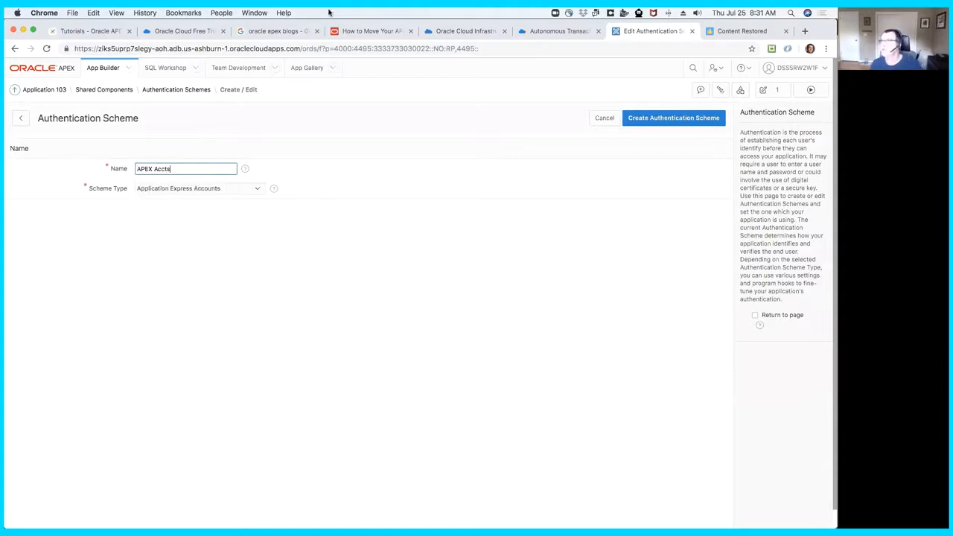
click(666, 119)
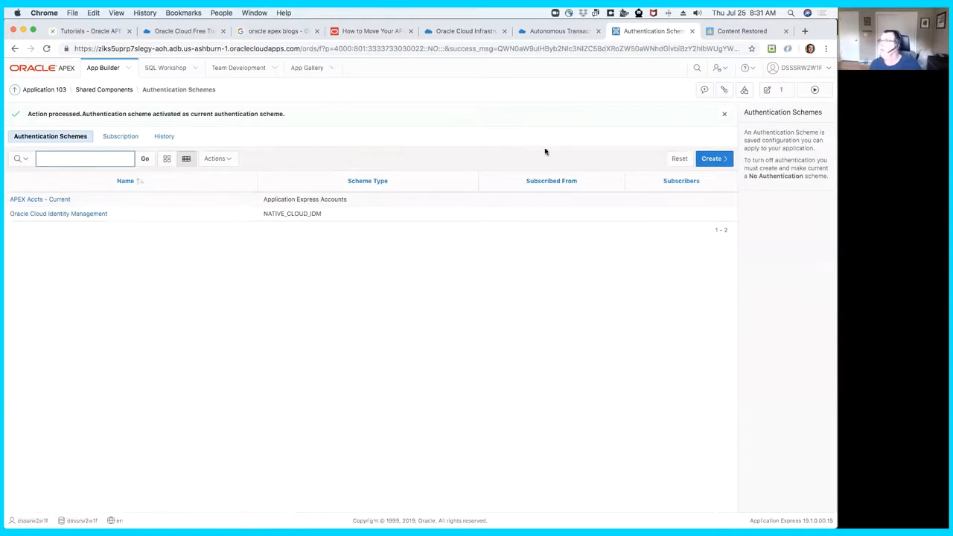
- Run the Sample Database Application and sign in to it
click(814, 90)
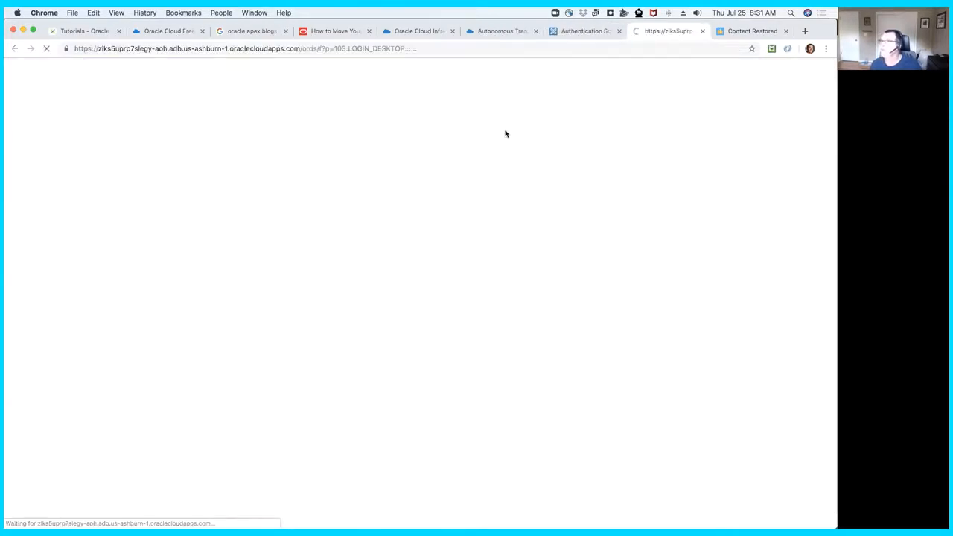
click(434, 406)
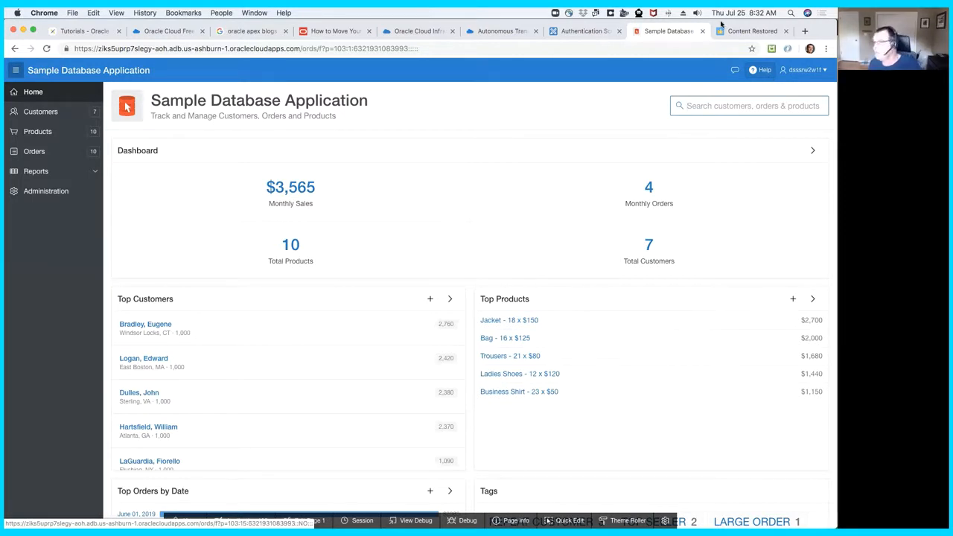
- Sign out of the DSSSRW2W1F workspace and sign in to workspace aoh as user aoh with the prefilled password
click(572, 31)
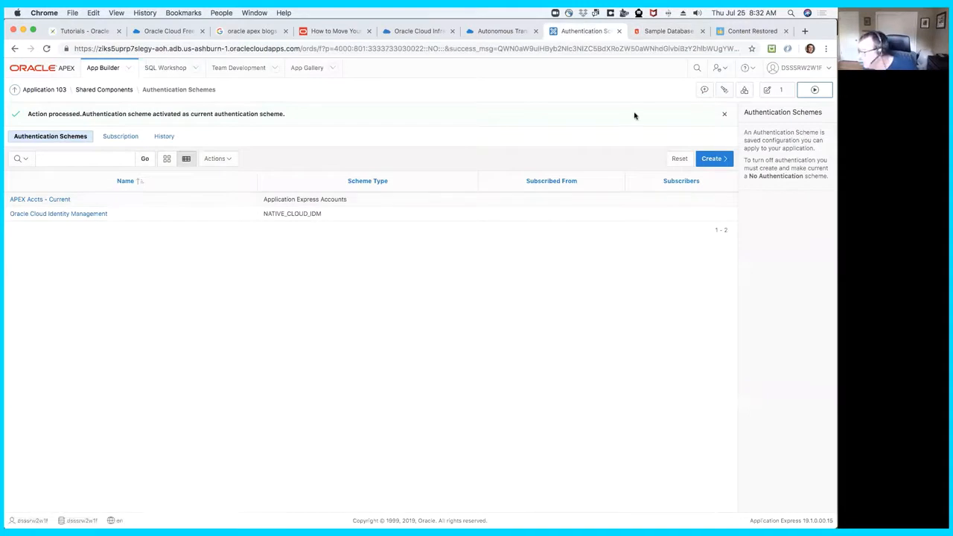
click(829, 72)
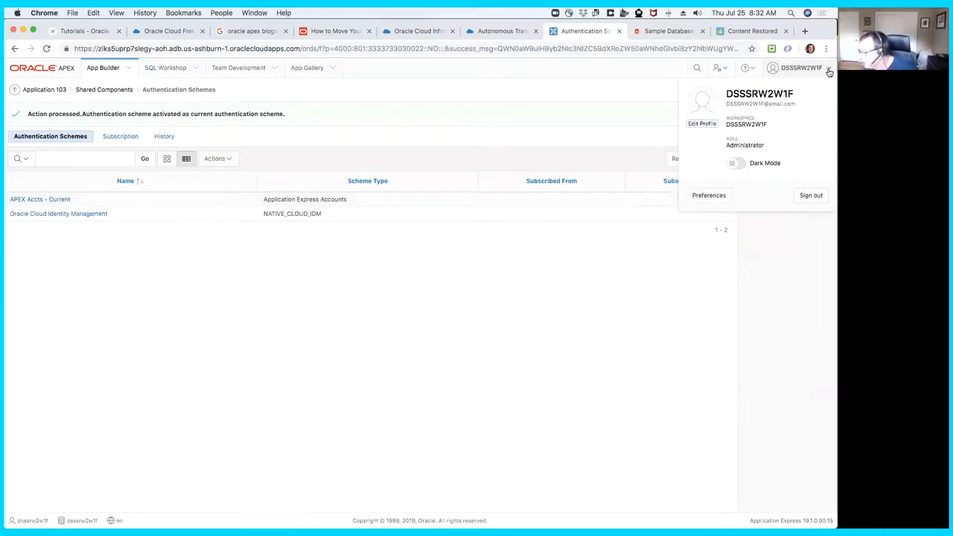
click(811, 198)
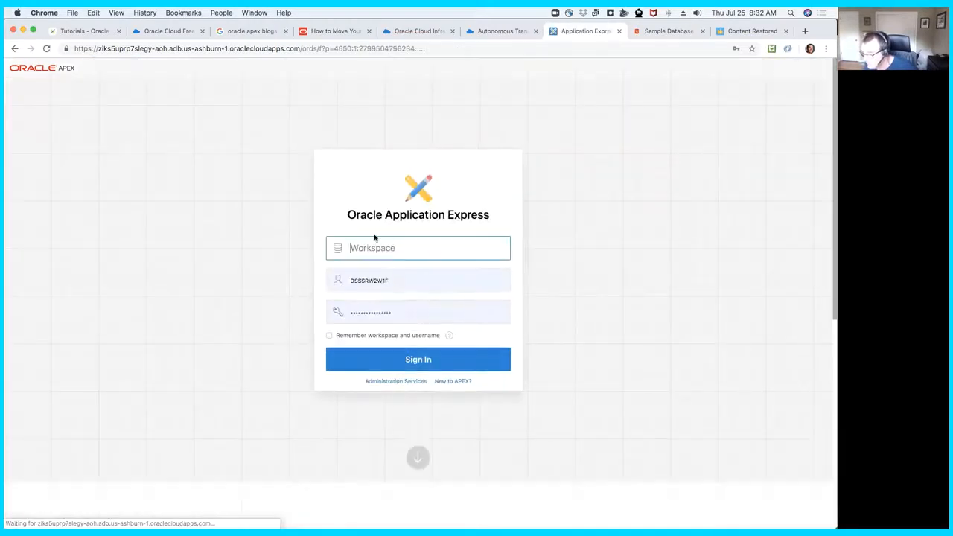
text(aoh)
key(Tab)
text(aoh)
key(Down)
key(Return)
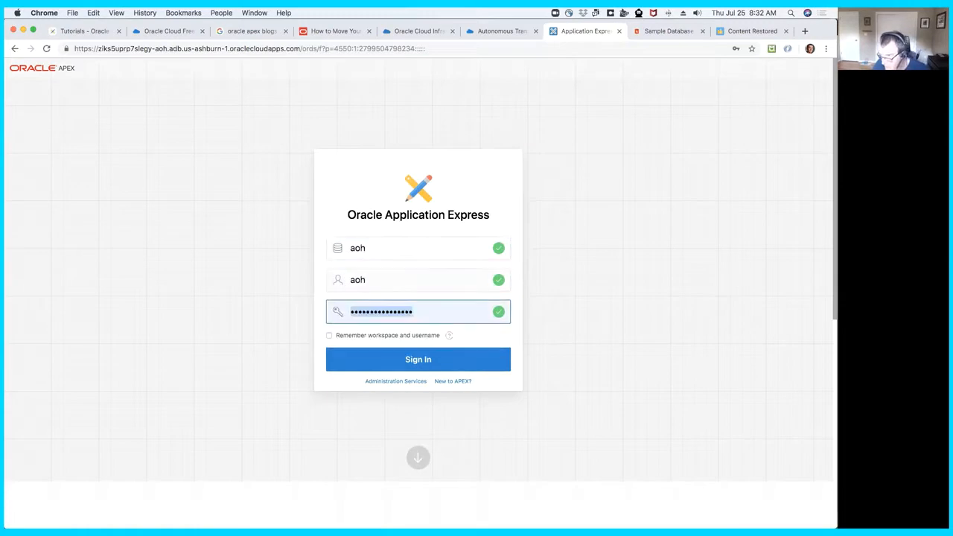
click(429, 359)
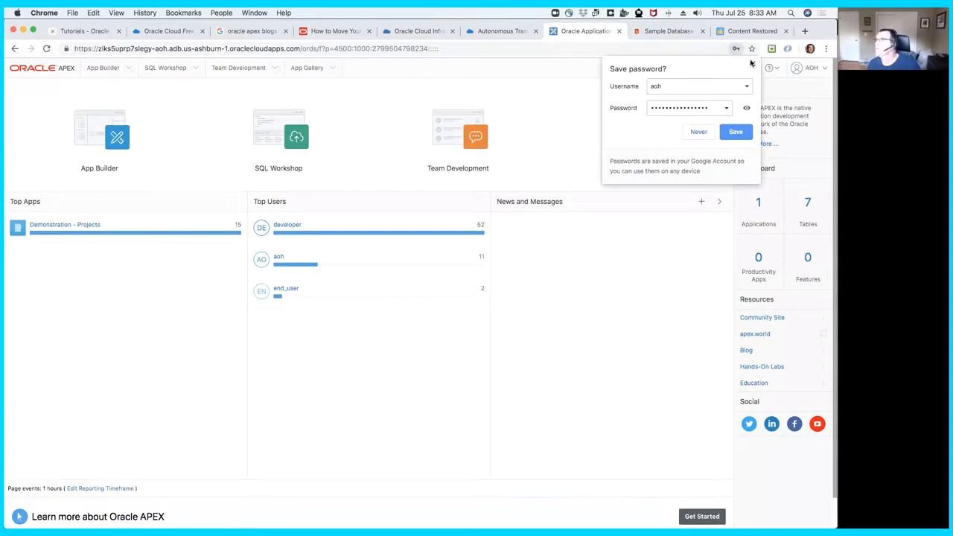
- Dismiss the browser's offer to save the password and open the AOH workspace's list of users and groups
click(752, 64)
click(749, 71)
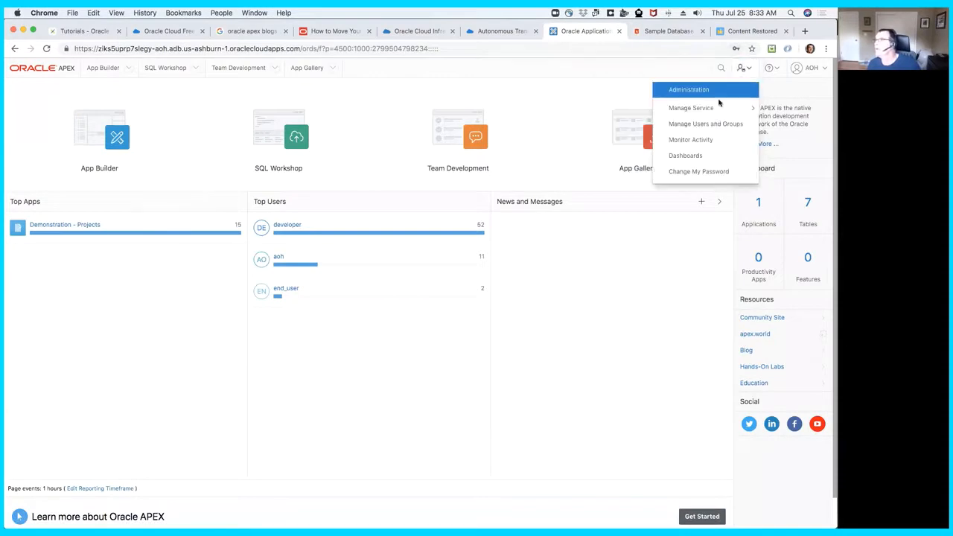
click(680, 122)
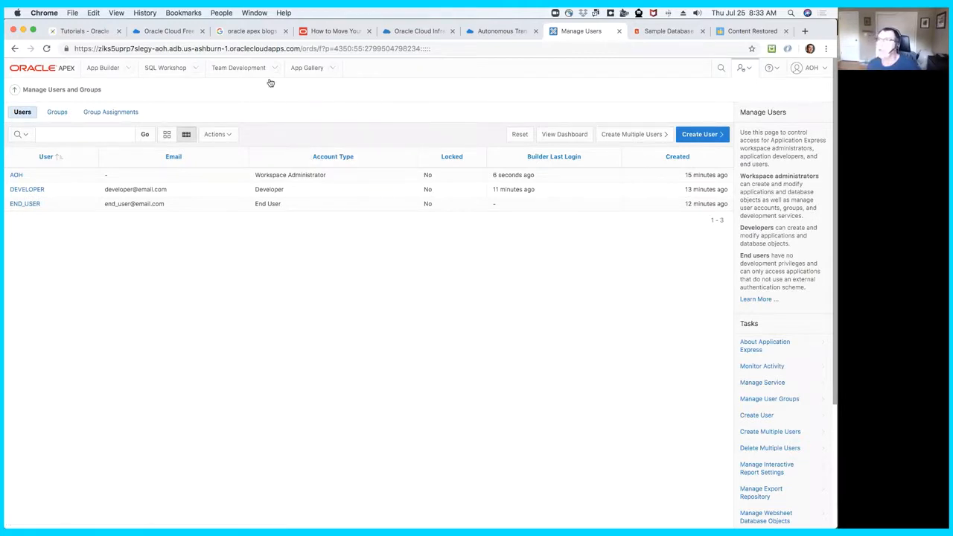
- Switch to the blog post on moving APEX applications to Autonomous Database and review it from the introduction to Export Your Workspace Schema
click(347, 30)
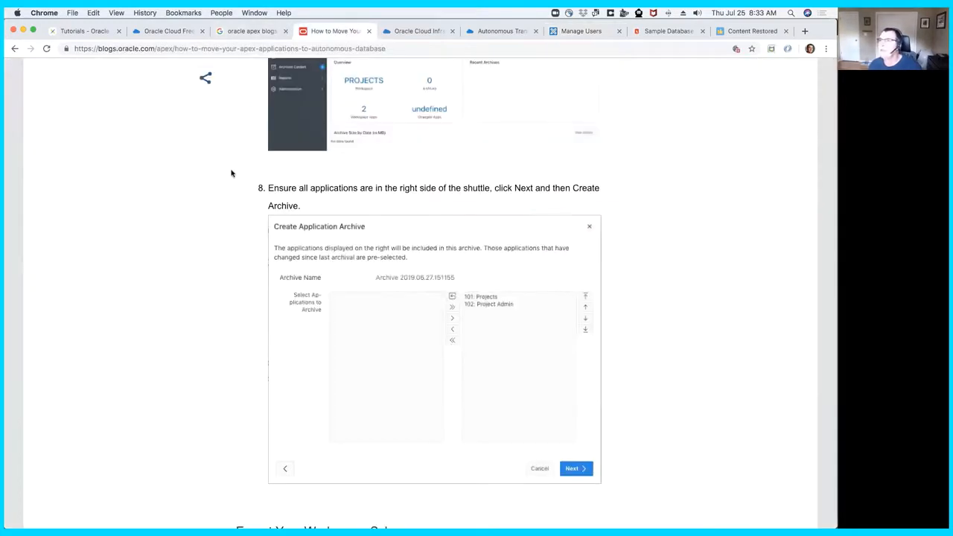
scroll(230, 173, up, 3)
scroll(230, 174, up, 15)
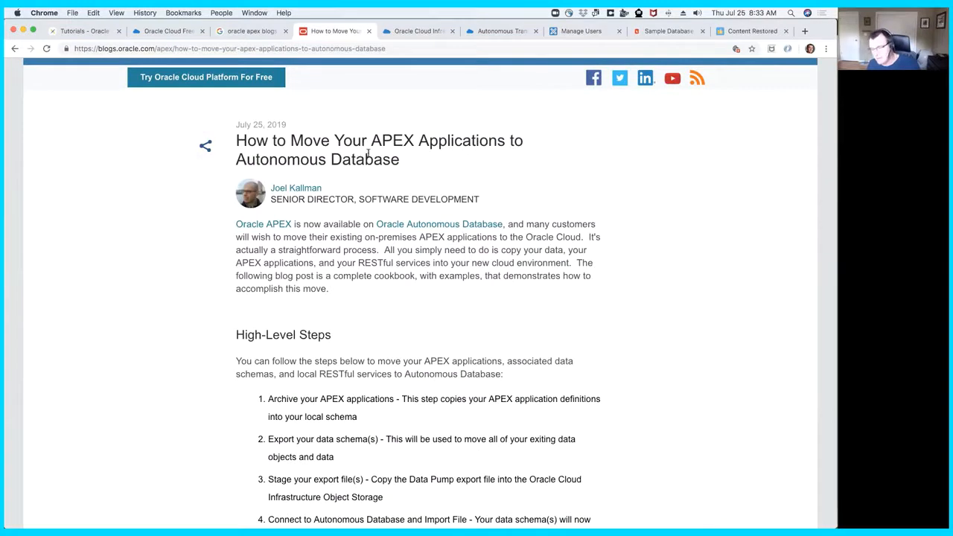
scroll(361, 197, down, 10)
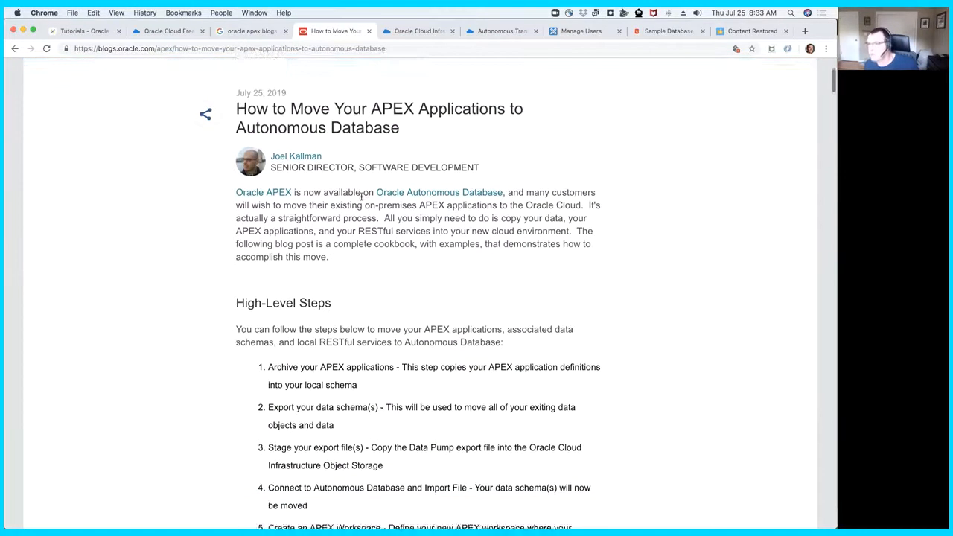
scroll(362, 198, down, 5)
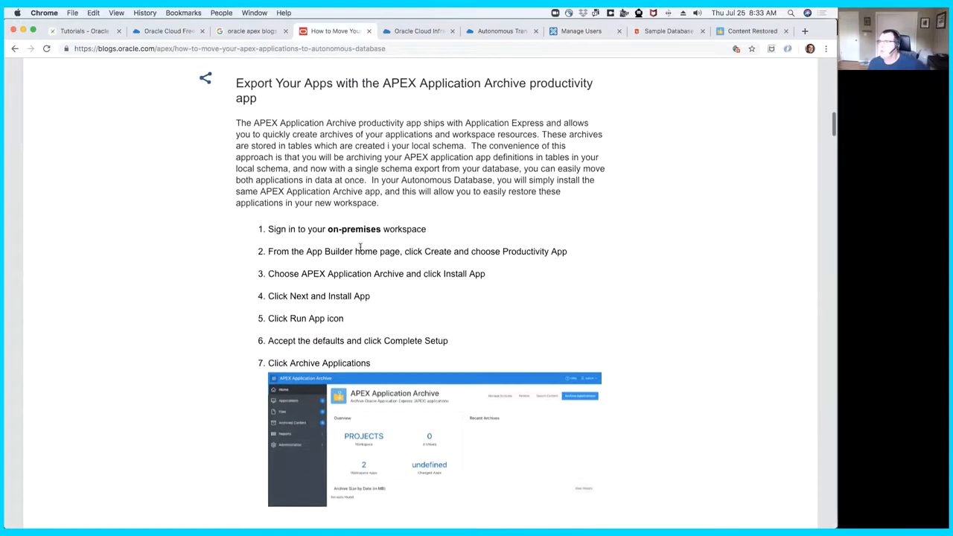
scroll(362, 254, down, 2)
scroll(420, 281, down, 4)
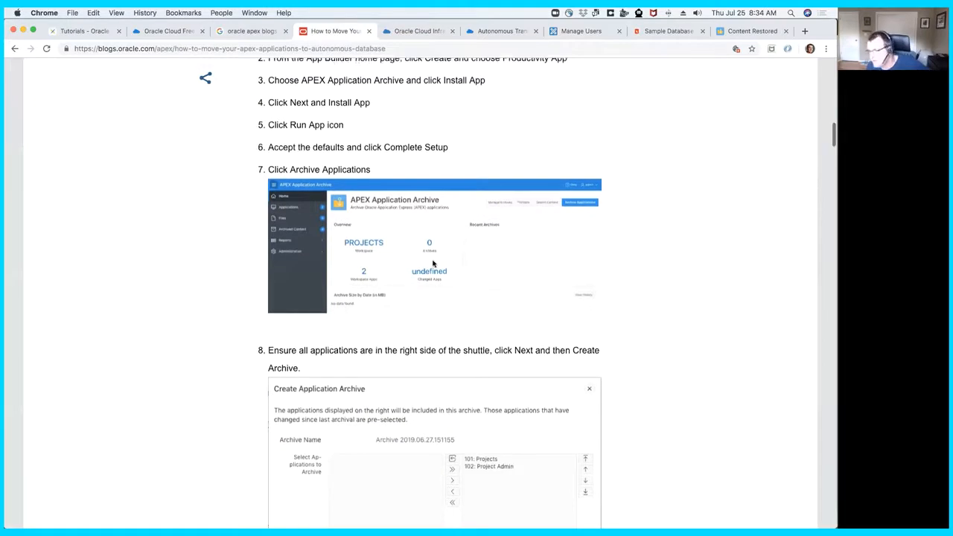
scroll(432, 264, down, 5)
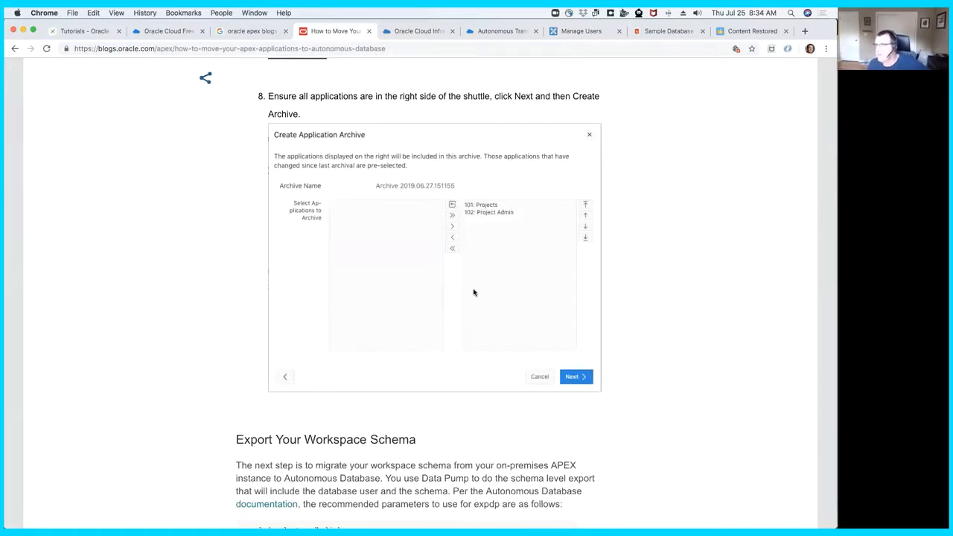
scroll(474, 292, down, 6)
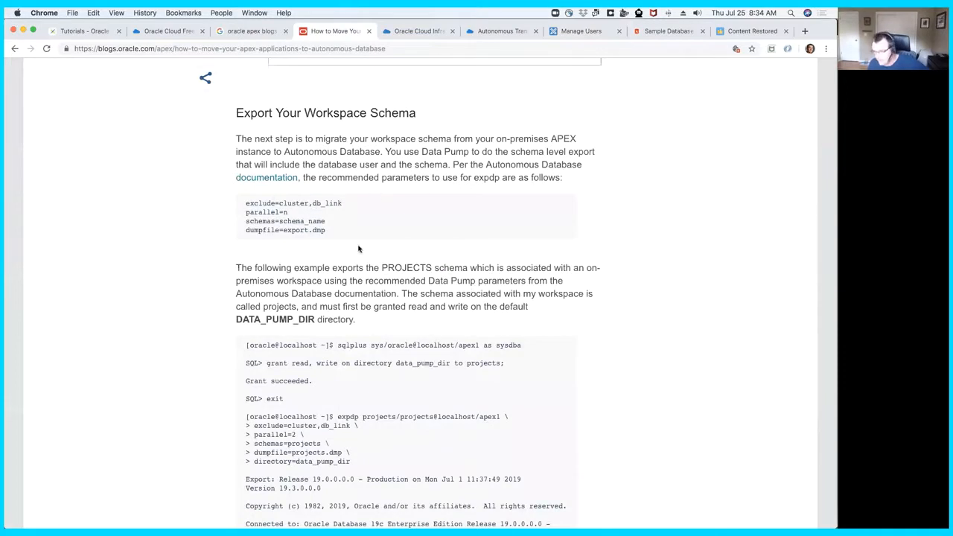
- Review the blog post from Export Your Workspace Schema through staging the dumpfile in Oracle Cloud Infrastructure Object Storage
scroll(366, 239, down, 2)
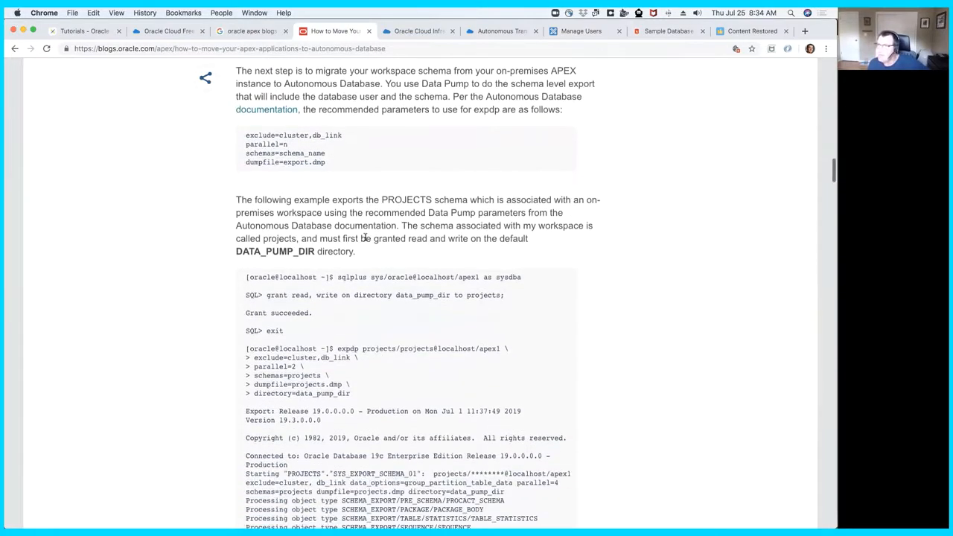
scroll(365, 239, down, 12)
scroll(365, 238, down, 4)
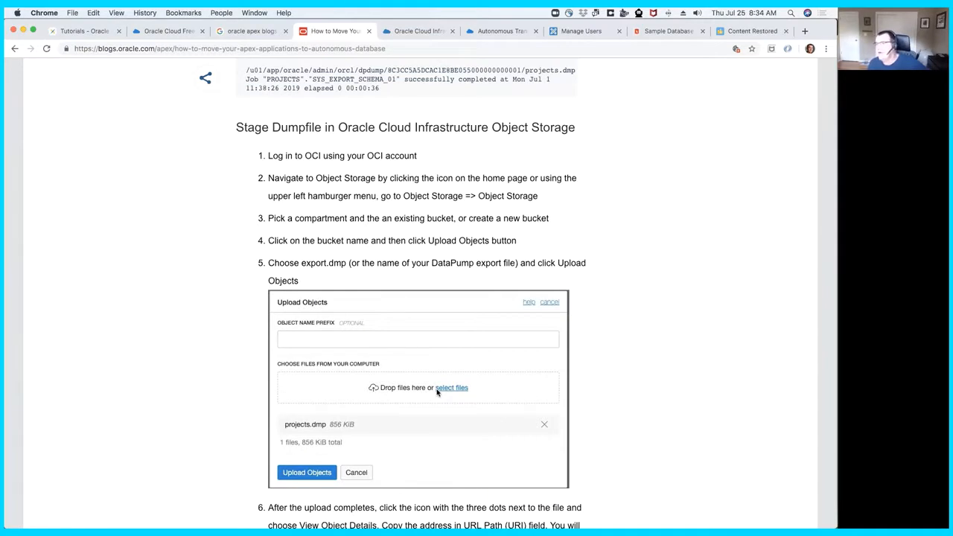
scroll(431, 390, down, 2)
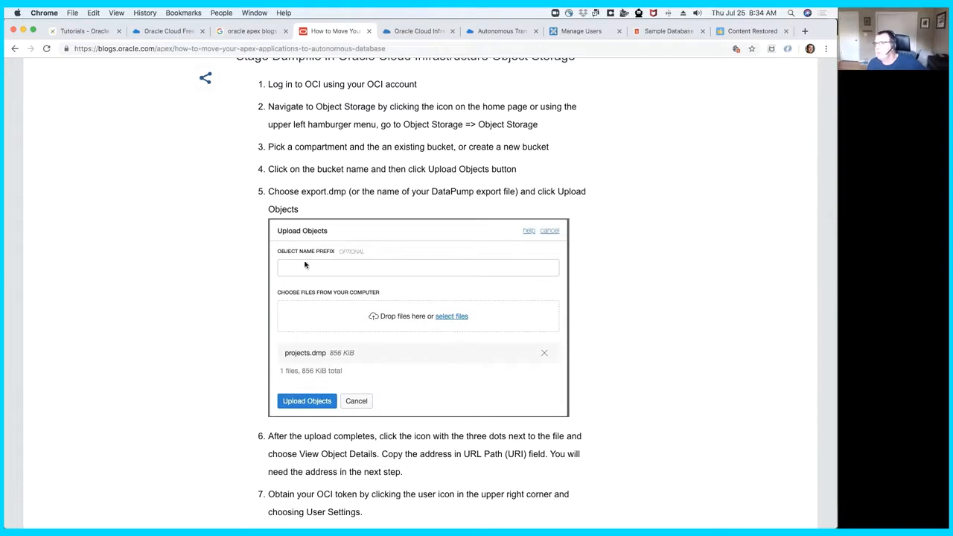
- Switch to the Oracle Cloud on-prem bucket, highlight the URL path in the details of eecs.dmp and close the details
click(418, 33)
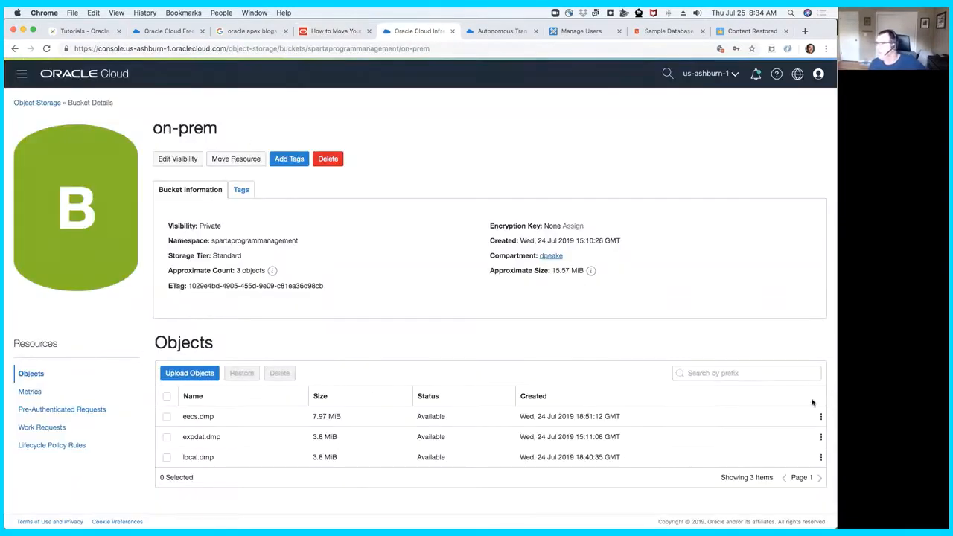
click(821, 420)
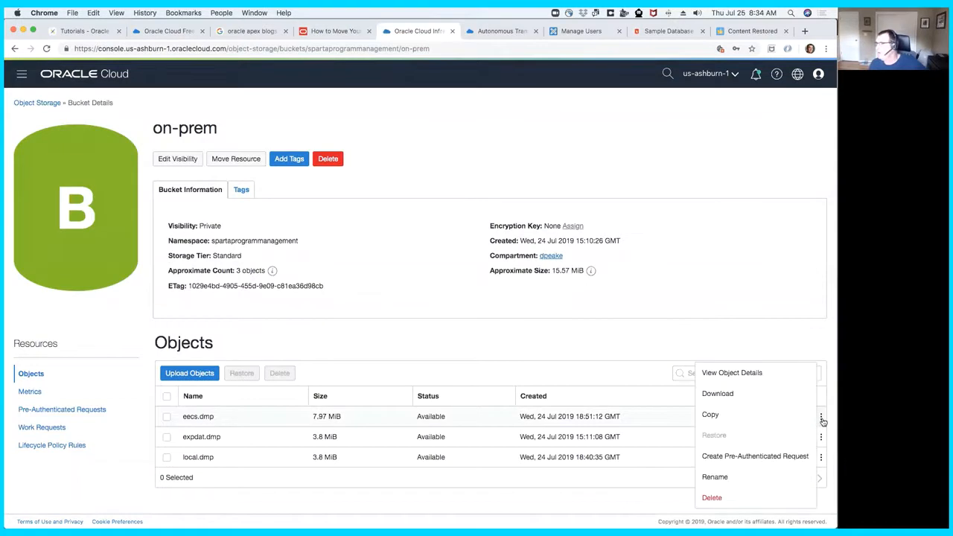
click(748, 374)
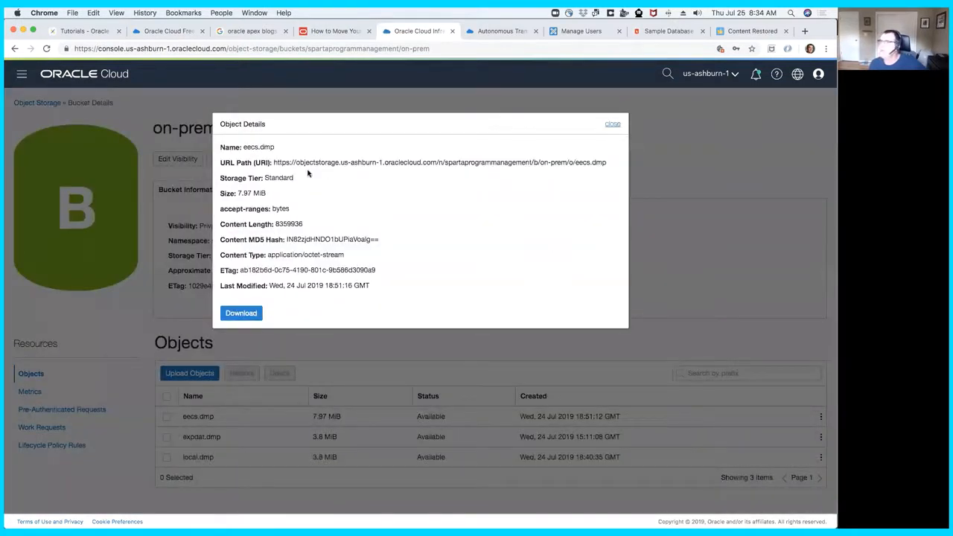
drag(273, 162, 608, 163)
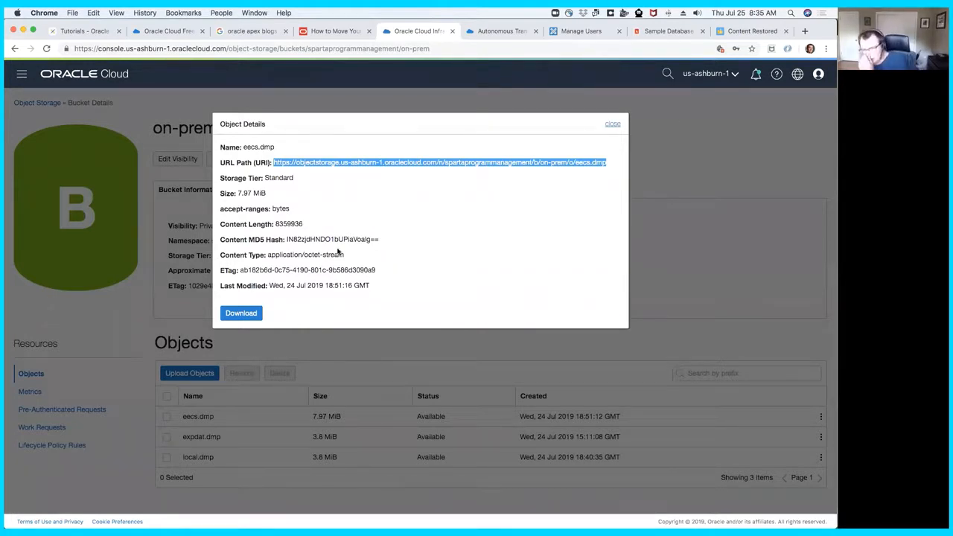
click(611, 126)
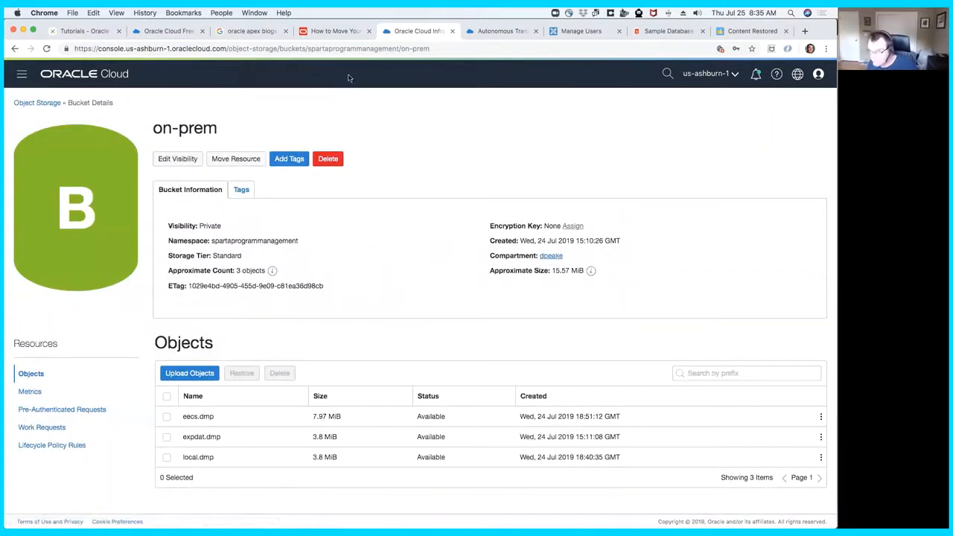
click(36, 108)
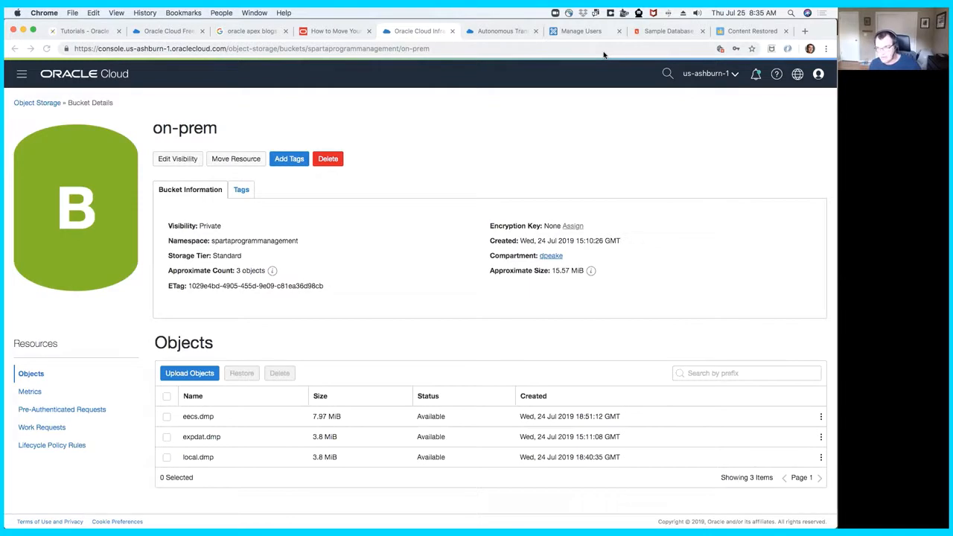
- Return to the AOH workspace, sign out of it and open the documentation for newcomers to APEX from the sign-in page
click(585, 31)
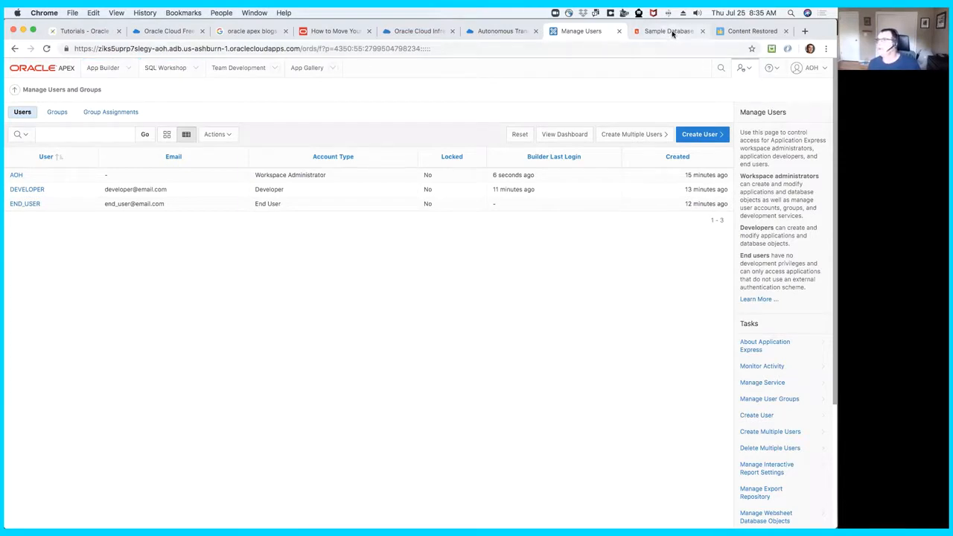
click(822, 70)
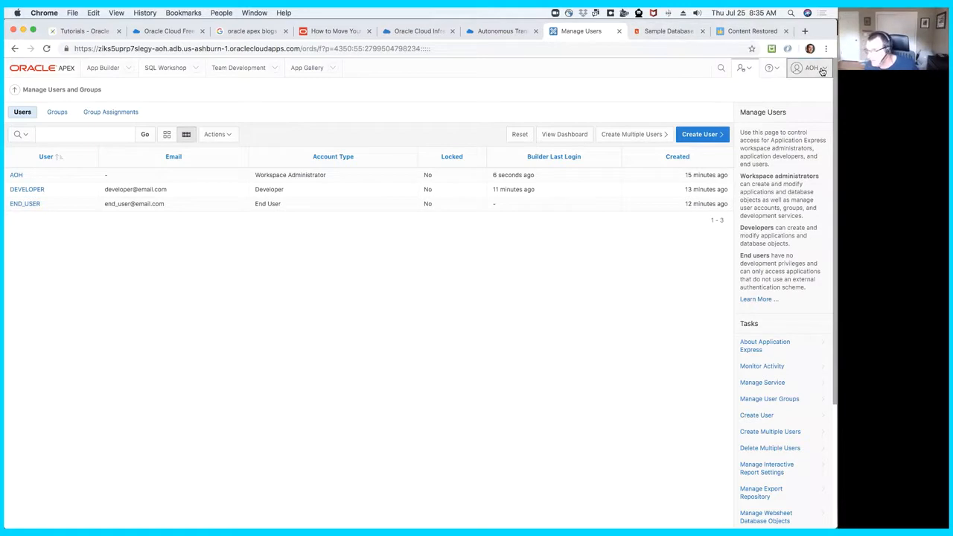
click(807, 190)
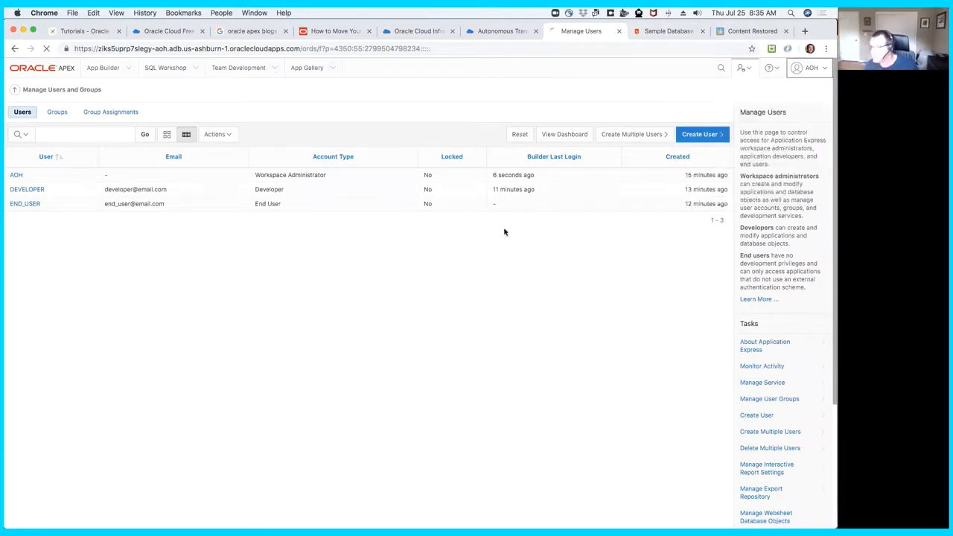
click(443, 337)
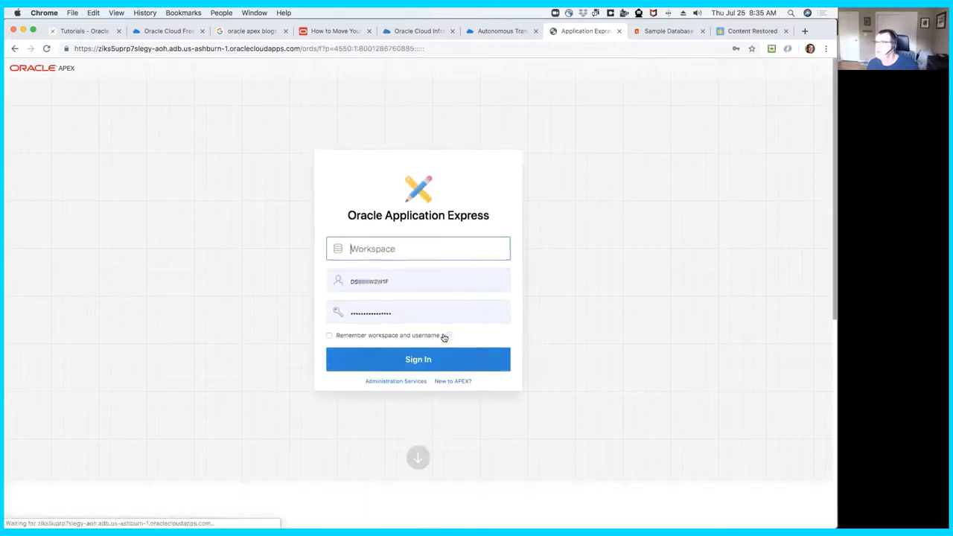
click(453, 383)
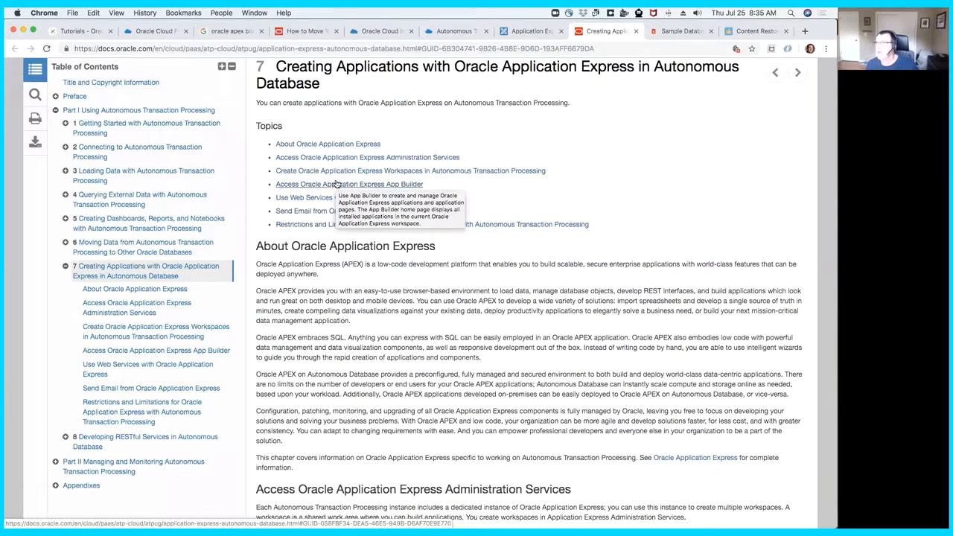
- Go to the documentation's Restrictions and Limitations section and highlight the unsupported application authentication schemes
click(395, 224)
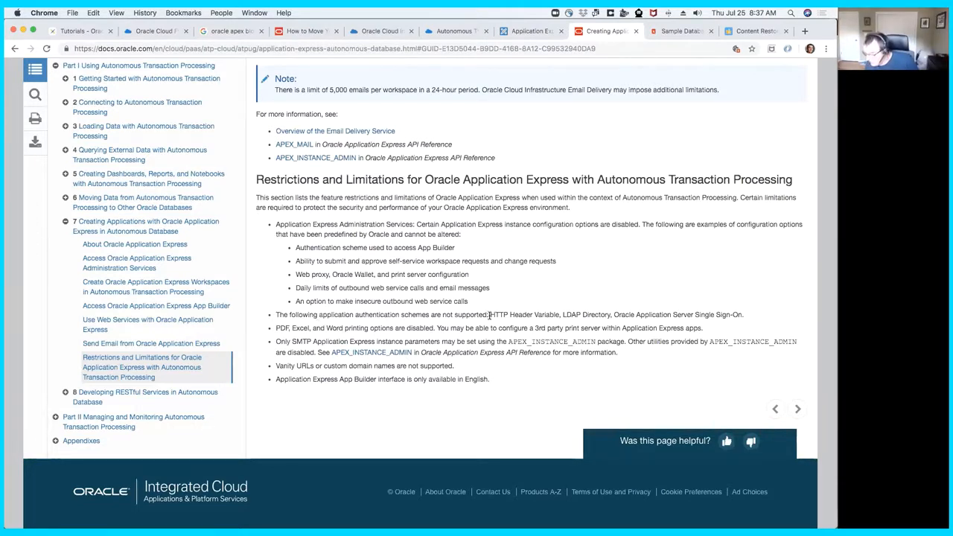
drag(490, 315, 611, 315)
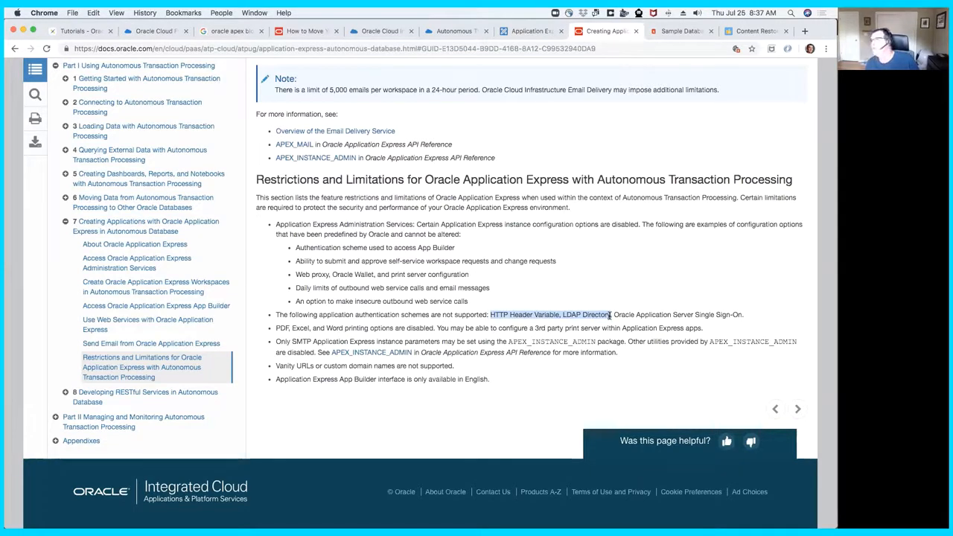
drag(610, 315, 748, 317)
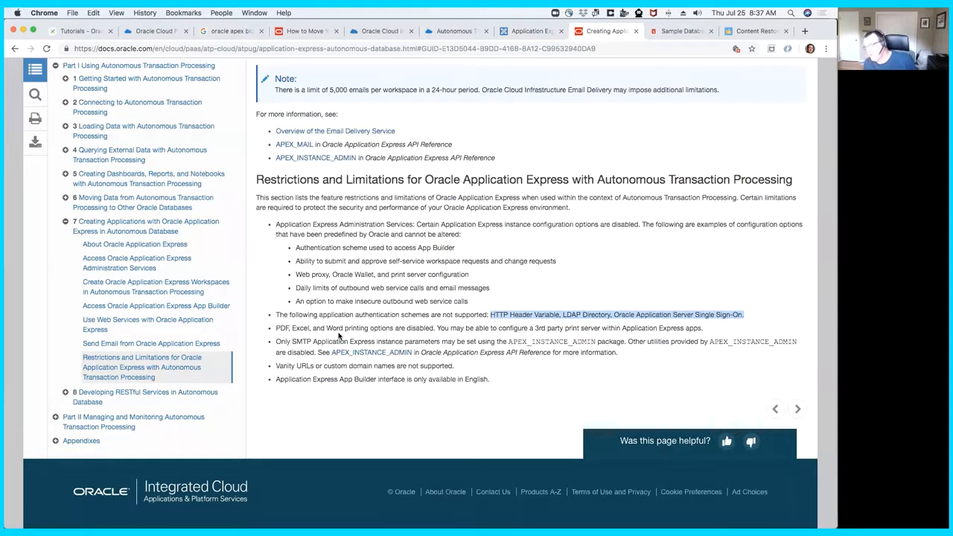
- Review the Send Email from Oracle Application Express section and return to the end of the restrictions list
scroll(372, 311, up, 1)
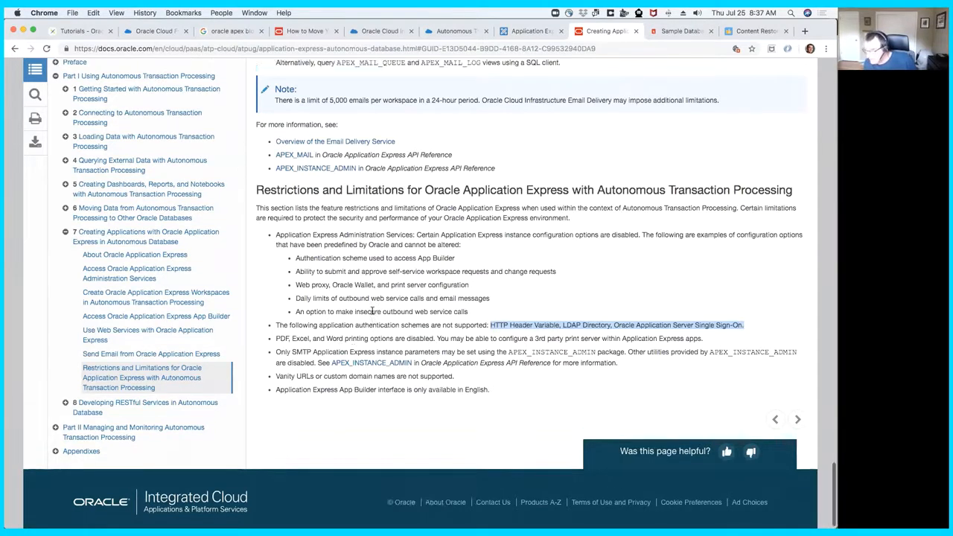
scroll(372, 312, up, 5)
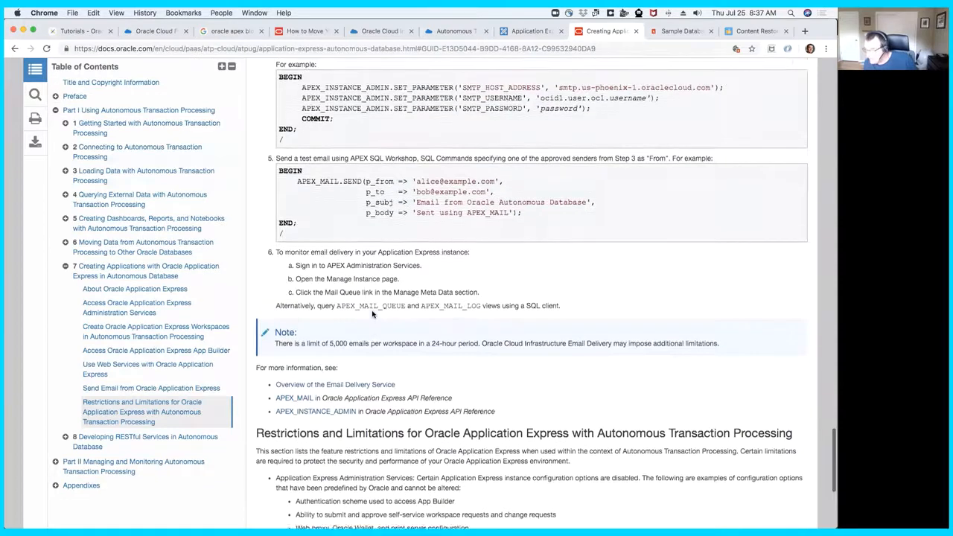
scroll(372, 313, up, 5)
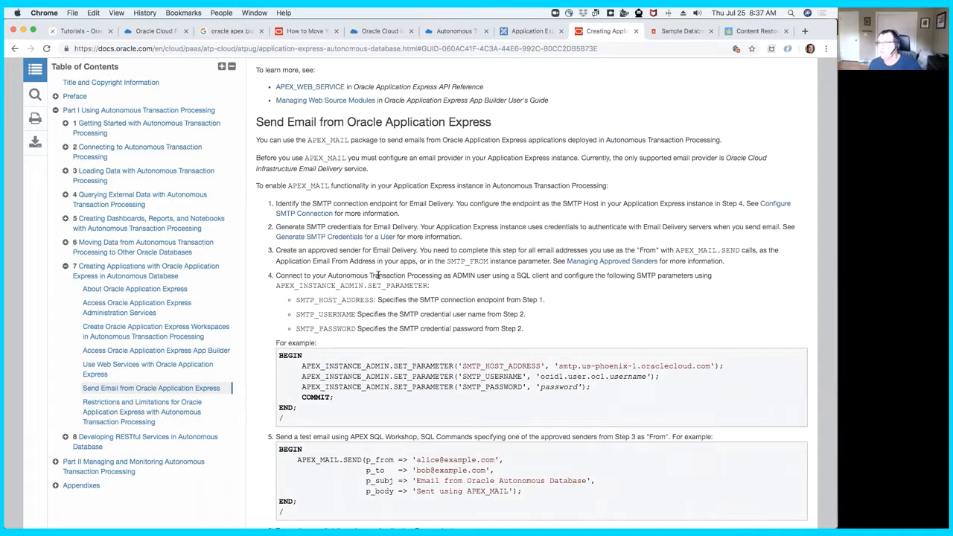
scroll(391, 268, down, 9)
scroll(393, 266, down, 2)
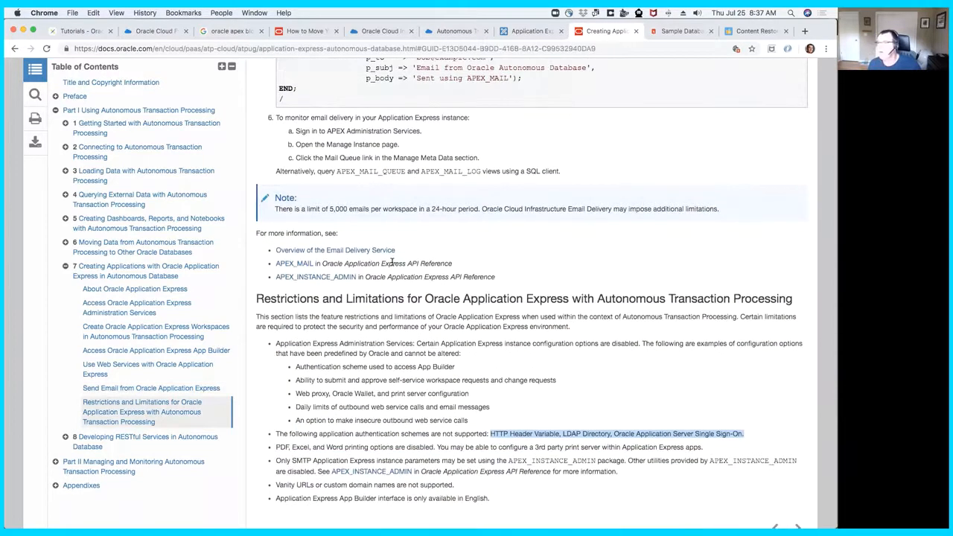
scroll(384, 398, down, 3)
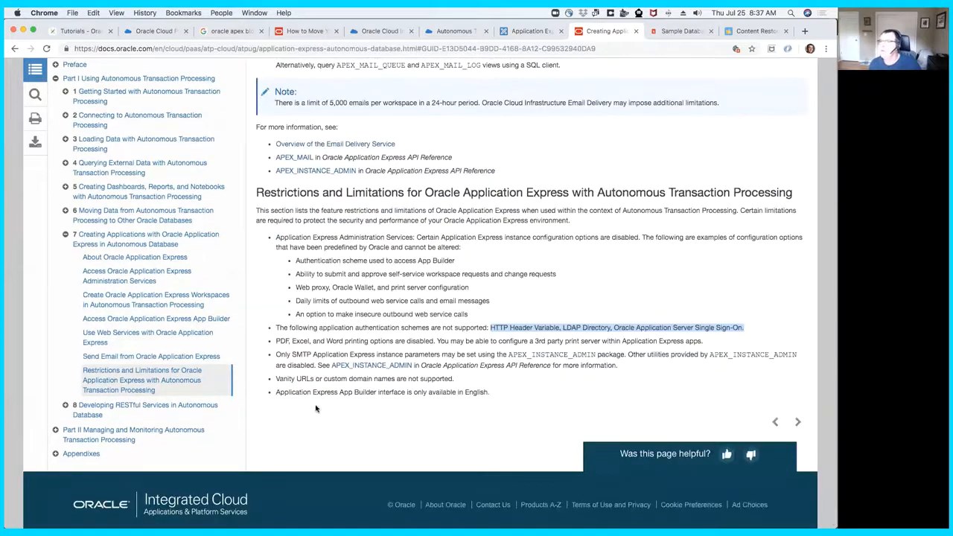
- Highlight in turn the restrictions on vanity URLs, App Builder language, web proxy, wallet and print server configuration, and daily web service and email limits
drag(276, 379, 469, 386)
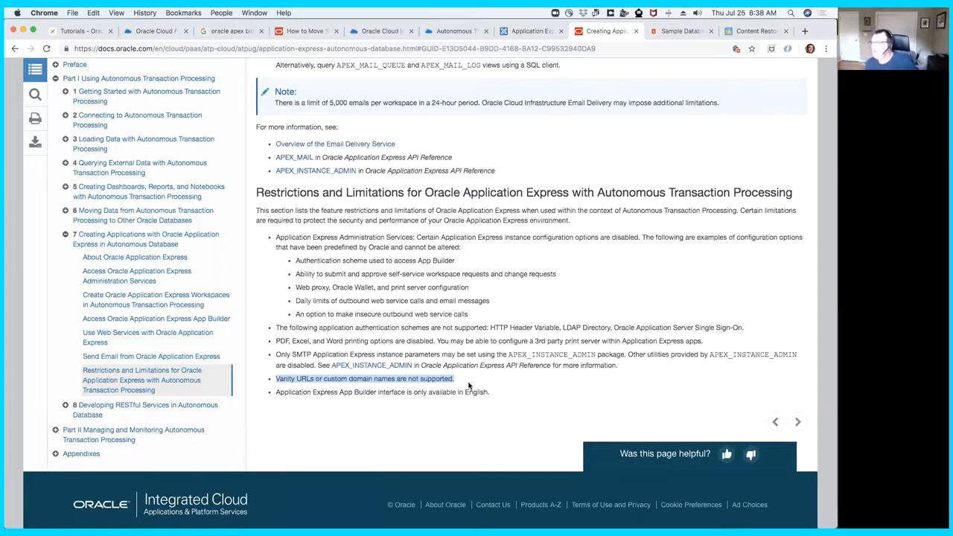
click(277, 392)
drag(299, 392, 494, 400)
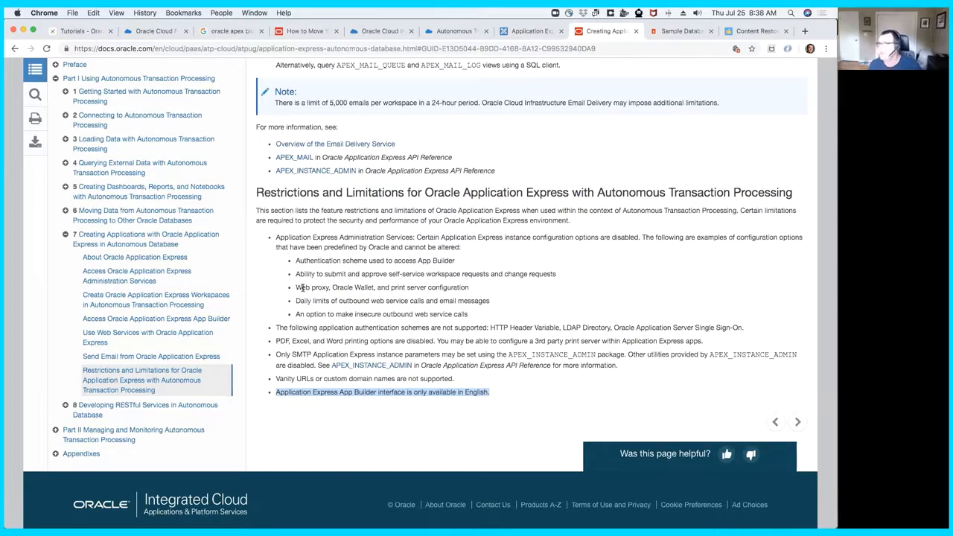
drag(296, 287, 470, 287)
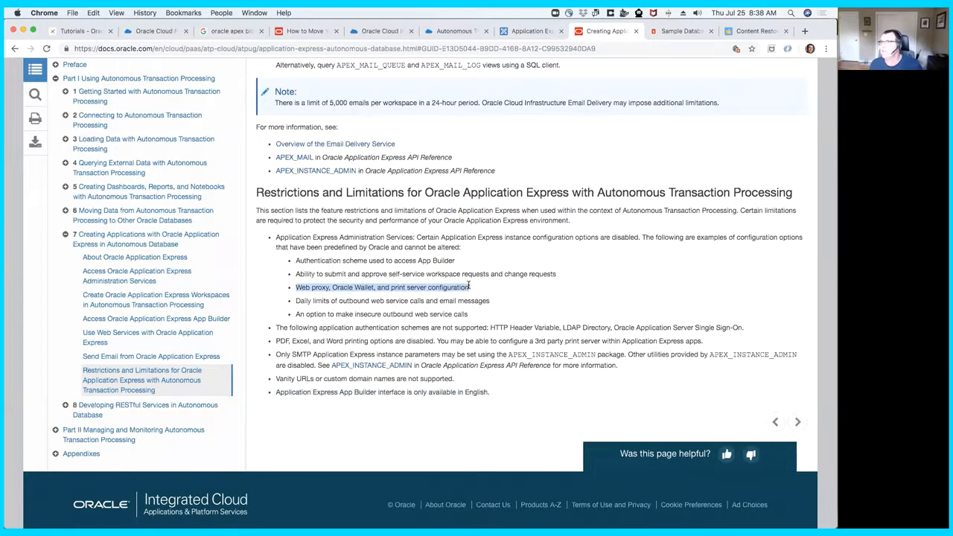
click(342, 302)
drag(295, 301, 499, 304)
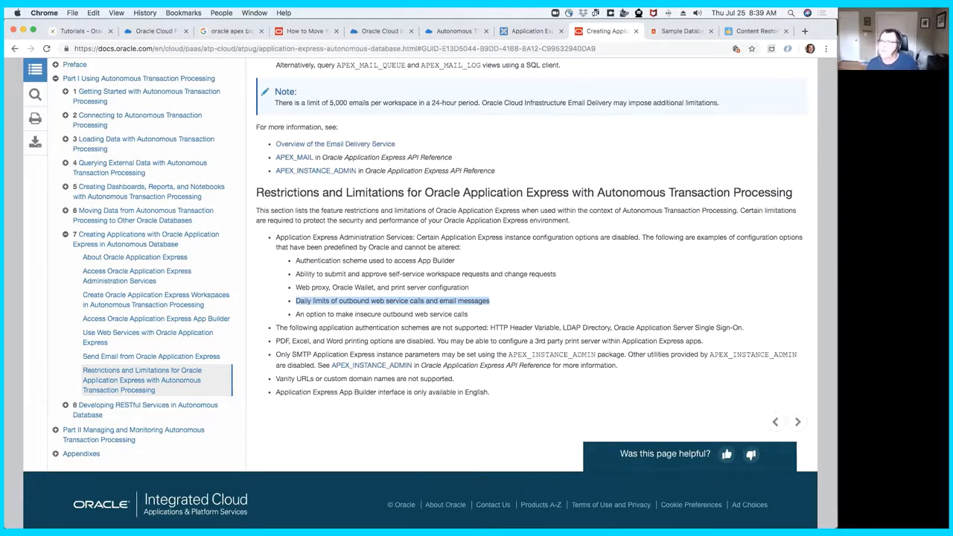
- Switch to the APEX website, open its Autonomous Database platform page and open the free Oracle Cloud trial sign-up
click(81, 33)
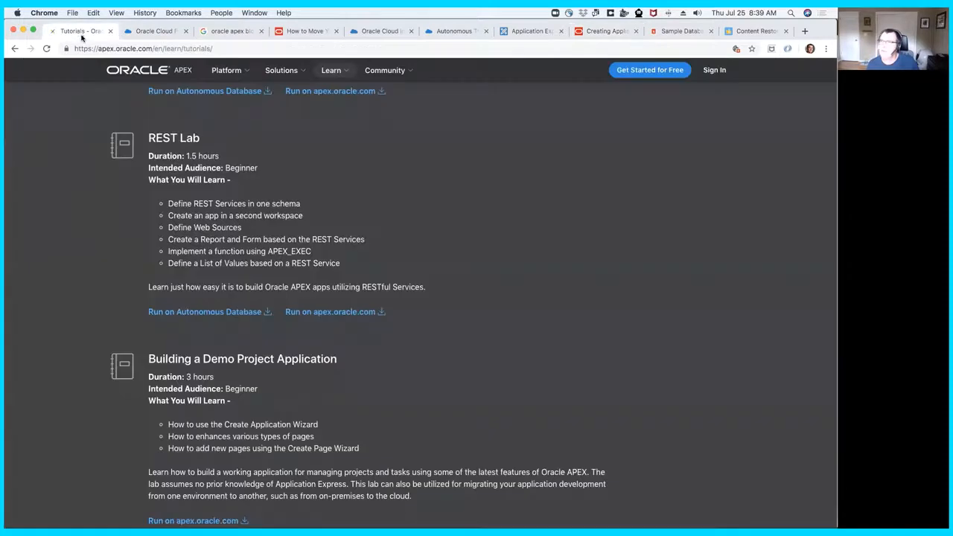
click(246, 72)
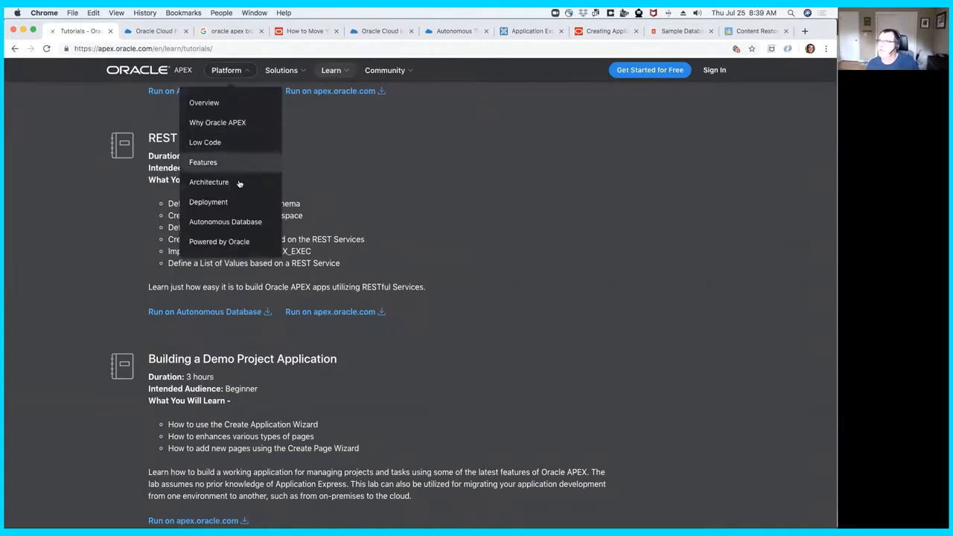
click(234, 222)
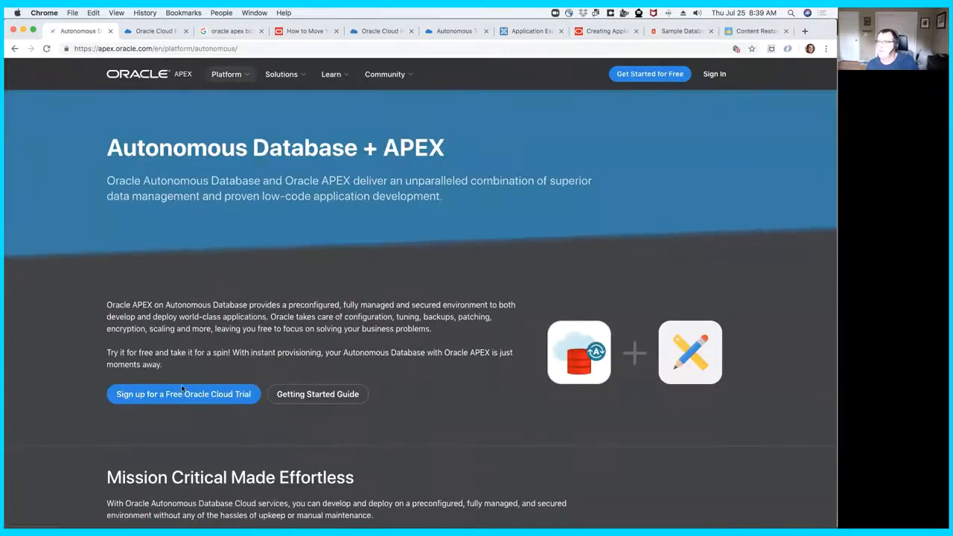
click(182, 390)
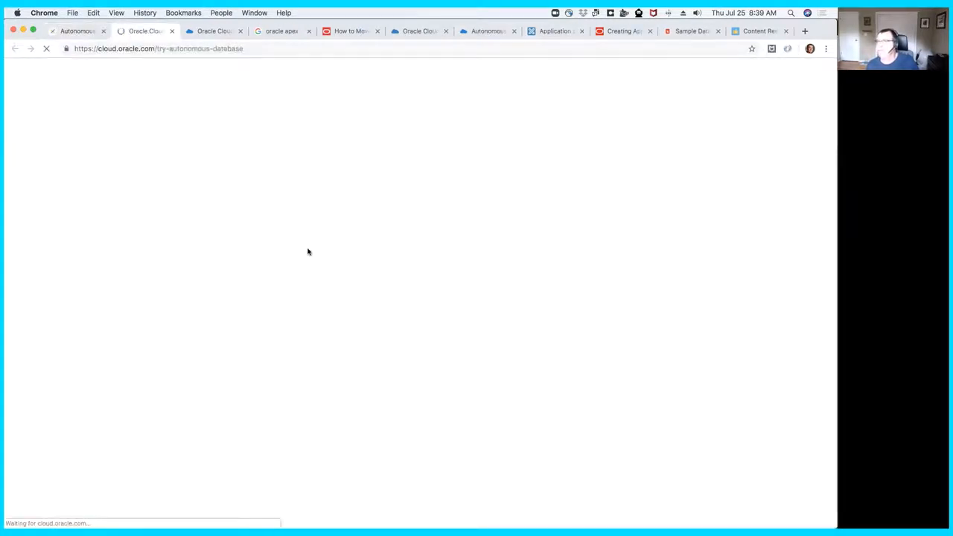